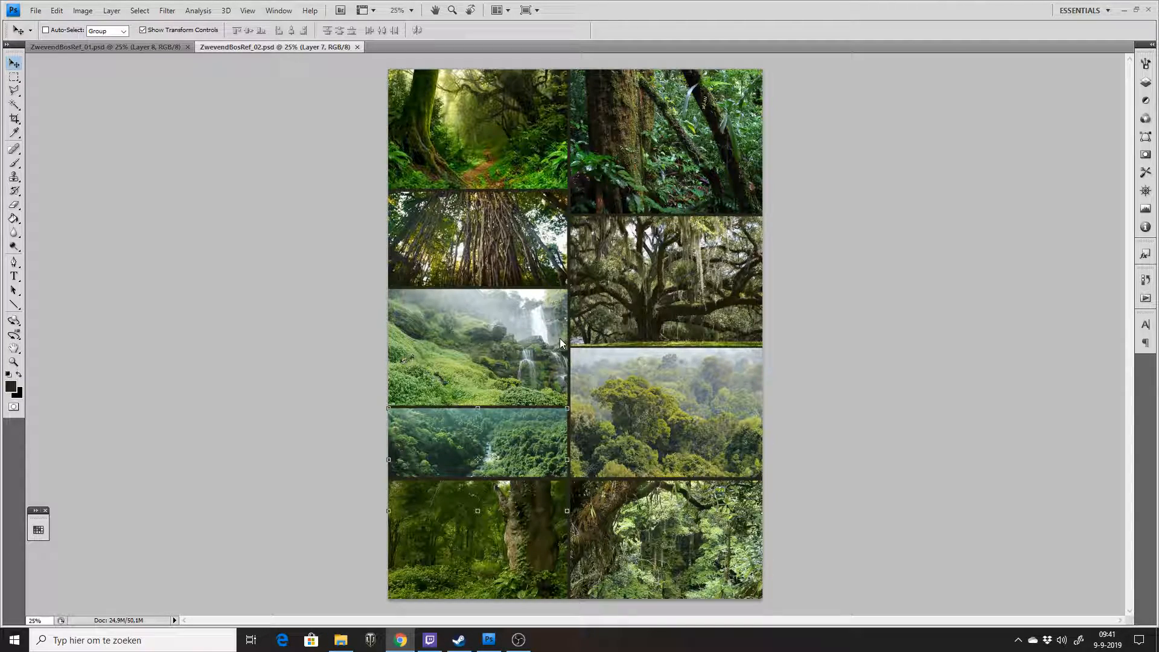
Create a new A4 RGB document at 300 pixels/inch with a white background and rotate its canvas 90° clockwise.
left_click(220, 281)
left_click(36, 10)
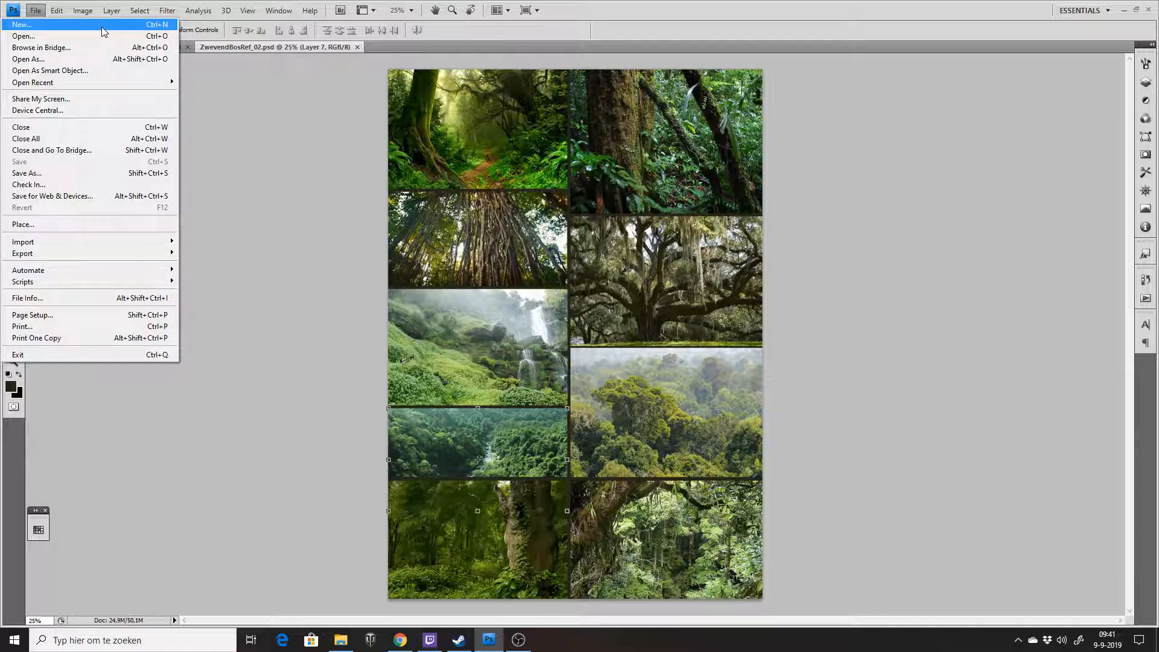
left_click(101, 25)
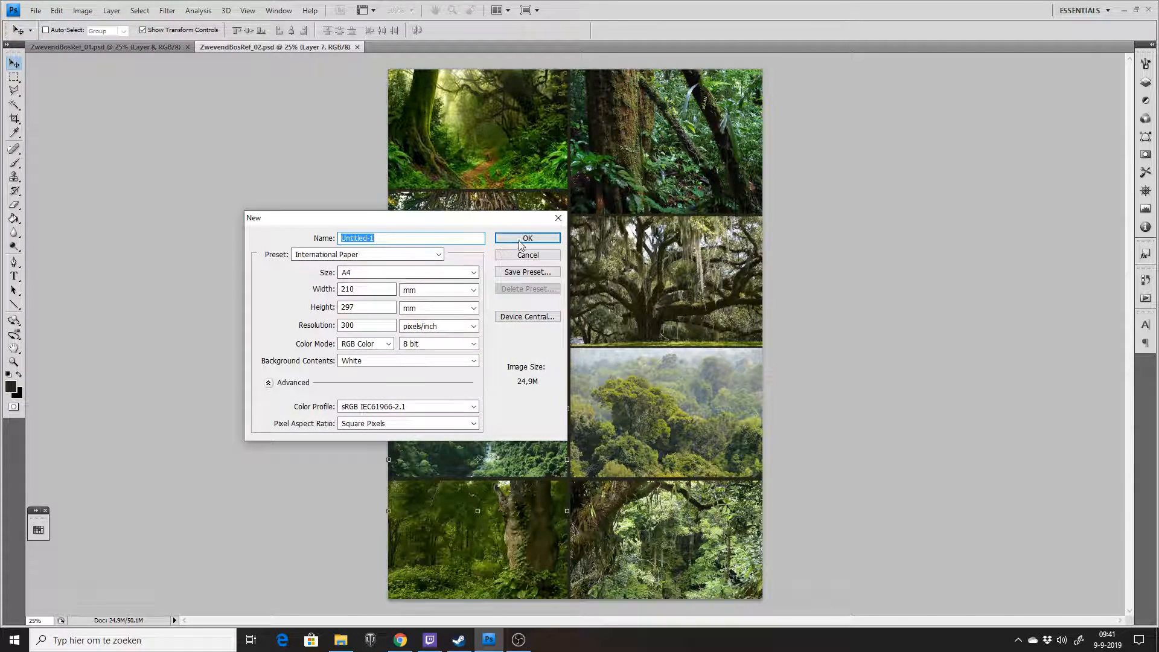
key("Return")
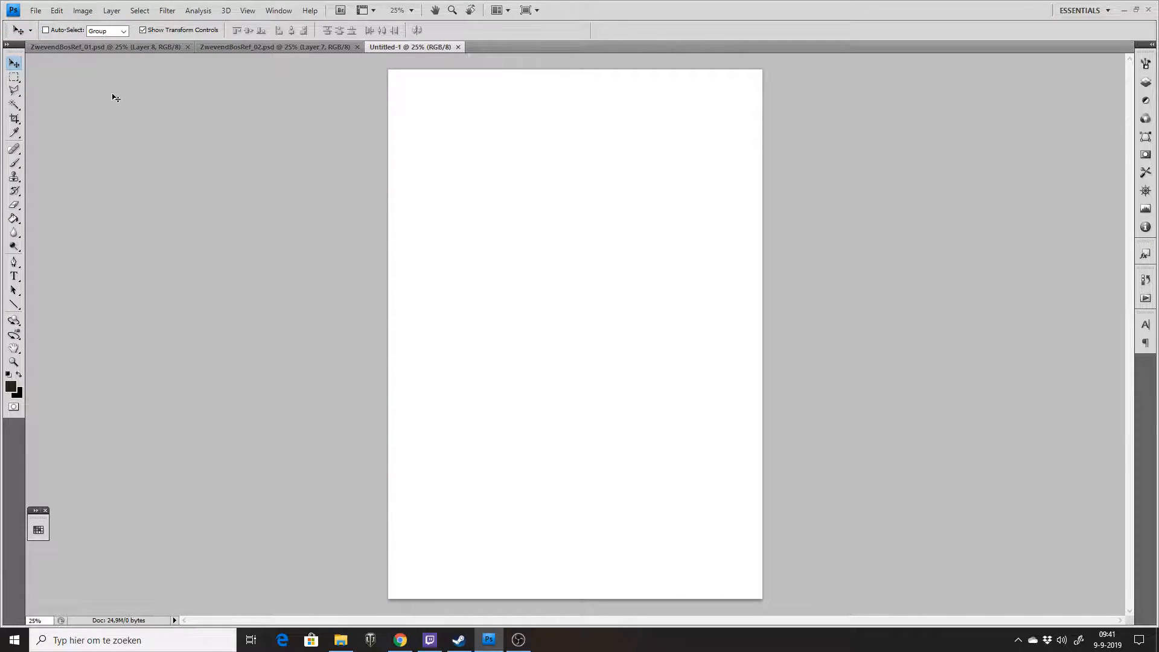
left_click(83, 11)
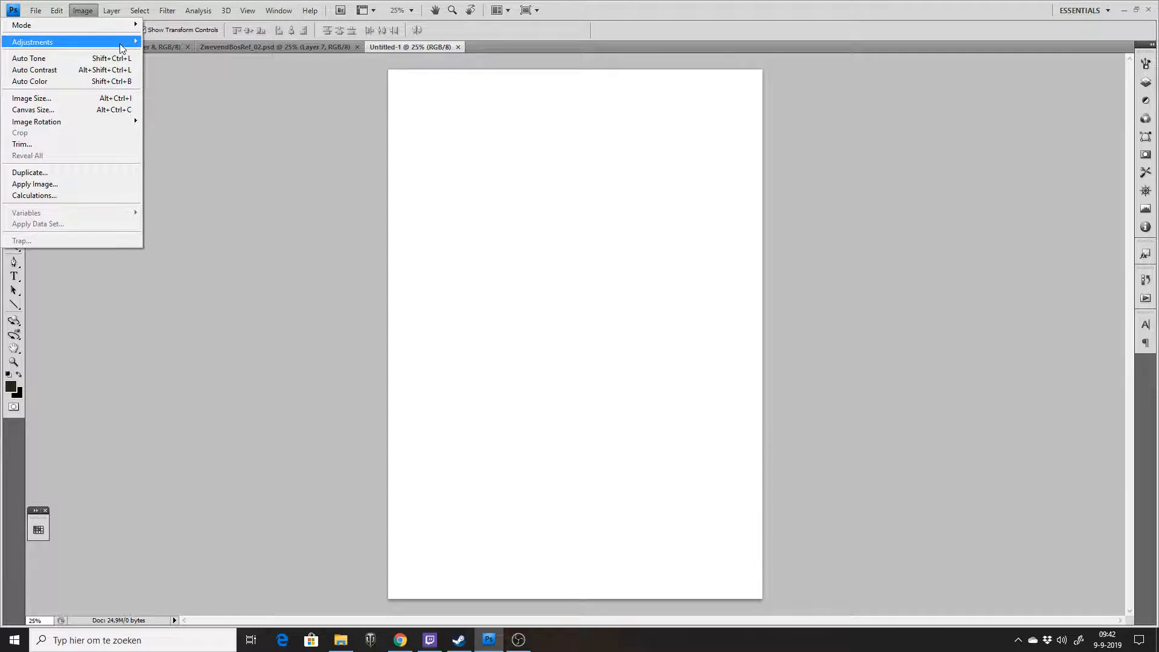
mouse_move(117, 122)
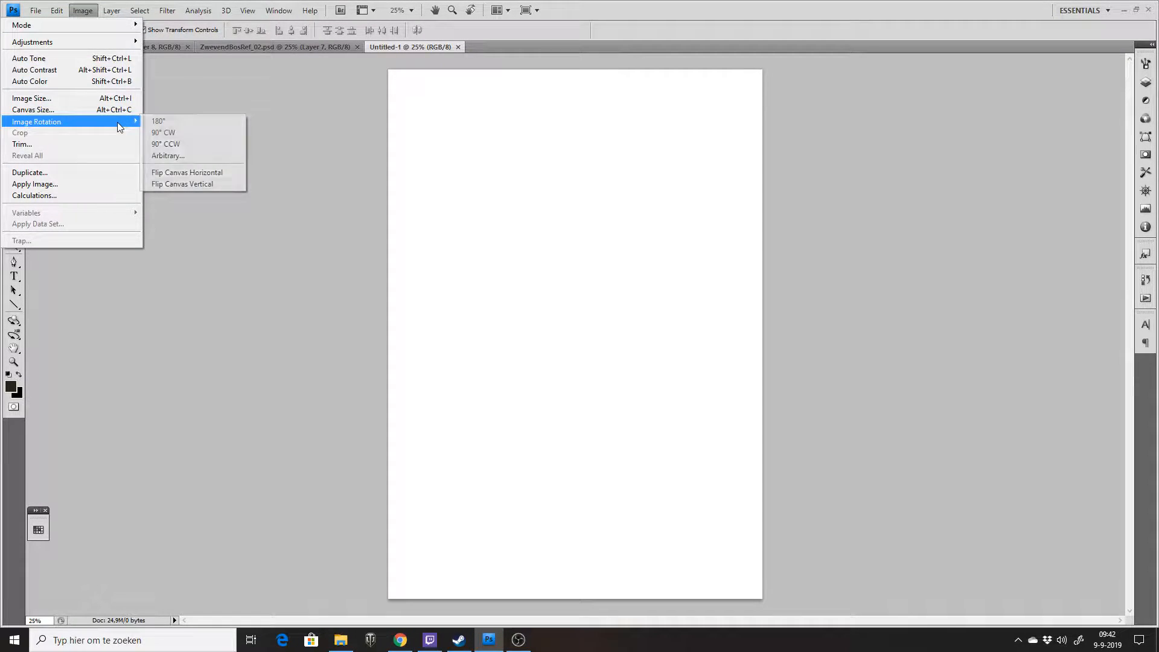
left_click(181, 132)
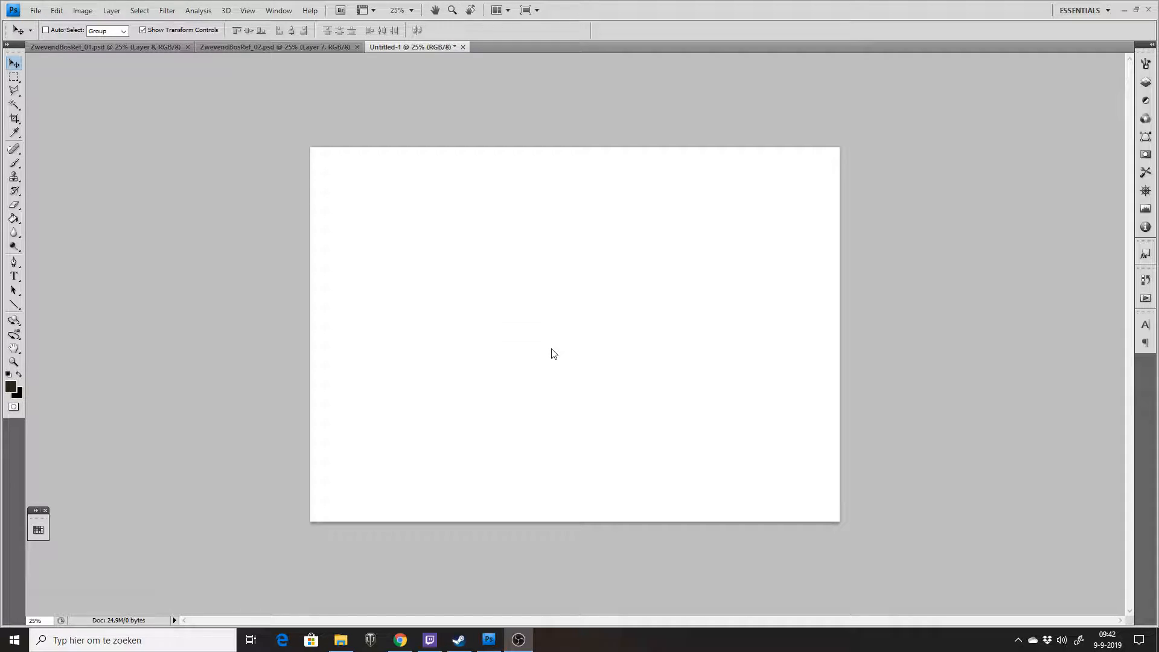
left_click(280, 296)
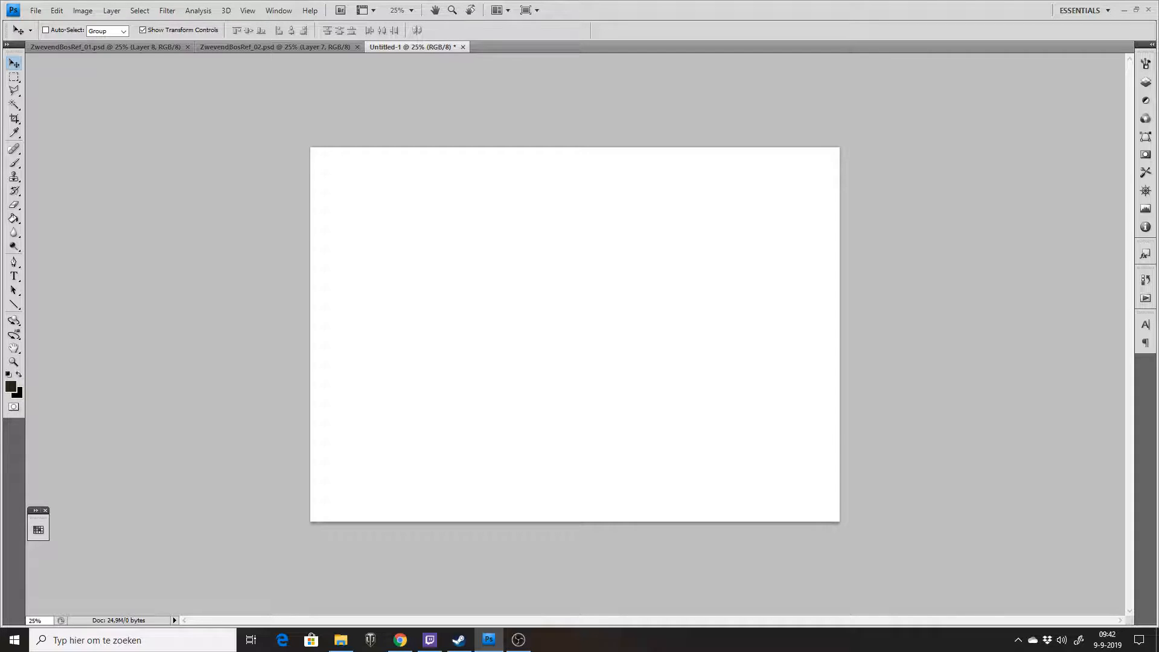
left_click(400, 639)
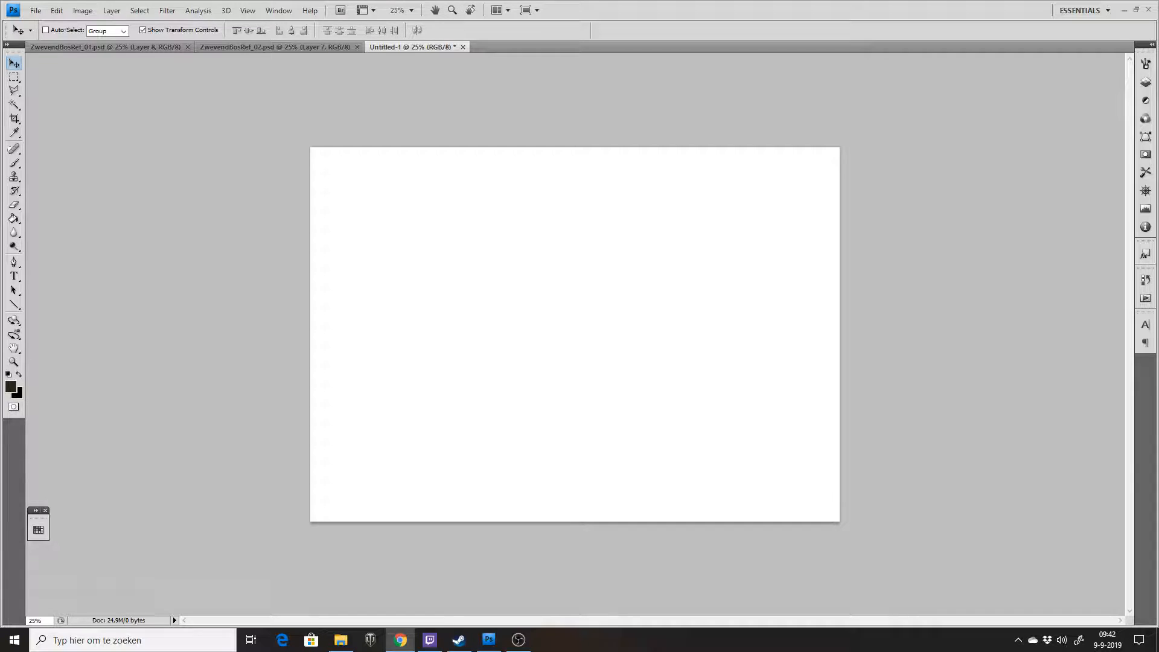
key("alt+Tab")
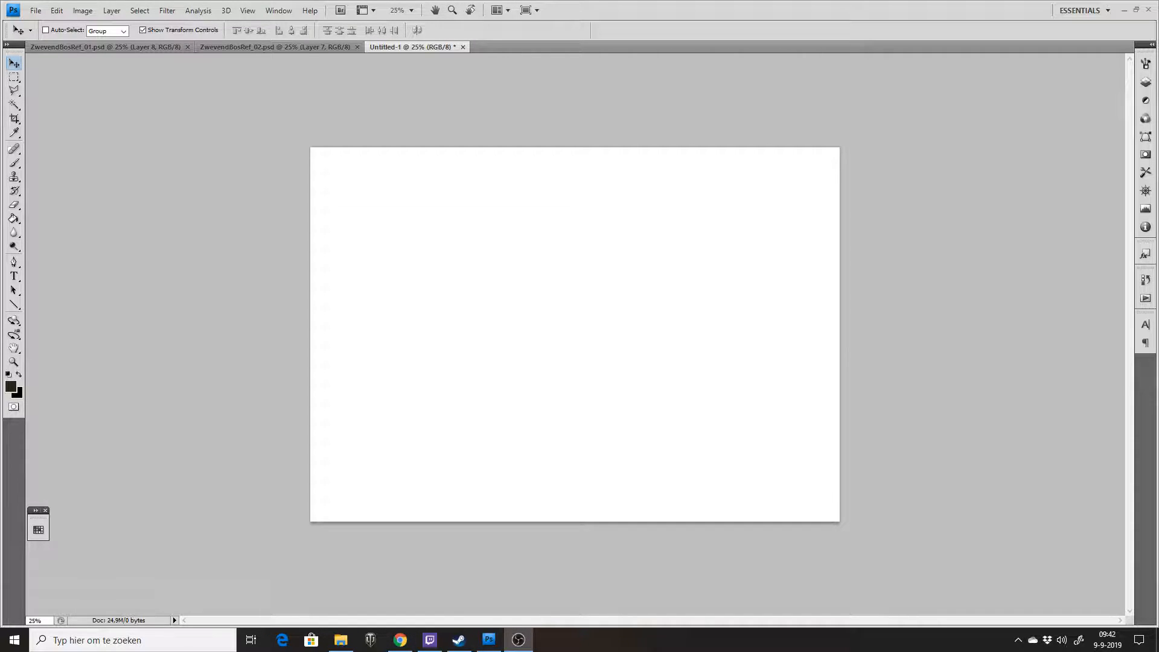
left_click(124, 322)
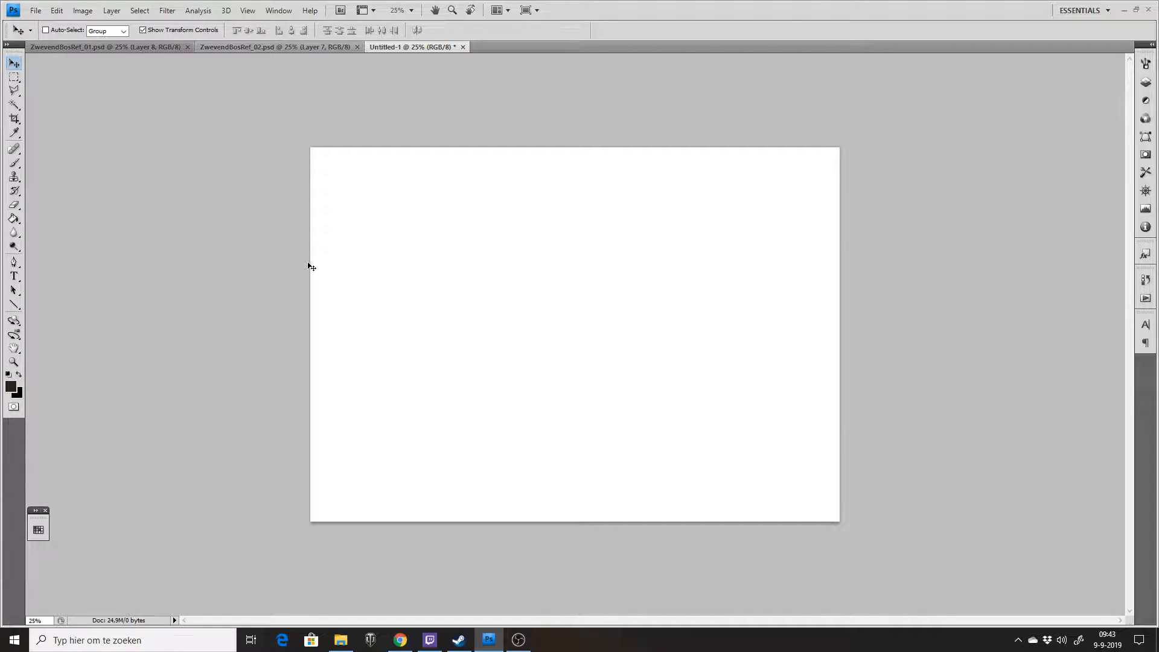
Choose a neutral grey foreground colour and fill the whole canvas with it using the Paint Bucket.
left_click(11, 386)
left_click(32, 386)
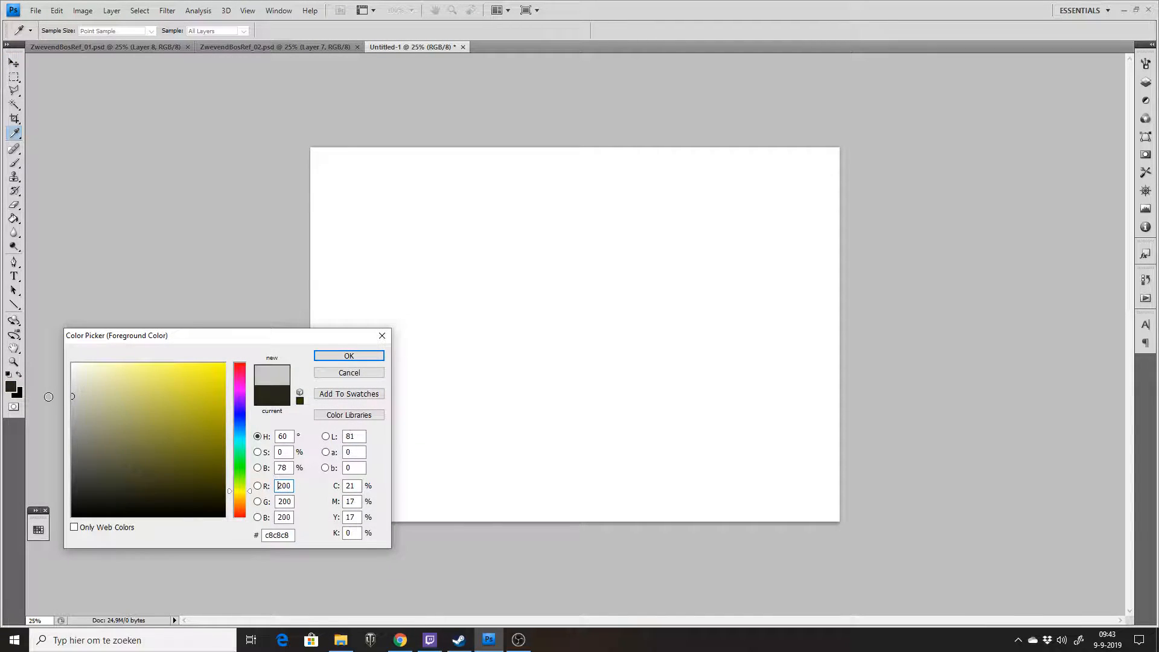
left_click(382, 356)
key("g")
left_click(500, 282)
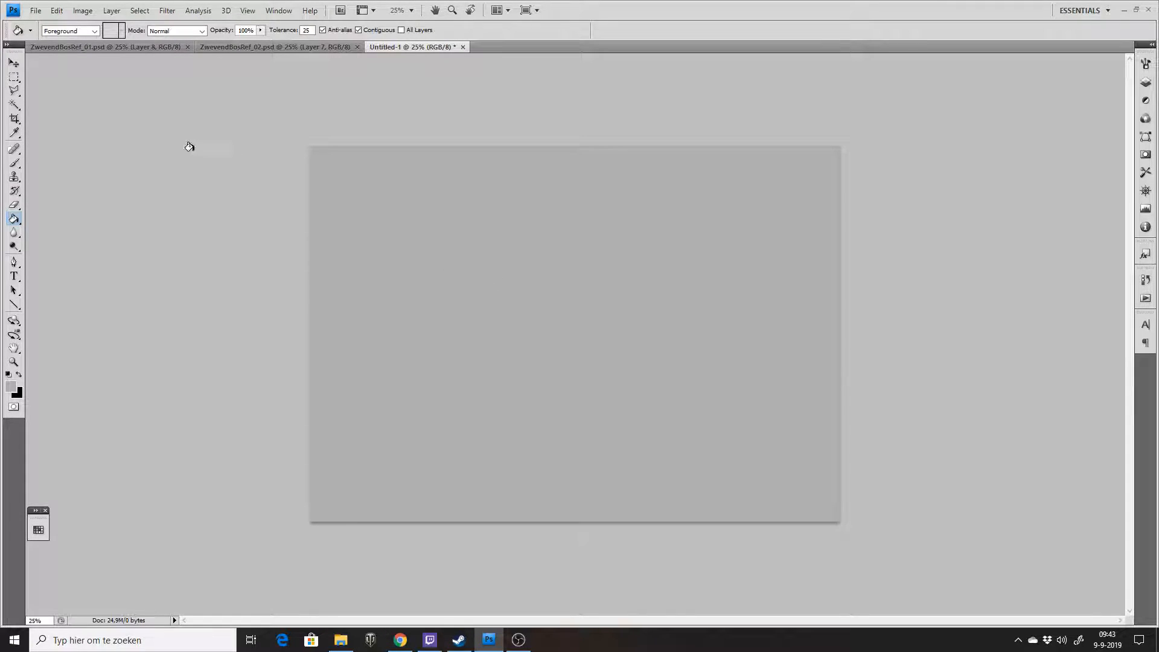
Swap the colours so black is the foreground and set the Brush tool's opacity to 90%.
left_click(23, 375)
key("b")
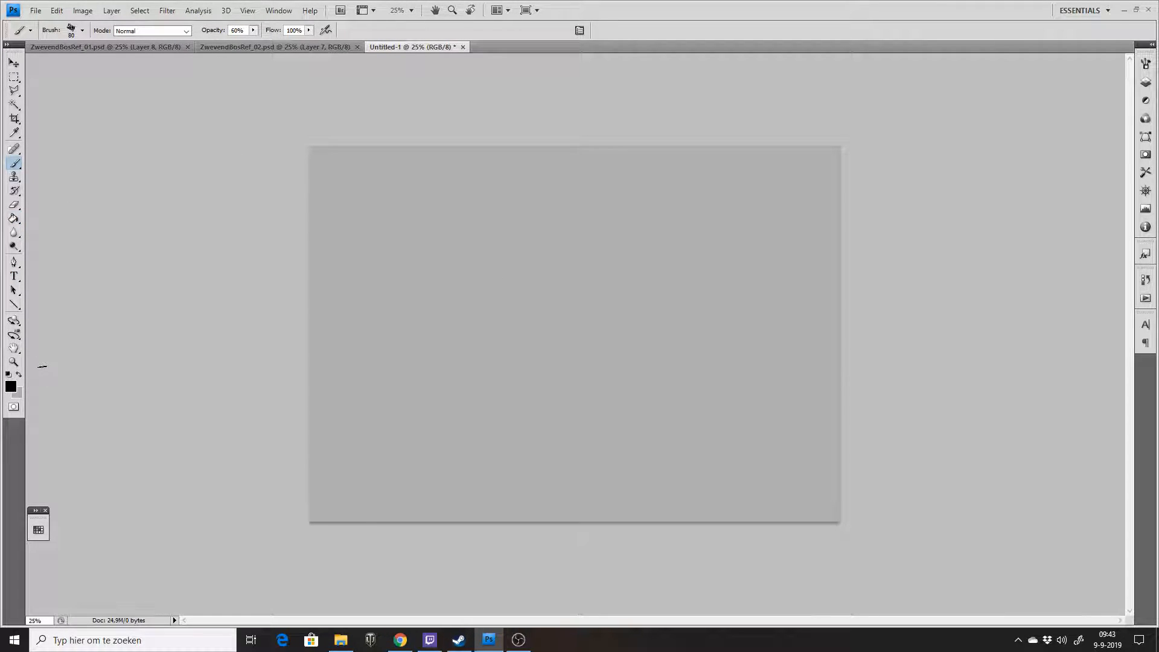
left_click_drag(586, 245, 646, 269)
key("ctrl+z")
left_click(254, 33)
left_click_drag(250, 40, 274, 75)
left_click_drag(238, 30, 220, 31)
type("9")
key("Return")
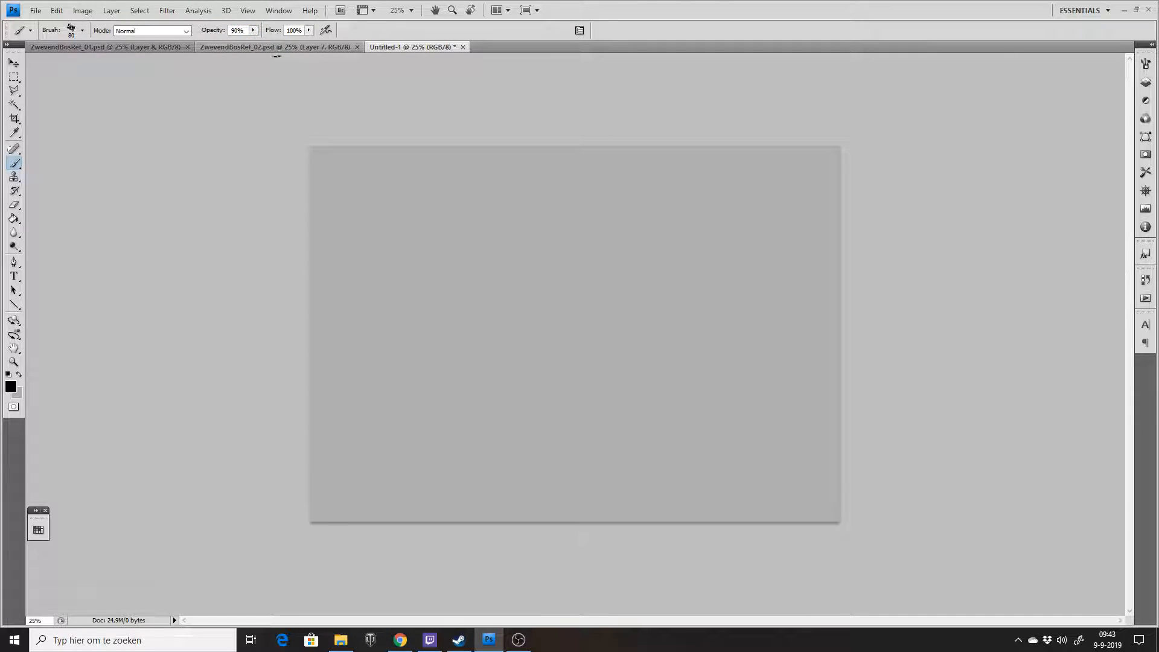
Clear the reference documents ZwevendBosRef_02.psd and ZwevendBosRef_01.psd out of the main window, leaving only the new canvas.
left_click(270, 46)
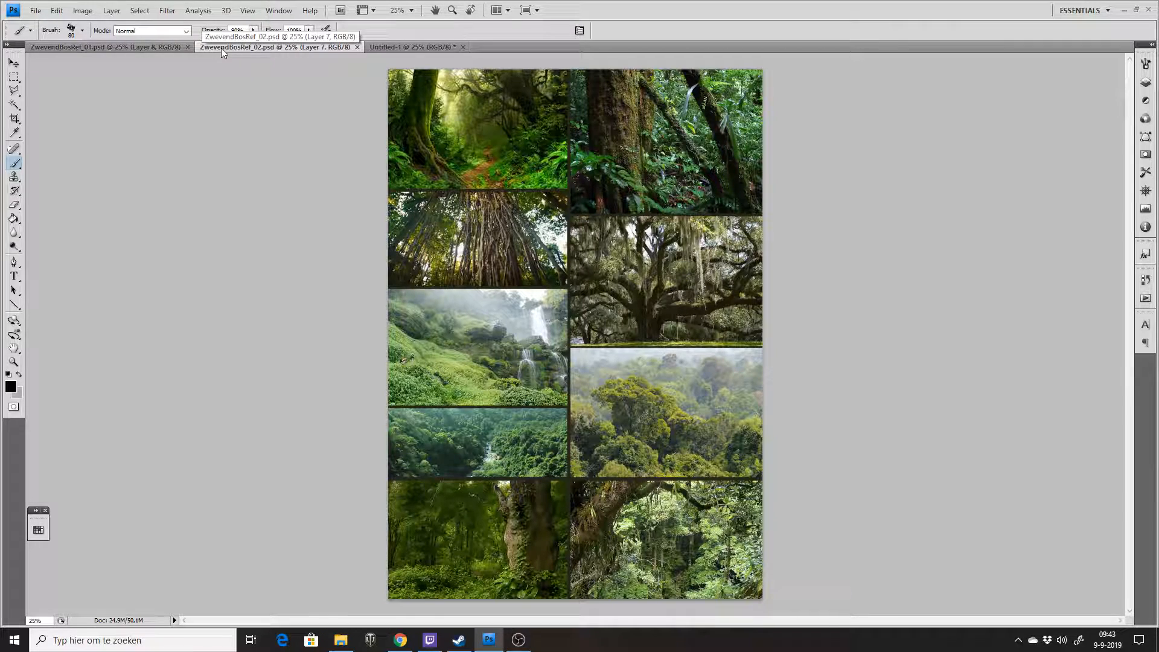
key("ctrl+w")
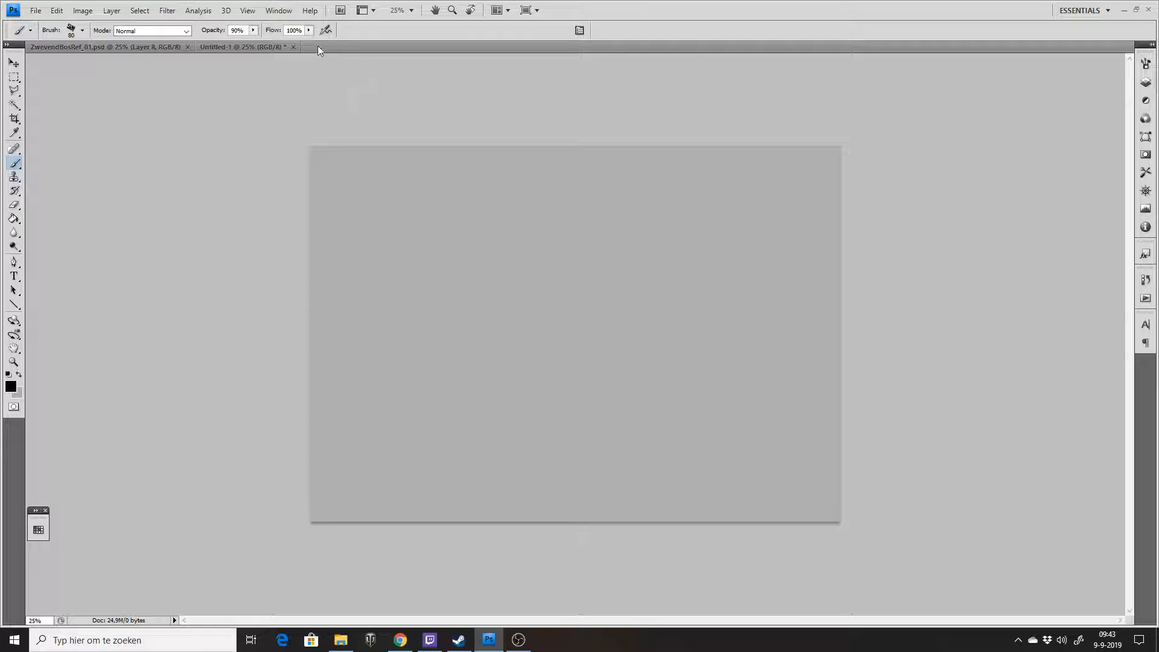
left_click(96, 49)
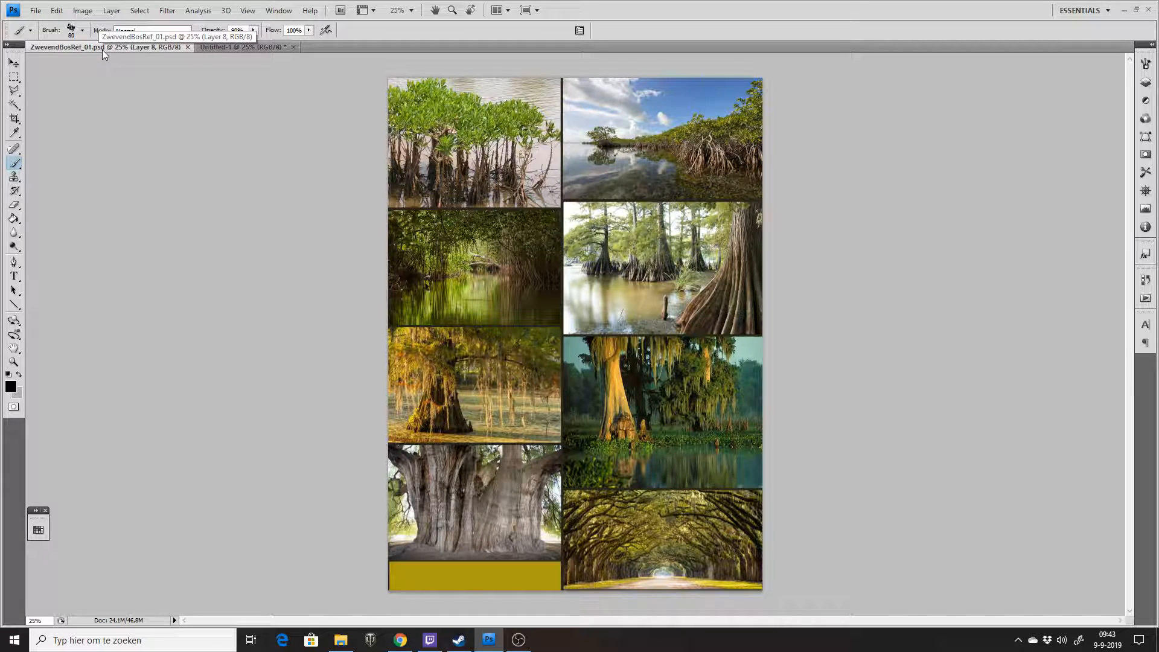
mouse_move(102, 49)
left_mouse_down()
mouse_move(106, 201)
mouse_move(0, 192)
left_mouse_up()
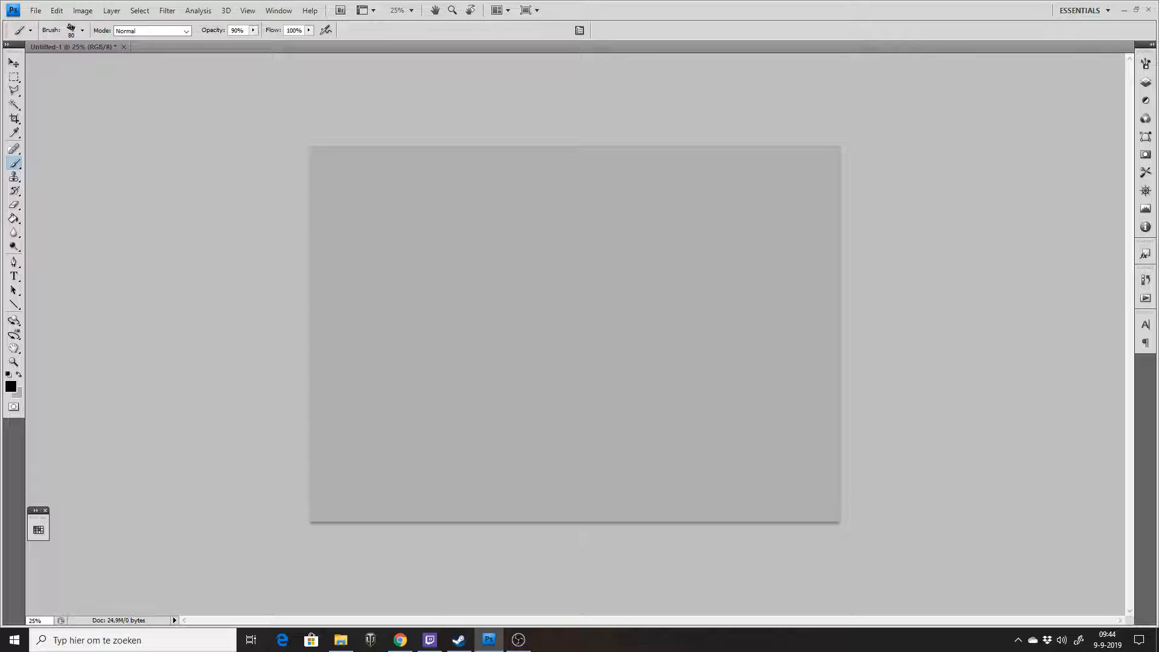
key("alt+Tab")
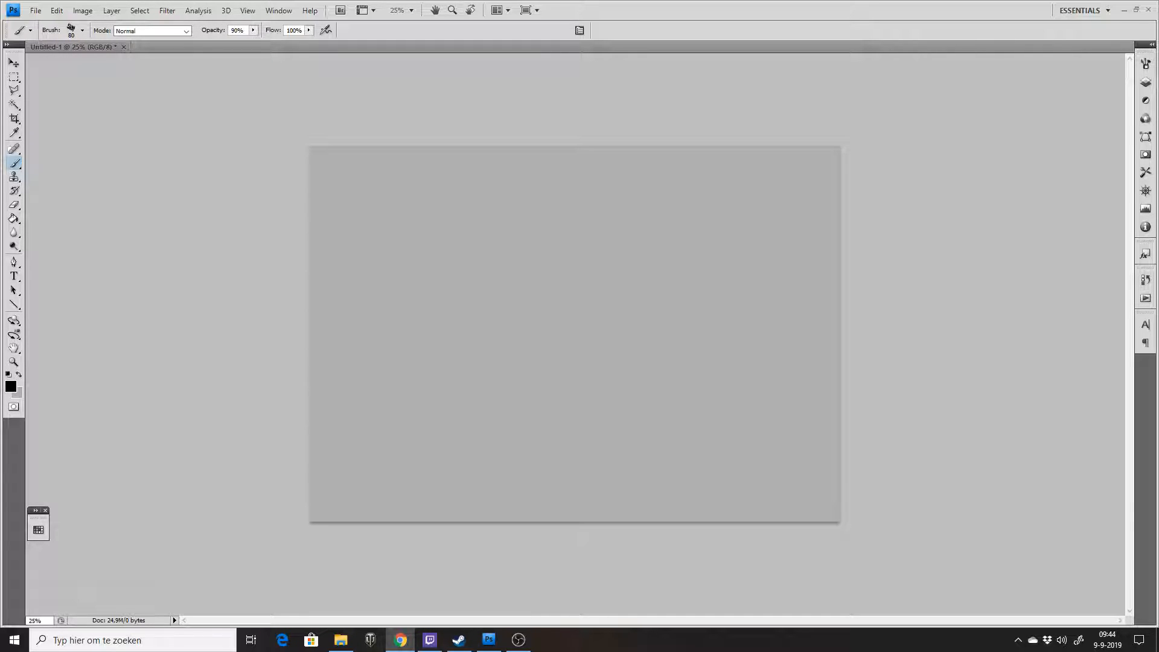
left_click_drag(0, 235, 0, 169)
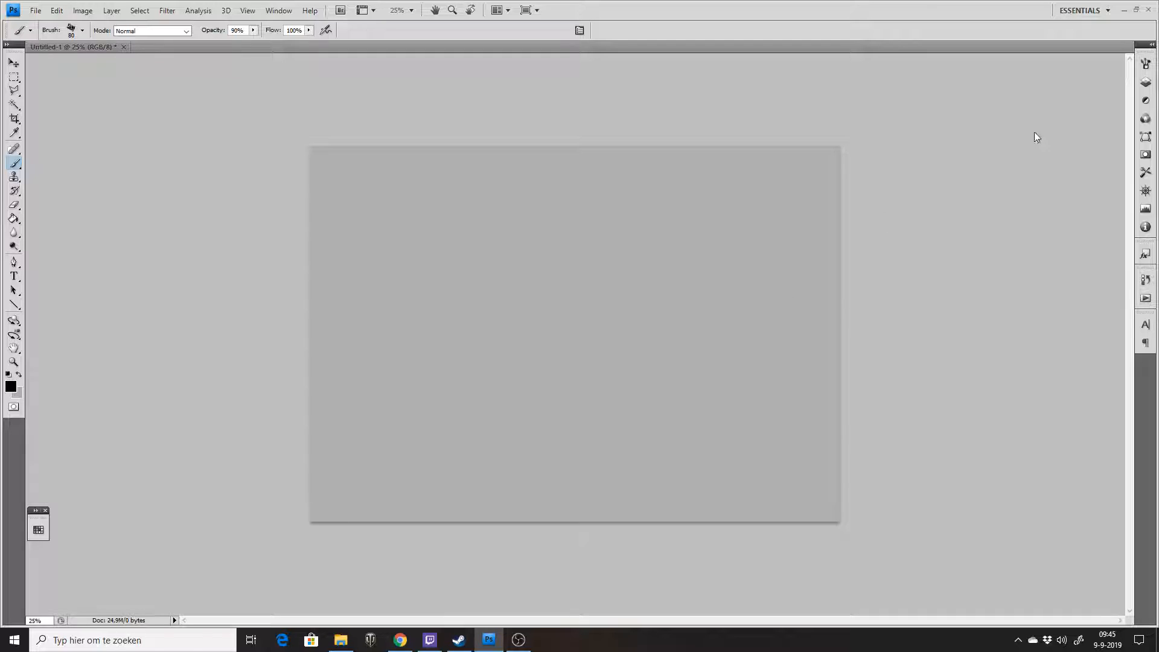
Try the 15 px brush preset with a test stroke on the canvas and undo the stroke.
left_click(1146, 62)
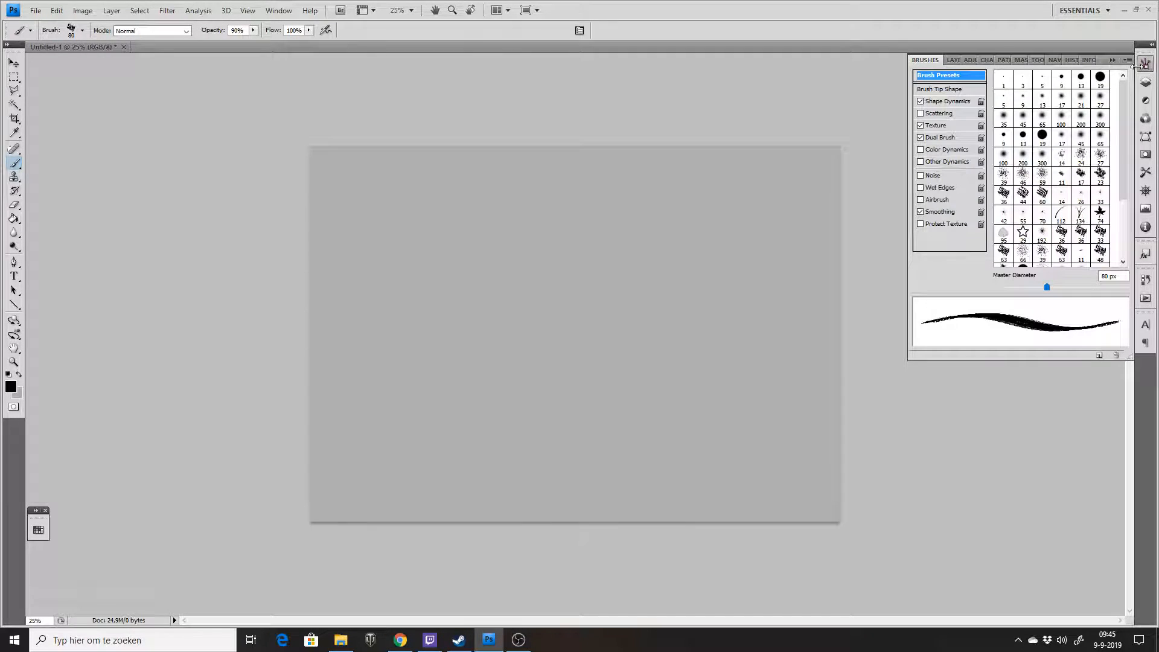
left_click_drag(1124, 184, 1126, 238)
left_click(1063, 238)
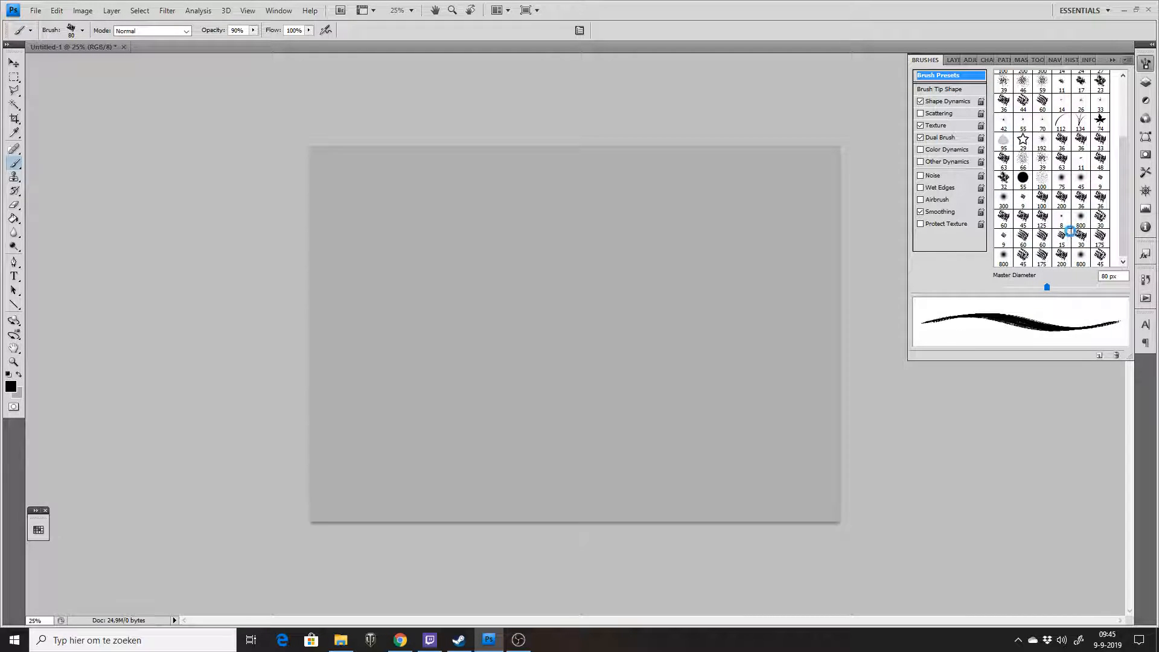
mouse_move(546, 276)
left_mouse_down()
mouse_move(526, 291)
mouse_move(537, 326)
left_mouse_up()
key("ctrl+z")
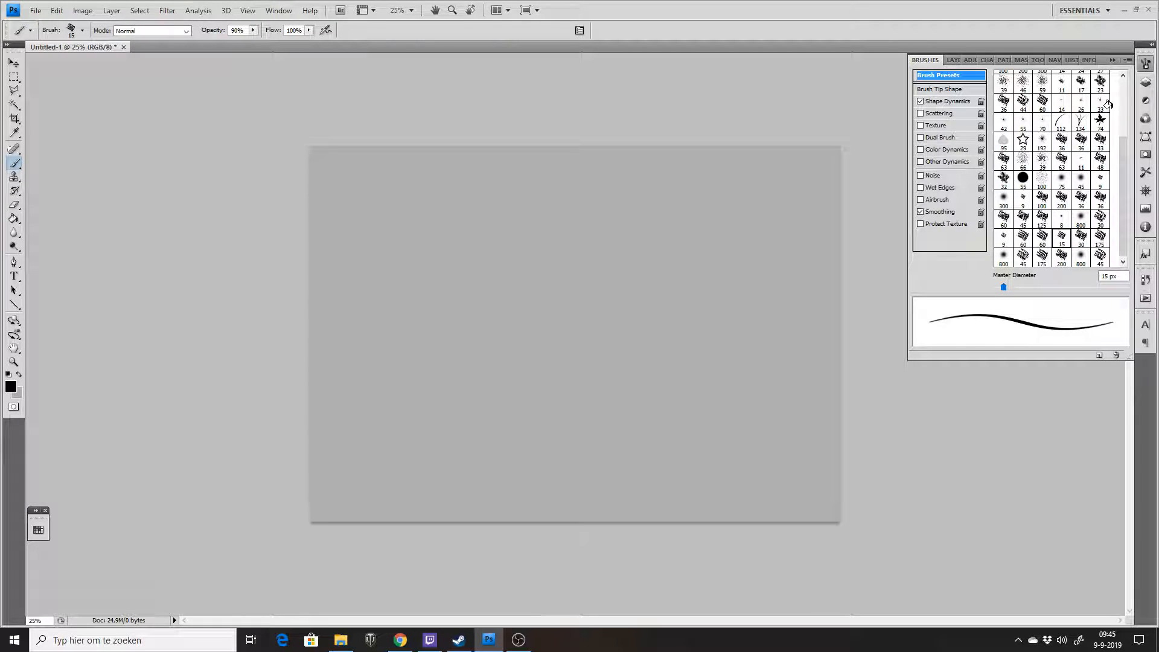
Try the 9 px textured brush preset with a few scribbles on the canvas and undo them.
left_click(1004, 239)
left_click_drag(547, 253, 525, 304)
key("ctrl+z")
mouse_move(438, 315)
left_mouse_down()
mouse_move(483, 296)
mouse_move(504, 312)
mouse_move(469, 314)
mouse_move(520, 307)
left_mouse_up()
left_click_drag(512, 288, 520, 307)
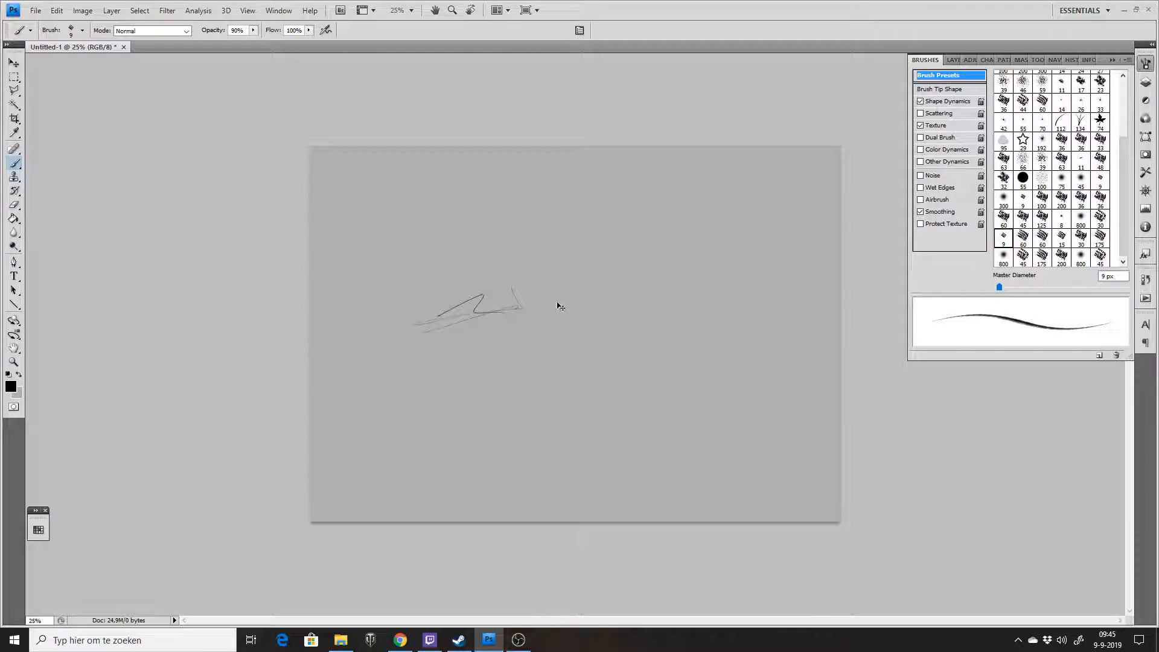
key("ctrl+alt+z")
key("ctrl+alt+z")
Return to the 15 px brush preset for several comparison strokes and undo them all.
left_click(1067, 241)
mouse_move(474, 263)
left_mouse_down()
mouse_move(432, 305)
mouse_move(468, 326)
left_mouse_up()
left_click_drag(479, 294, 481, 326)
left_click_drag(379, 322, 488, 309)
key("ctrl+z")
key("ctrl+alt+z")
key("ctrl+alt+z")
key("ctrl+alt+z")
key("ctrl+alt+z")
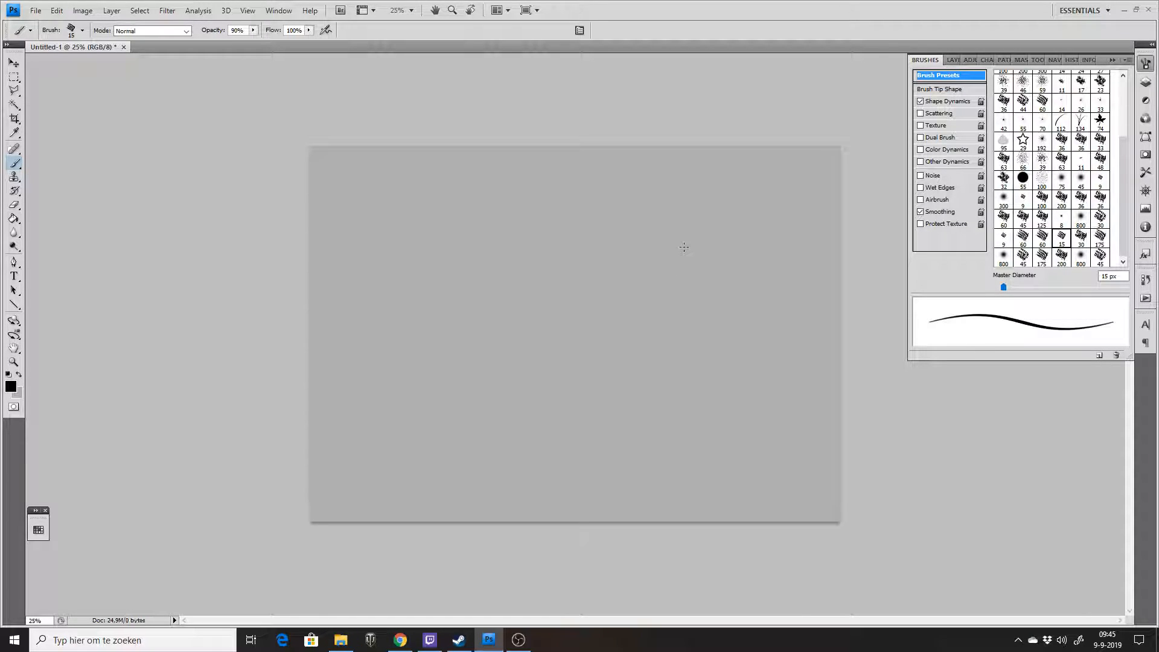
Choose the 9 px textured brush preset and get the Brush tool ready for sketching on the canvas.
left_click(1006, 239)
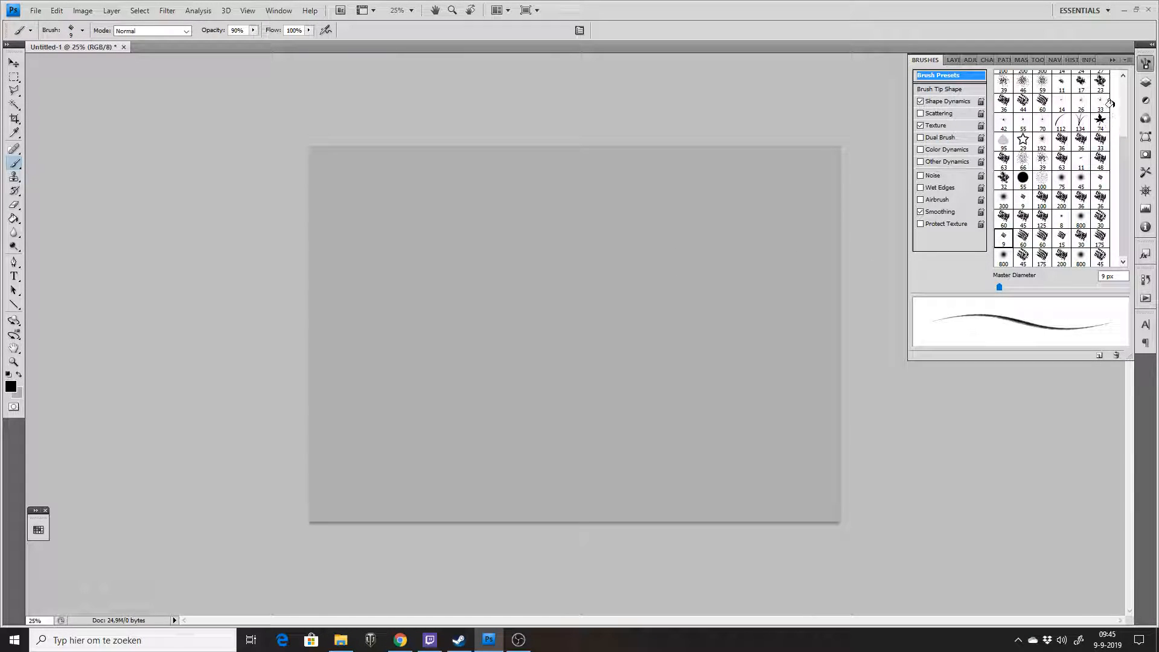
left_click(1112, 60)
key("z")
left_click(391, 368)
left_click(540, 302)
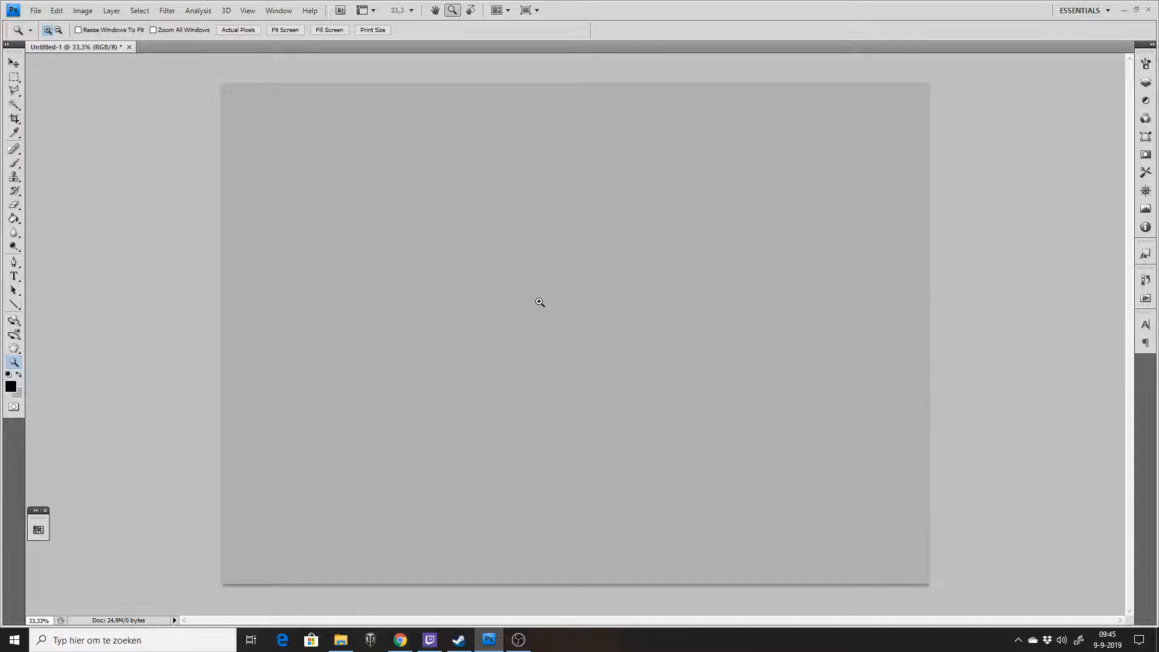
key("b")
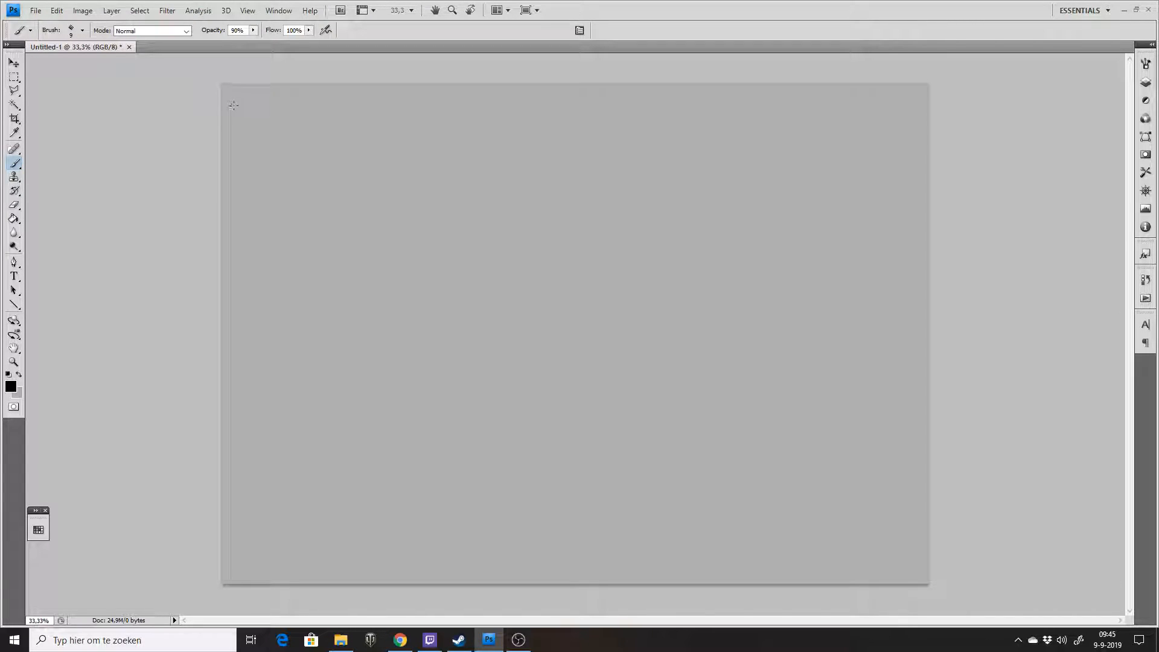
Handwrite the underlined title "FLOATING FOREST" in the canvas's upper-left corner, undoing and redrawing misshapen letters.
left_click_drag(233, 94, 237, 95)
left_click_drag(232, 98, 284, 92)
left_click_drag(278, 91, 324, 101)
left_click_drag(324, 93, 331, 97)
key("ctrl+alt+z")
key("ctrl+alt+z")
key("ctrl+alt+z")
left_click_drag(330, 93, 336, 93)
left_click_drag(330, 98, 356, 101)
key("ctrl+alt+z")
key("ctrl+alt+z")
key("ctrl+alt+z")
left_click_drag(355, 93, 375, 93)
left_click_drag(368, 97, 378, 100)
left_click_drag(393, 93, 393, 97)
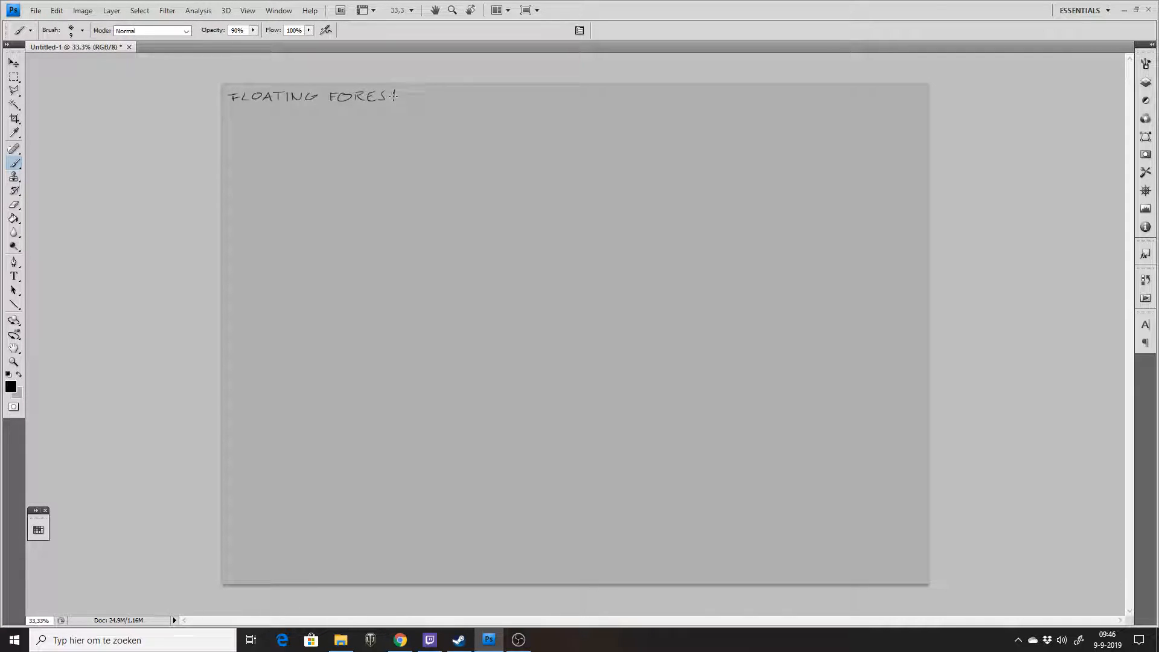
left_click_drag(224, 103, 382, 105)
key("ctrl+z")
Handwrite the bullet notes "Hovering?" and "Supported by pillars?" under the title.
mouse_move(242, 115)
left_mouse_down()
mouse_move(304, 116)
mouse_move(296, 125)
left_mouse_up()
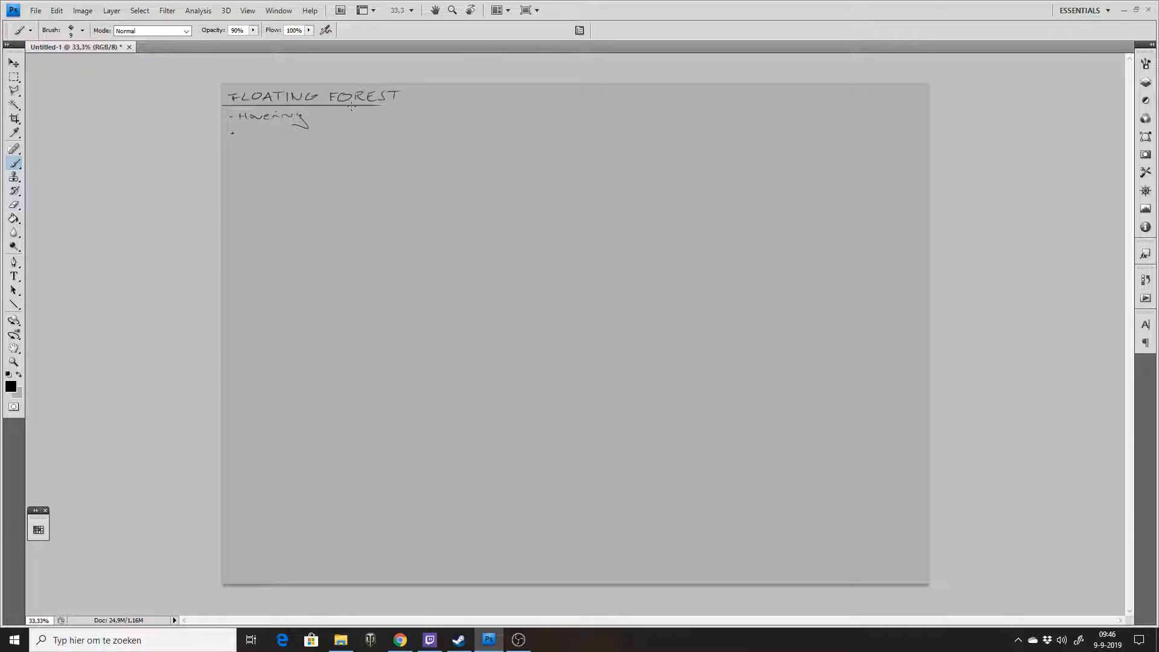
left_click_drag(230, 133, 392, 129)
left_click_drag(306, 111, 310, 117)
left_click(310, 119)
Handwrite the note "bridge the" below the two bullets and undo the extra strokes beneath it.
mouse_move(240, 148)
left_mouse_down()
mouse_move(277, 157)
mouse_move(274, 169)
mouse_move(328, 160)
left_mouse_up()
mouse_move(234, 177)
left_mouse_down()
mouse_move(320, 163)
mouse_move(347, 179)
left_mouse_up()
key("ctrl+alt+z")
key("ctrl+alt+z")
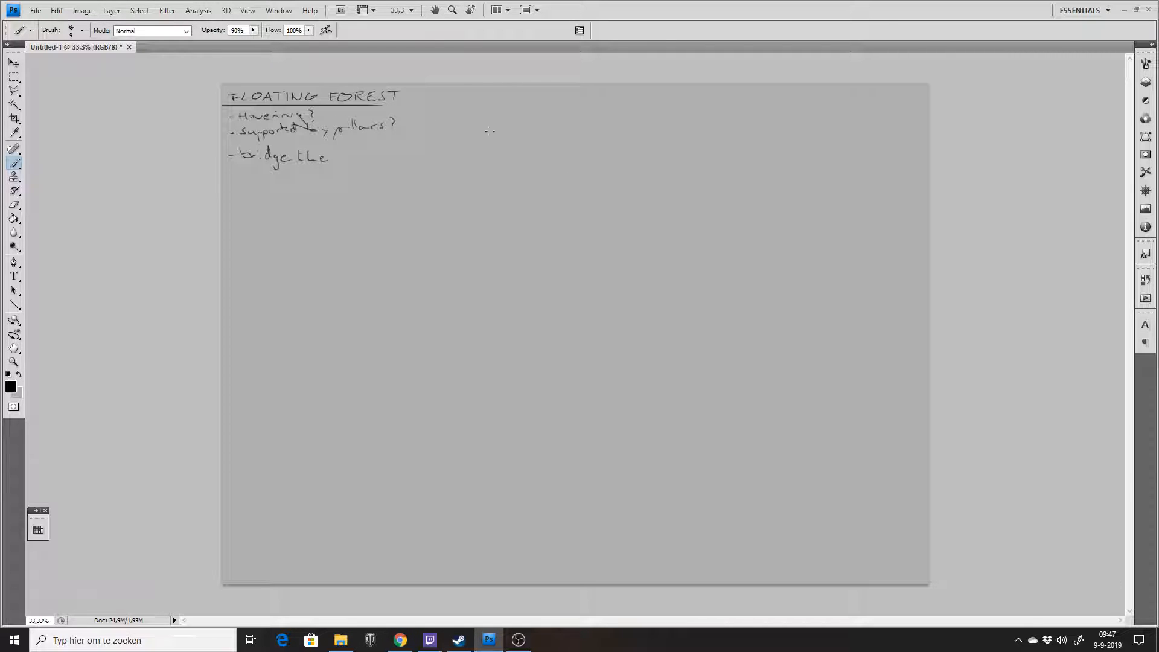
Draw a vertical divider beside the notes and handwrite an underlined "Hovering" heading to its right.
mouse_move(503, 102)
left_mouse_down()
mouse_move(599, 108)
mouse_move(597, 119)
mouse_move(465, 98)
mouse_move(466, 206)
left_mouse_up()
key("ctrl+z")
left_click_drag(475, 101, 475, 199)
left_click_drag(490, 114, 643, 114)
Draw a long horizontal ground line below the "Hovering" heading, add short ground marks and label it "ground".
mouse_move(489, 212)
left_mouse_down()
mouse_move(800, 230)
mouse_move(780, 213)
left_mouse_up()
left_click_drag(504, 210, 512, 215)
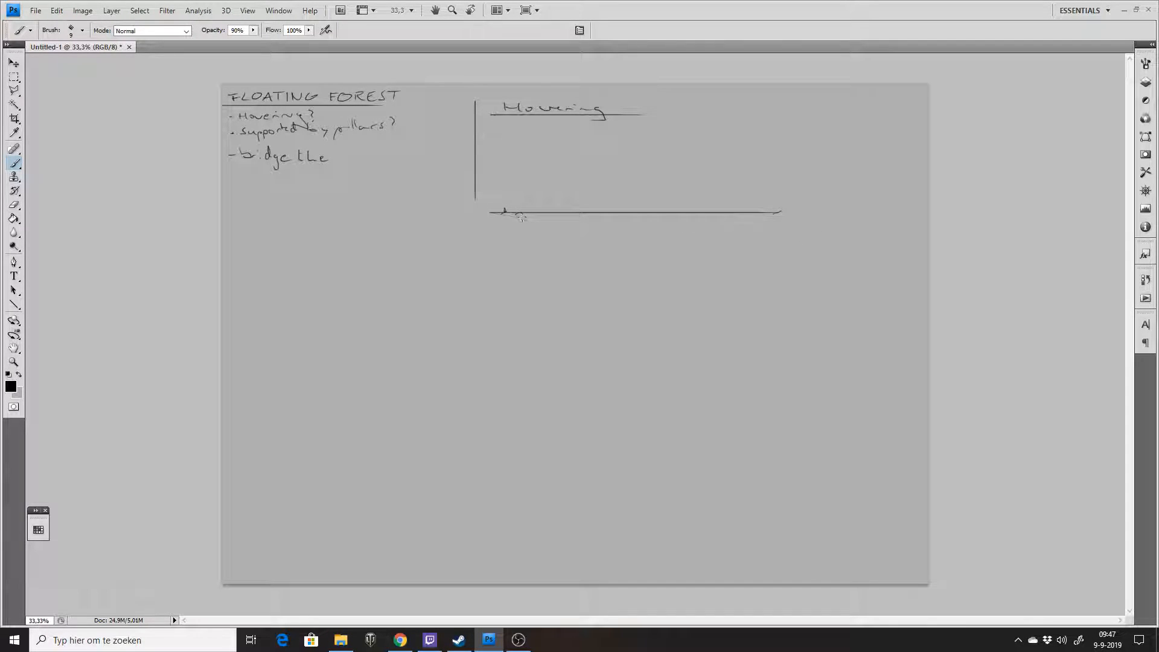
left_click_drag(584, 215, 603, 215)
left_click_drag(622, 218, 649, 219)
left_click_drag(573, 227, 655, 224)
Sketch the outline of a floating landmass above the ground line, with small trees on its left end.
mouse_move(561, 163)
left_mouse_down()
mouse_move(527, 154)
mouse_move(689, 134)
mouse_move(785, 151)
left_mouse_up()
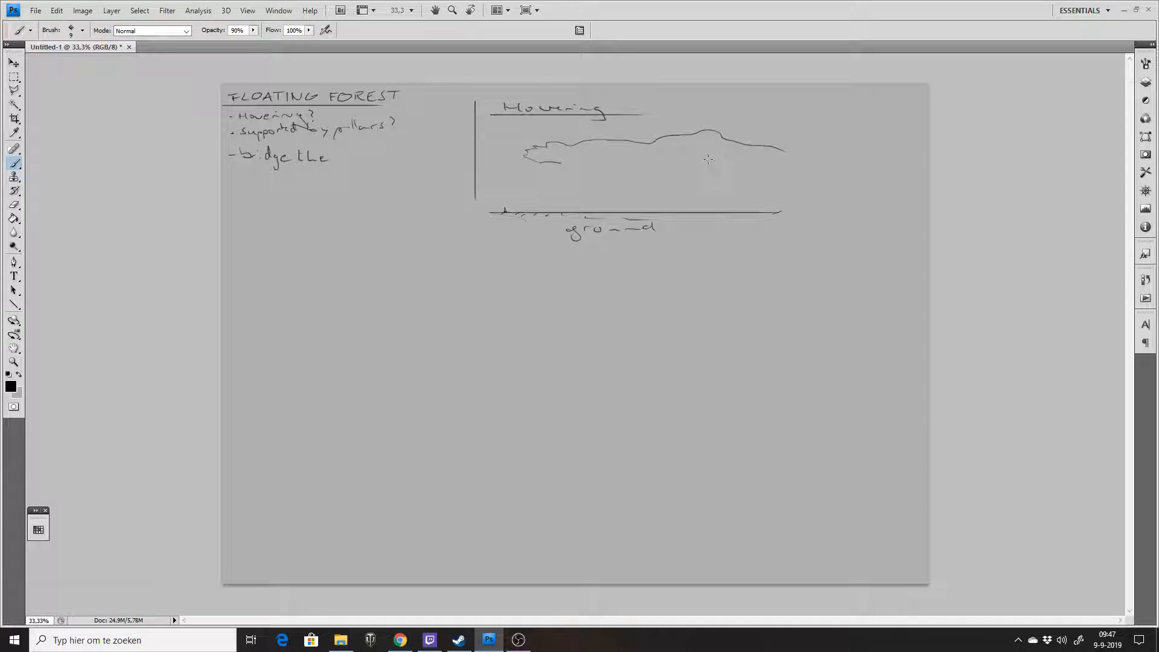
mouse_move(522, 149)
left_mouse_down()
mouse_move(557, 164)
mouse_move(609, 162)
left_mouse_up()
mouse_move(534, 145)
left_mouse_down()
mouse_move(543, 142)
mouse_move(527, 133)
mouse_move(564, 140)
mouse_move(564, 124)
mouse_move(577, 134)
left_mouse_up()
mouse_move(603, 127)
left_mouse_down()
mouse_move(579, 140)
mouse_move(588, 127)
mouse_move(588, 144)
mouse_move(553, 136)
left_mouse_up()
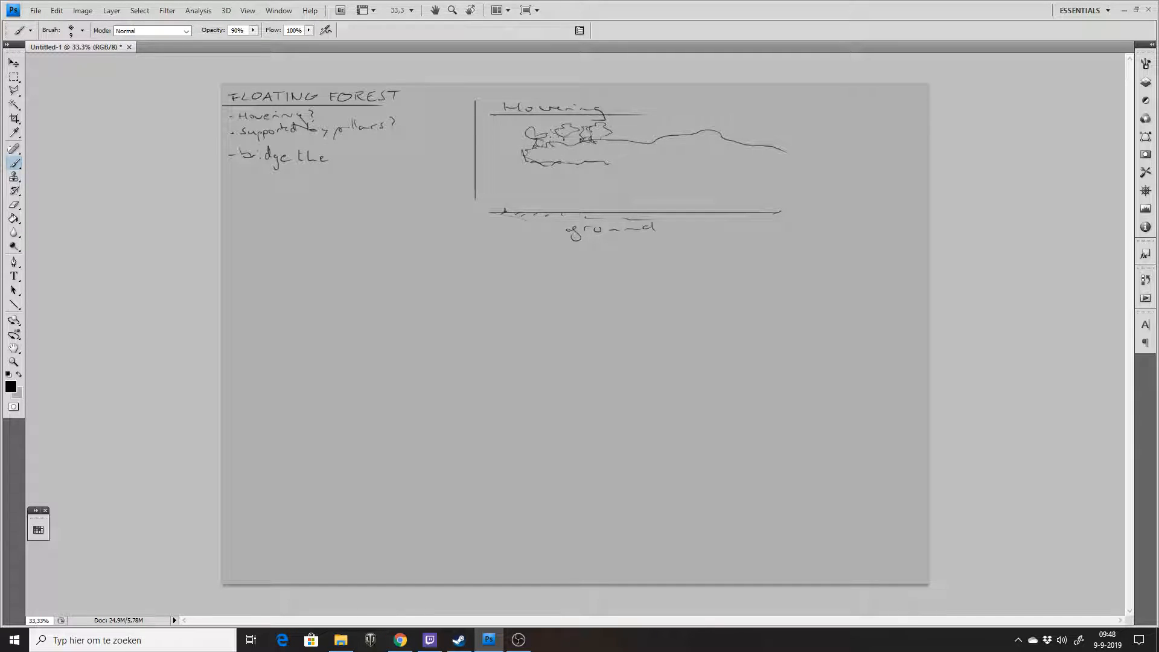
Add hanging roots beneath the floating landmass, more trees on top, and darker strokes along its underside.
left_click_drag(548, 181, 562, 153)
left_click_drag(611, 161, 640, 148)
mouse_move(615, 131)
left_mouse_down()
mouse_move(645, 108)
mouse_move(659, 133)
mouse_move(619, 141)
mouse_move(686, 121)
mouse_move(673, 130)
mouse_move(701, 131)
left_mouse_up()
mouse_move(633, 159)
left_mouse_down()
mouse_move(783, 151)
mouse_move(709, 154)
left_mouse_up()
mouse_move(633, 157)
left_mouse_down()
mouse_move(765, 158)
mouse_move(724, 151)
mouse_move(692, 161)
mouse_move(696, 170)
mouse_move(762, 154)
left_mouse_up()
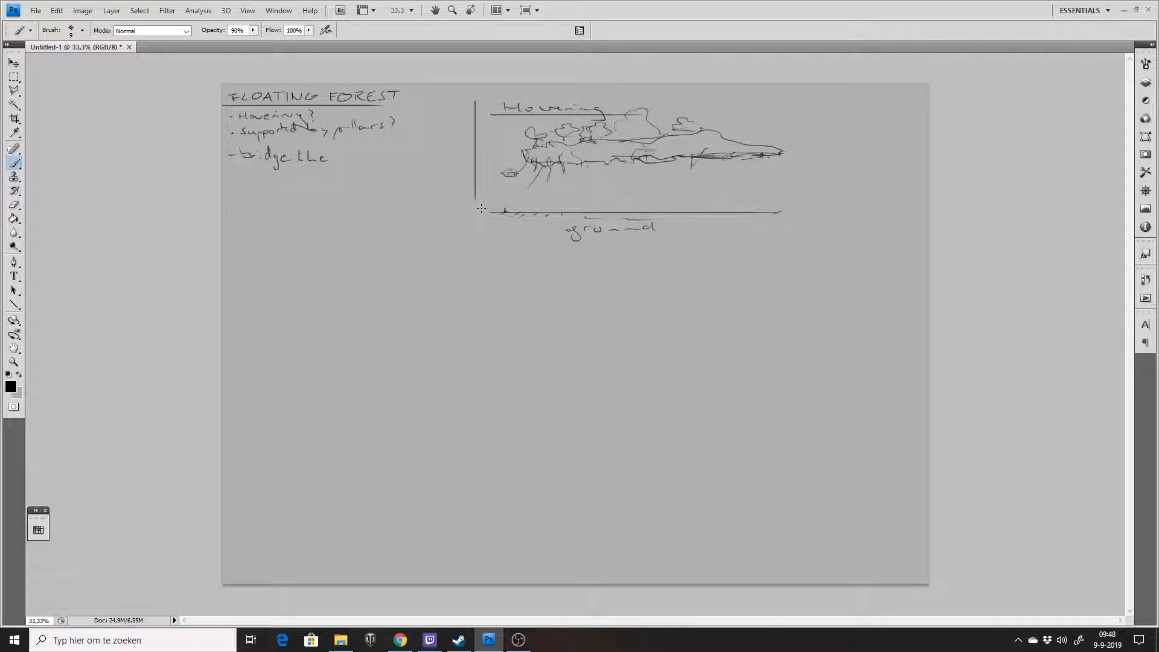
Extend the "Hovering" sketch with curved supports down to a longer, rougher ground line, plus another tree and a tiered pagoda-like shape on top.
mouse_move(483, 208)
left_mouse_down()
mouse_move(564, 156)
mouse_move(539, 183)
left_mouse_up()
mouse_move(730, 160)
left_mouse_down()
mouse_move(784, 212)
mouse_move(813, 214)
left_mouse_up()
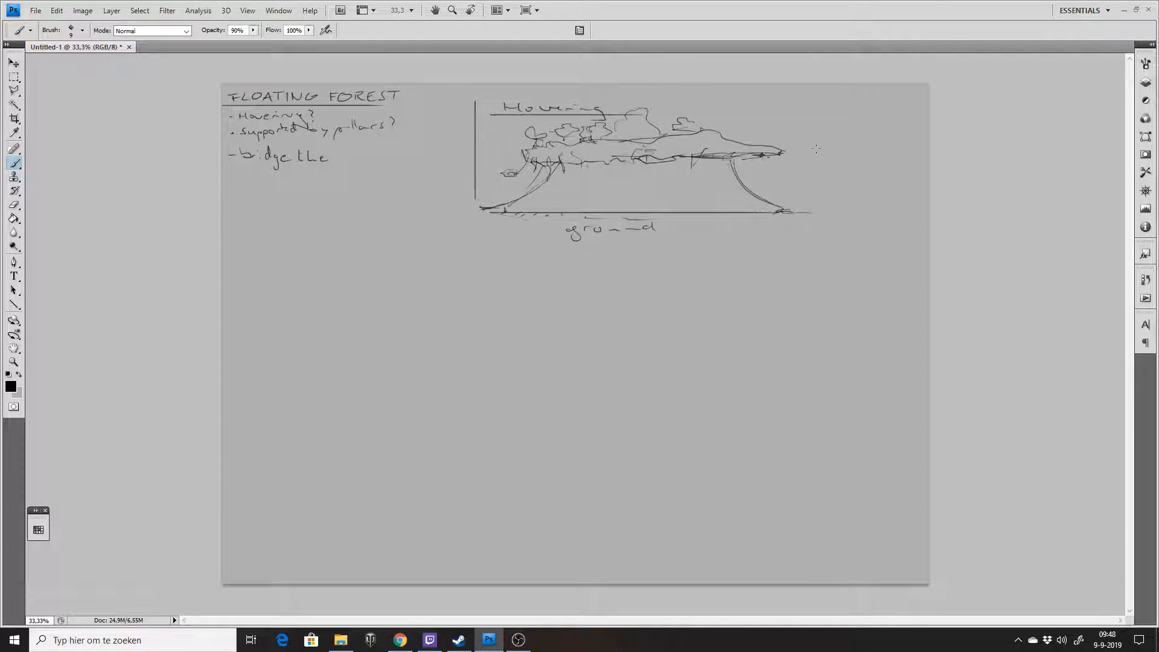
left_click_drag(737, 114, 767, 145)
mouse_move(648, 113)
left_mouse_down()
mouse_move(661, 128)
mouse_move(633, 137)
left_mouse_up()
mouse_move(475, 193)
left_mouse_down()
mouse_move(473, 213)
mouse_move(855, 216)
left_mouse_up()
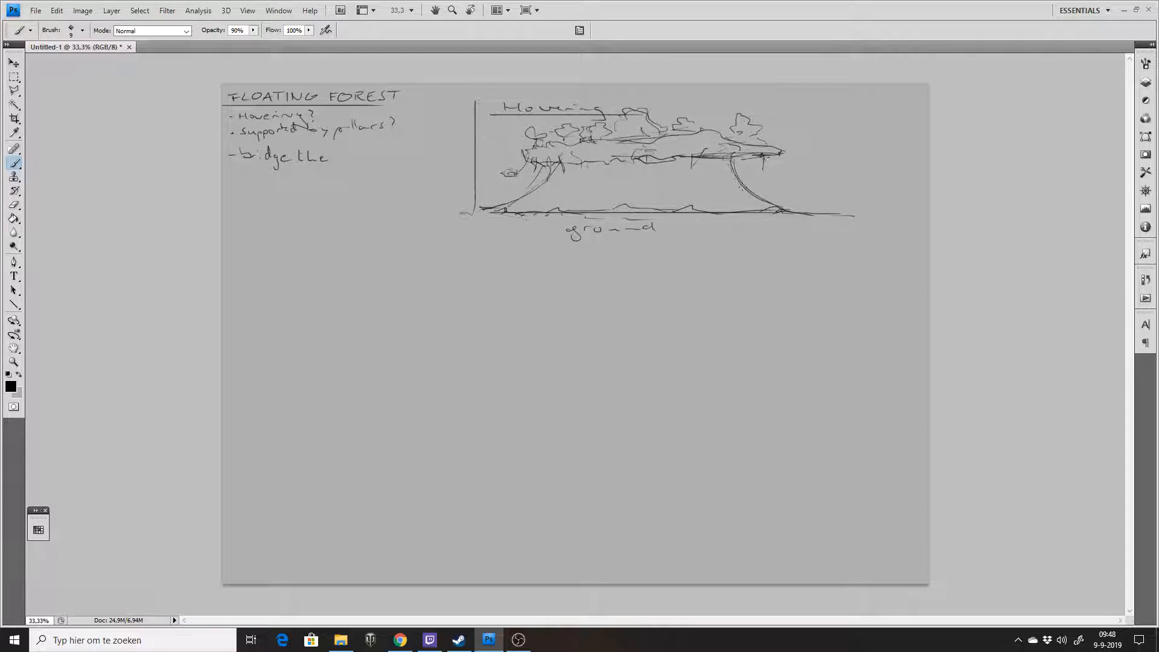
left_click_drag(778, 207, 815, 212)
mouse_move(719, 113)
left_mouse_down()
mouse_move(699, 128)
mouse_move(668, 118)
mouse_move(676, 112)
mouse_move(660, 128)
mouse_move(694, 114)
mouse_move(674, 111)
mouse_move(667, 118)
mouse_move(734, 110)
mouse_move(704, 112)
mouse_move(729, 127)
mouse_move(688, 127)
mouse_move(681, 104)
mouse_move(701, 102)
mouse_move(672, 111)
mouse_move(700, 110)
left_mouse_up()
Save the document in Photoshop format as ZwevenBosSketch_01 in the ZwevendBos folder.
key("ctrl+s")
left_click(577, 300)
key("ctrl+a")
type("Z")
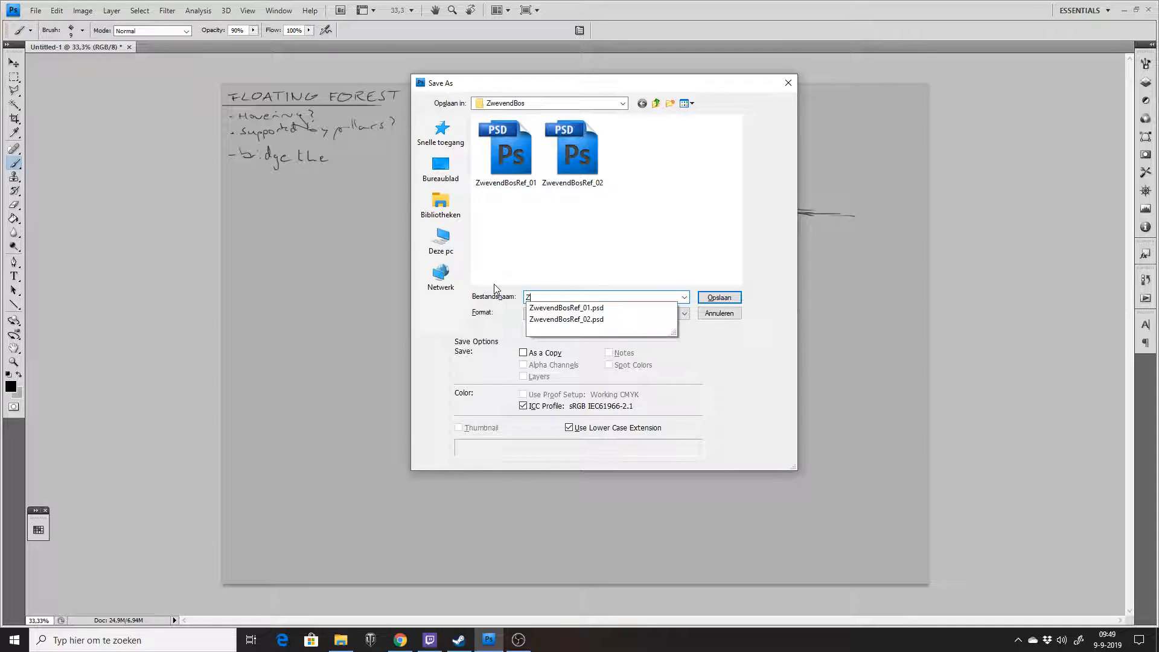
type("wevenBos")
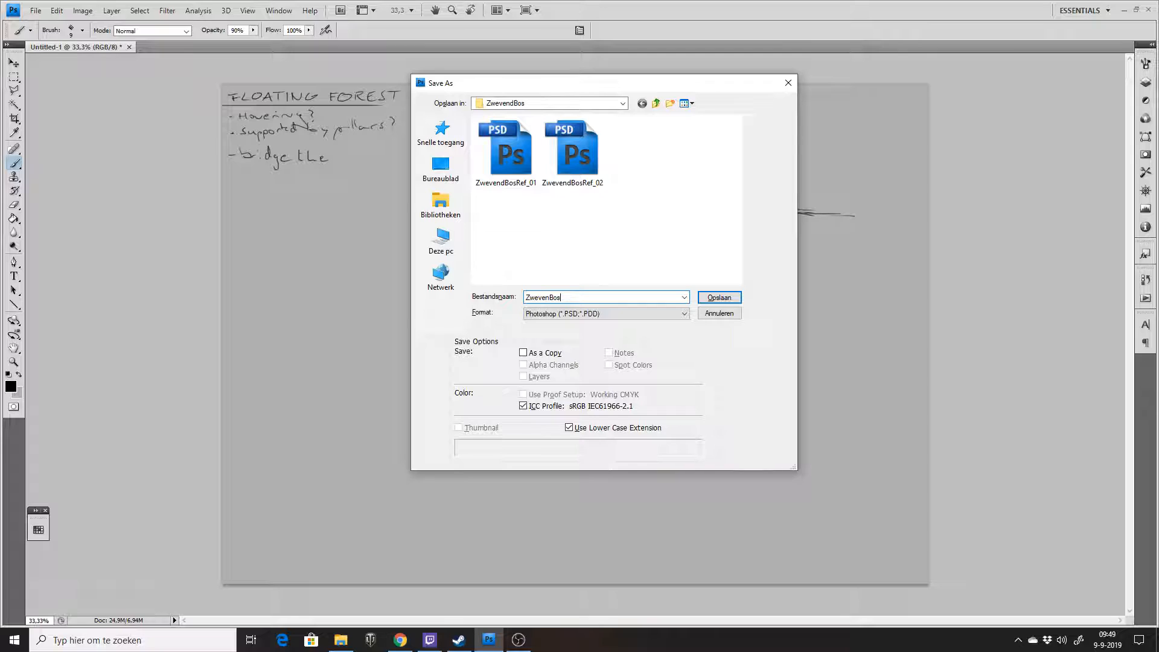
type("Sketch_01")
key("Return")
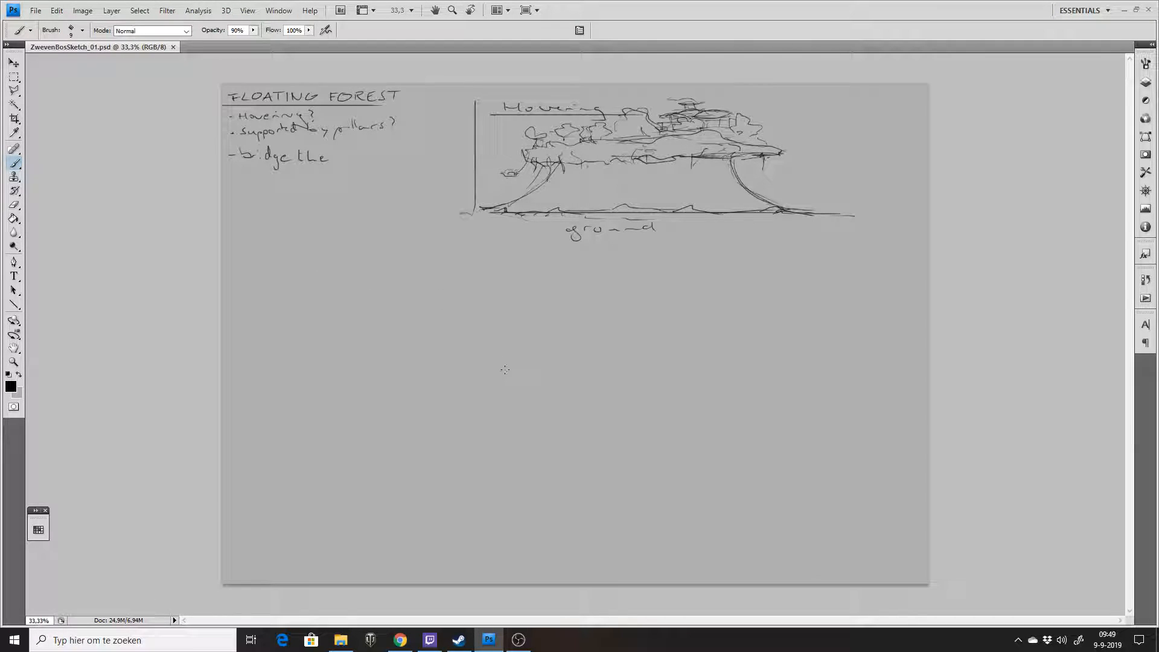
Handwrite an underlined "Supported" heading below the first sketch, with a vertical line beside it and a long horizontal ground line beneath.
left_click(581, 266)
left_click_drag(503, 268, 588, 274)
left_click_drag(472, 279, 751, 279)
mouse_move(478, 278)
left_mouse_down()
mouse_move(478, 403)
mouse_move(928, 414)
left_mouse_up()
Sketch a flared tree-trunk pillar near the left end of the second ground line, with rough ground strokes around its base.
left_click_drag(529, 410, 531, 375)
mouse_move(517, 413)
left_mouse_down()
mouse_move(536, 351)
mouse_move(540, 407)
mouse_move(529, 412)
mouse_move(539, 355)
mouse_move(506, 413)
left_mouse_up()
mouse_move(540, 360)
left_mouse_down()
mouse_move(544, 407)
mouse_move(530, 410)
mouse_move(571, 408)
left_mouse_up()
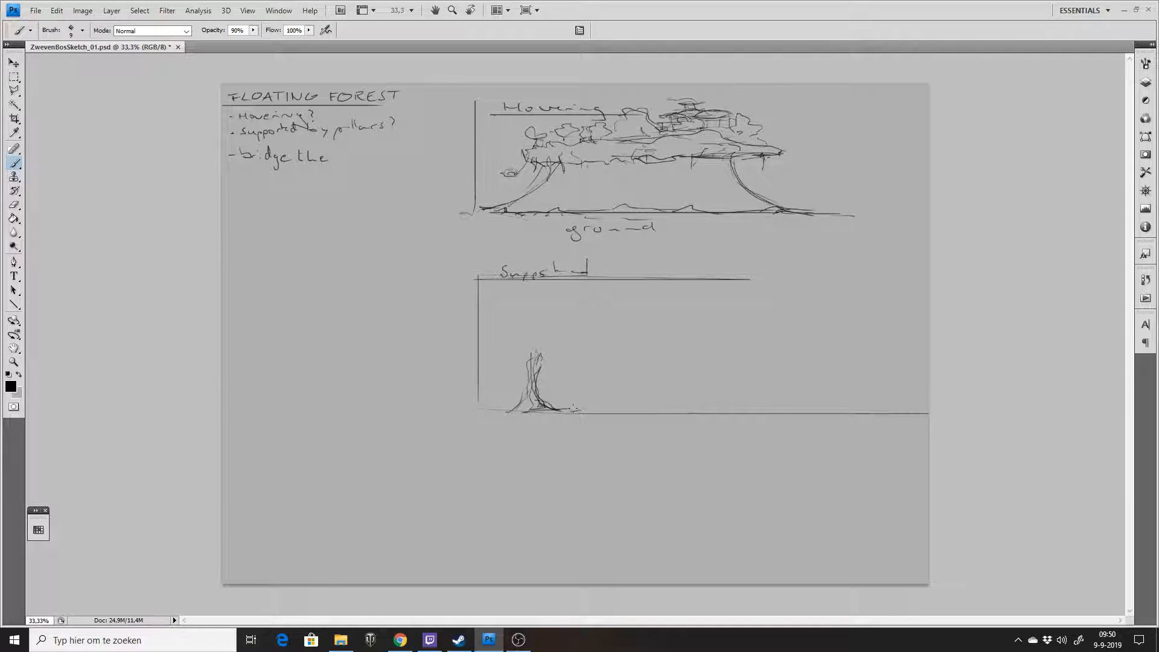
mouse_move(495, 413)
left_mouse_down()
mouse_move(519, 408)
mouse_move(537, 352)
mouse_move(531, 372)
mouse_move(543, 356)
mouse_move(565, 404)
mouse_move(599, 402)
mouse_move(573, 407)
mouse_move(741, 404)
mouse_move(652, 399)
mouse_move(654, 360)
mouse_move(652, 399)
mouse_move(655, 355)
mouse_move(671, 406)
left_mouse_up()
Sketch a middle and a right flared pillar on the second ground line, strengthening the middle pillar and the nearby ground.
left_click_drag(656, 363, 694, 408)
left_click_drag(692, 409, 667, 408)
left_click_drag(780, 414, 727, 414)
mouse_move(820, 410)
left_mouse_down()
mouse_move(767, 409)
mouse_move(822, 396)
mouse_move(836, 341)
left_mouse_up()
left_click_drag(838, 380, 857, 403)
mouse_move(848, 398)
left_mouse_down()
mouse_move(815, 410)
mouse_move(862, 401)
left_mouse_up()
mouse_move(658, 364)
left_mouse_down()
mouse_move(656, 347)
mouse_move(683, 399)
left_mouse_up()
mouse_move(659, 365)
left_mouse_down()
mouse_move(654, 342)
mouse_move(645, 407)
left_mouse_up()
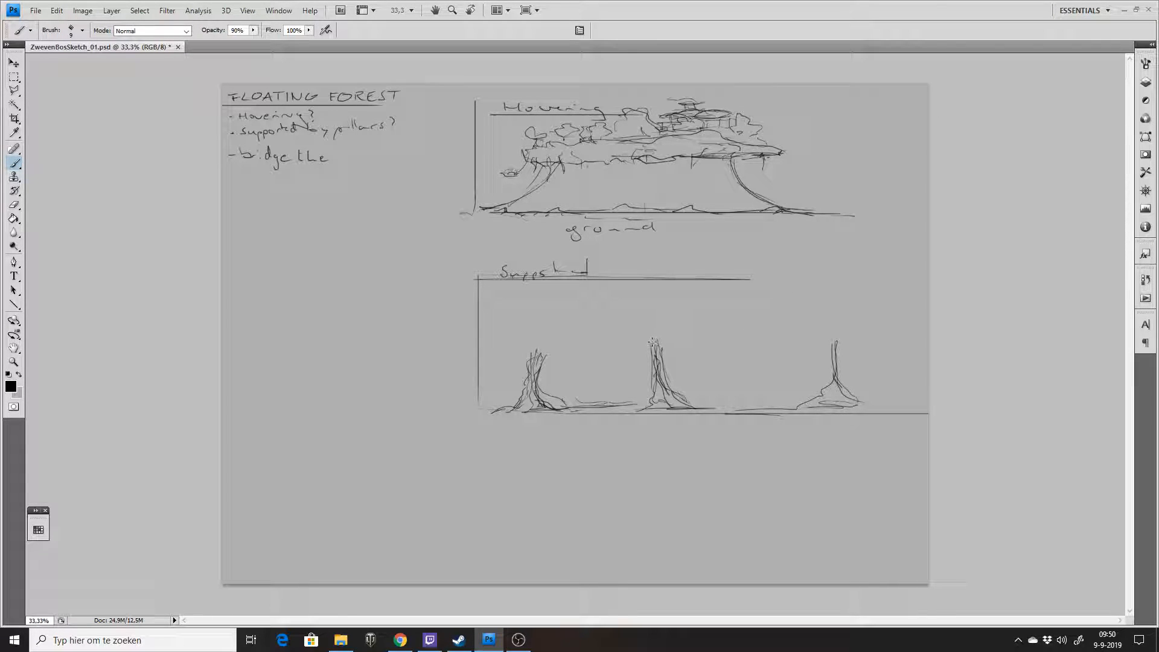
Sketch the uneven outline of a long landmass resting on the left and middle pillars and reaching the right one.
mouse_move(496, 348)
left_mouse_down()
mouse_move(534, 359)
mouse_move(676, 348)
left_mouse_up()
mouse_move(496, 349)
left_mouse_down()
mouse_move(525, 314)
mouse_move(676, 307)
left_mouse_up()
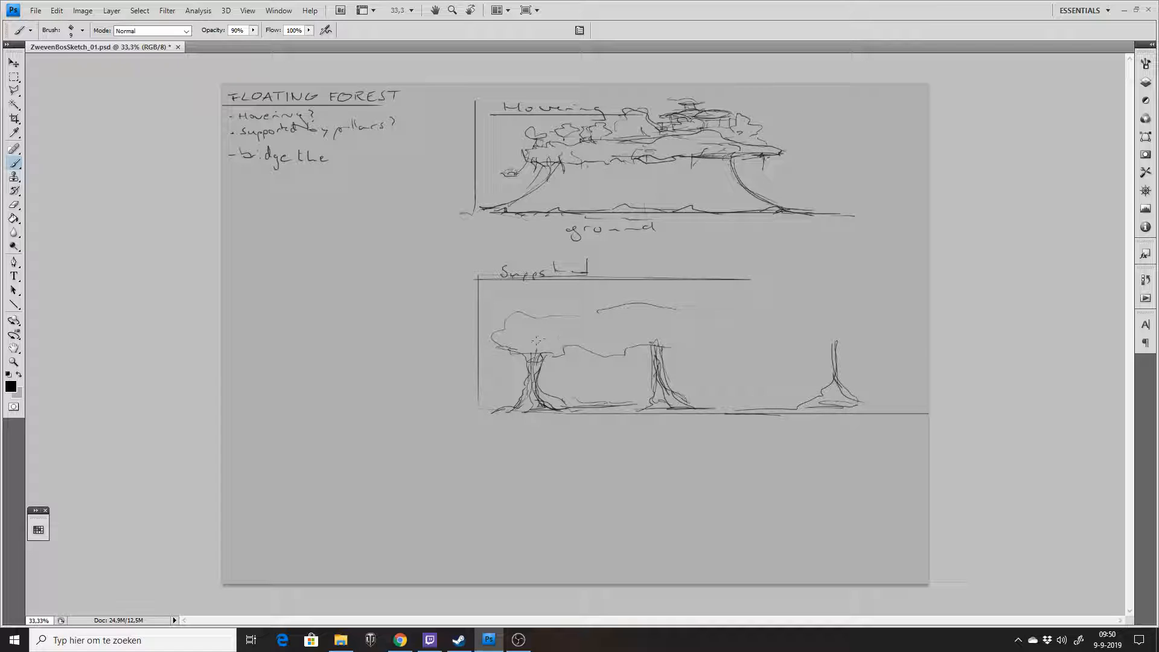
mouse_move(579, 349)
left_mouse_down()
mouse_move(655, 344)
mouse_move(595, 346)
left_mouse_up()
mouse_move(496, 343)
left_mouse_down()
mouse_move(517, 309)
mouse_move(515, 352)
mouse_move(558, 313)
mouse_move(643, 301)
left_mouse_up()
left_click_drag(676, 343, 824, 349)
mouse_move(679, 305)
left_mouse_down()
mouse_move(756, 300)
mouse_move(849, 315)
mouse_move(872, 351)
mouse_move(609, 345)
left_mouse_up()
Add two tall trees and close the outline at the landmass's right end, then darken its underside.
mouse_move(824, 290)
left_mouse_down()
mouse_move(824, 320)
mouse_move(831, 276)
left_mouse_up()
left_click_drag(851, 329, 856, 298)
mouse_move(857, 299)
left_mouse_down()
mouse_move(858, 330)
mouse_move(862, 287)
mouse_move(829, 351)
mouse_move(721, 342)
left_mouse_up()
mouse_move(834, 350)
left_mouse_down()
mouse_move(837, 365)
mouse_move(893, 342)
mouse_move(839, 356)
mouse_move(741, 353)
left_mouse_up()
left_click_drag(664, 349, 786, 352)
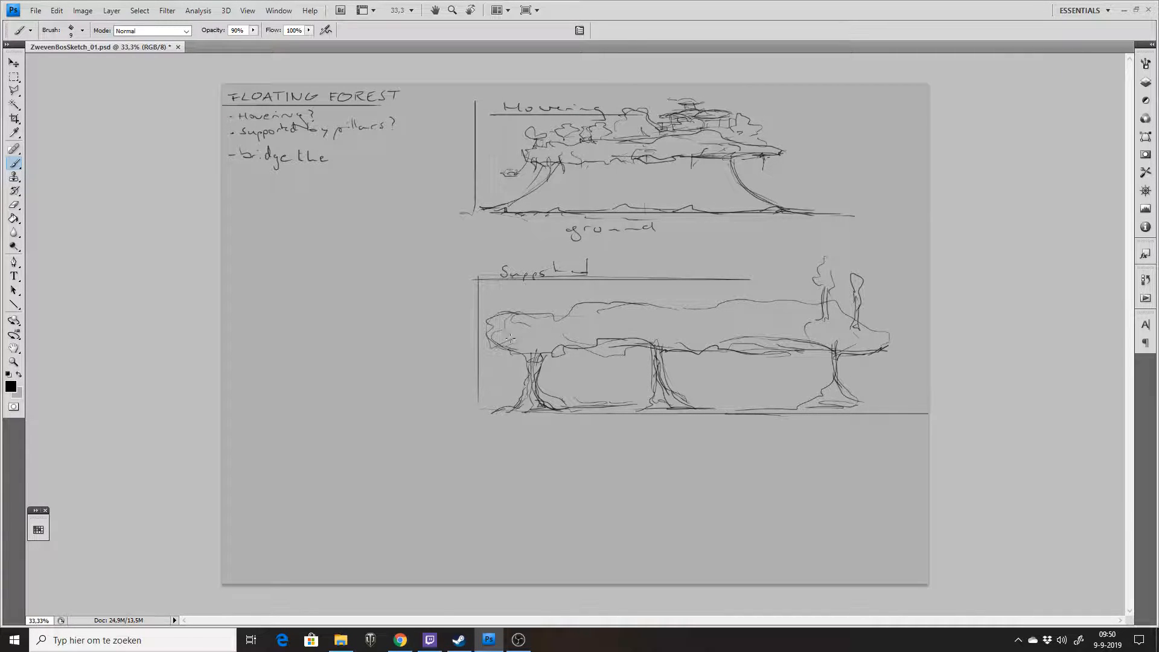
Draw a horizontal line through the supported landmass and sketch a row of trees and bushes along its top.
left_click_drag(535, 326, 806, 332)
mouse_move(718, 338)
left_mouse_down()
mouse_move(721, 297)
mouse_move(728, 328)
left_mouse_up()
mouse_move(716, 284)
left_mouse_down()
mouse_move(718, 259)
mouse_move(730, 295)
mouse_move(761, 301)
mouse_move(755, 258)
mouse_move(778, 329)
mouse_move(779, 276)
mouse_move(788, 314)
left_mouse_up()
mouse_move(726, 292)
left_mouse_down()
mouse_move(732, 281)
mouse_move(738, 327)
left_mouse_up()
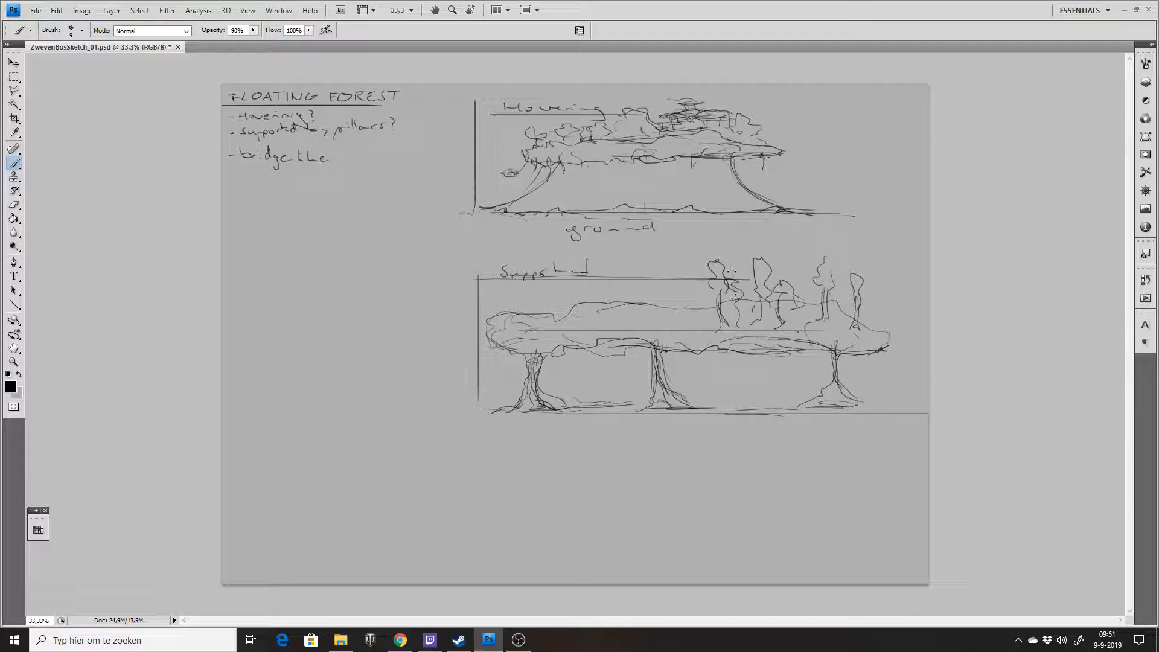
mouse_move(685, 299)
left_mouse_down()
mouse_move(695, 276)
mouse_move(703, 305)
mouse_move(691, 329)
mouse_move(702, 330)
mouse_move(653, 272)
mouse_move(668, 330)
left_mouse_up()
mouse_move(602, 302)
left_mouse_down()
mouse_move(607, 286)
mouse_move(613, 303)
left_mouse_up()
left_click_drag(554, 309, 585, 297)
mouse_move(555, 307)
left_mouse_down()
mouse_move(591, 326)
mouse_move(650, 326)
left_mouse_up()
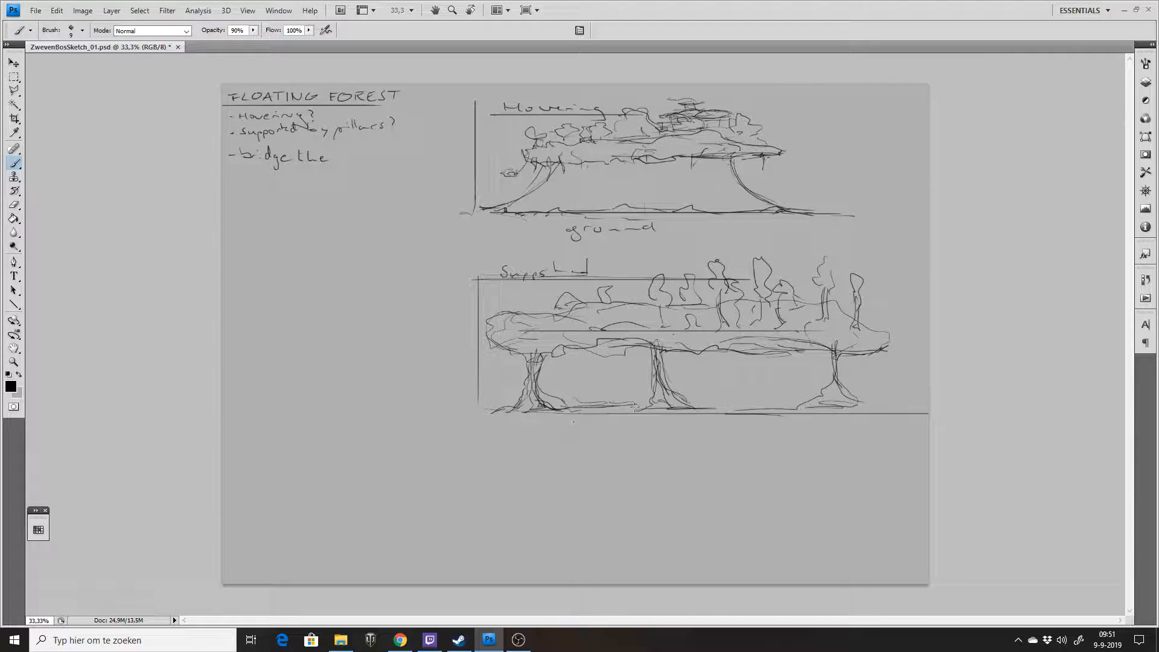
Add thin roots hanging between the pillars from the underside of the supported landmass, thickening the right pillar and lower edge.
left_click_drag(828, 344, 833, 387)
left_click_drag(561, 343, 565, 390)
left_click_drag(517, 350, 515, 384)
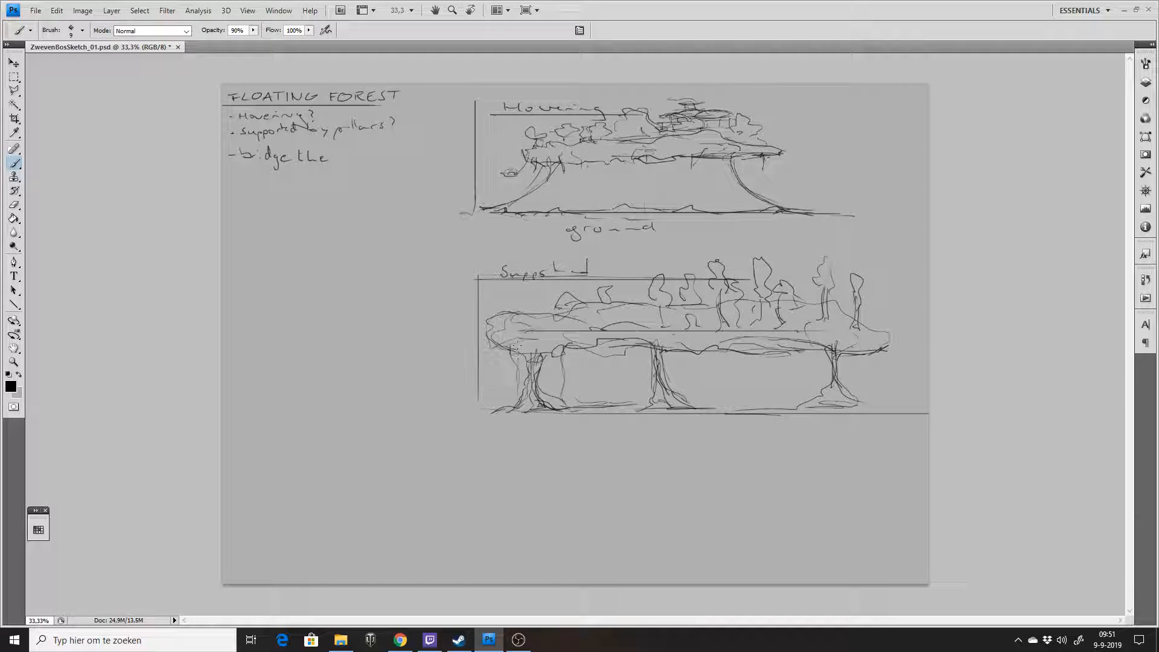
left_click_drag(581, 349, 571, 387)
mouse_move(605, 347)
left_mouse_down()
mouse_move(607, 372)
mouse_move(625, 361)
left_mouse_up()
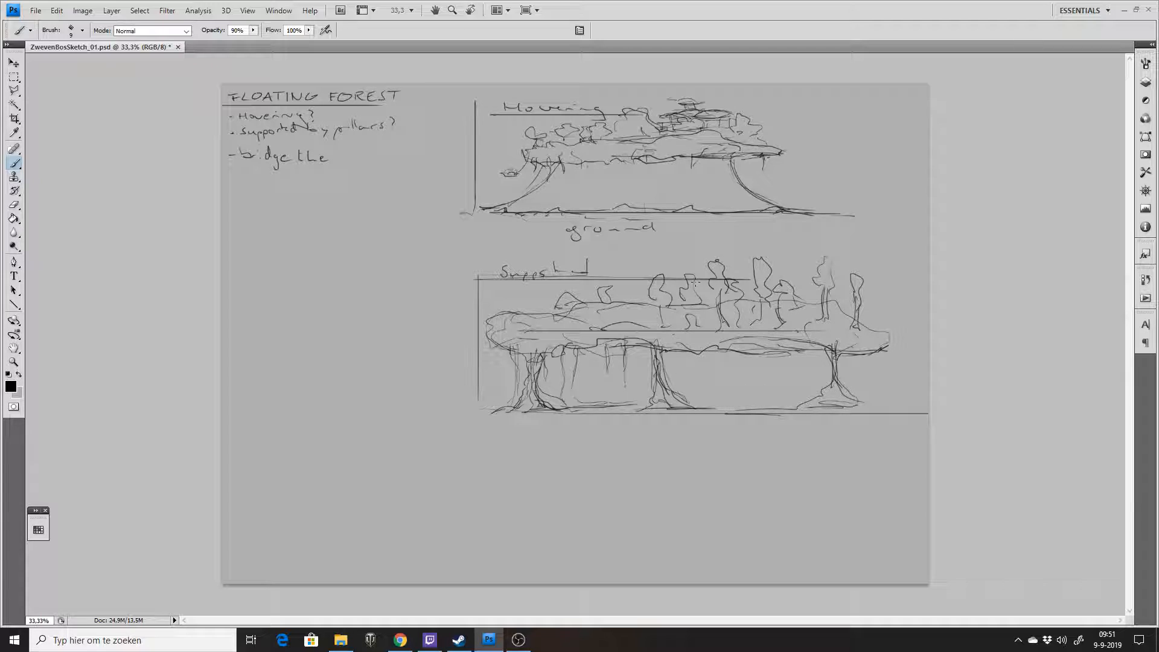
mouse_move(688, 342)
left_mouse_down()
mouse_move(688, 363)
mouse_move(713, 366)
left_mouse_up()
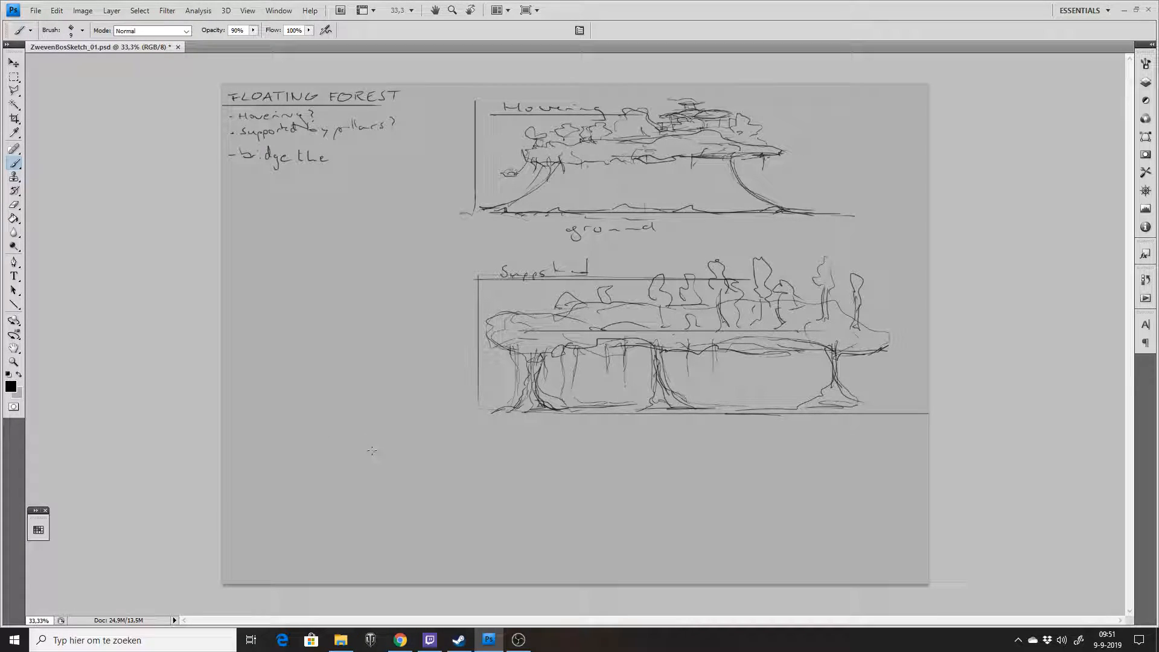
mouse_move(748, 342)
left_mouse_down()
mouse_move(748, 366)
mouse_move(747, 340)
mouse_move(770, 372)
mouse_move(773, 341)
mouse_move(748, 400)
mouse_move(742, 362)
mouse_move(758, 412)
left_mouse_up()
left_click_drag(822, 350, 858, 355)
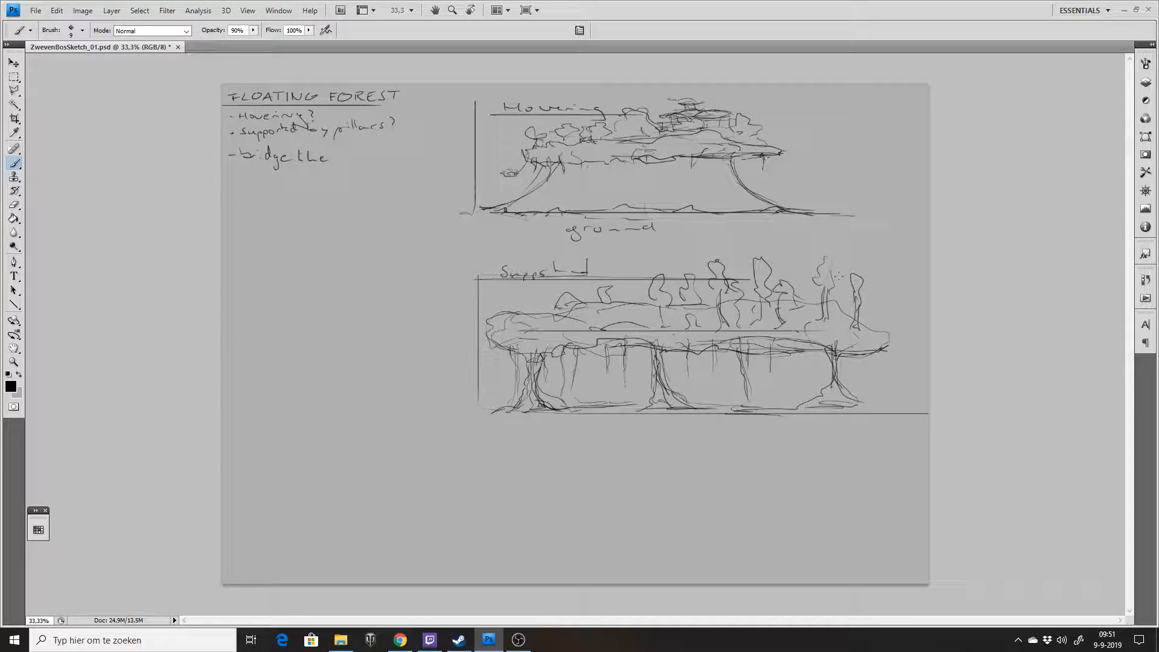
Fill in more trees and foliage on top of the supported landmass and add texture strokes to its left part.
mouse_move(785, 278)
left_mouse_down()
mouse_move(821, 258)
mouse_move(812, 281)
mouse_move(841, 276)
mouse_move(873, 318)
left_mouse_up()
mouse_move(625, 287)
left_mouse_down()
mouse_move(639, 274)
mouse_move(602, 317)
left_mouse_up()
mouse_move(522, 308)
left_mouse_down()
mouse_move(537, 298)
mouse_move(530, 310)
left_mouse_up()
mouse_move(513, 315)
left_mouse_down()
mouse_move(537, 326)
mouse_move(497, 370)
mouse_move(506, 346)
mouse_move(600, 335)
mouse_move(583, 348)
mouse_move(556, 335)
left_mouse_up()
left_click_drag(557, 332, 591, 335)
mouse_move(543, 302)
left_mouse_down()
mouse_move(603, 309)
mouse_move(585, 296)
mouse_move(656, 284)
mouse_move(565, 323)
left_mouse_up()
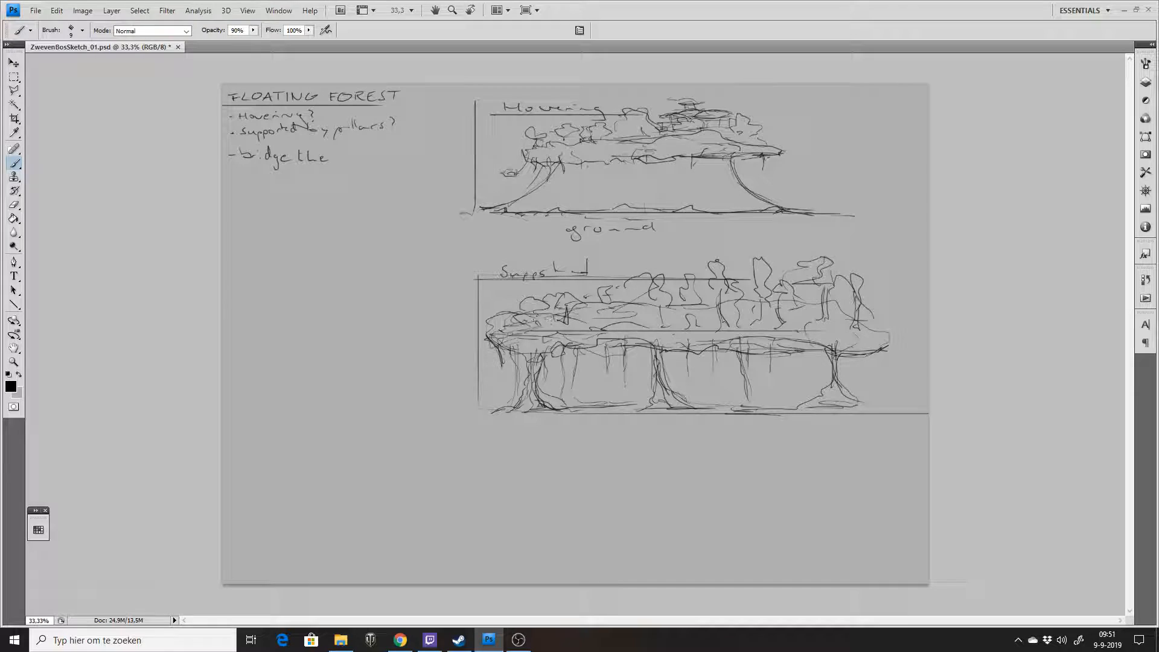
left_click_drag(610, 293, 605, 310)
Handwrite "hard to sell" beside the supported sketch and a framed "too generic" beside the hovering one, each with an arrow.
mouse_move(868, 249)
left_mouse_down()
mouse_move(848, 264)
mouse_move(857, 245)
mouse_move(901, 243)
mouse_move(891, 258)
mouse_move(845, 236)
left_mouse_up()
mouse_move(798, 119)
left_mouse_down()
mouse_move(826, 103)
mouse_move(849, 109)
mouse_move(836, 119)
mouse_move(870, 110)
left_mouse_up()
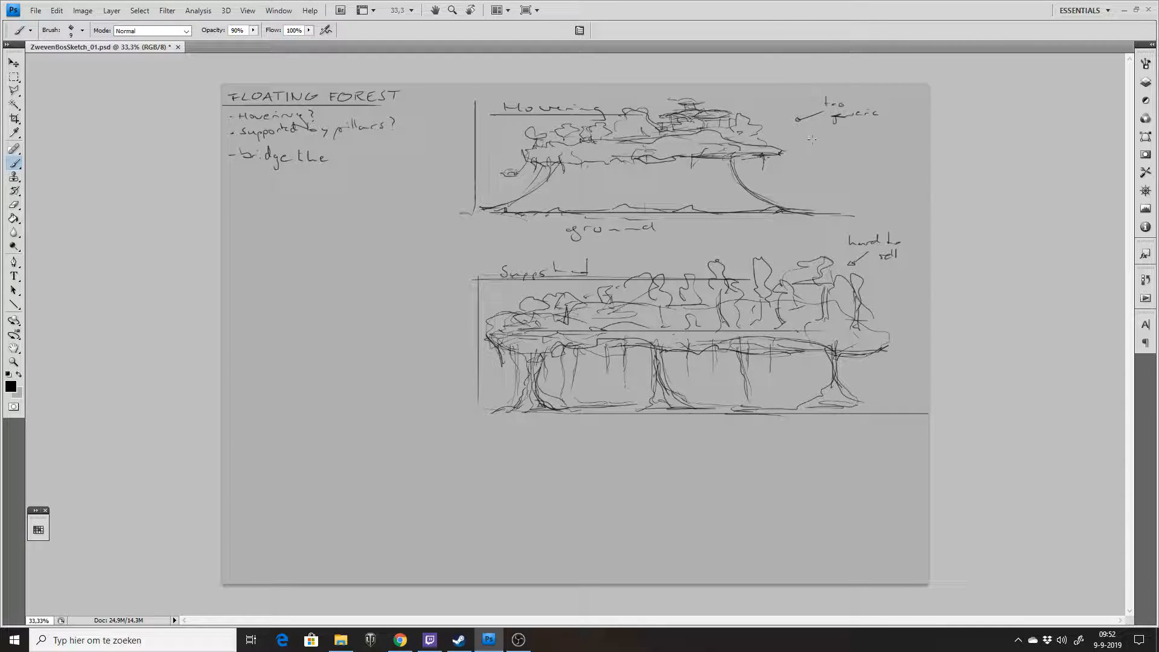
mouse_move(821, 97)
left_mouse_down()
mouse_move(828, 129)
mouse_move(814, 127)
mouse_move(899, 126)
left_mouse_up()
Draw a vertical divider below the supported sketch and sketch a tall flared tree trunk with a flat crown beside it.
left_click_drag(481, 427, 484, 578)
key("ctrl+z")
left_click_drag(477, 427, 477, 540)
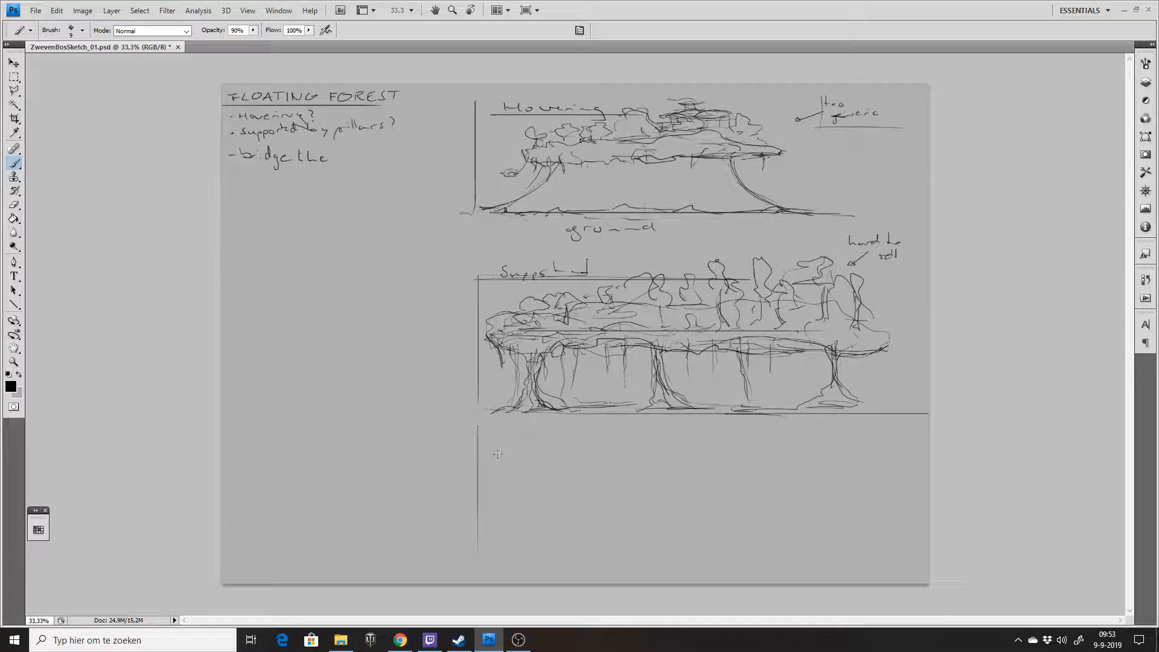
mouse_move(517, 442)
left_mouse_down()
mouse_move(518, 549)
mouse_move(504, 552)
left_mouse_up()
left_click_drag(519, 442, 524, 544)
mouse_move(520, 494)
left_mouse_down()
mouse_move(533, 561)
mouse_move(483, 564)
mouse_move(539, 566)
mouse_move(496, 559)
left_mouse_up()
left_click_drag(517, 515, 520, 442)
left_click_drag(525, 543, 547, 574)
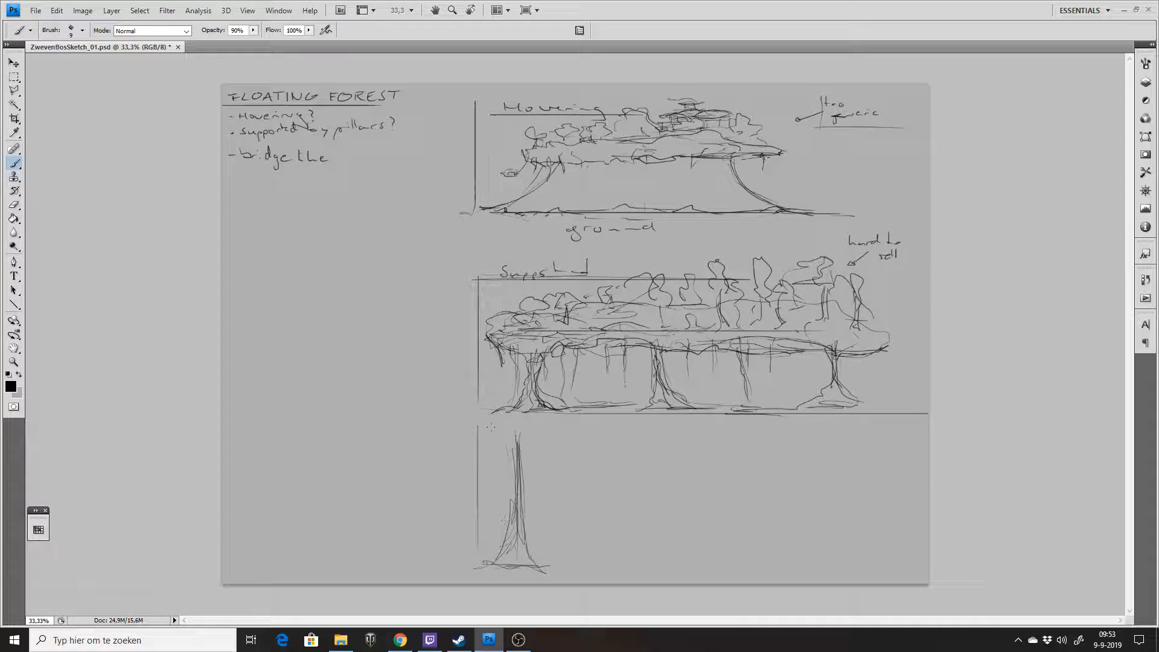
mouse_move(493, 417)
left_mouse_down()
mouse_move(532, 429)
mouse_move(564, 413)
mouse_move(484, 421)
mouse_move(507, 433)
left_mouse_up()
Sketch a matching tall tree with a crown at the right end of the third sketch, plus a short ground stroke.
mouse_move(814, 560)
left_mouse_down()
mouse_move(846, 441)
mouse_move(841, 554)
mouse_move(834, 451)
mouse_move(862, 571)
left_mouse_up()
mouse_move(869, 578)
left_mouse_down()
mouse_move(826, 576)
mouse_move(840, 572)
left_mouse_up()
left_click_drag(572, 559, 563, 569)
Draw a deep hanging curve between the tops of the two tall trees and add a small tree standing on it.
left_click_drag(528, 428, 553, 466)
mouse_move(605, 495)
left_mouse_down()
mouse_move(586, 481)
mouse_move(664, 509)
mouse_move(800, 453)
mouse_move(751, 497)
mouse_move(811, 427)
mouse_move(876, 423)
mouse_move(834, 442)
left_mouse_up()
mouse_move(830, 434)
left_mouse_down()
mouse_move(801, 477)
mouse_move(716, 506)
mouse_move(562, 475)
mouse_move(533, 445)
mouse_move(611, 503)
left_mouse_up()
left_click_drag(692, 505, 628, 511)
left_click_drag(521, 440, 687, 501)
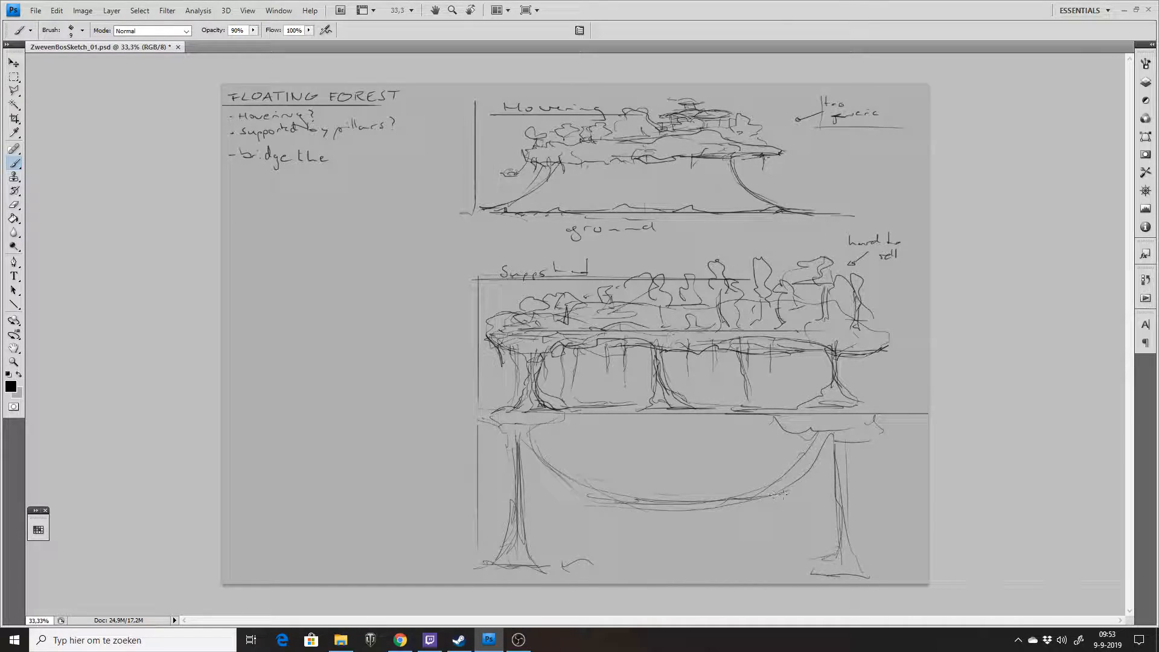
left_click_drag(608, 452, 614, 485)
left_click_drag(820, 441, 753, 501)
Thicken the two tall trunks, connect their bases with a ground line and add root mounds around them.
mouse_move(834, 444)
left_mouse_down()
mouse_move(839, 535)
mouse_move(853, 543)
mouse_move(845, 569)
mouse_move(861, 555)
mouse_move(907, 574)
mouse_move(833, 570)
left_mouse_up()
mouse_move(523, 567)
left_mouse_down()
mouse_move(567, 569)
mouse_move(531, 569)
mouse_move(893, 555)
mouse_move(738, 567)
mouse_move(813, 554)
mouse_move(781, 569)
mouse_move(823, 566)
mouse_move(773, 574)
left_mouse_up()
mouse_move(535, 565)
left_mouse_down()
mouse_move(632, 567)
mouse_move(572, 575)
left_mouse_up()
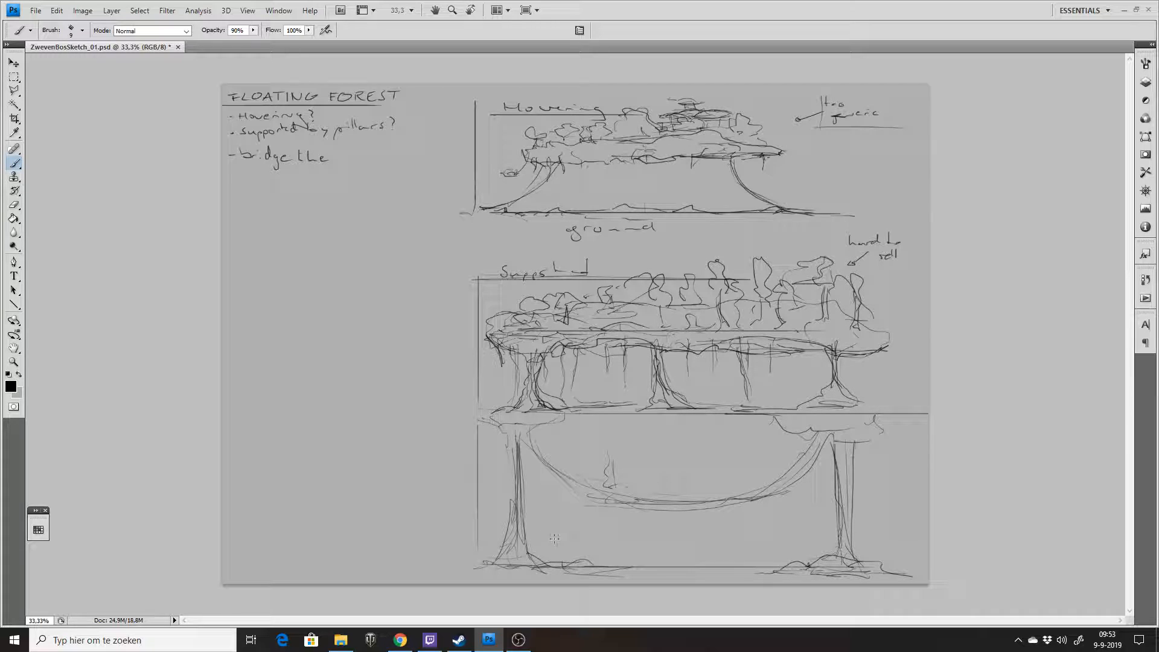
mouse_move(526, 541)
left_mouse_down()
mouse_move(537, 559)
mouse_move(521, 446)
mouse_move(541, 565)
left_mouse_up()
key("ctrl+z")
left_click_drag(853, 451, 865, 569)
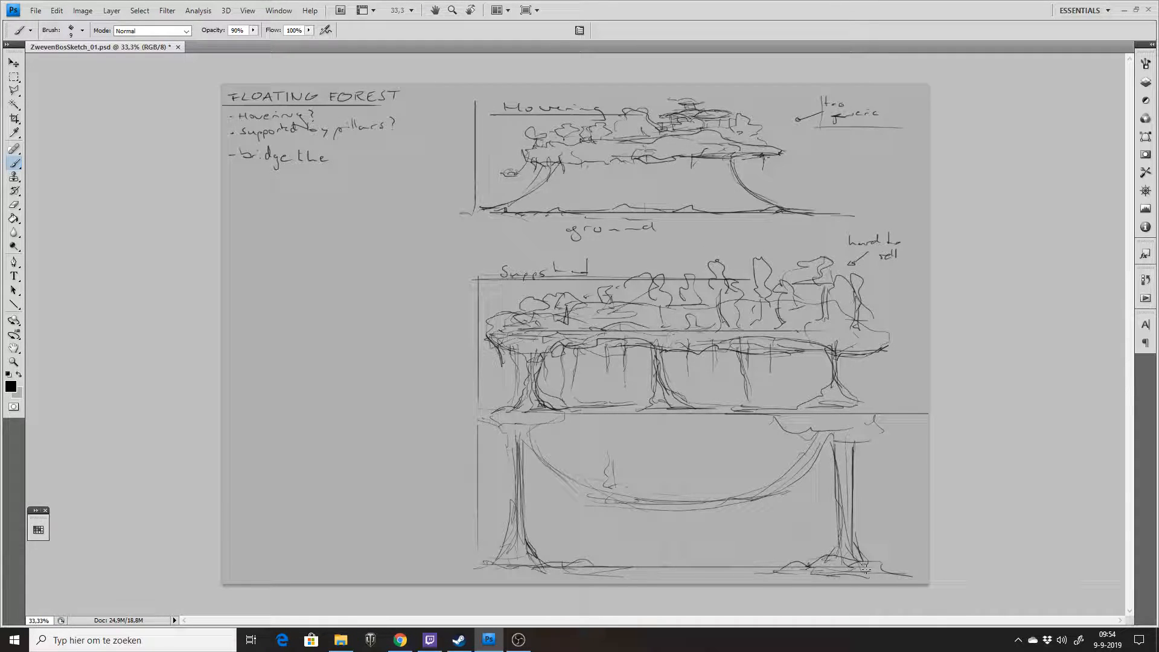
left_click_drag(468, 564, 498, 559)
Build a suspended landmass on the hanging curve with a jagged underside and a row of trees on top.
mouse_move(517, 442)
left_mouse_down()
mouse_move(511, 516)
mouse_move(508, 419)
mouse_move(559, 489)
mouse_move(607, 515)
mouse_move(767, 521)
mouse_move(781, 494)
left_mouse_up()
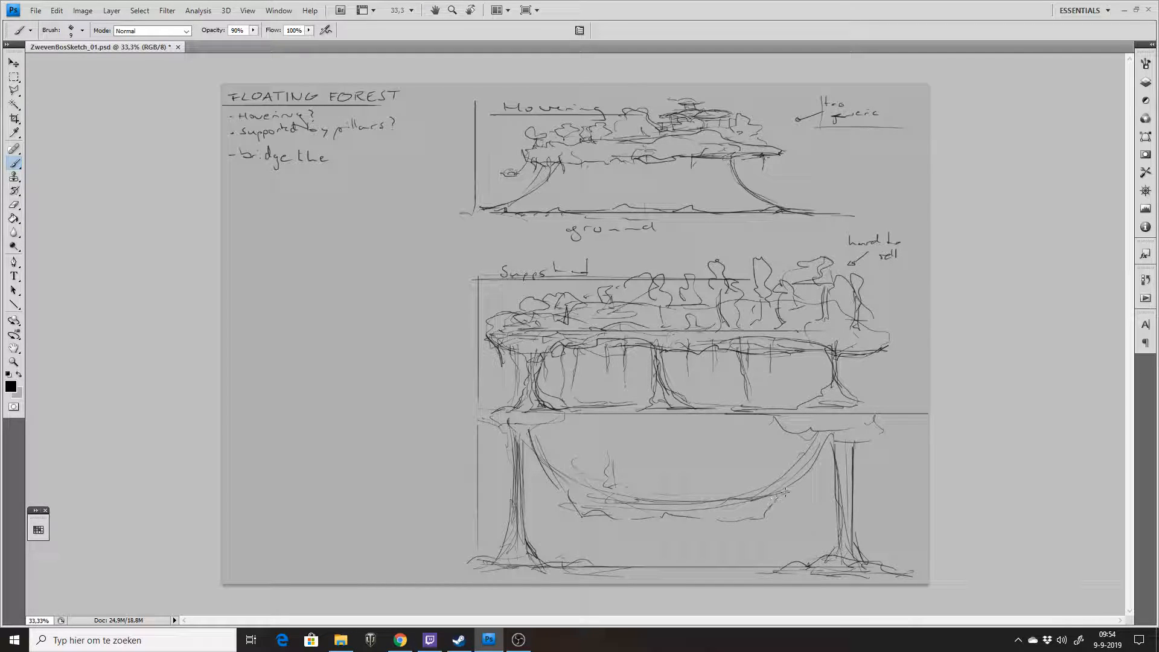
mouse_move(579, 499)
left_mouse_down()
mouse_move(568, 491)
mouse_move(587, 480)
mouse_move(591, 430)
mouse_move(607, 454)
mouse_move(605, 430)
mouse_move(627, 447)
mouse_move(589, 445)
mouse_move(596, 461)
mouse_move(688, 457)
mouse_move(650, 470)
mouse_move(677, 509)
left_mouse_up()
left_click_drag(649, 470, 646, 505)
mouse_move(724, 488)
left_mouse_down()
mouse_move(725, 502)
mouse_move(759, 482)
left_mouse_up()
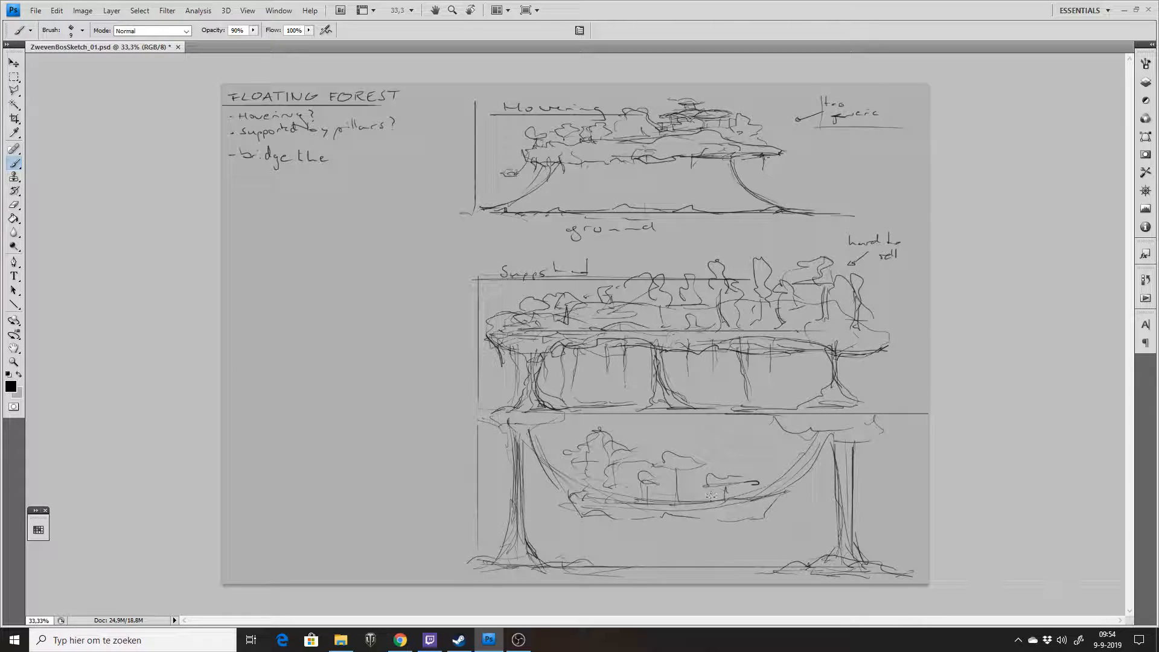
mouse_move(711, 445)
left_mouse_down()
mouse_move(712, 479)
mouse_move(744, 463)
mouse_move(770, 469)
mouse_move(751, 500)
left_mouse_up()
mouse_move(620, 517)
left_mouse_down()
mouse_move(741, 522)
mouse_move(784, 489)
left_mouse_up()
mouse_move(573, 503)
left_mouse_down()
mouse_move(576, 481)
mouse_move(572, 507)
left_mouse_up()
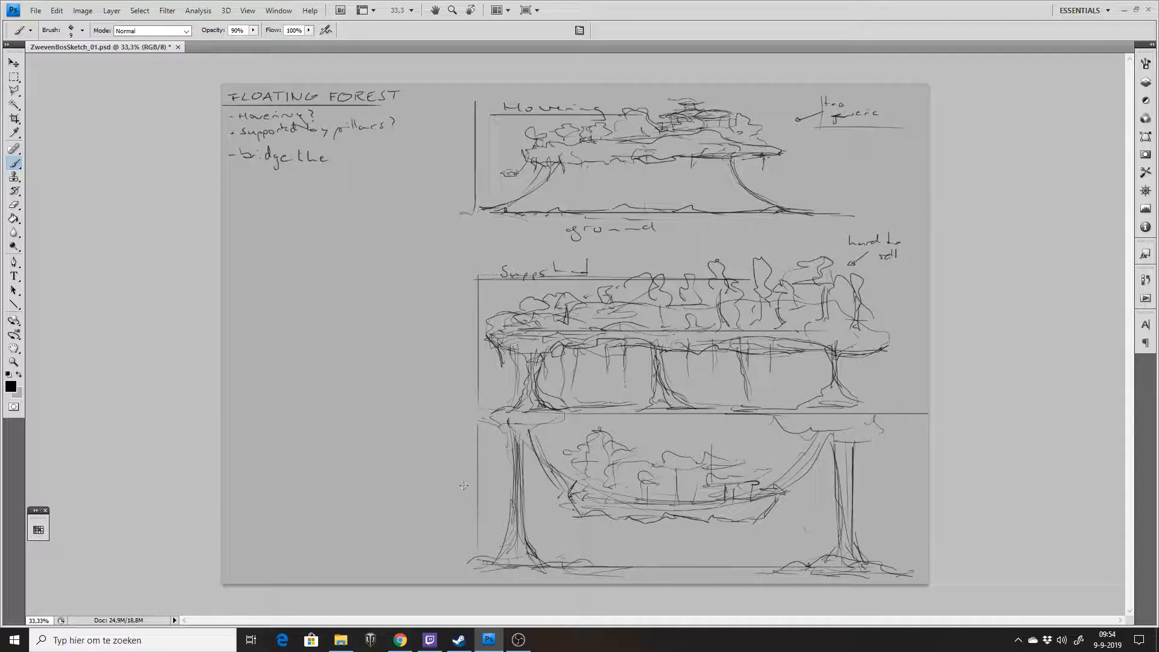
Draw arrows leftward from the three sketches and add irregular top-view island outlines beside the first two, texturing the upper one.
mouse_move(450, 496)
left_mouse_down()
mouse_move(473, 494)
mouse_move(454, 497)
left_mouse_up()
left_click_drag(445, 179, 469, 174)
mouse_move(287, 211)
left_mouse_down()
mouse_move(353, 187)
mouse_move(385, 209)
mouse_move(321, 239)
mouse_move(281, 221)
mouse_move(308, 204)
mouse_move(328, 230)
mouse_move(302, 221)
mouse_move(318, 214)
mouse_move(313, 204)
mouse_move(332, 212)
mouse_move(327, 204)
mouse_move(332, 222)
mouse_move(351, 227)
mouse_move(311, 203)
mouse_move(342, 206)
left_mouse_up()
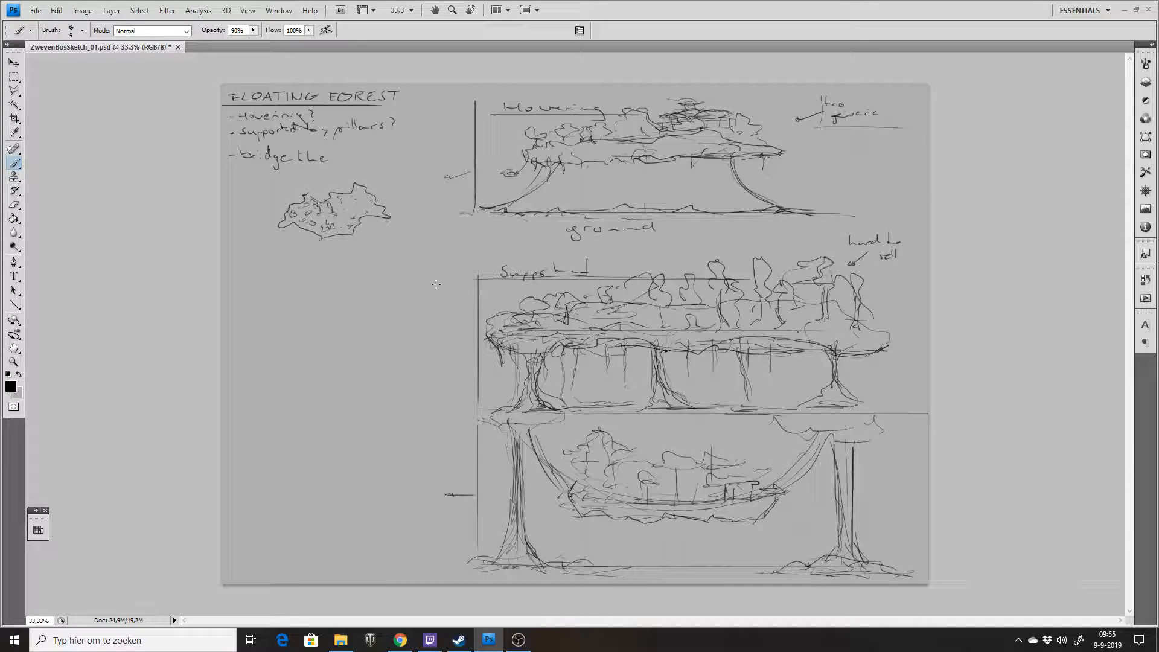
left_click_drag(476, 340, 436, 340)
mouse_move(335, 326)
left_mouse_down()
mouse_move(369, 313)
mouse_move(412, 332)
mouse_move(349, 350)
mouse_move(323, 339)
left_mouse_up()
Sketch a top view of the hanging forest as a textured irregular island linked to five small outlying tree clusters.
mouse_move(273, 443)
left_mouse_down()
mouse_move(261, 464)
mouse_move(278, 464)
mouse_move(280, 445)
mouse_move(360, 450)
mouse_move(338, 436)
left_mouse_up()
mouse_move(401, 491)
left_mouse_down()
mouse_move(389, 507)
mouse_move(396, 485)
left_mouse_up()
mouse_move(360, 547)
left_mouse_down()
mouse_move(377, 561)
mouse_move(362, 542)
left_mouse_up()
mouse_move(269, 525)
left_mouse_down()
mouse_move(258, 547)
mouse_move(271, 525)
left_mouse_up()
mouse_move(279, 463)
left_mouse_down()
mouse_move(290, 478)
mouse_move(284, 471)
left_mouse_up()
mouse_move(347, 454)
left_mouse_down()
mouse_move(357, 462)
mouse_move(336, 473)
left_mouse_up()
mouse_move(345, 458)
left_mouse_down()
mouse_move(340, 472)
mouse_move(379, 505)
mouse_move(397, 494)
mouse_move(370, 503)
mouse_move(362, 550)
left_mouse_up()
mouse_move(280, 533)
left_mouse_down()
mouse_move(294, 477)
mouse_move(335, 471)
mouse_move(349, 485)
mouse_move(373, 481)
mouse_move(376, 496)
mouse_move(363, 523)
mouse_move(329, 539)
mouse_move(293, 517)
mouse_move(295, 487)
left_mouse_up()
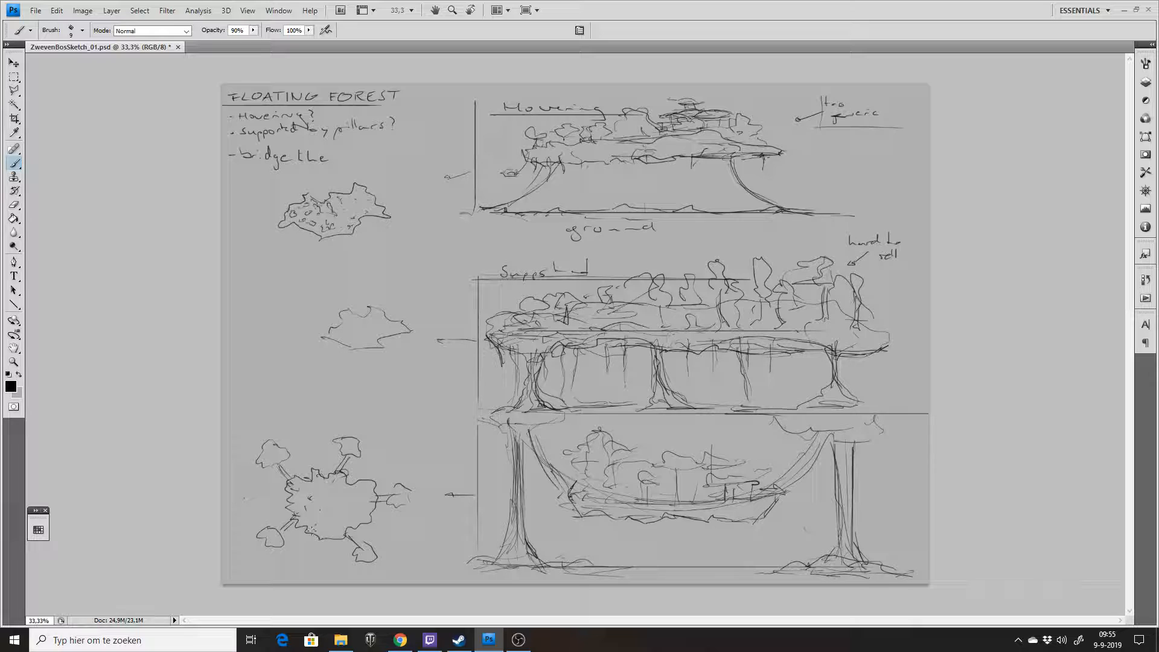
mouse_move(265, 545)
left_mouse_down()
mouse_move(263, 529)
mouse_move(279, 547)
left_mouse_up()
left_click_drag(358, 552, 370, 545)
Strengthen the middle top-view island, add two smaller islands beside it and put small detail marks near the other top views.
mouse_move(325, 329)
left_mouse_down()
mouse_move(325, 341)
mouse_move(349, 343)
left_mouse_up()
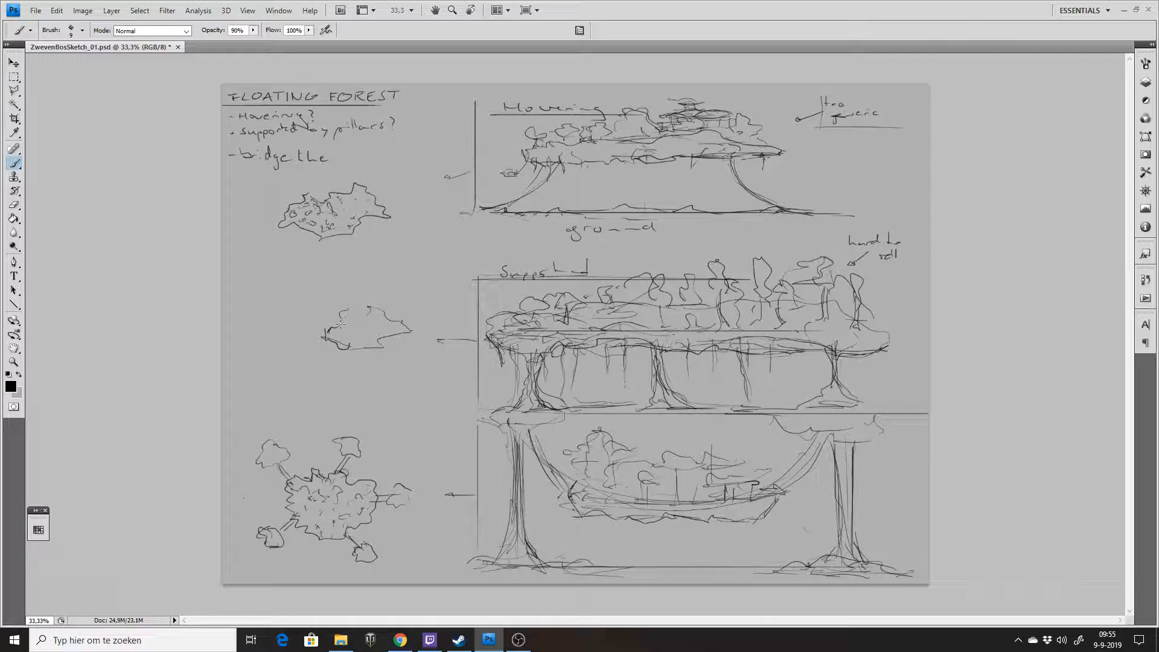
left_click_drag(346, 351, 389, 337)
mouse_move(289, 321)
left_mouse_down()
mouse_move(309, 300)
mouse_move(312, 333)
mouse_move(276, 333)
mouse_move(304, 292)
mouse_move(298, 347)
mouse_move(321, 362)
mouse_move(297, 348)
left_mouse_up()
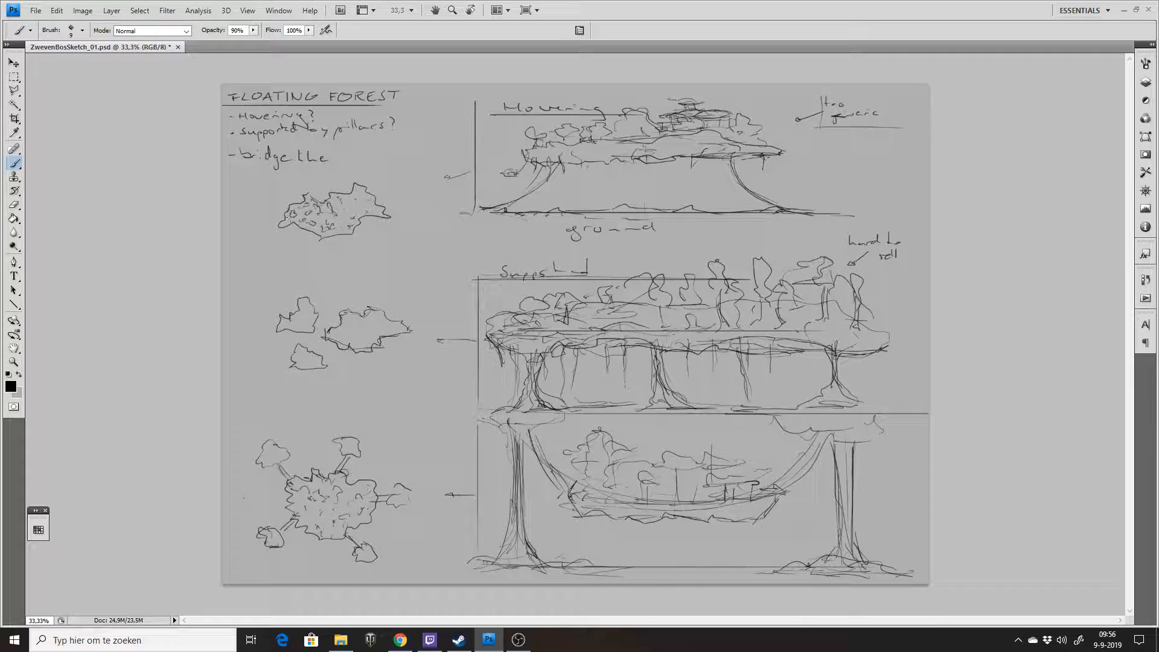
left_click_drag(417, 227, 403, 246)
mouse_move(430, 233)
left_mouse_down()
mouse_move(431, 248)
mouse_move(415, 244)
left_mouse_up()
mouse_move(266, 454)
left_mouse_down()
mouse_move(256, 462)
mouse_move(275, 448)
left_mouse_up()
Darken the trunks, root mounds and crowns of the two tall trees in the third sketch.
mouse_move(826, 548)
left_mouse_down()
mouse_move(835, 465)
mouse_move(861, 548)
mouse_move(929, 578)
left_mouse_up()
left_click_drag(536, 546, 596, 565)
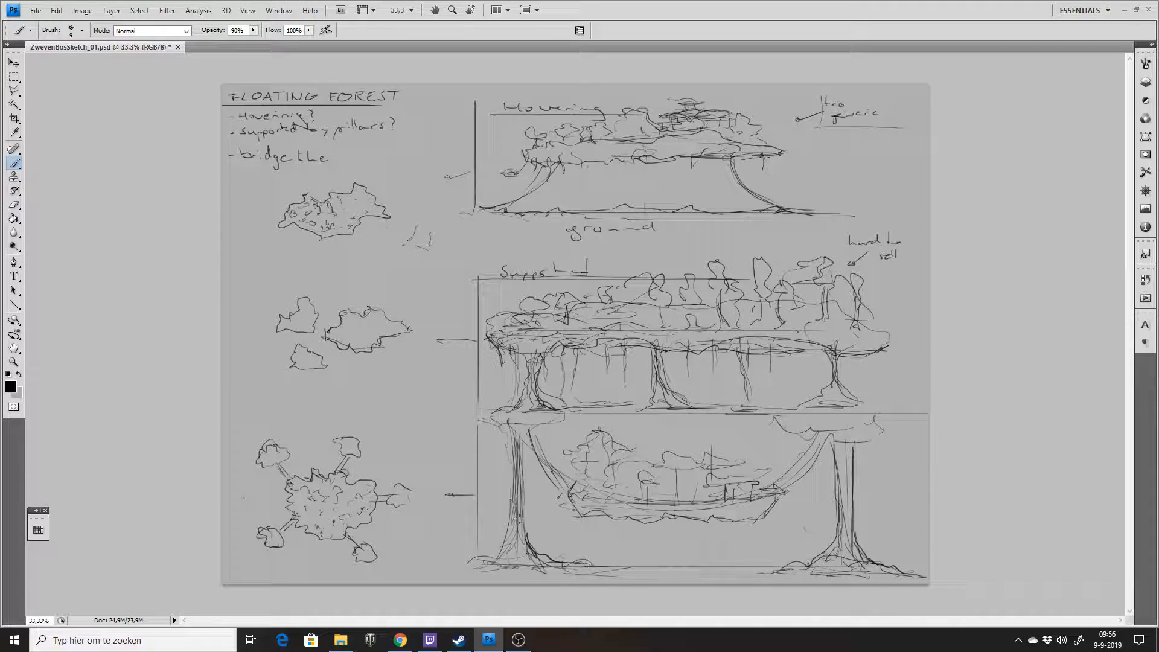
mouse_move(530, 543)
left_mouse_down()
mouse_move(523, 435)
mouse_move(536, 428)
left_mouse_up()
mouse_move(856, 442)
left_mouse_down()
mouse_move(889, 416)
mouse_move(830, 432)
left_mouse_up()
Darken the hanging connections on both sides of the suspended landmass and reinforce its jagged underside.
mouse_move(526, 431)
left_mouse_down()
mouse_move(567, 492)
mouse_move(565, 477)
left_mouse_up()
left_click_drag(775, 499, 831, 436)
left_click_drag(561, 491, 583, 510)
left_click_drag(665, 517, 692, 519)
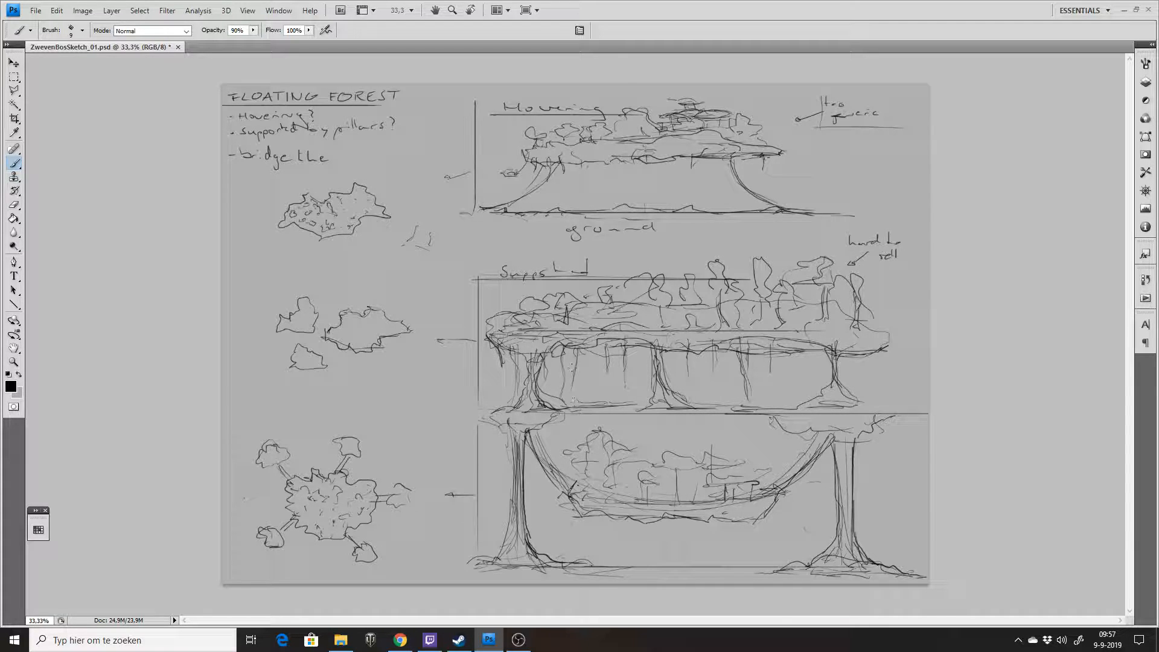
mouse_move(578, 522)
left_mouse_down()
mouse_move(579, 511)
mouse_move(603, 508)
left_mouse_up()
Strengthen two outlying clusters in the lower top view, then mark the hanging sketch with an exclamation mark and the hovering sketch with an X.
mouse_move(395, 502)
left_mouse_down()
mouse_move(391, 489)
mouse_move(408, 483)
mouse_move(418, 506)
mouse_move(392, 511)
left_mouse_up()
mouse_move(342, 450)
left_mouse_down()
mouse_move(349, 430)
mouse_move(360, 439)
left_mouse_up()
left_click_drag(906, 425, 904, 441)
left_click(903, 448)
left_click_drag(853, 166, 827, 182)
left_click_drag(835, 169, 847, 181)
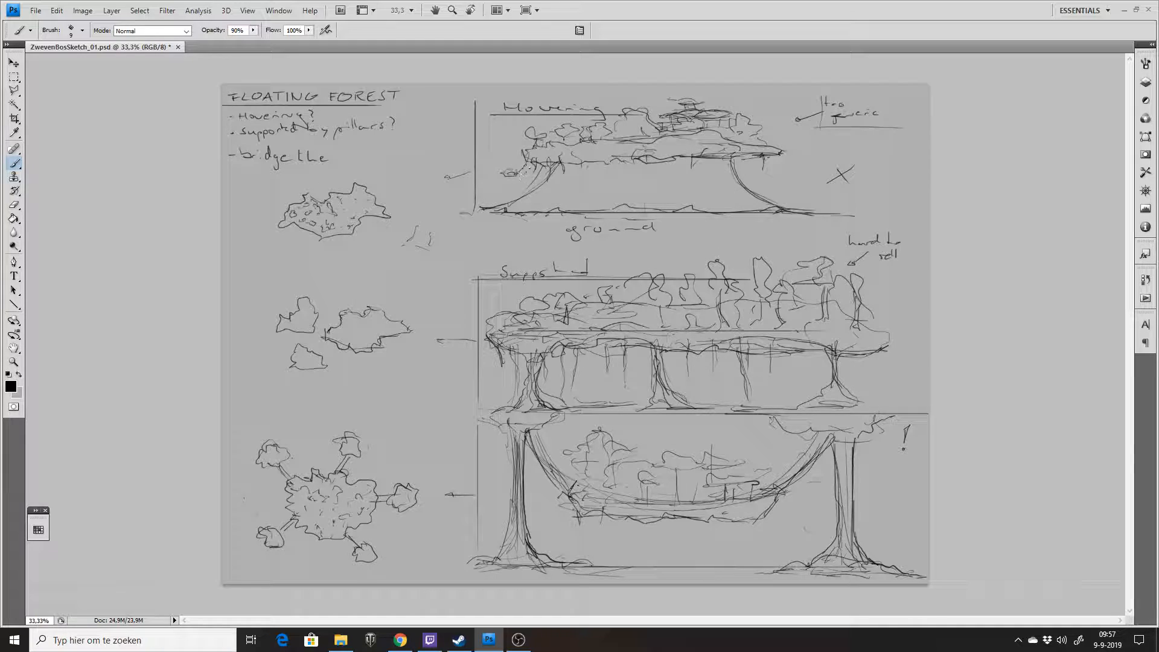
Darken the small floating piece, extend the hovering landmass's right tip with a sloping edge, and erase the left curved support.
left_click_drag(504, 171, 518, 169)
mouse_move(808, 168)
left_mouse_down()
mouse_move(823, 169)
mouse_move(772, 172)
left_mouse_up()
key("e")
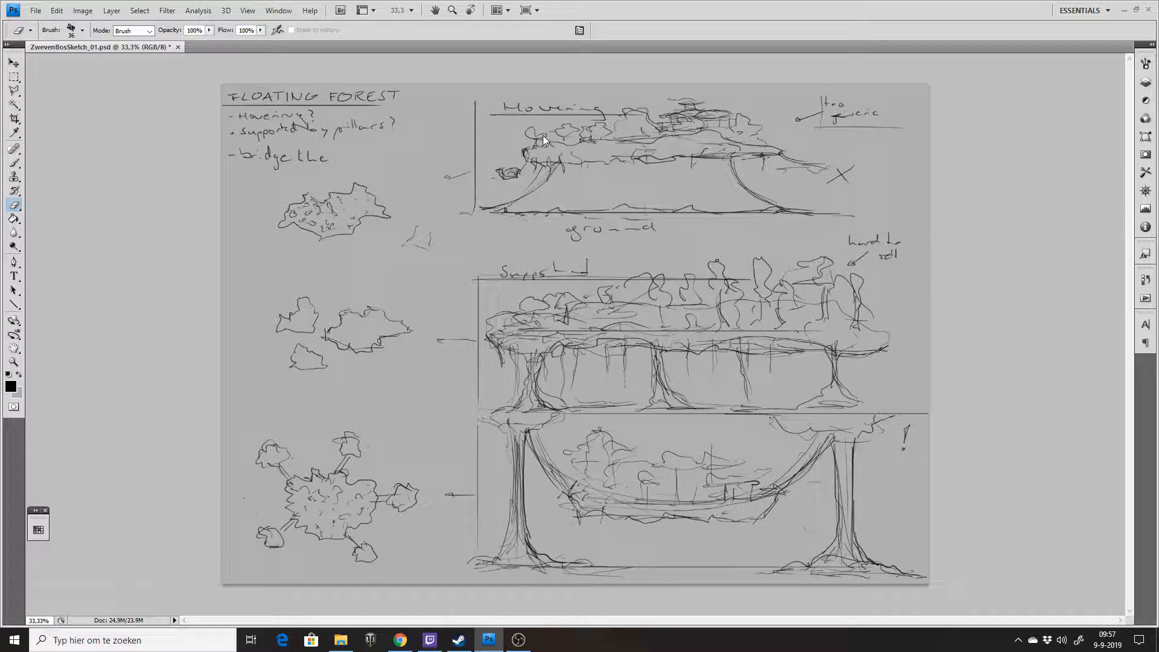
mouse_move(500, 209)
left_mouse_down()
mouse_move(548, 186)
mouse_move(532, 178)
mouse_move(598, 179)
left_mouse_up()
Redraw the hovering landmass's lower edge with darker brush strokes where the left support joined it.
key("b")
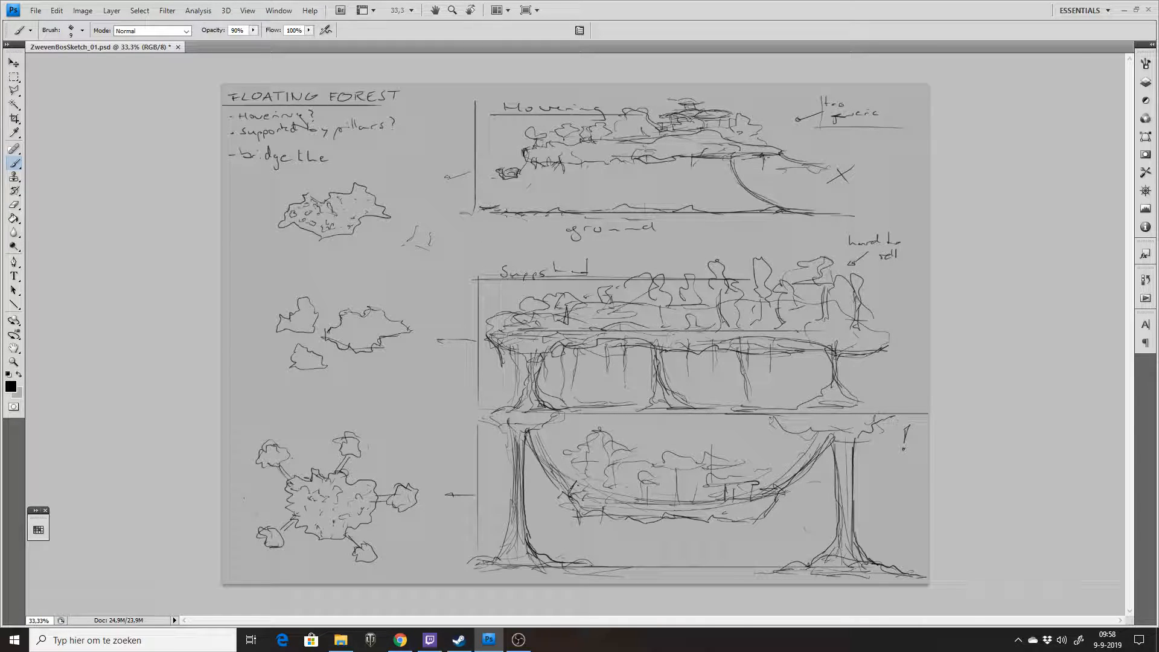
left_click_drag(532, 162, 645, 160)
mouse_move(575, 155)
left_mouse_down()
mouse_move(733, 149)
mouse_move(690, 160)
mouse_move(676, 143)
mouse_move(699, 141)
mouse_move(567, 158)
left_mouse_up()
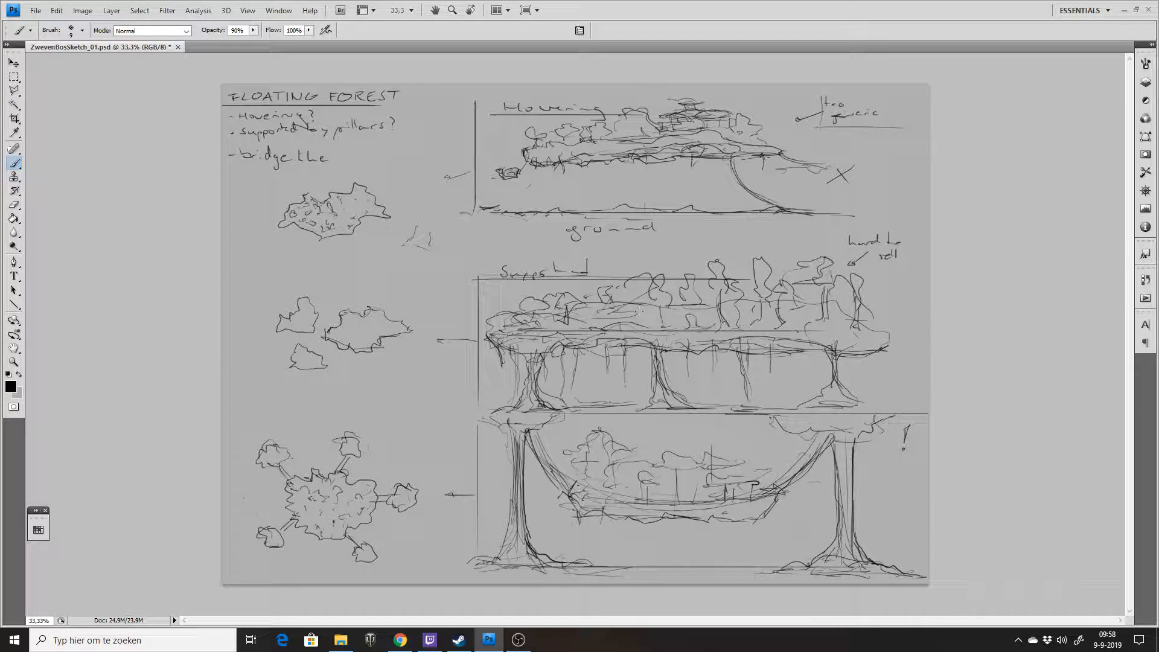
Frame the "hard to sell" note, add check marks to the supported and hanging sketches, and save the file.
mouse_move(845, 237)
left_mouse_down()
mouse_move(845, 252)
mouse_move(897, 245)
mouse_move(907, 256)
left_mouse_up()
left_click_drag(842, 228, 905, 226)
left_click_drag(889, 392, 910, 384)
left_click_drag(901, 548, 922, 548)
mouse_move(891, 389)
left_mouse_down()
mouse_move(896, 399)
mouse_move(910, 382)
left_mouse_up()
mouse_move(901, 549)
left_mouse_down()
mouse_move(907, 560)
mouse_move(920, 548)
left_mouse_up()
key("ctrl+s")
left_click(1145, 83)
left_click(1145, 82)
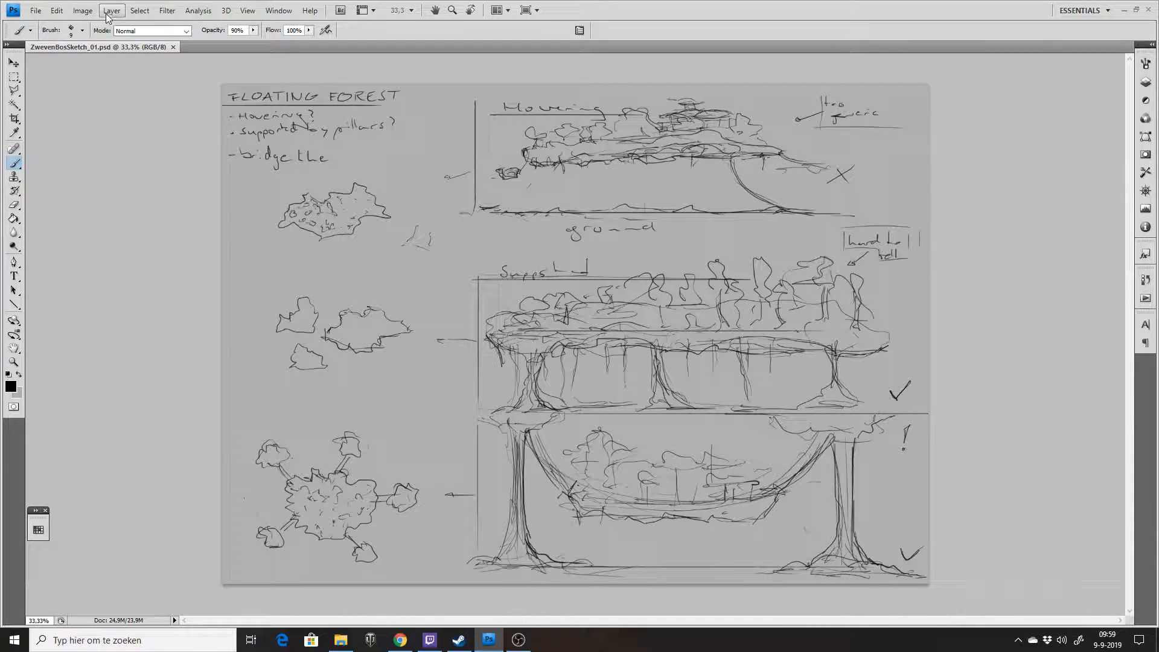
left_click(37, 11)
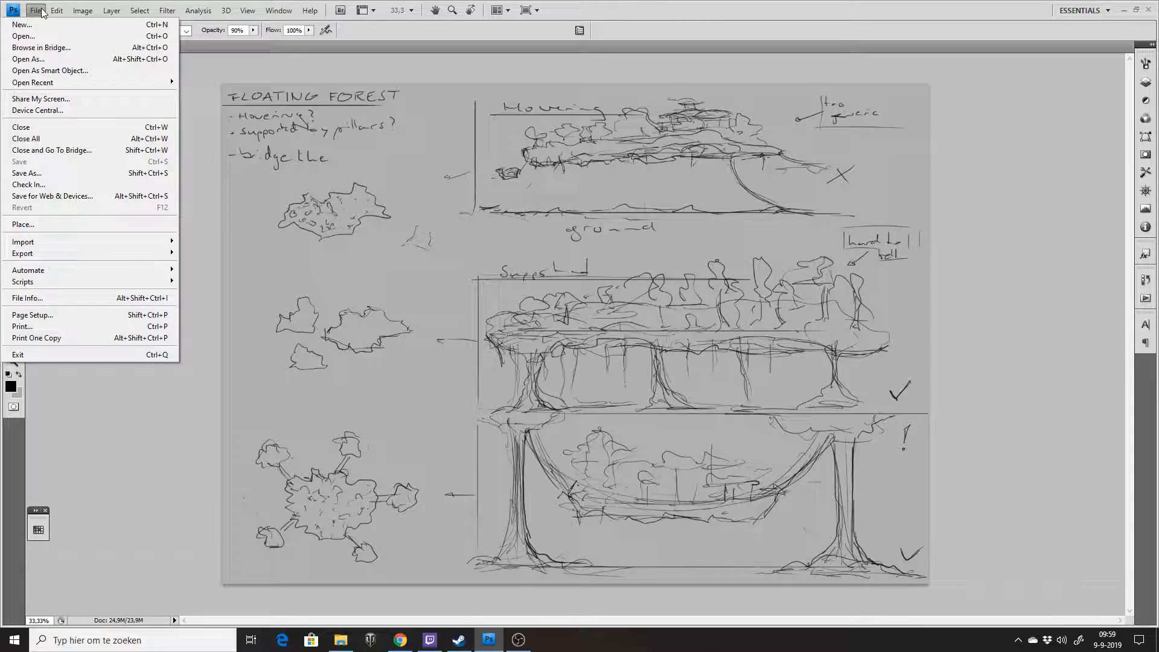
left_click(41, 14)
left_click(41, 13)
left_click(41, 13)
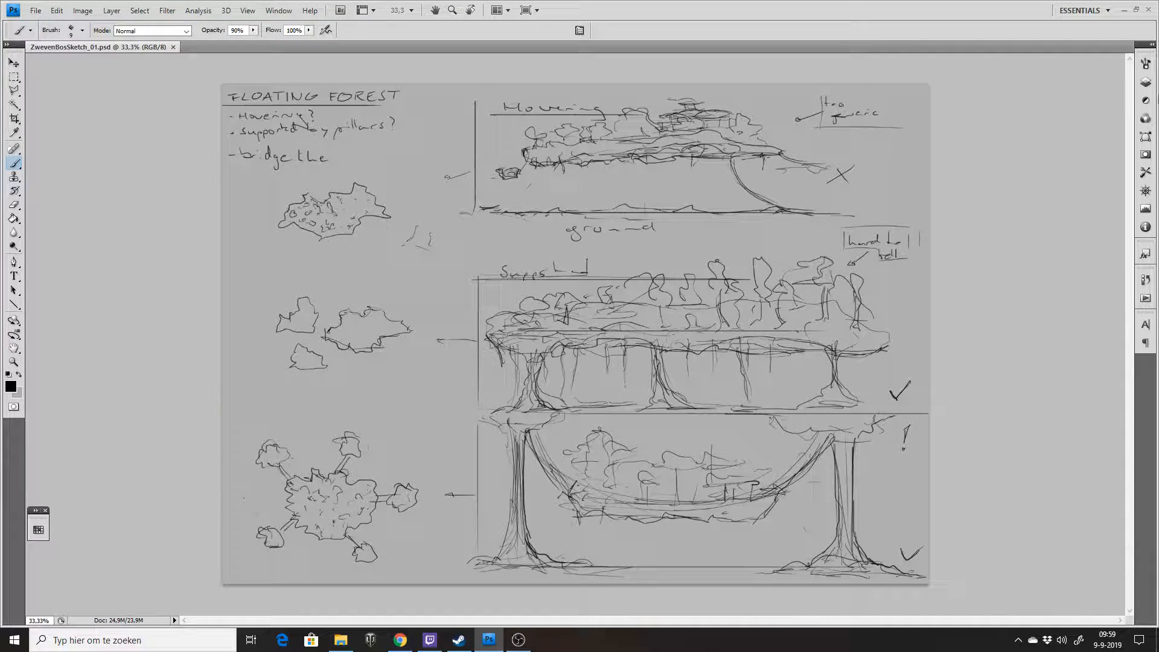
Cover the sketches with a new layer filled with the light grey background colour.
key("x")
left_click(1145, 82)
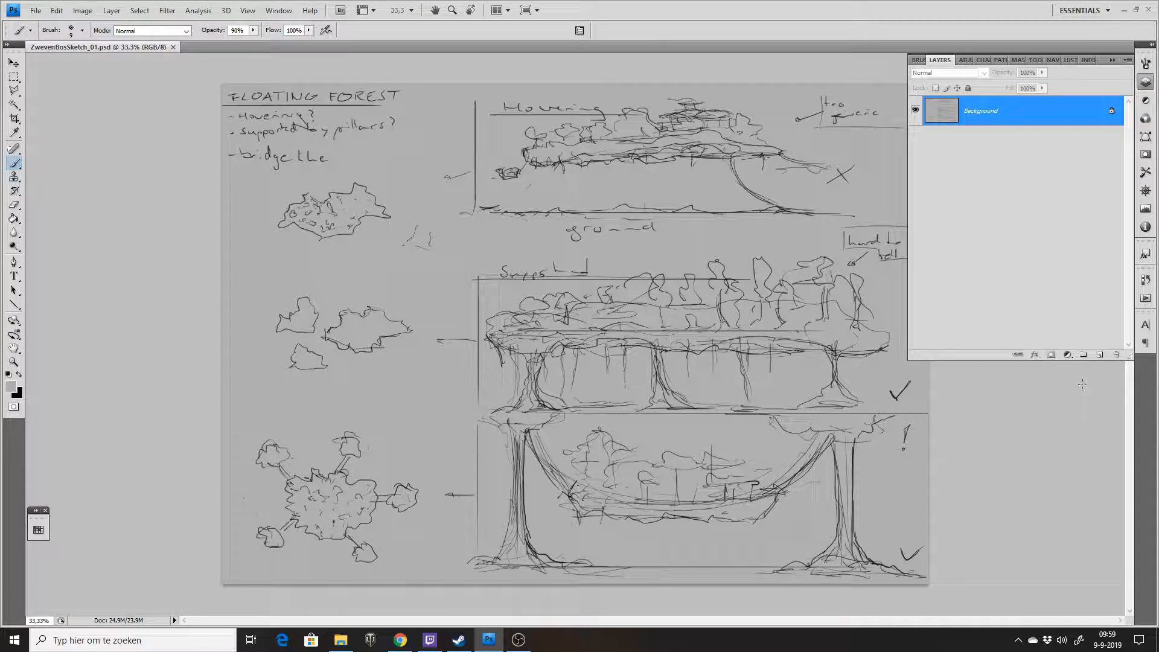
left_click(1099, 355)
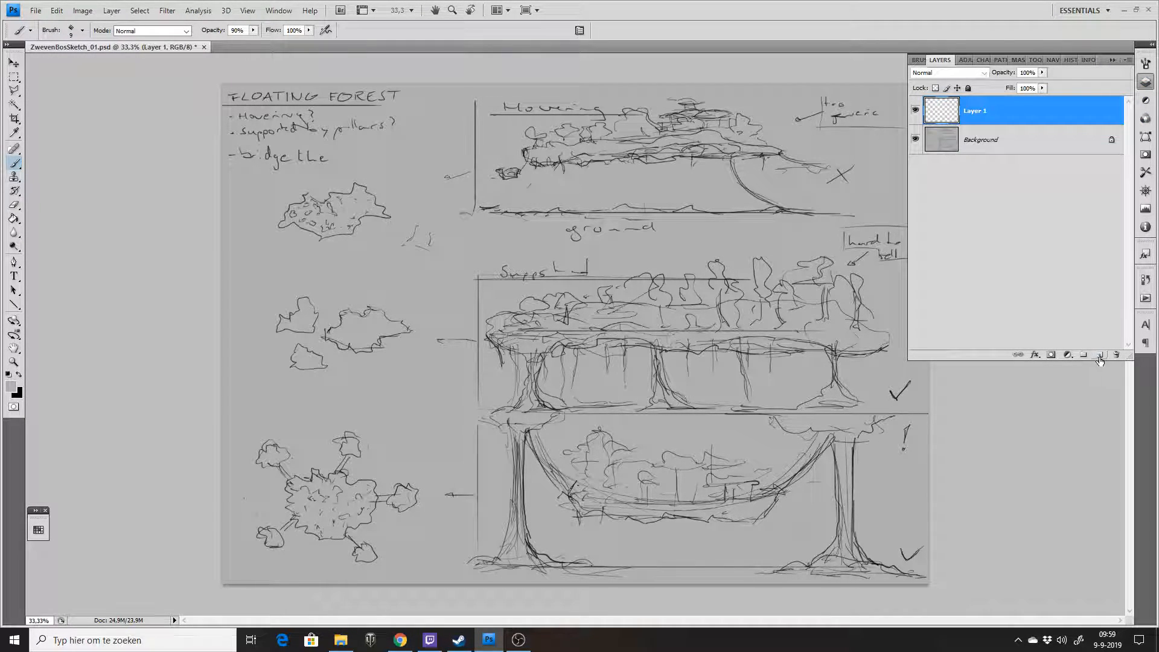
key("g")
left_click(509, 234)
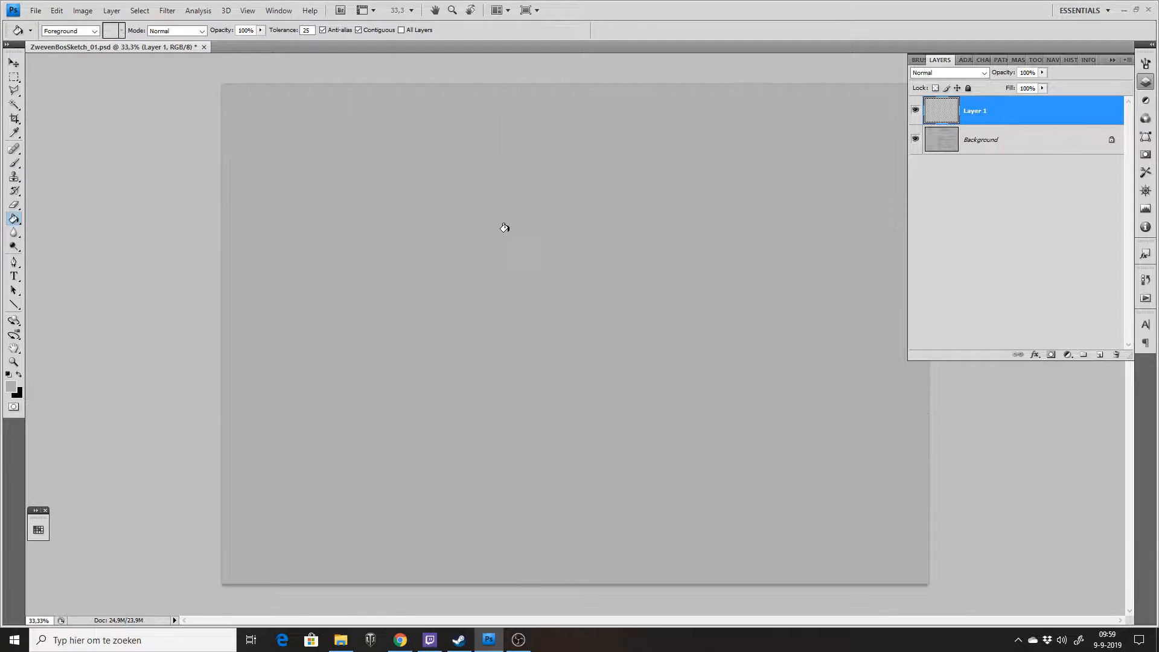
Save the blank grey canvas as a separate Photoshop file named ZwevenBosSketch_02.
left_click(36, 10)
left_click(36, 174)
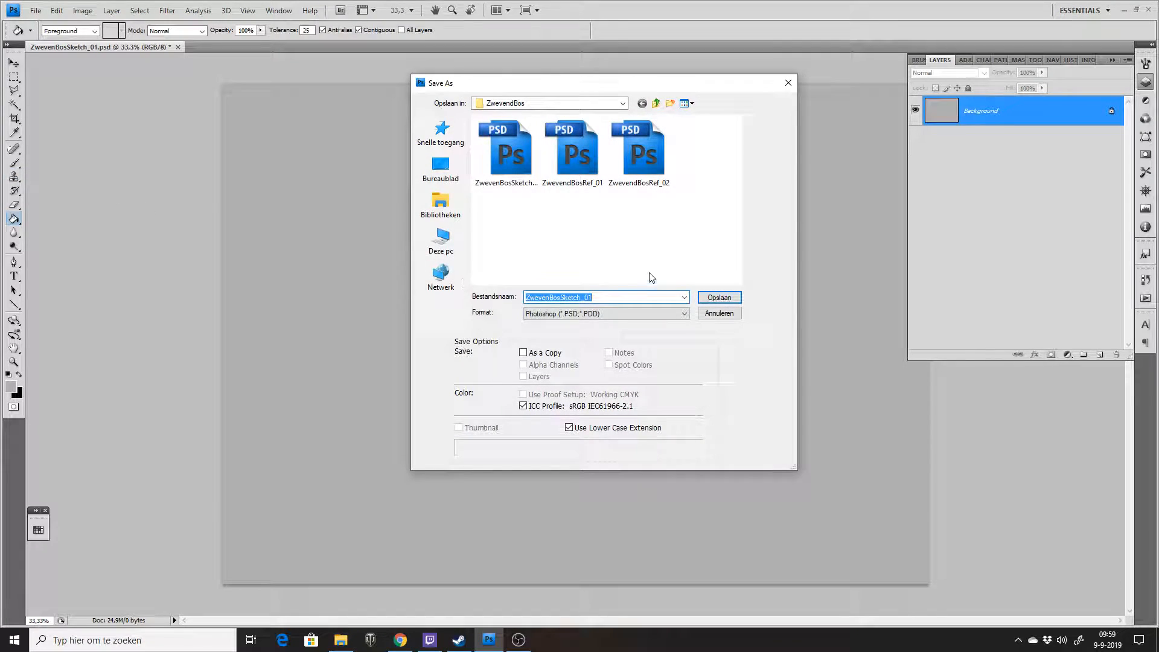
left_click(626, 300)
key("BackSpace")
type("2")
key("Return")
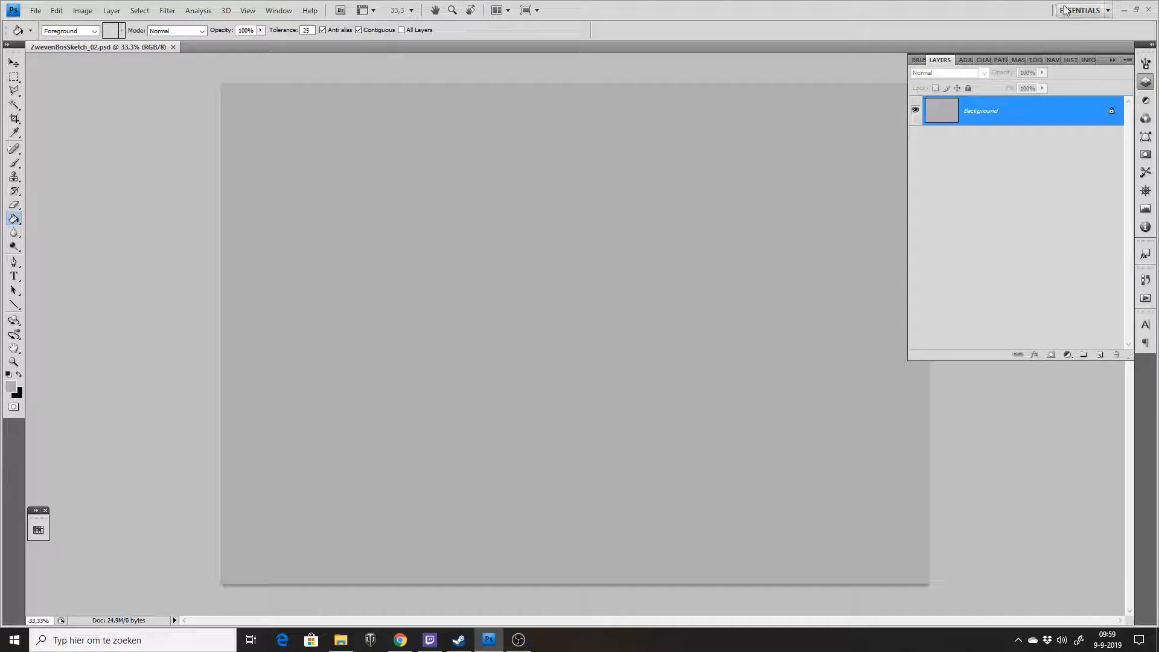
left_click(1112, 60)
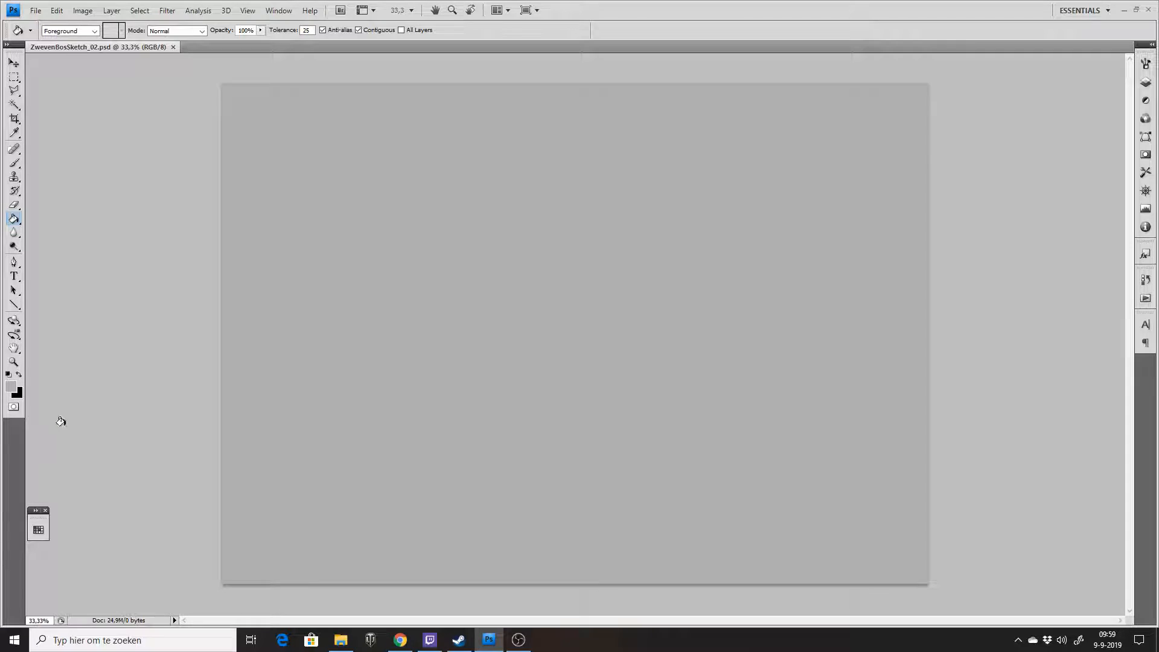
Handwrite the title "FLOATING FOREST" in black along the canvas's upper edge and underline it with a straight line.
left_click(19, 375)
key("b")
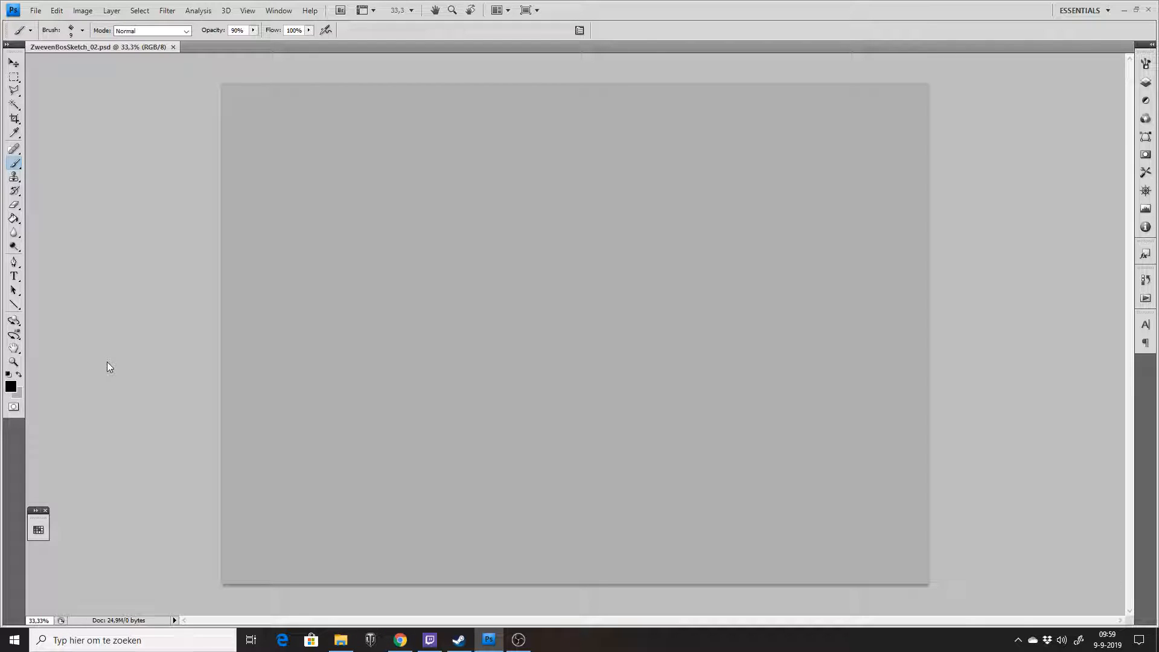
left_click(147, 140)
key("x")
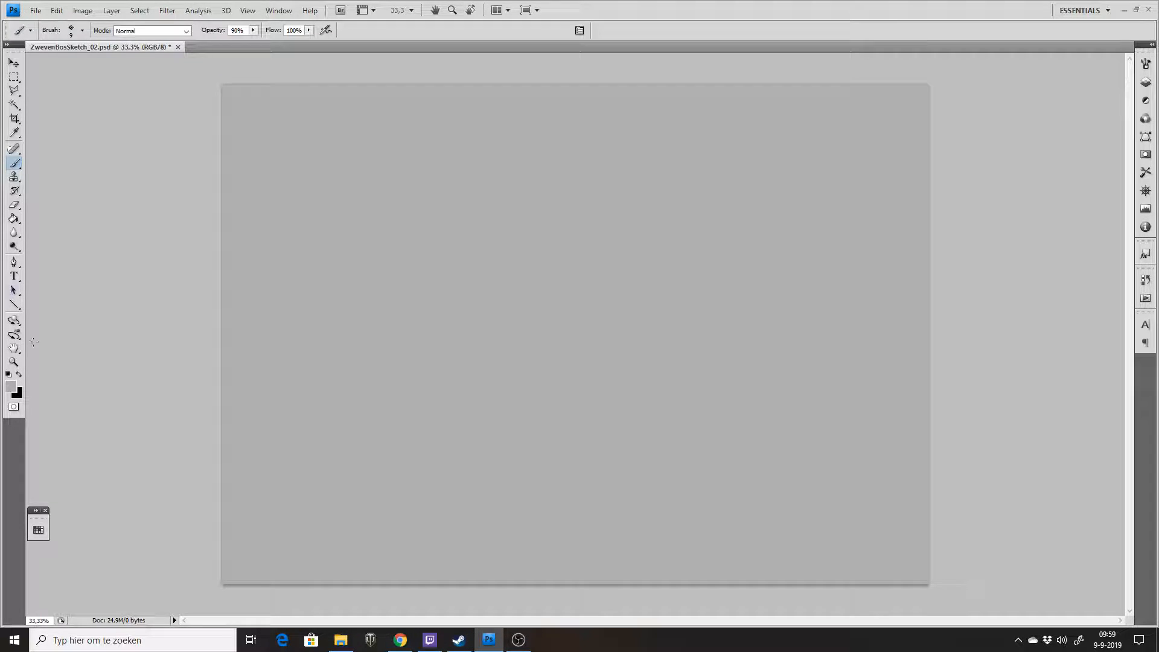
left_click(19, 374)
mouse_move(236, 92)
left_mouse_down()
mouse_move(349, 102)
mouse_move(356, 90)
left_mouse_up()
mouse_move(348, 96)
left_mouse_down()
mouse_move(400, 101)
mouse_move(414, 90)
left_mouse_up()
left_click_drag(410, 90, 410, 101)
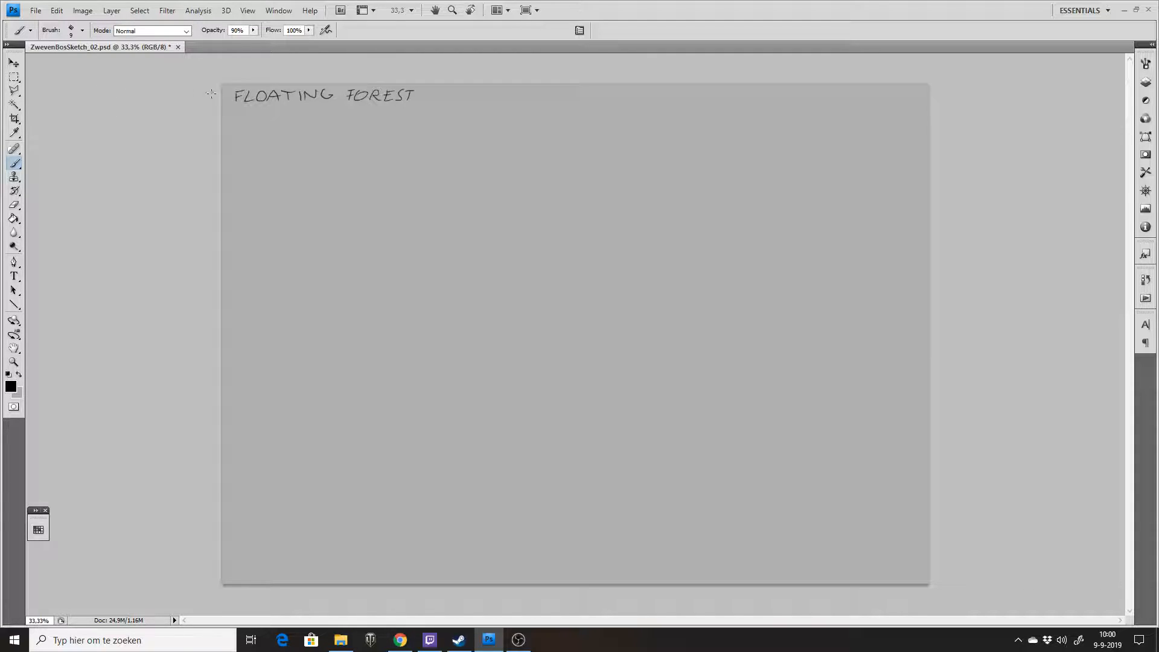
left_click_drag(224, 106, 347, 104)
key("ctrl+z")
left_click_drag(222, 103, 421, 104)
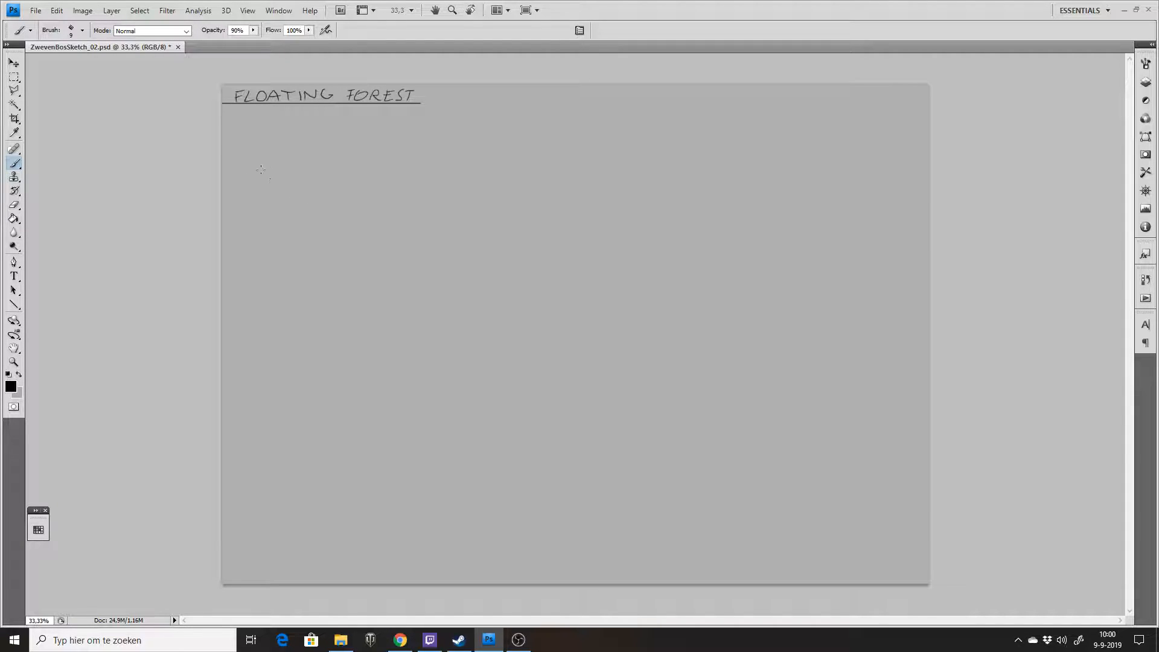
Draw a wide rectangular thumbnail frame with straight black brush lines below the title.
left_click_drag(234, 128, 234, 190)
key("ctrl+z")
mouse_move(232, 126)
left_mouse_down()
mouse_move(232, 186)
mouse_move(306, 123)
mouse_move(453, 123)
mouse_move(451, 201)
mouse_move(235, 187)
mouse_move(233, 201)
left_mouse_up()
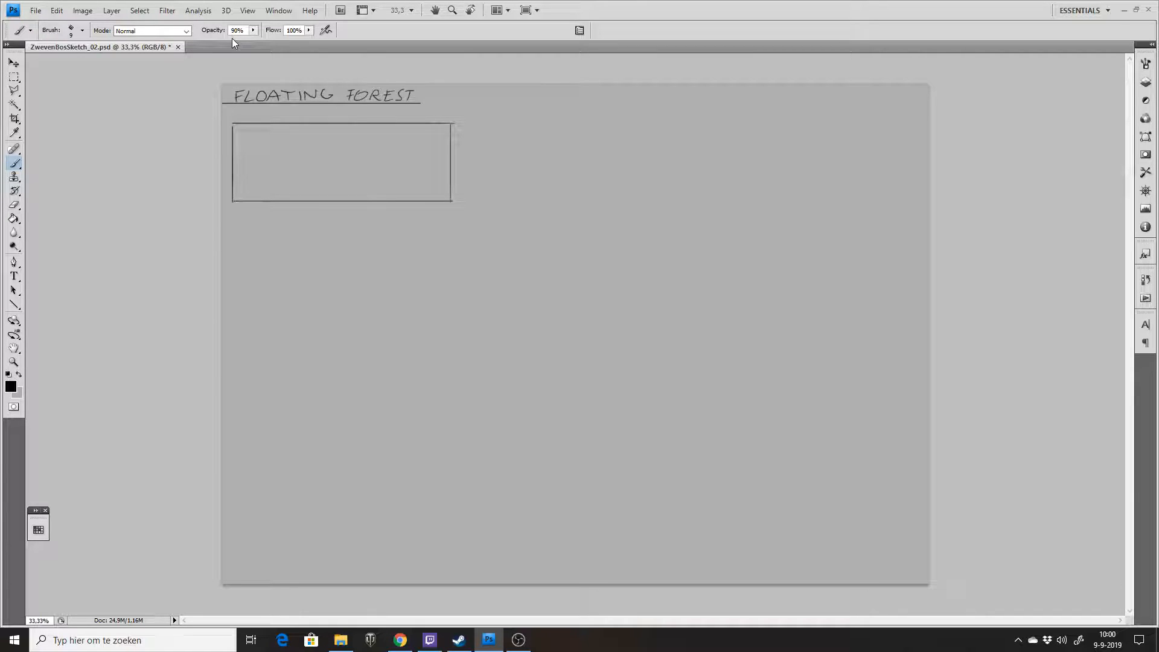
Duplicate the thumbnail frame directly beneath the original and merge the copy into the background.
key("m")
mouse_move(223, 115)
left_mouse_down()
mouse_move(501, 212)
mouse_move(460, 209)
left_mouse_up()
right_click(450, 205)
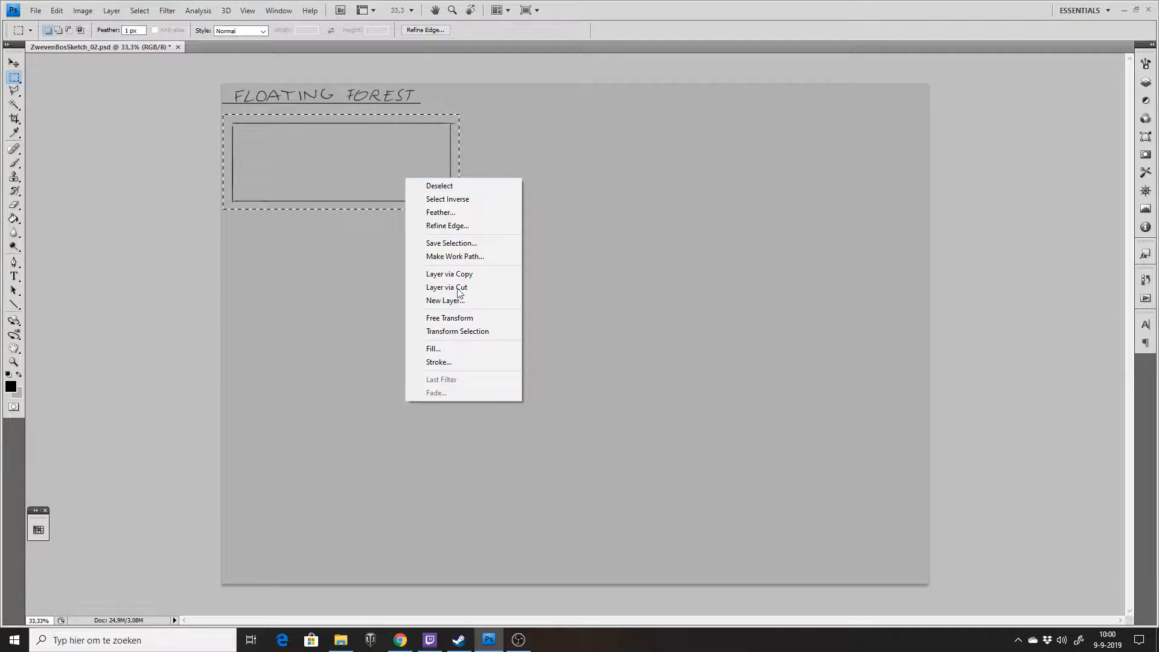
left_click(479, 287)
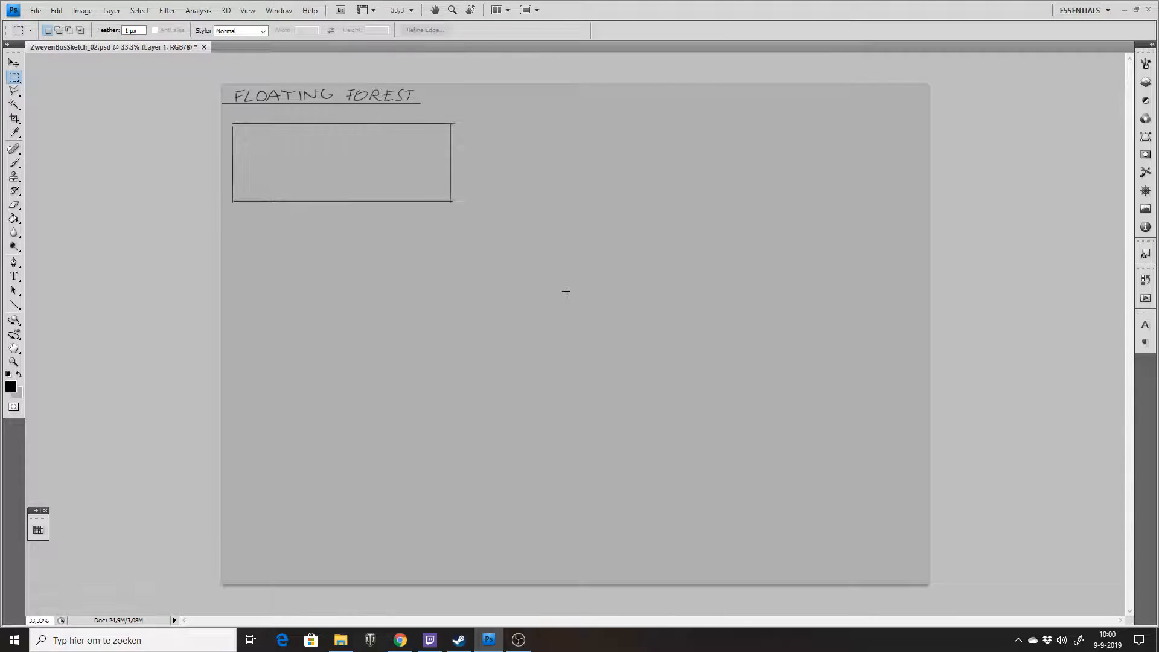
key("v")
mouse_move(407, 163)
left_mouse_down()
mouse_move(412, 269)
mouse_move(414, 259)
left_mouse_up()
key("ctrl+e")
Duplicate the pair of frames below the existing two to make a column of four.
key("m")
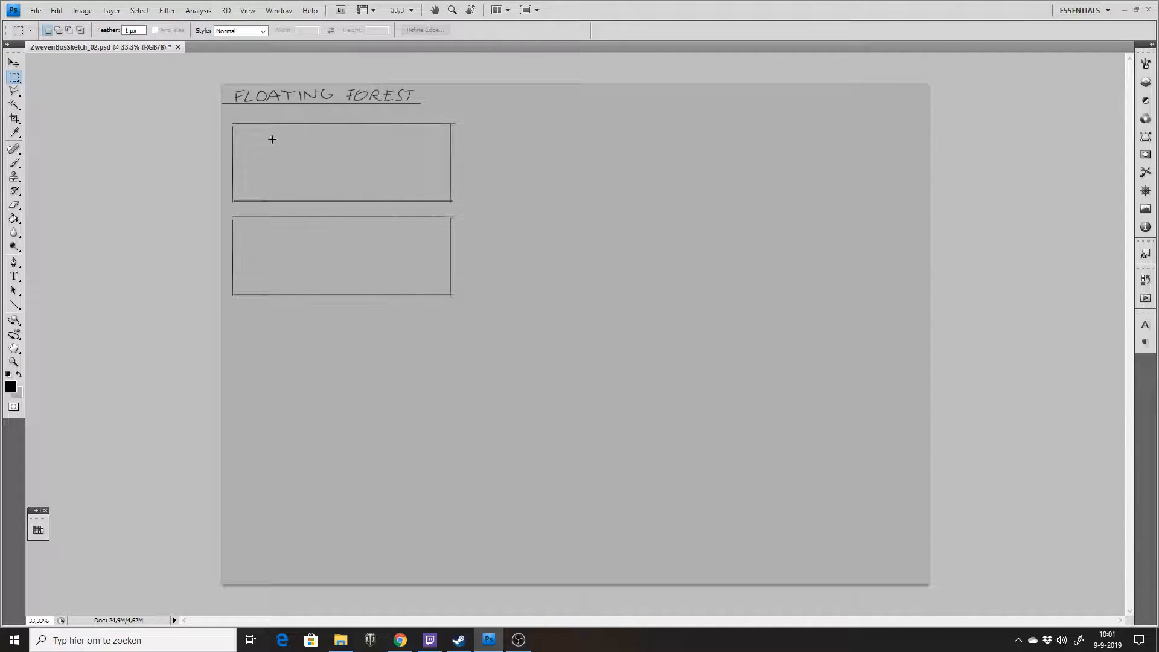
left_click_drag(493, 329, 467, 312)
right_click(406, 285)
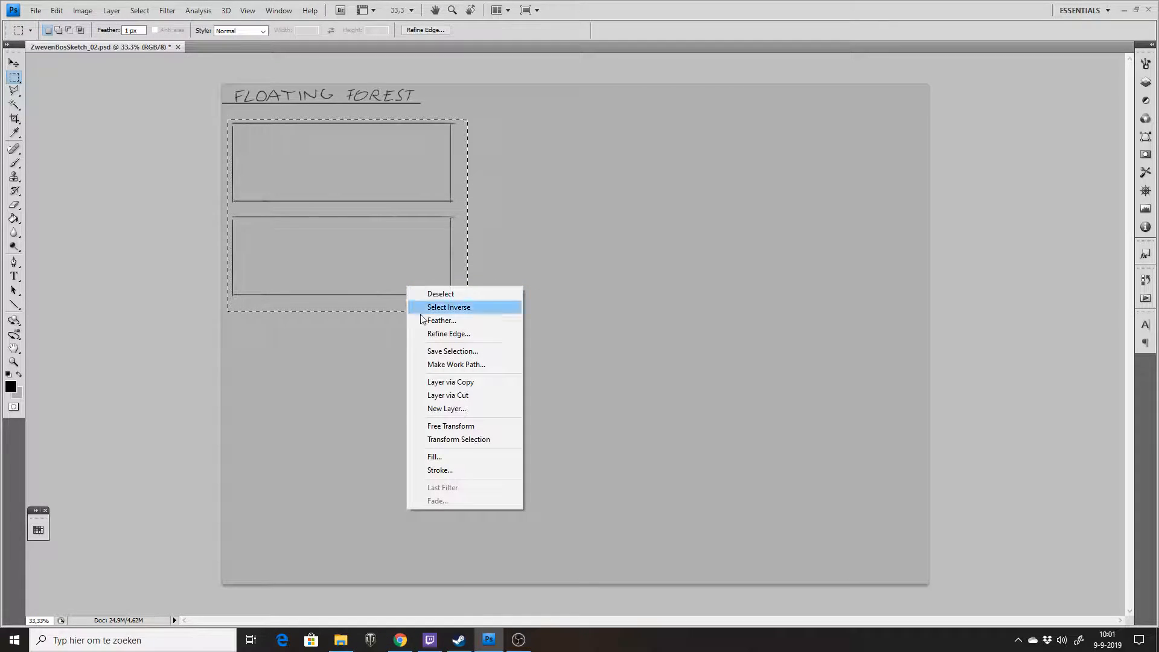
left_click(477, 396)
key("v")
left_click_drag(399, 292, 384, 434)
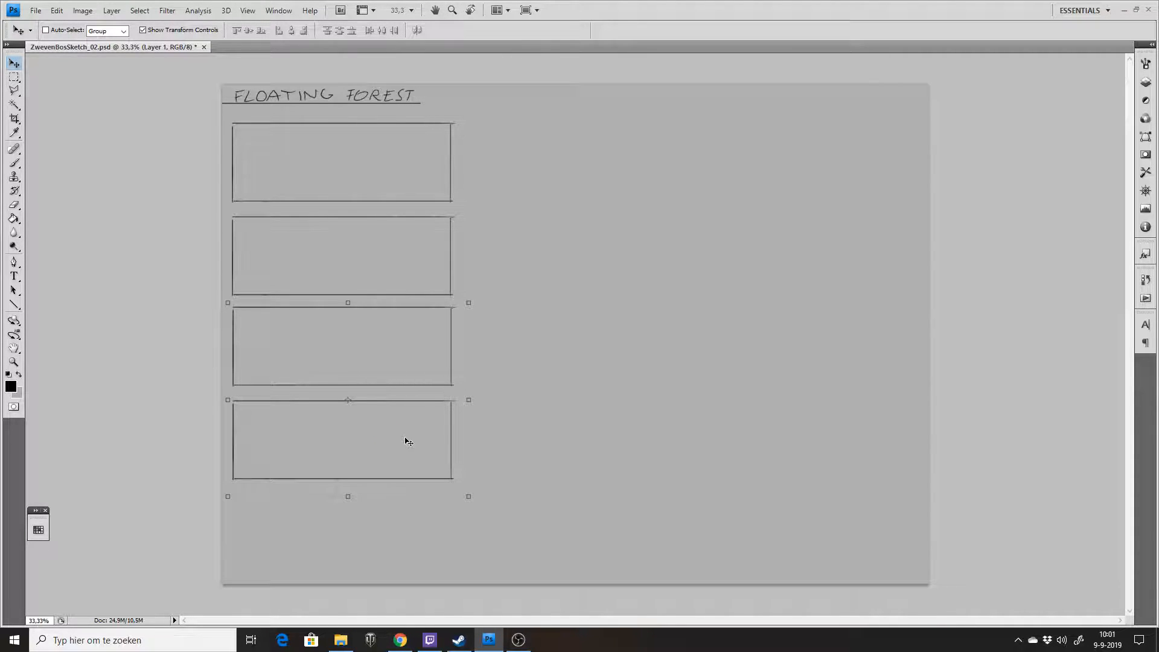
Copy the lowest frame to add a fifth beneath it, and merge all copied layers into the background.
key("m")
left_click_drag(229, 396, 459, 490)
right_click(415, 465)
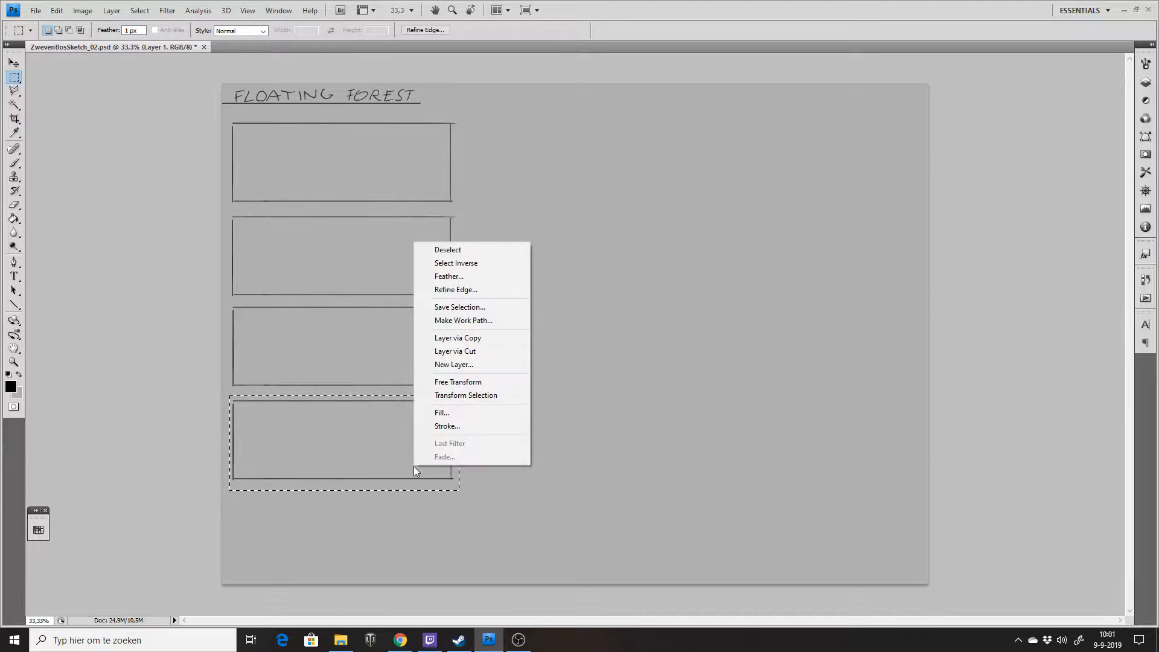
left_click(502, 338)
key("v")
left_click_drag(378, 450, 379, 467)
left_click_drag(394, 551, 394, 535)
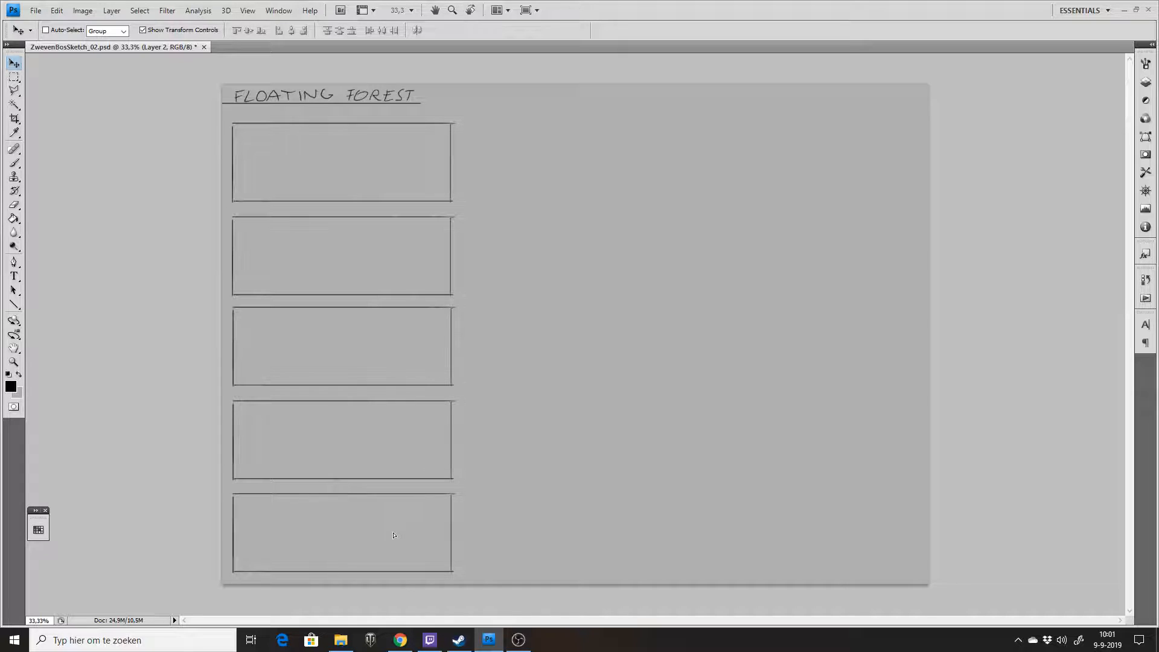
key("ctrl+e")
key("ctrl+e")
Duplicate the column of five frames into a second column beside it and merge it down.
left_click_drag(227, 115, 462, 578)
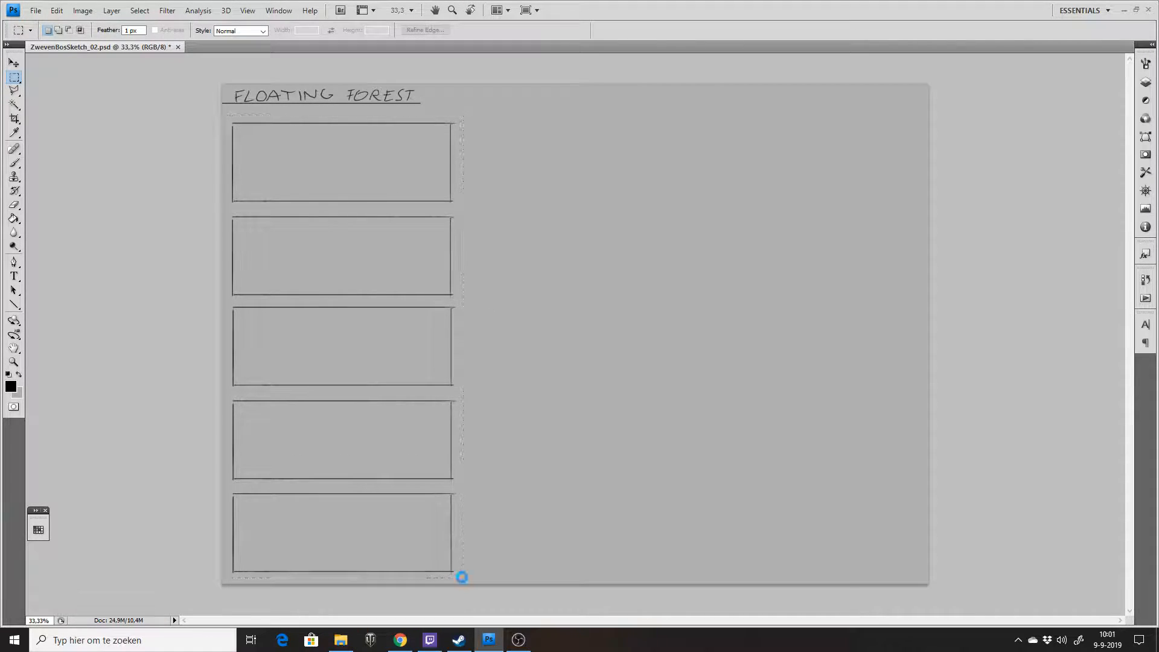
key("v")
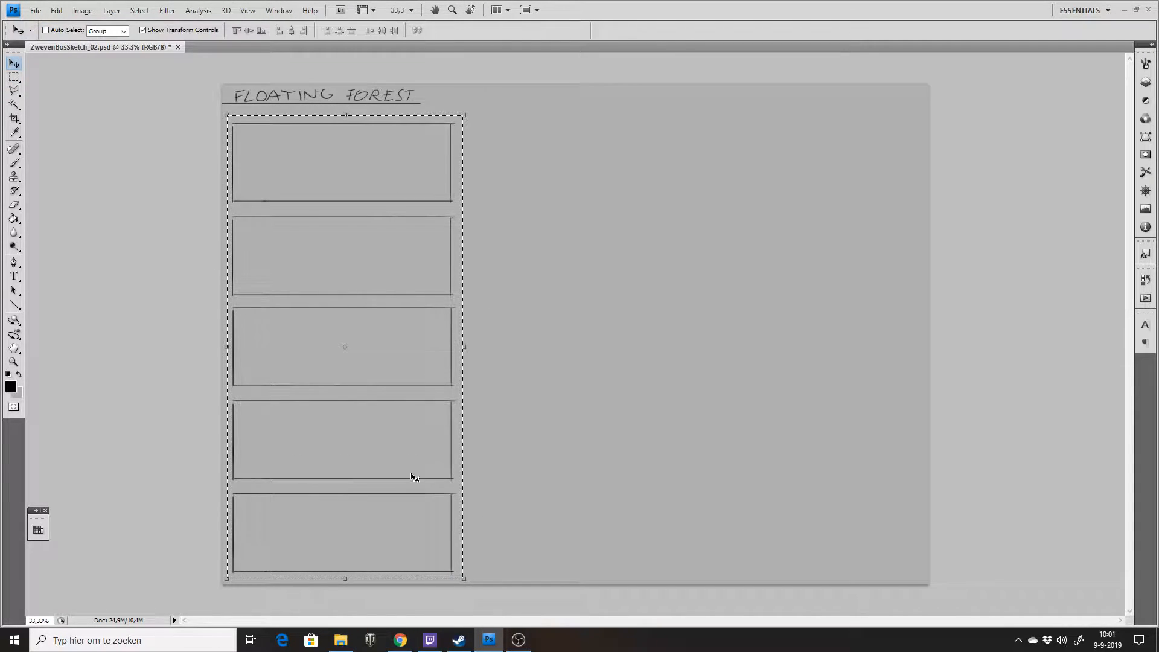
key("m")
right_click(381, 418)
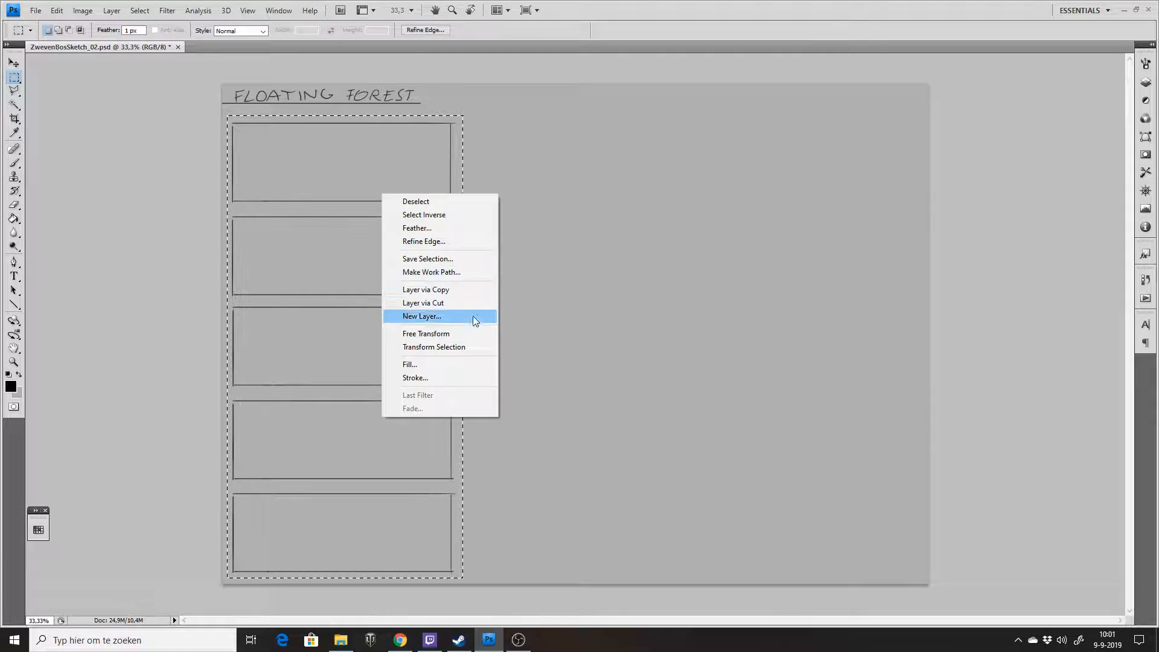
left_click(474, 290)
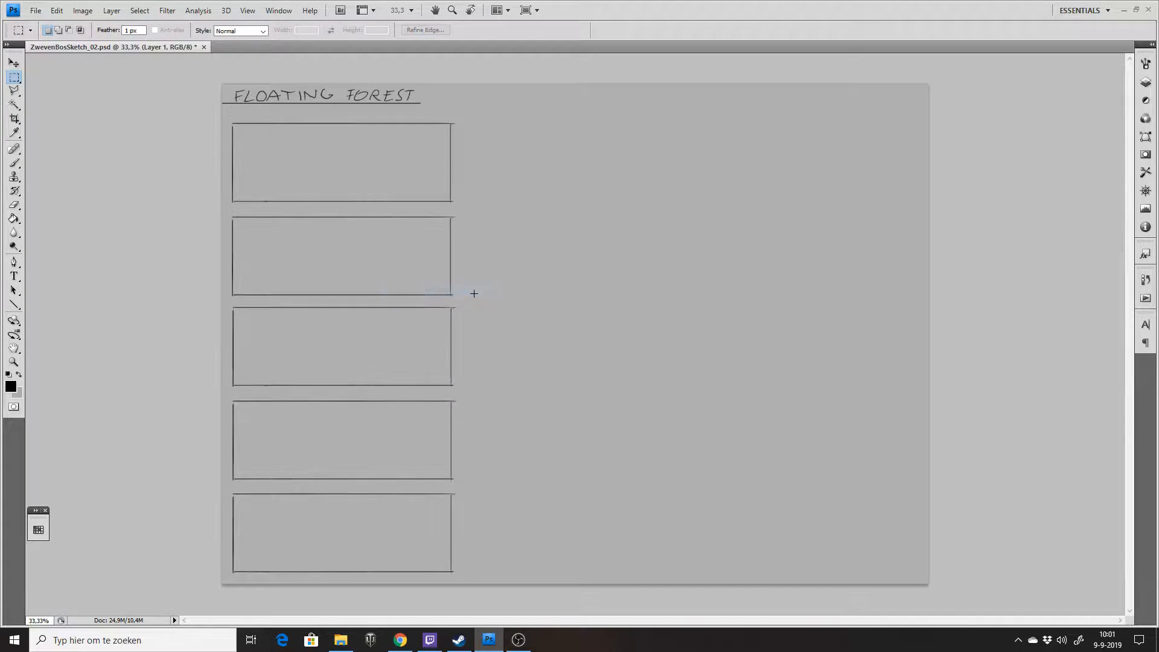
key("v")
left_click_drag(562, 376, 634, 380)
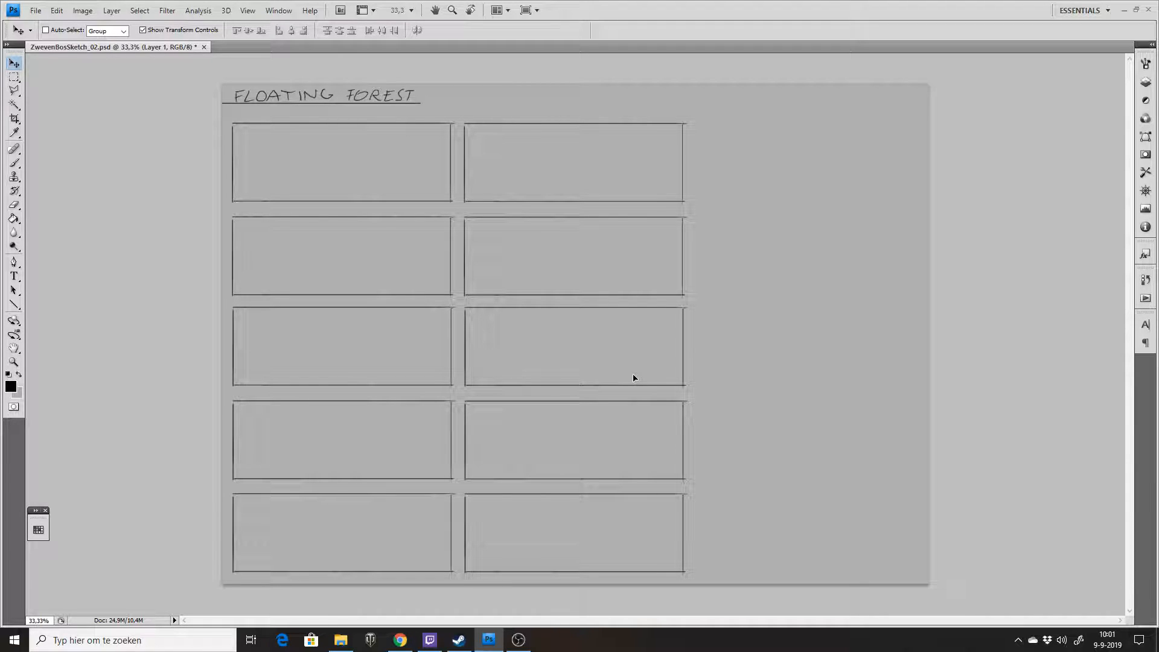
key("ctrl+e")
Duplicate the middle column of frames into a third column and merge it down to complete the grid.
key("m")
left_click_drag(454, 114, 693, 580)
right_click(555, 361)
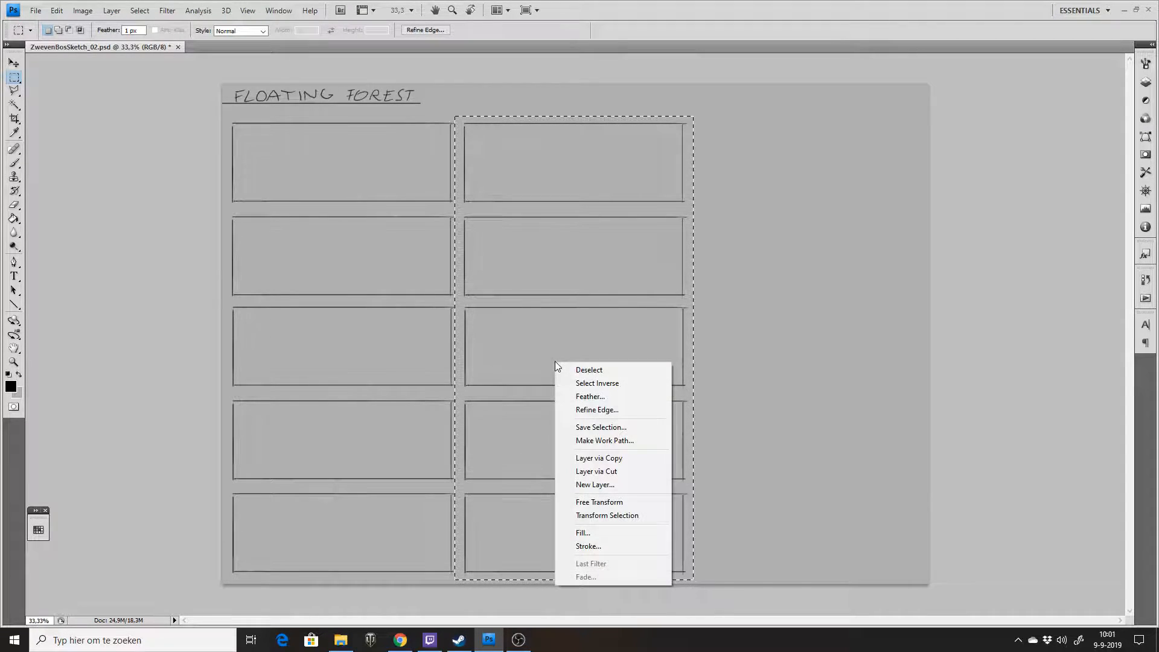
left_click(616, 459)
key("v")
left_click_drag(615, 387, 842, 408)
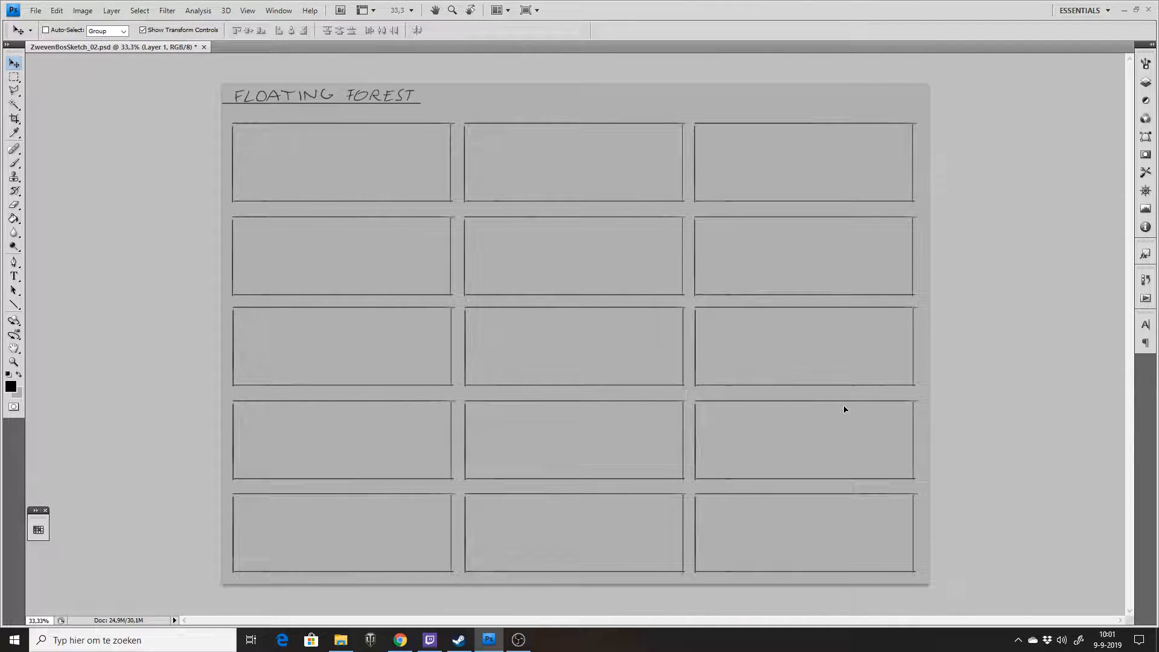
key("ctrl+e")
left_click(1145, 82)
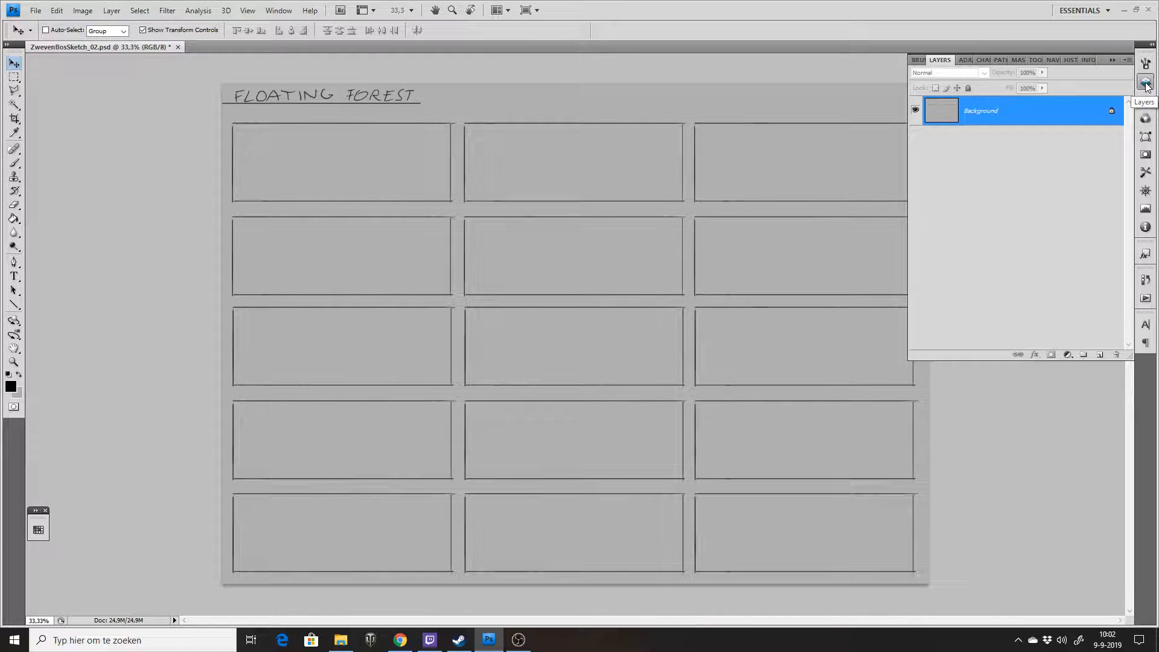
left_click(1145, 83)
left_click(1145, 84)
left_click(1146, 84)
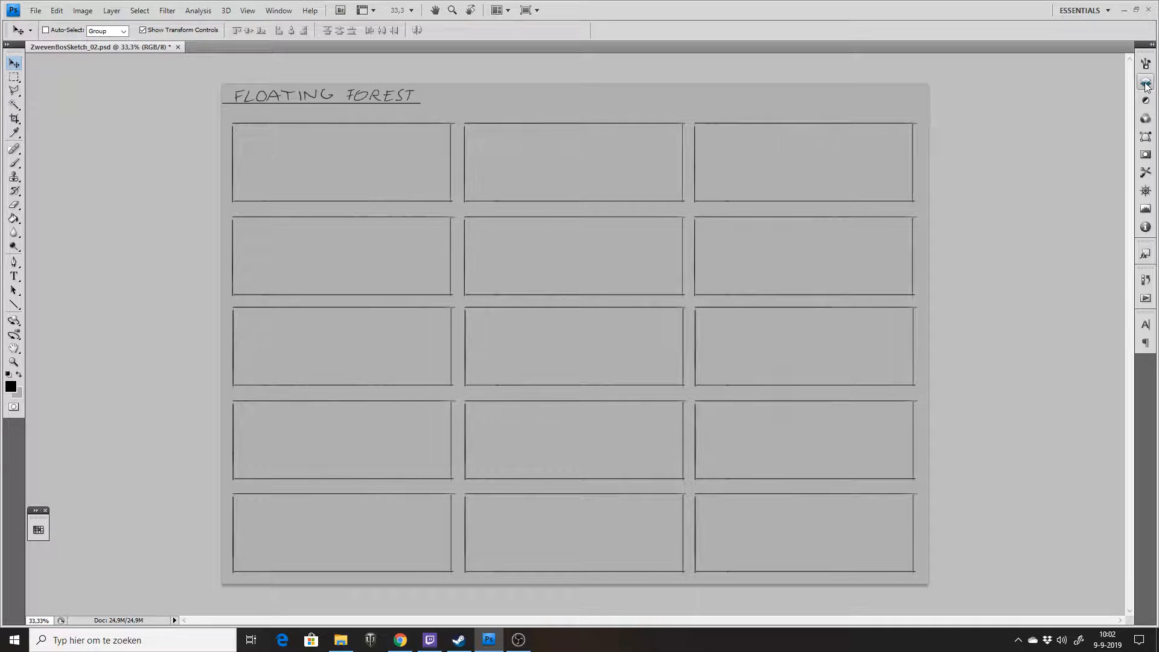
left_click(1146, 84)
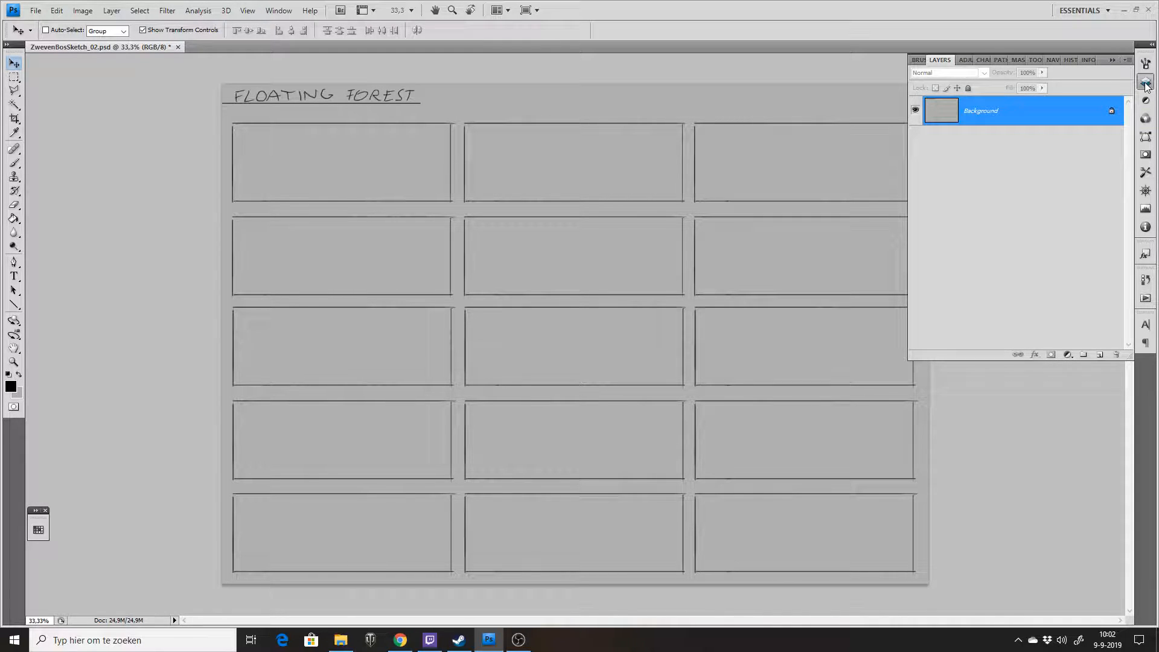
left_click(1145, 84)
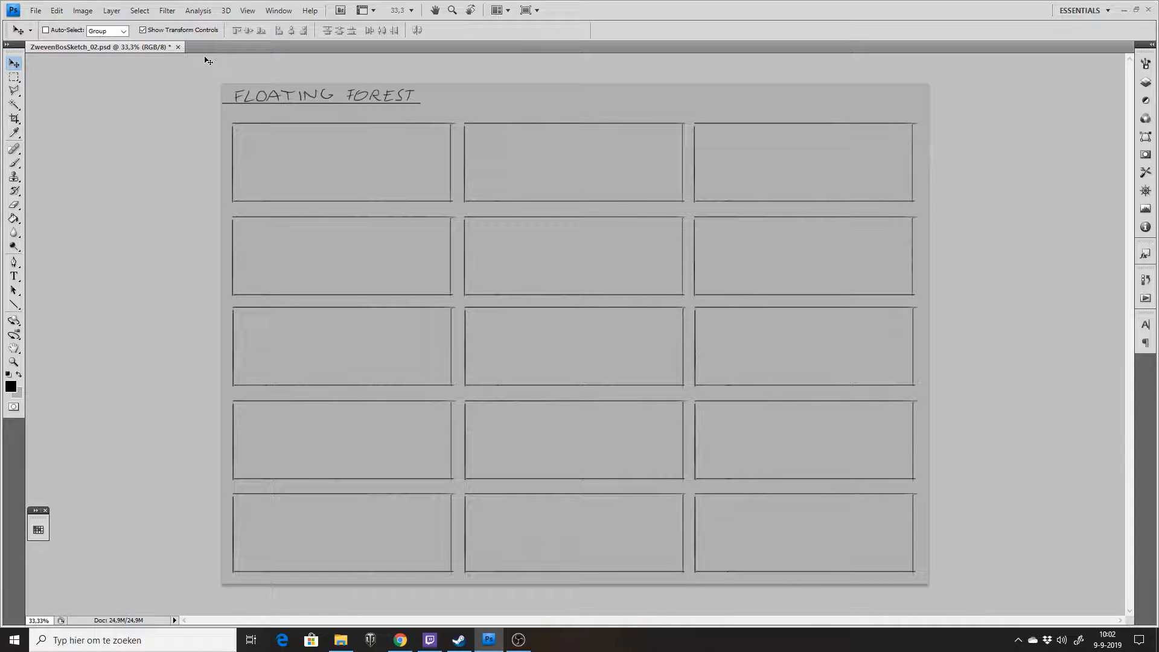
Reopen ZwevenBosSketch_01.psd and detach it into its own floating document window.
left_click(36, 10)
mouse_move(67, 83)
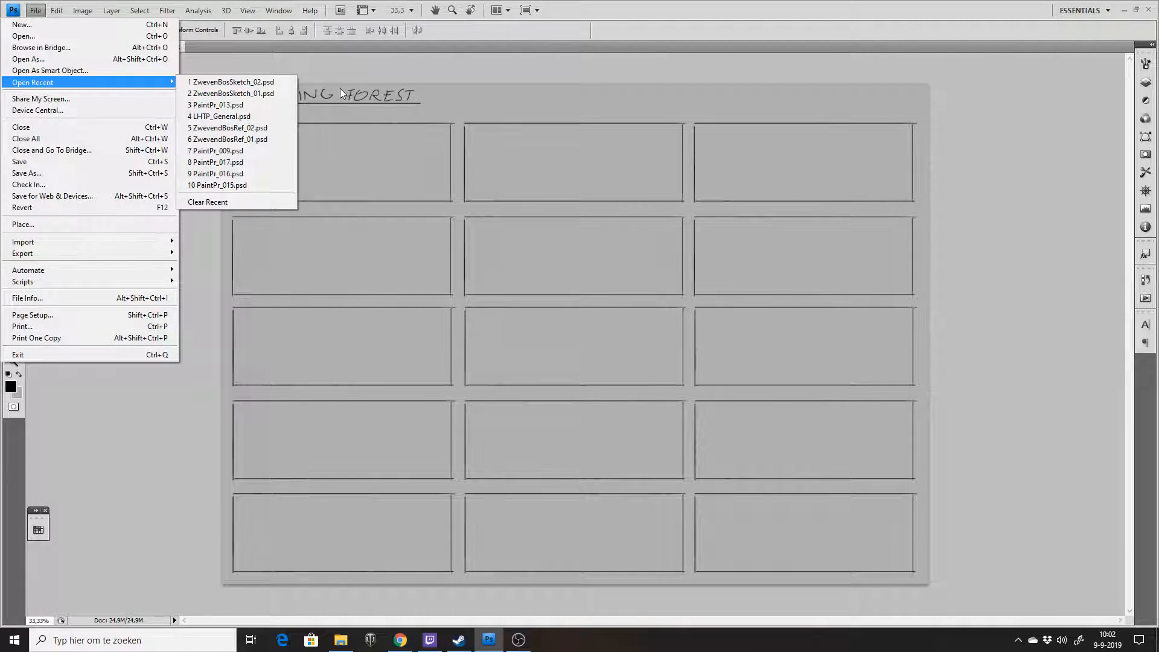
left_click(274, 92)
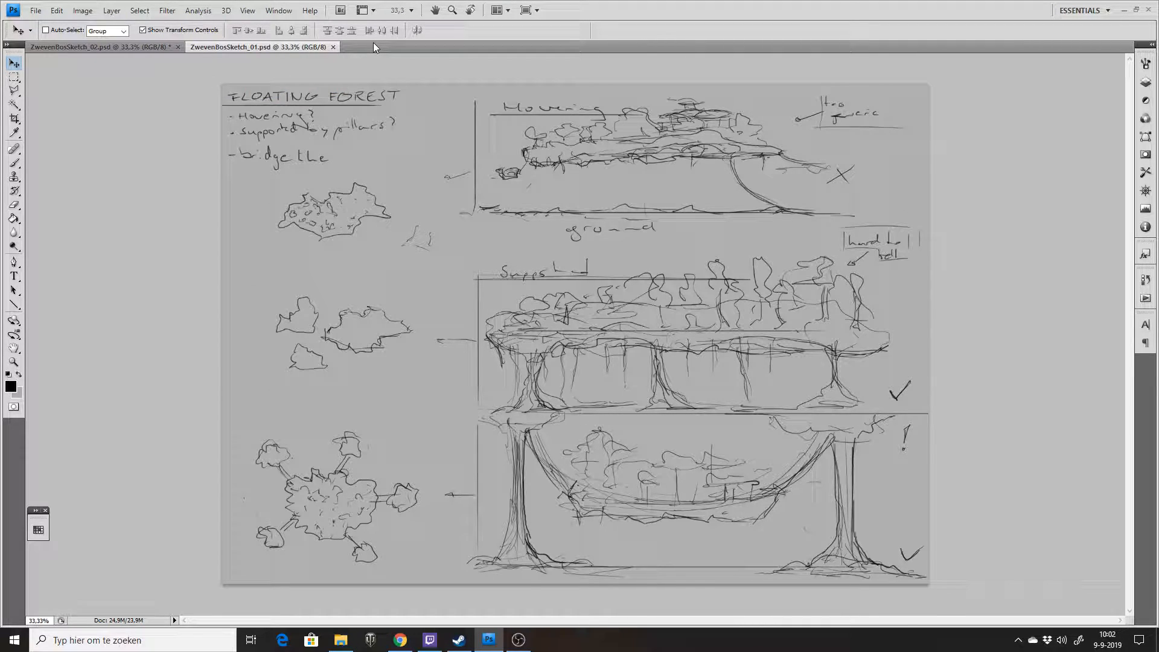
left_click_drag(303, 46, 535, 133)
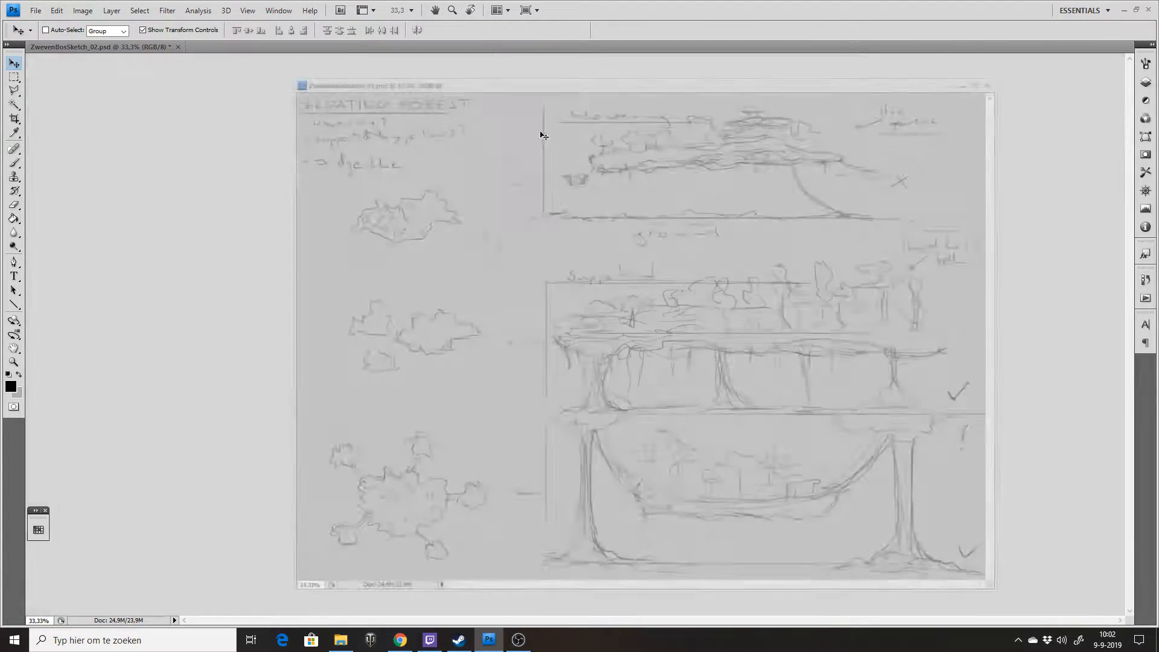
Move the floating ZwevenBosSketch_01.psd window out of the workspace and ready the Brush in ZwevenBosSketch_02.psd.
left_click_drag(406, 86, 0, 100)
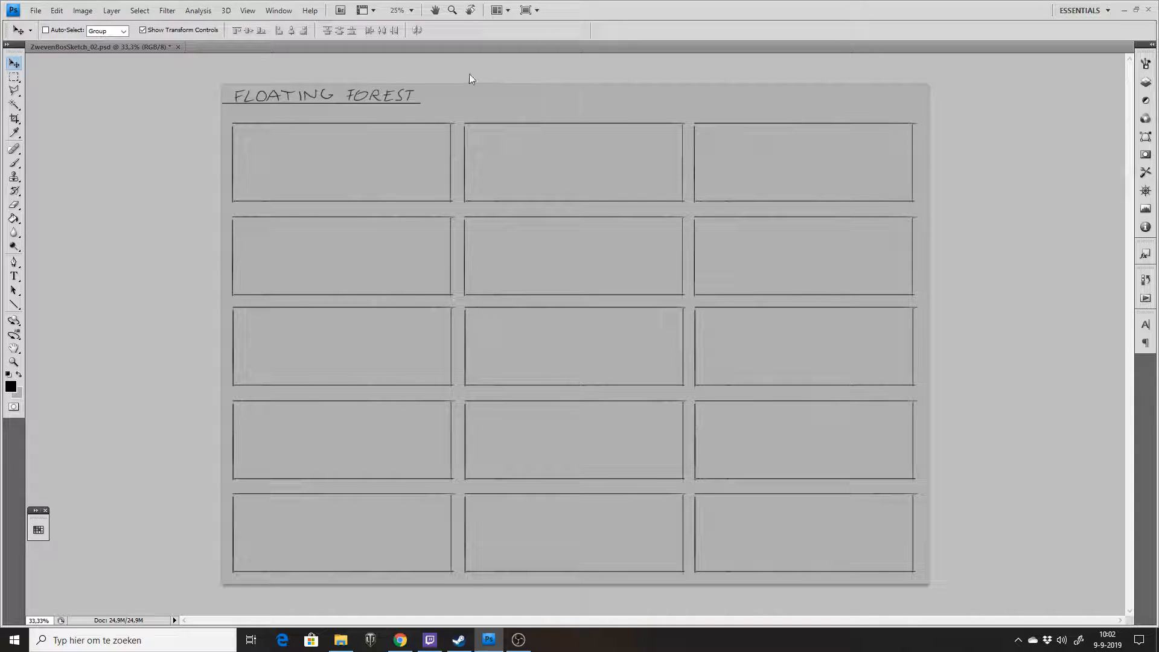
left_click(463, 105)
key("b")
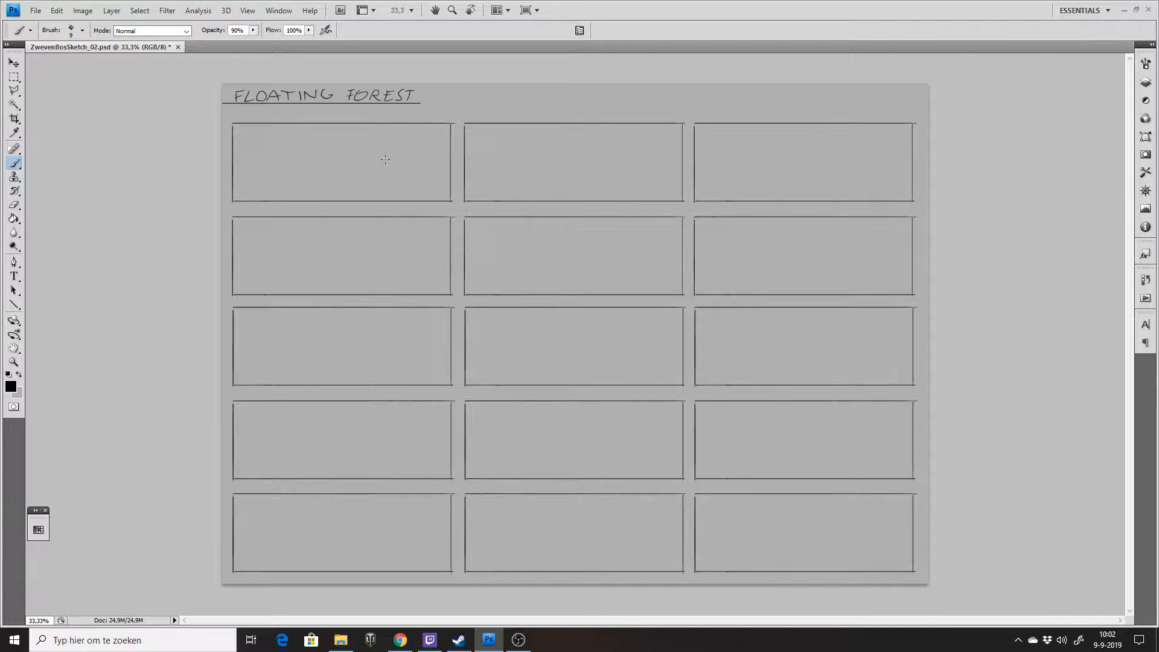
Examine the empty thumbnail grid and bring its first frame into close view.
key("z")
left_click(268, 233)
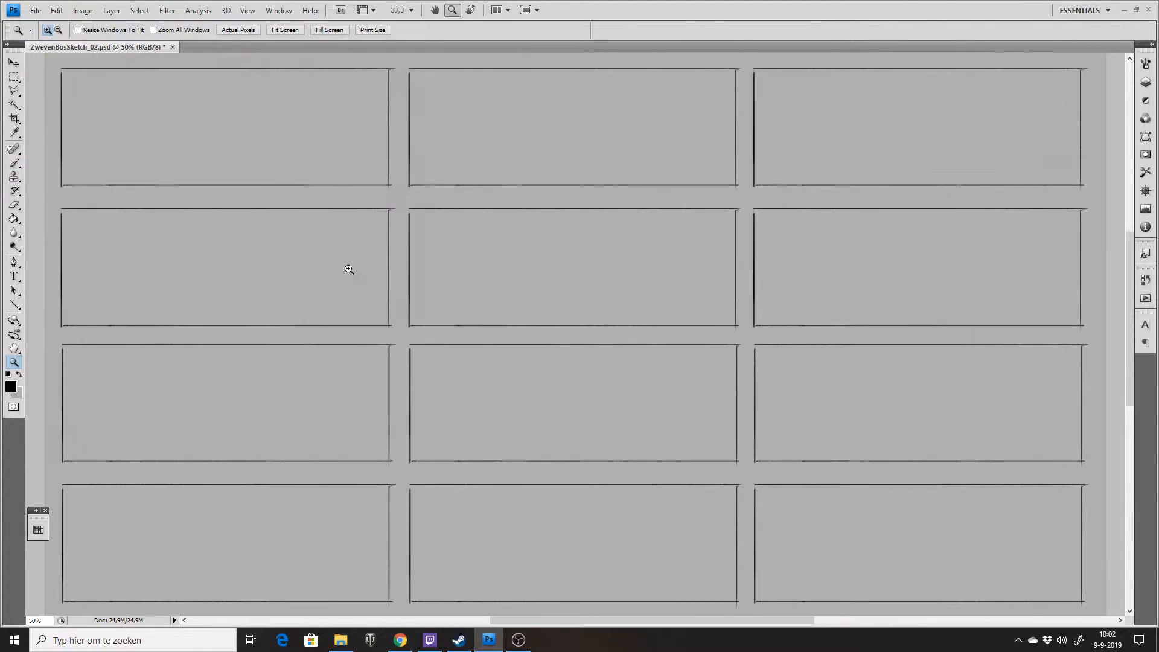
left_click_drag(290, 233, 445, 298)
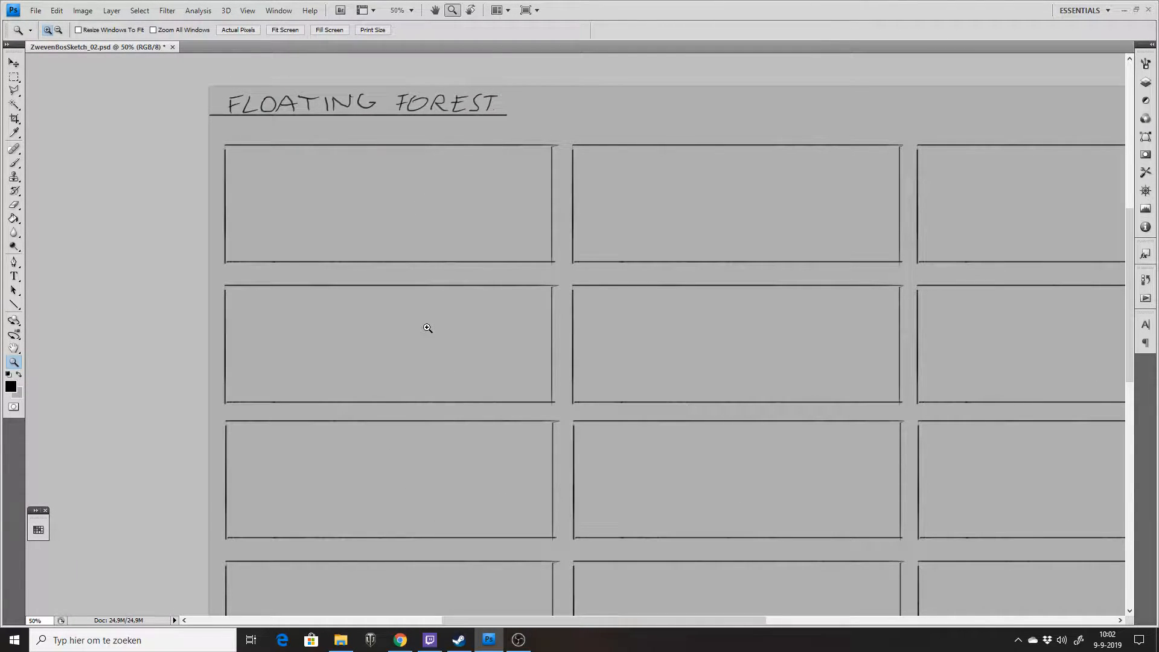
key("b")
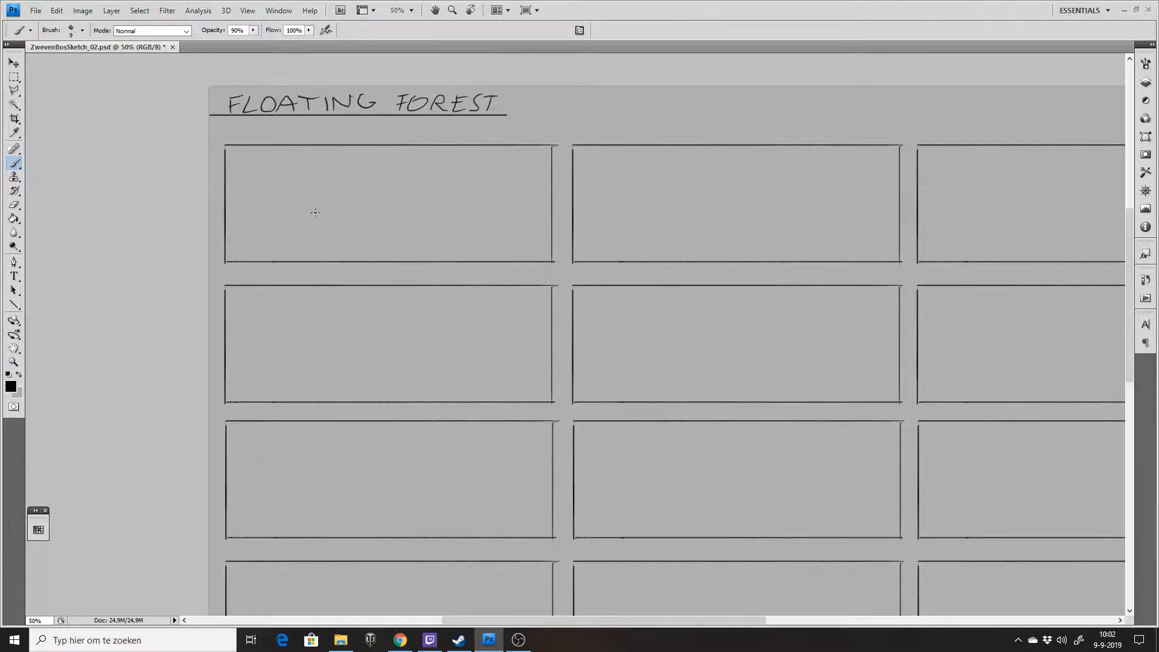
key("z")
left_click(448, 393, "alt")
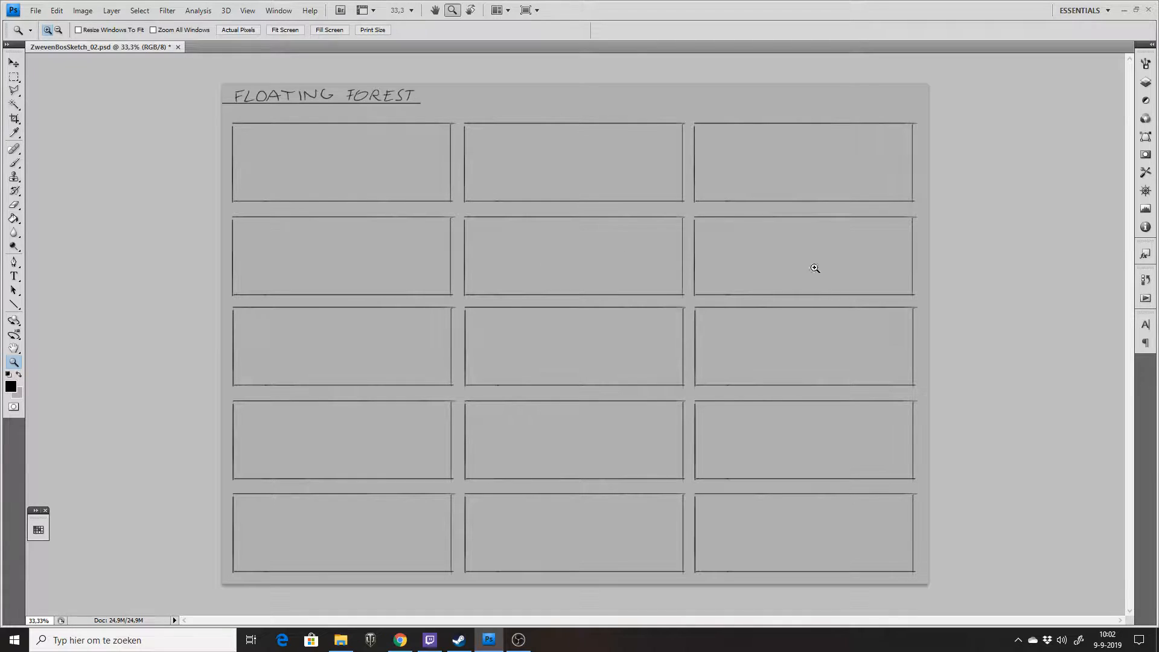
right_click(337, 418)
left_click(210, 263)
left_click(283, 205)
left_click_drag(311, 203, 445, 261)
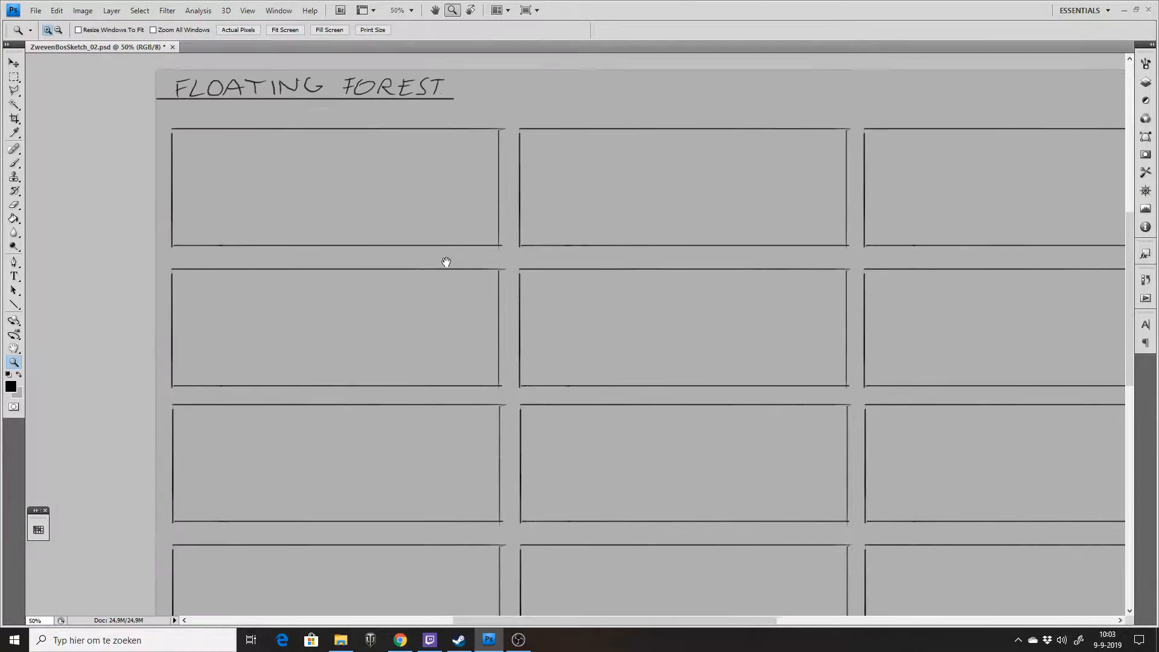
left_click(367, 218)
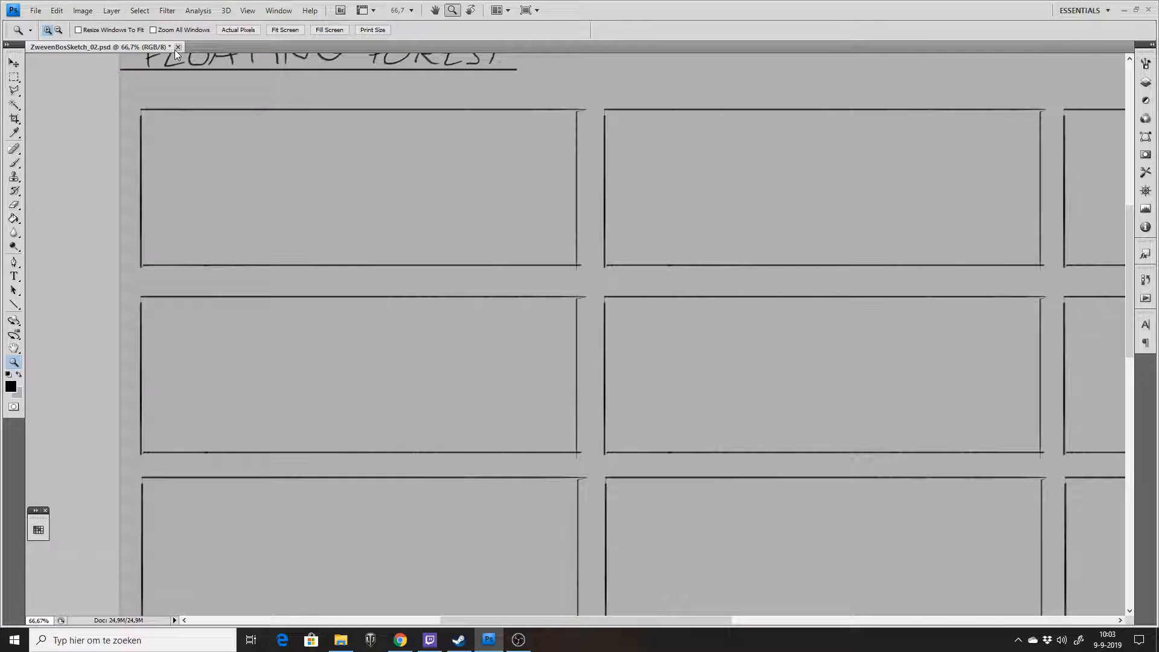
key("b")
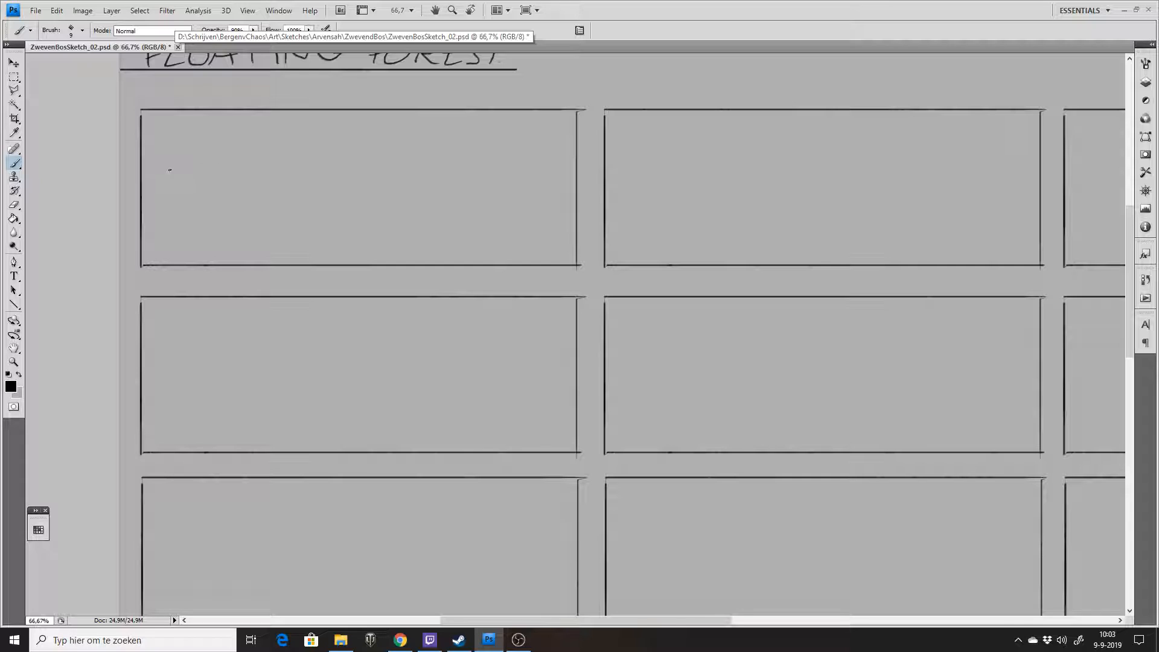
mouse_move(198, 170)
left_mouse_down()
mouse_move(181, 193)
mouse_move(184, 172)
mouse_move(198, 200)
mouse_move(261, 169)
mouse_move(243, 165)
mouse_move(231, 167)
mouse_move(431, 171)
left_mouse_up()
left_click_drag(329, 174, 417, 171)
key("ctrl+z")
key("e")
key("b")
mouse_move(170, 215)
left_mouse_down()
mouse_move(197, 162)
mouse_move(188, 165)
mouse_move(176, 188)
mouse_move(236, 170)
left_mouse_up()
key("ctrl+z")
key("e")
mouse_move(195, 197)
left_mouse_down()
mouse_move(282, 179)
mouse_move(262, 185)
mouse_move(348, 181)
left_mouse_up()
mouse_move(259, 181)
left_mouse_down()
mouse_move(295, 171)
mouse_move(452, 172)
mouse_move(323, 168)
left_mouse_up()
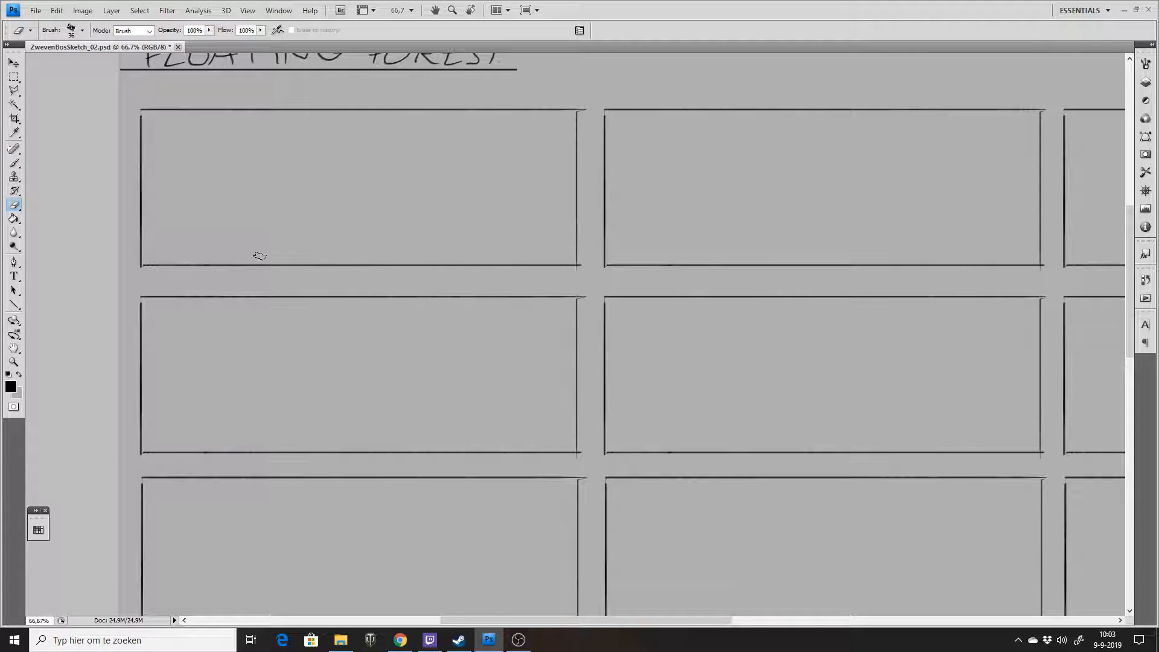
Sketch the rough outlines of a large tree trunk near the left side of the first frame.
key("b")
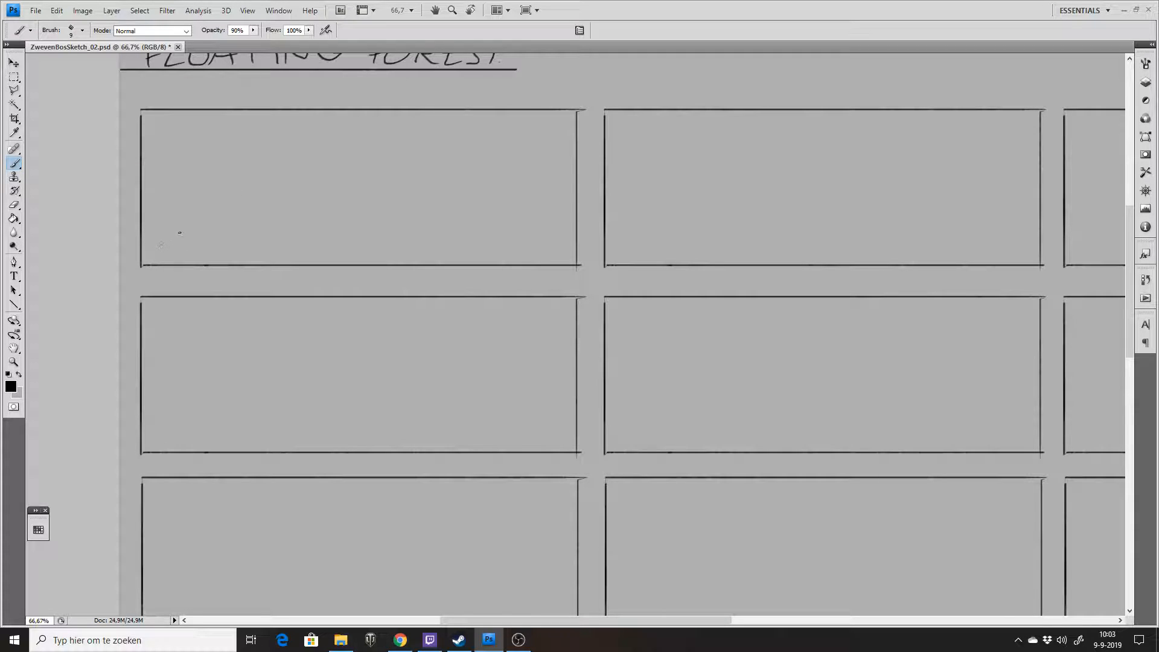
mouse_move(190, 200)
left_mouse_down()
mouse_move(201, 158)
mouse_move(219, 202)
left_mouse_up()
left_click_drag(229, 162, 237, 205)
left_click_drag(235, 157, 231, 219)
left_click_drag(211, 118, 200, 156)
left_click_drag(182, 221, 171, 238)
mouse_move(247, 121)
left_mouse_down()
mouse_move(228, 215)
mouse_move(232, 187)
mouse_move(230, 244)
left_mouse_up()
left_click_drag(197, 115, 193, 174)
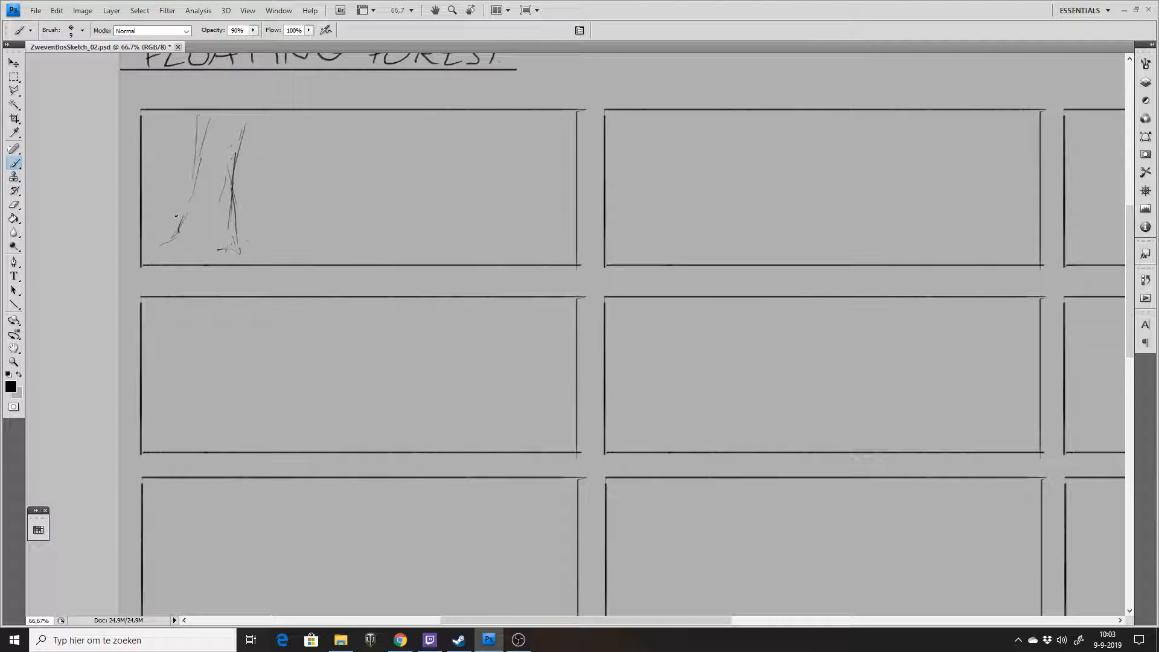
Add flared roots at the trunk's base and spreading branches at its crown.
left_click_drag(169, 240, 154, 255)
left_click_drag(235, 221, 255, 251)
left_click_drag(244, 126, 300, 109)
mouse_move(200, 123)
left_mouse_down()
mouse_move(152, 113)
mouse_move(195, 152)
mouse_move(191, 179)
left_mouse_up()
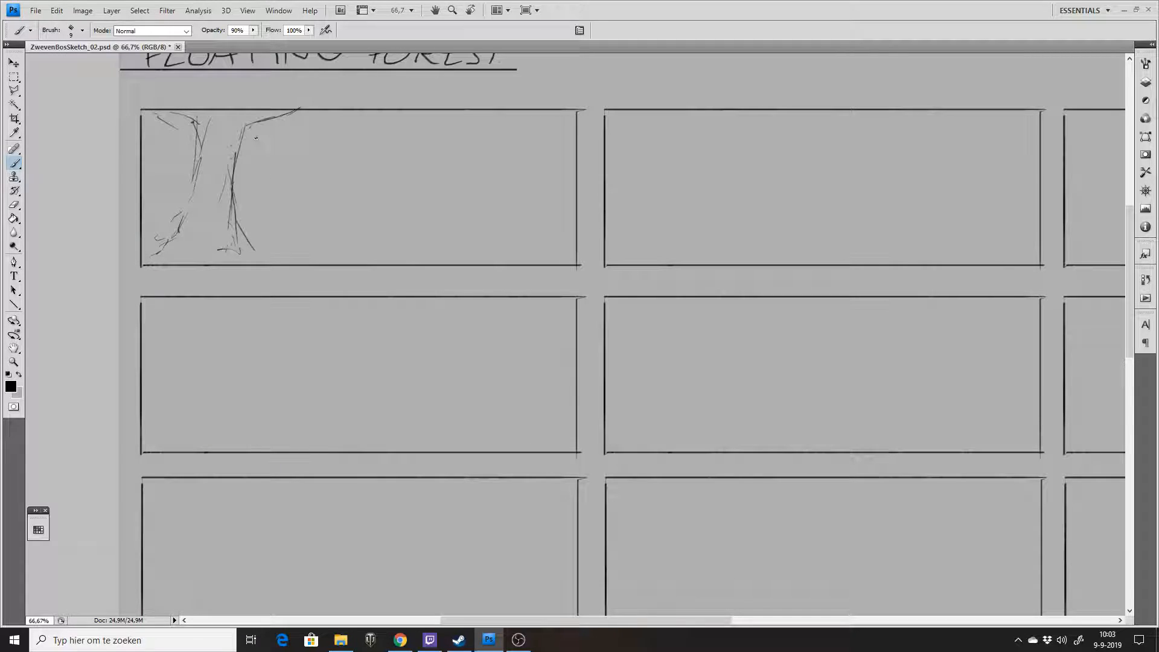
Sketch support branches descending from the trunk to a long floating ground slab across the first frame.
mouse_move(270, 112)
left_mouse_down()
mouse_move(251, 122)
mouse_move(269, 187)
left_mouse_up()
key("ctrl+alt+z")
key("ctrl+alt+z")
mouse_move(246, 125)
left_mouse_down()
mouse_move(300, 202)
mouse_move(259, 156)
mouse_move(304, 206)
mouse_move(277, 189)
left_mouse_up()
mouse_move(290, 175)
left_mouse_down()
mouse_move(254, 188)
mouse_move(269, 172)
mouse_move(452, 166)
left_mouse_up()
left_click_drag(260, 187, 411, 202)
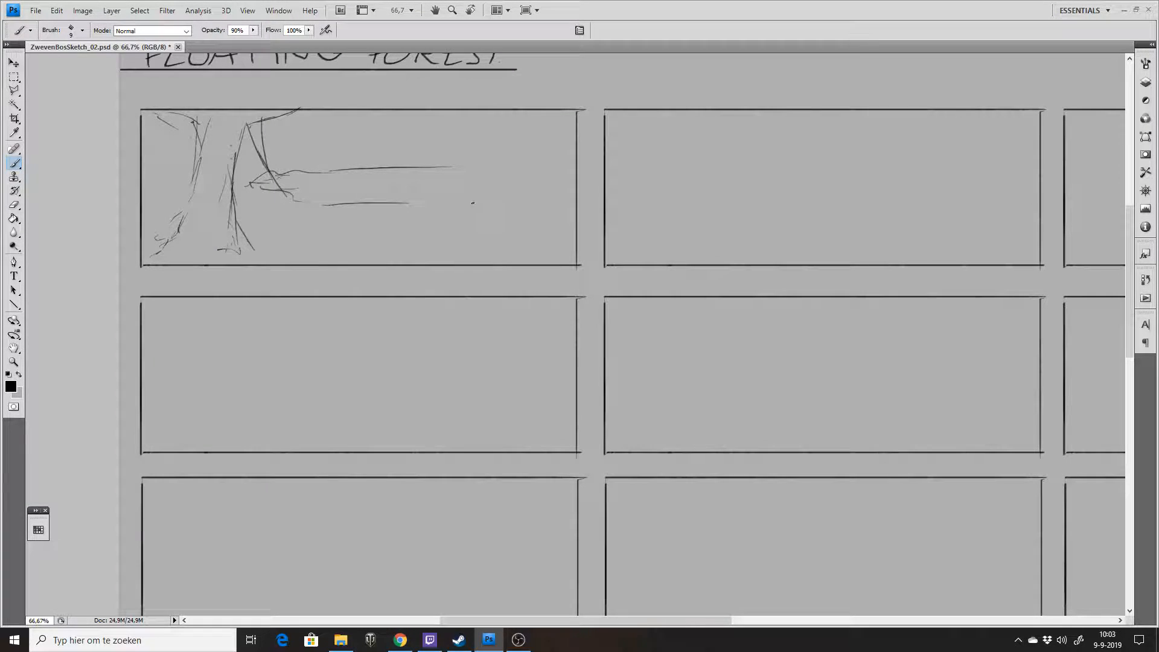
left_click_drag(269, 191, 312, 225)
left_click_drag(322, 211, 437, 206)
Sketch a background tree with a canopy above the slab and close the slab's ragged right end.
left_click_drag(313, 124, 404, 131)
left_click_drag(414, 132, 472, 112)
mouse_move(366, 151)
left_mouse_down()
mouse_move(369, 134)
mouse_move(364, 164)
left_mouse_up()
mouse_move(340, 169)
left_mouse_down()
mouse_move(373, 137)
mouse_move(362, 168)
mouse_move(380, 137)
mouse_move(362, 171)
left_mouse_up()
mouse_move(441, 197)
left_mouse_down()
mouse_move(487, 215)
mouse_move(520, 196)
left_mouse_up()
mouse_move(453, 167)
left_mouse_down()
mouse_move(508, 162)
mouse_move(520, 201)
left_mouse_up()
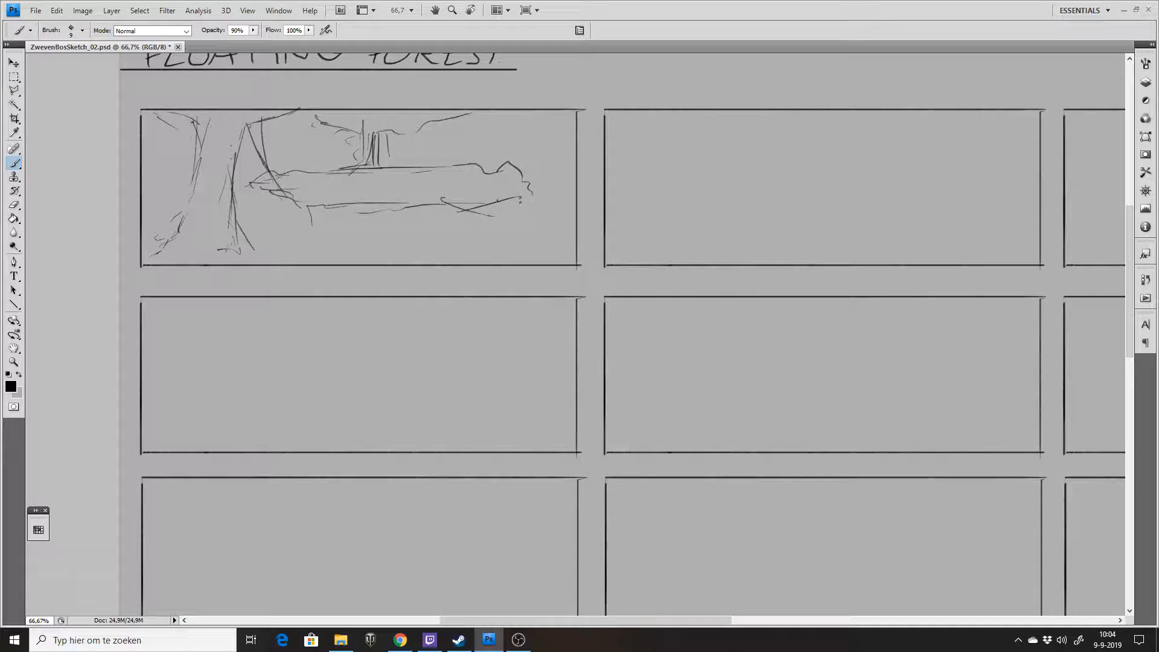
Reinforce the slab's underside and trunk-side support, and sketch a curved supporting branch at the slab's right end.
left_click_drag(310, 208, 402, 203)
mouse_move(262, 123)
left_mouse_down()
mouse_move(288, 193)
mouse_move(262, 159)
mouse_move(286, 195)
left_mouse_up()
left_click_drag(286, 140, 276, 161)
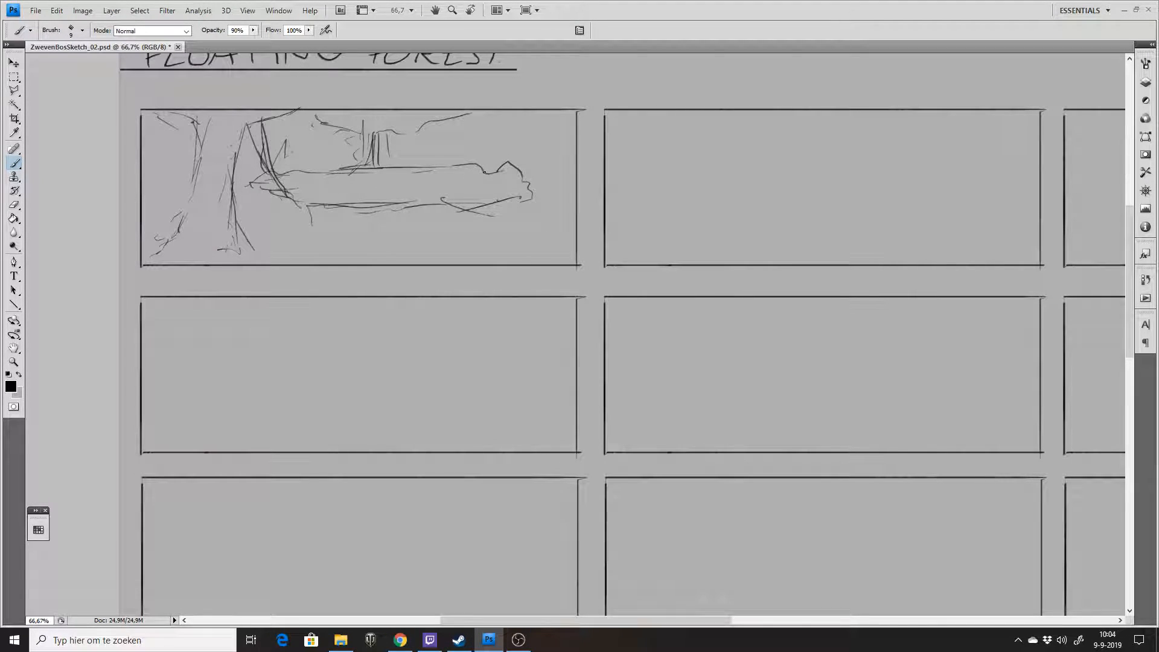
mouse_move(526, 127)
left_mouse_down()
mouse_move(523, 146)
mouse_move(539, 110)
mouse_move(556, 129)
mouse_move(500, 112)
mouse_move(566, 124)
mouse_move(590, 116)
left_mouse_up()
left_click_drag(523, 133, 487, 169)
left_click_drag(537, 211, 572, 211)
left_click_drag(545, 219, 562, 220)
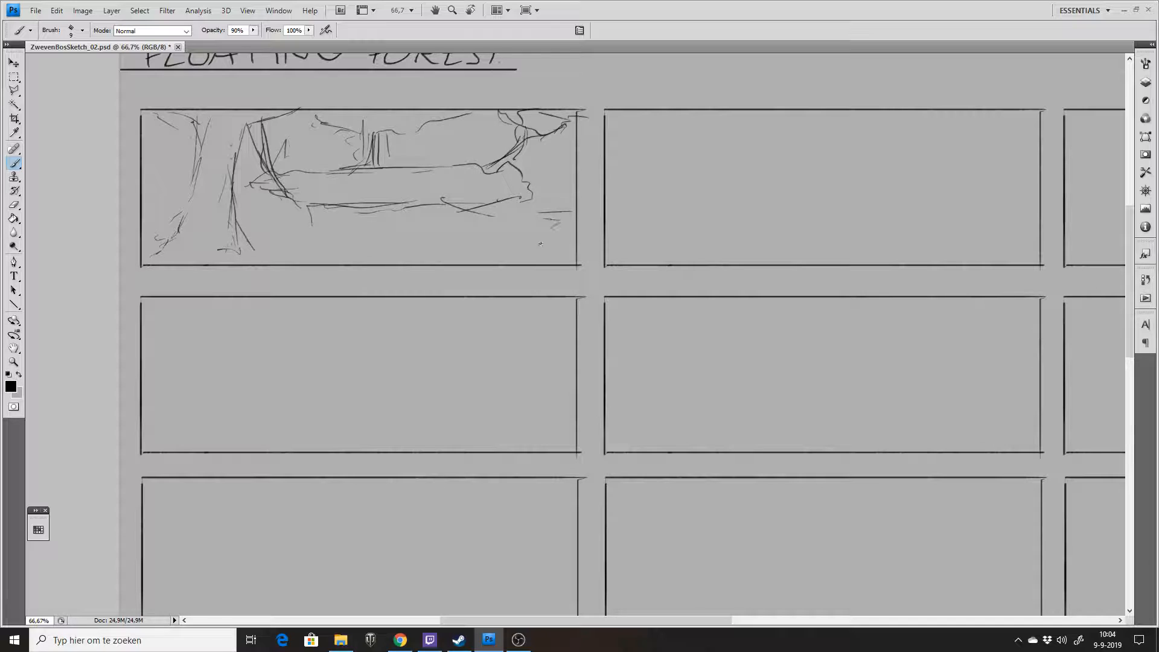
Extend the slab's right end toward the frame's right edge with rough contour strokes.
left_click_drag(489, 207, 558, 185)
mouse_move(490, 162)
left_mouse_down()
mouse_move(549, 168)
mouse_move(572, 197)
left_mouse_up()
left_click_drag(502, 206, 569, 212)
left_click_drag(465, 203, 514, 207)
Erase the support lines beside the large trunk and most of the slab's underside.
mouse_move(244, 125)
left_mouse_down()
mouse_move(268, 172)
mouse_move(263, 146)
mouse_move(321, 192)
mouse_move(413, 207)
mouse_move(543, 204)
mouse_move(558, 224)
left_mouse_up()
key("e")
left_click_drag(333, 201, 320, 222)
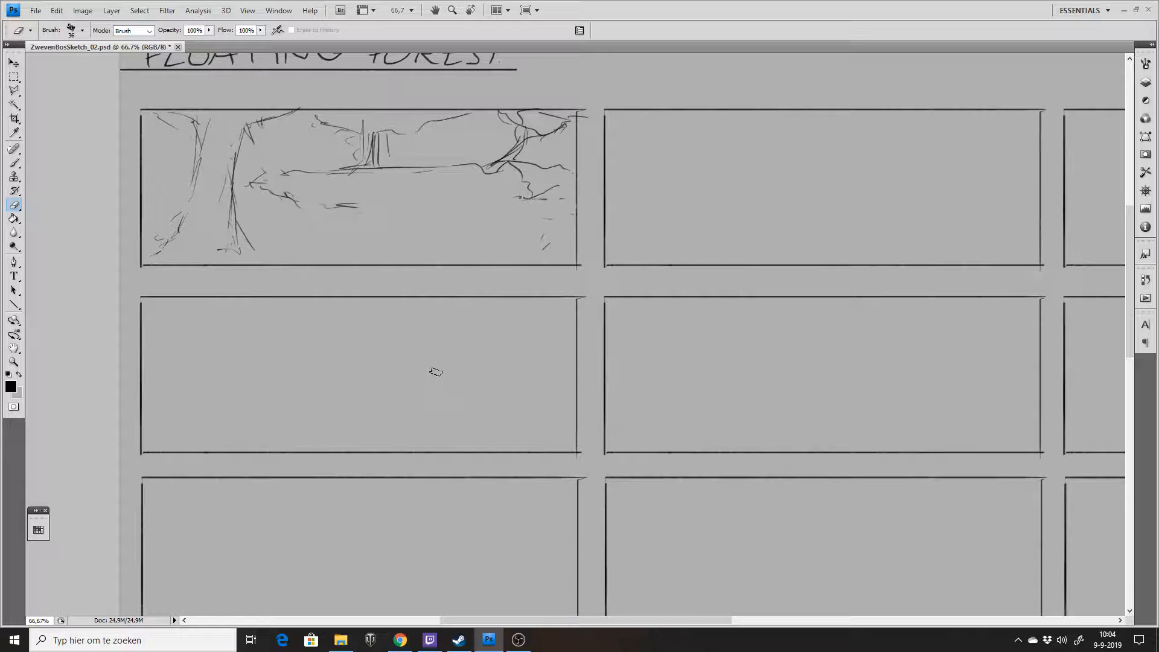
Redraw the support branch from the trunk and give the slab an irregular upper edge and underside.
key("b")
left_click_drag(260, 171, 337, 173)
mouse_move(242, 137)
left_mouse_down()
mouse_move(265, 172)
mouse_move(324, 211)
left_mouse_up()
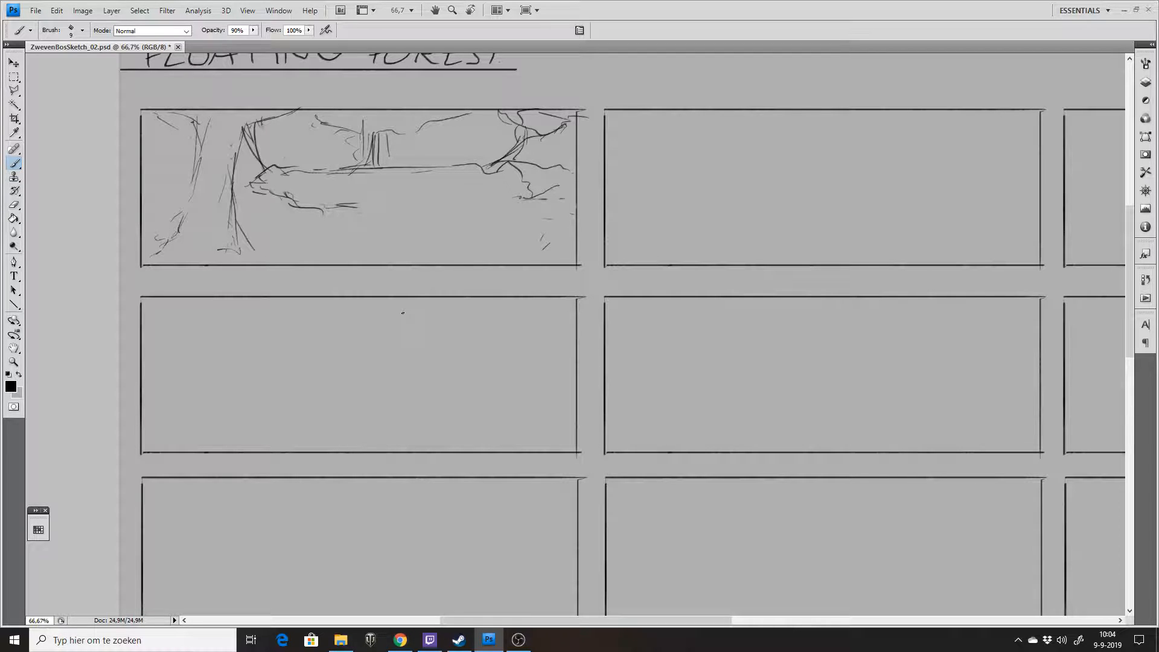
left_click_drag(302, 170, 347, 171)
mouse_move(286, 191)
left_mouse_down()
mouse_move(350, 222)
mouse_move(554, 202)
left_mouse_up()
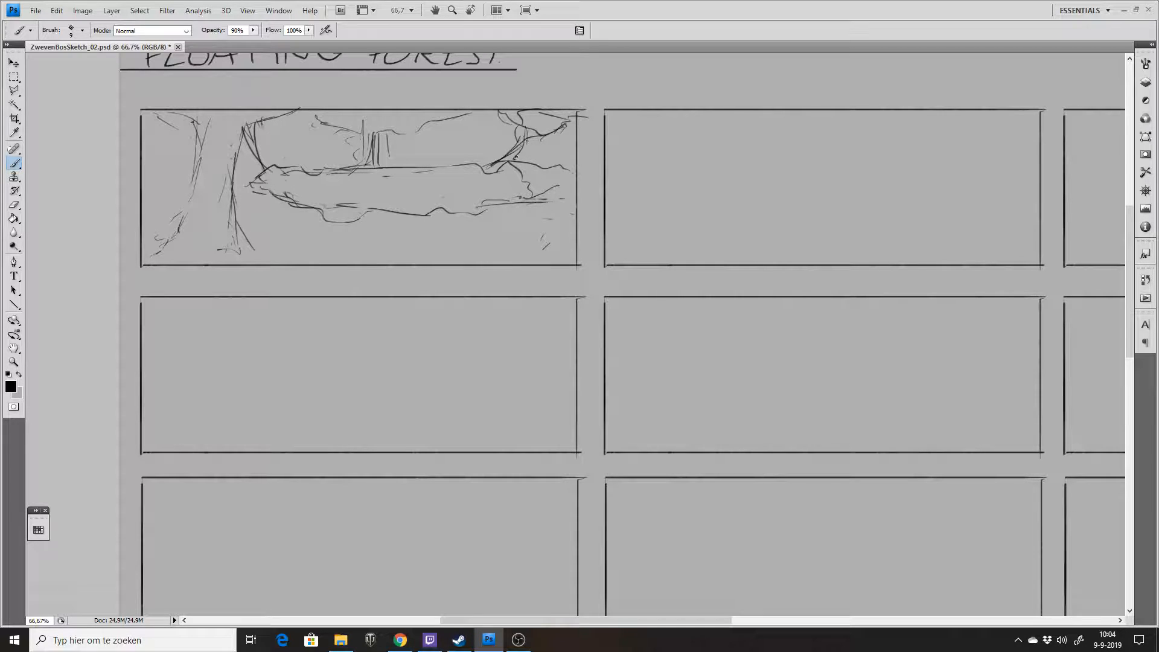
Add vertical trunks near the frame's right edge, and define the large trunk's base with darker roots and ground lines.
left_click_drag(536, 134, 533, 183)
mouse_move(238, 185)
left_mouse_down()
mouse_move(234, 257)
mouse_move(248, 265)
left_mouse_up()
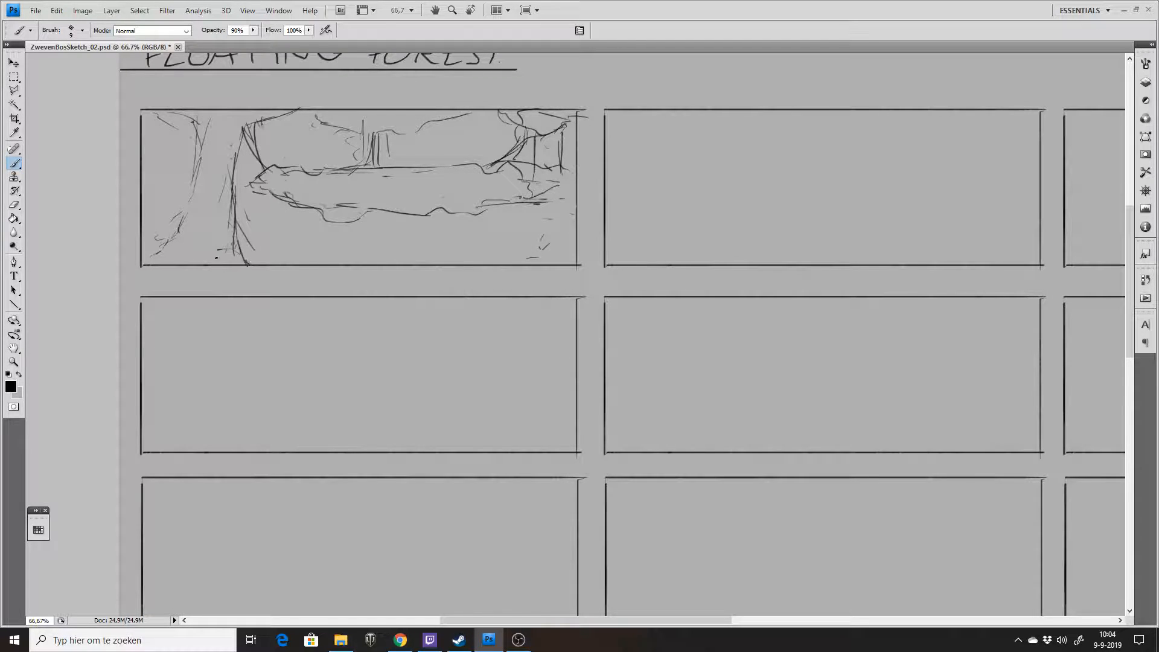
left_click_drag(190, 211, 166, 250)
left_click_drag(151, 260, 207, 249)
left_click_drag(233, 140, 209, 221)
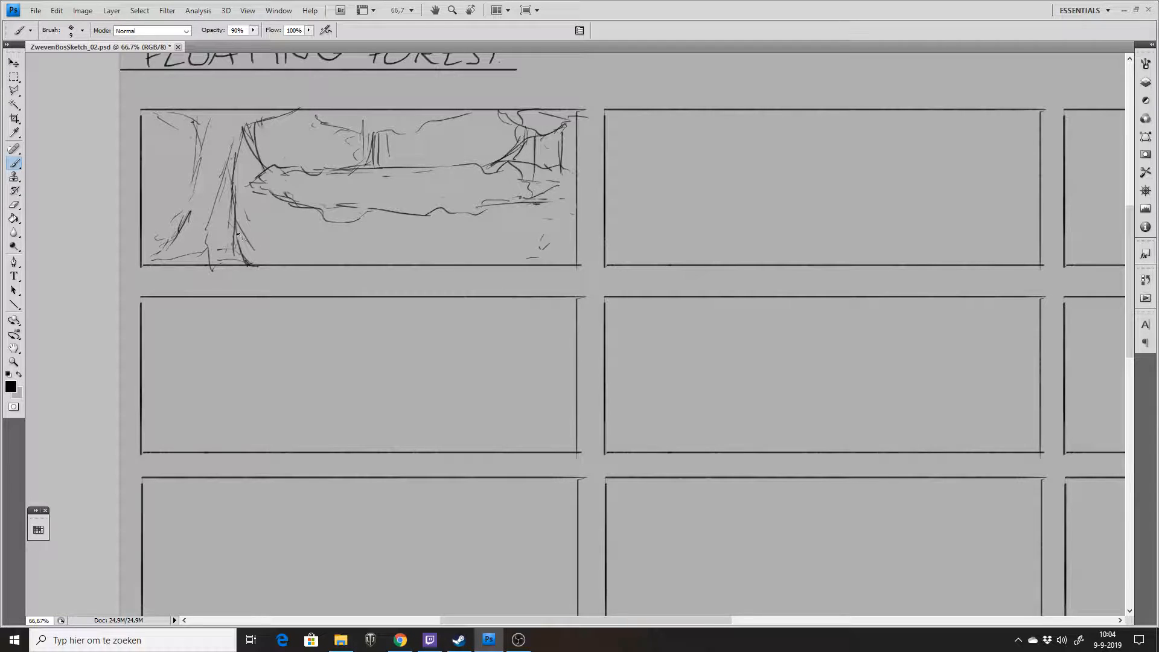
left_click_drag(266, 268, 290, 272)
left_click_drag(252, 265, 275, 267)
Extend the slab past the large trunk toward the frame's left edge and erase its old pointed tip.
mouse_move(244, 180)
left_mouse_down()
mouse_move(252, 201)
mouse_move(273, 178)
left_mouse_up()
mouse_move(187, 172)
left_mouse_down()
mouse_move(151, 179)
mouse_move(175, 193)
left_mouse_up()
left_click_drag(171, 200, 304, 222)
key("e")
mouse_move(249, 181)
left_mouse_down()
mouse_move(277, 194)
mouse_move(260, 197)
mouse_move(325, 208)
mouse_move(371, 185)
left_mouse_up()
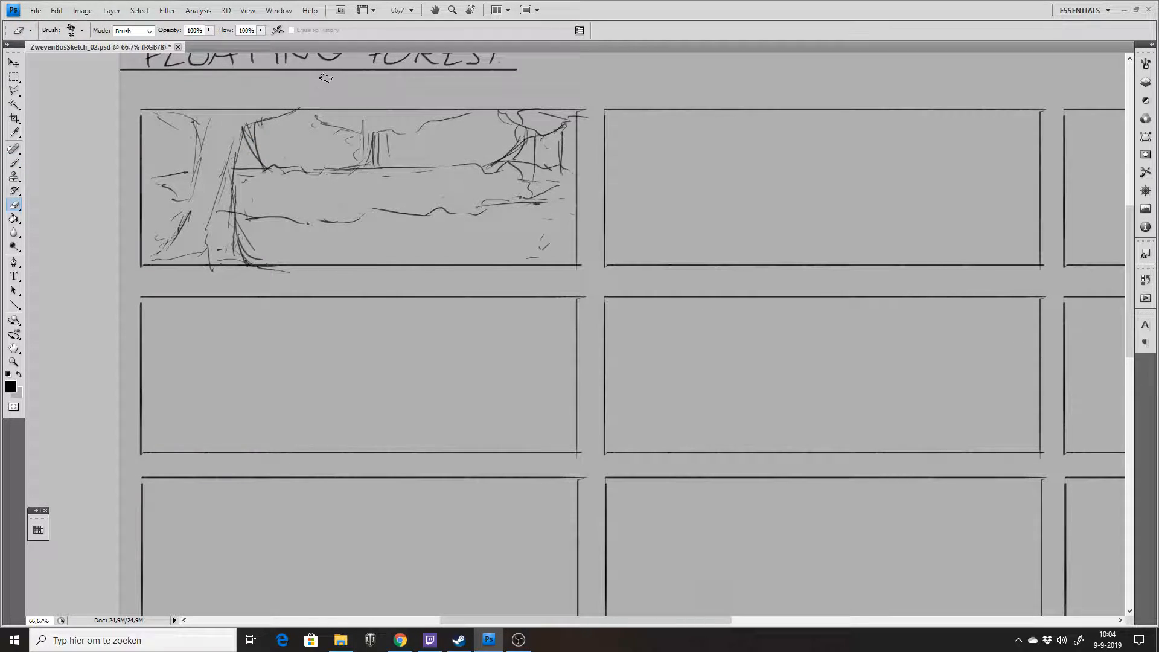
Darken the slab's edge left of the trunk and redraw its wavy lower edge across the frame.
key("b")
left_click_drag(247, 200, 257, 217)
left_click_drag(161, 179, 182, 198)
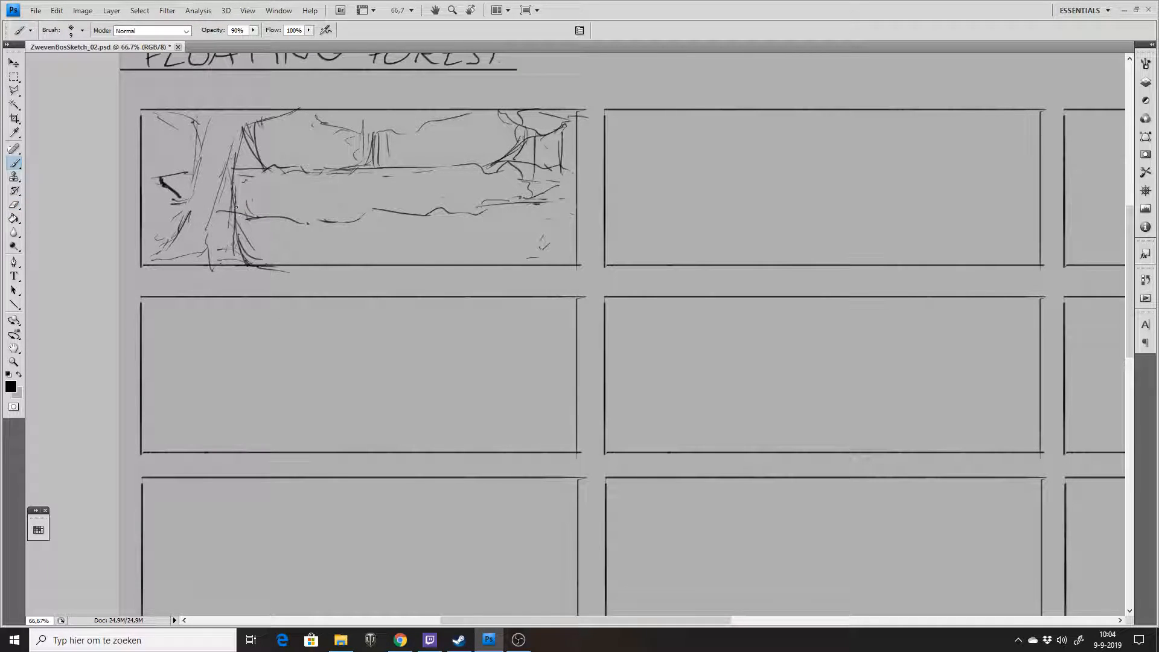
mouse_move(254, 218)
left_mouse_down()
mouse_move(331, 229)
mouse_move(549, 204)
left_mouse_up()
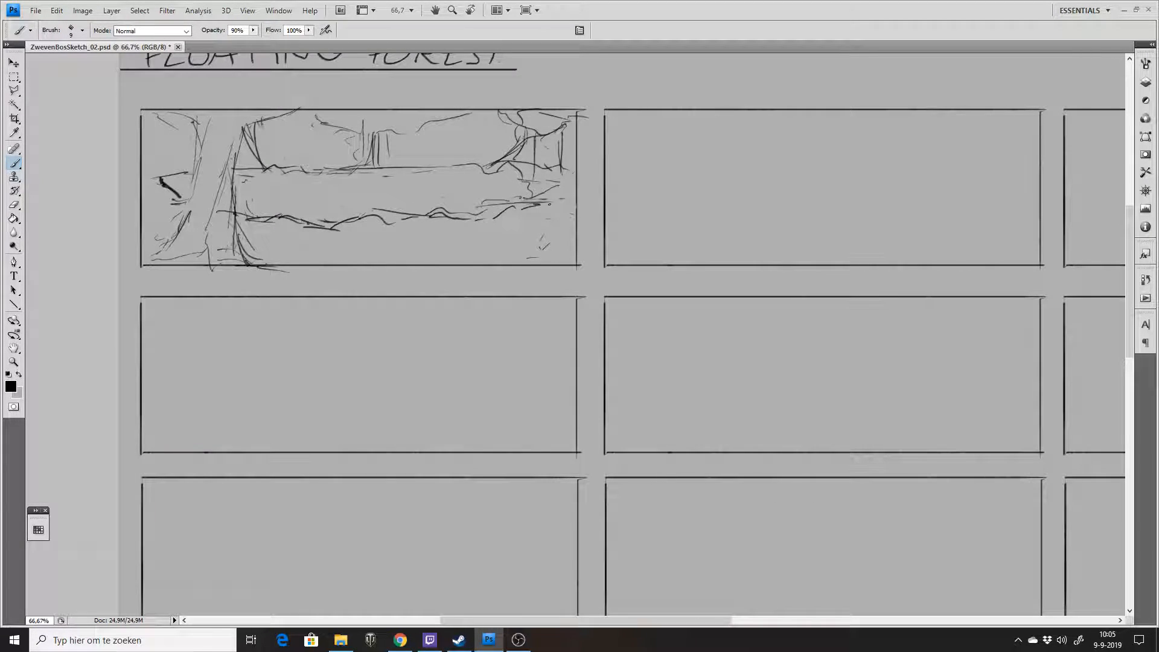
Thicken the support branch from the large trunk down to the slab, and darken the background tree's trunk.
left_click_drag(248, 136, 279, 194)
left_click_drag(258, 133, 297, 222)
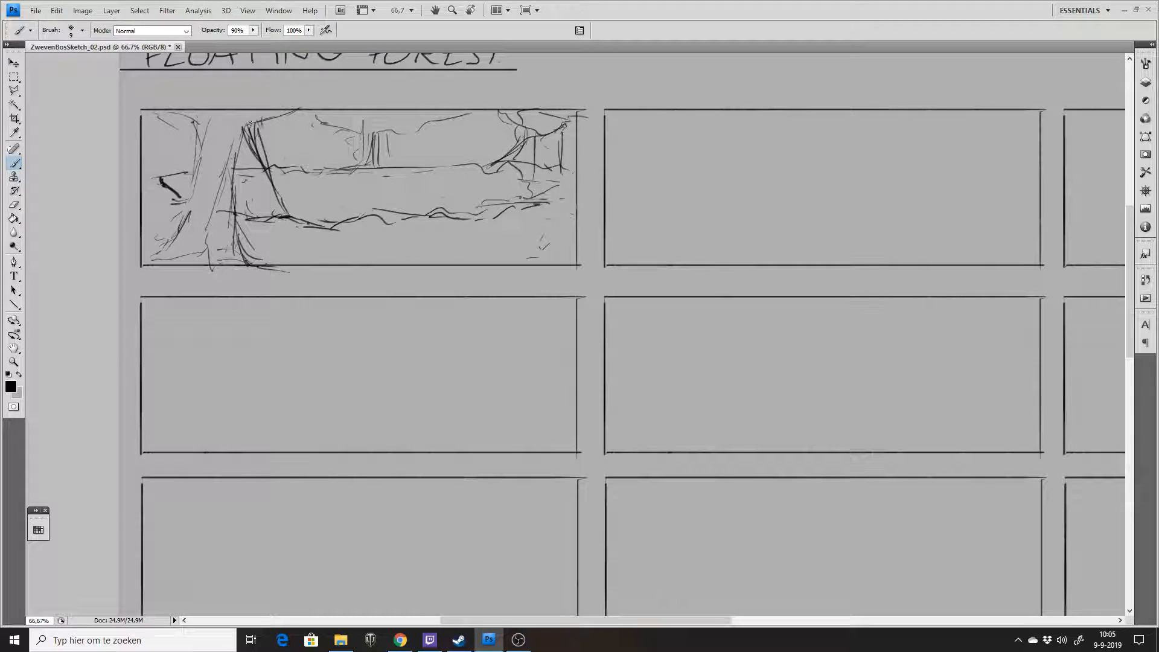
left_click_drag(256, 114, 295, 209)
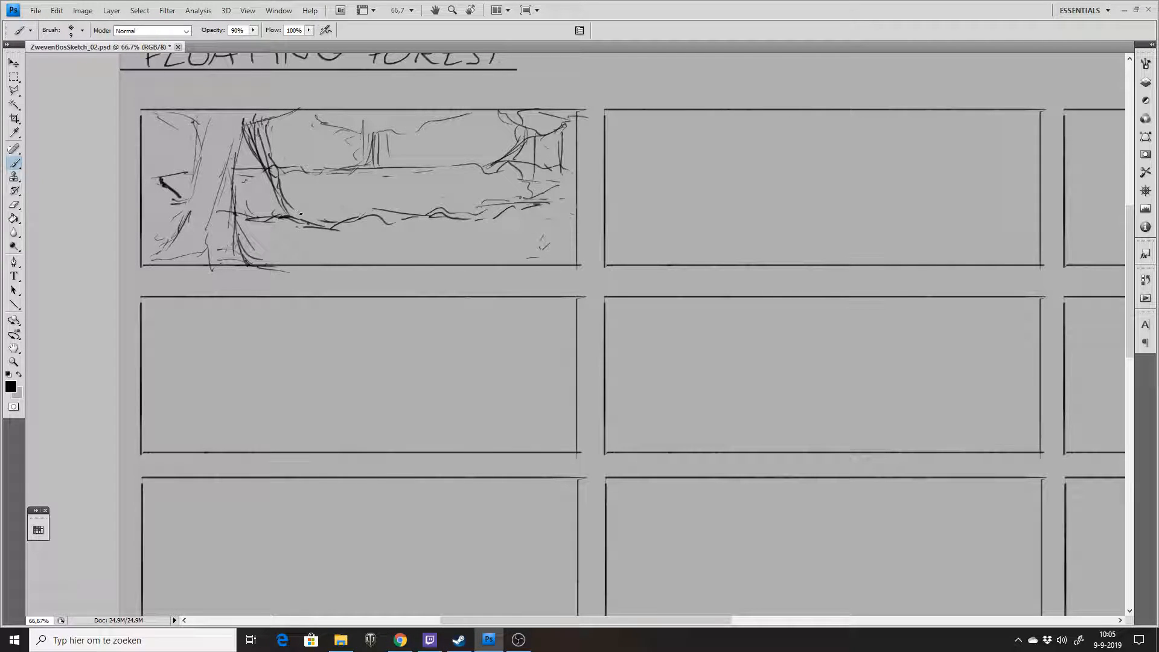
left_click_drag(265, 173, 302, 227)
left_click_drag(360, 167, 364, 139)
left_click_drag(369, 162, 371, 135)
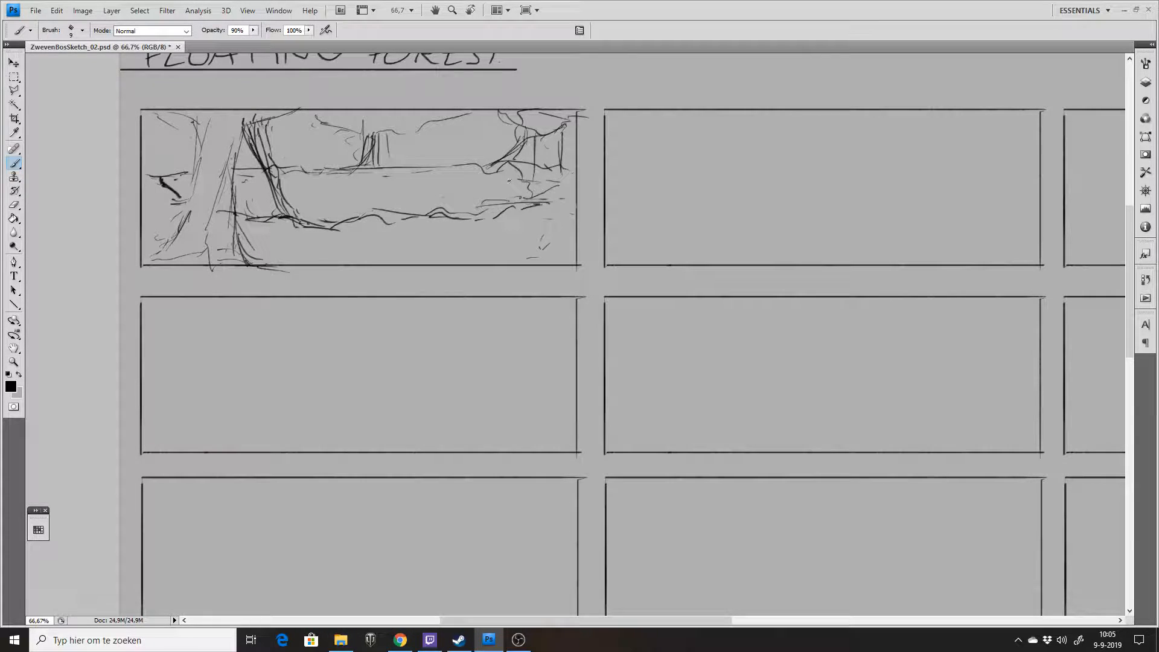
Add short branch strokes at the right support and hanging foliage along the frame's upper edge around the large trunk.
left_click_drag(520, 151, 546, 134)
left_click_drag(466, 150, 469, 160)
left_click_drag(260, 134, 282, 113)
mouse_move(289, 112)
left_mouse_down()
mouse_move(289, 145)
mouse_move(298, 134)
left_mouse_up()
left_click_drag(292, 93, 298, 100)
mouse_move(147, 107)
left_mouse_down()
mouse_move(165, 109)
mouse_move(233, 111)
mouse_move(172, 112)
mouse_move(174, 132)
mouse_move(192, 111)
mouse_move(223, 110)
mouse_move(164, 113)
mouse_move(151, 128)
mouse_move(151, 177)
left_mouse_up()
left_click_drag(156, 151, 152, 179)
mouse_move(163, 114)
left_mouse_down()
mouse_move(189, 117)
mouse_move(182, 157)
left_mouse_up()
left_click_drag(187, 141, 183, 163)
mouse_move(208, 113)
left_mouse_down()
mouse_move(335, 106)
mouse_move(314, 132)
mouse_move(316, 121)
mouse_move(353, 109)
left_mouse_up()
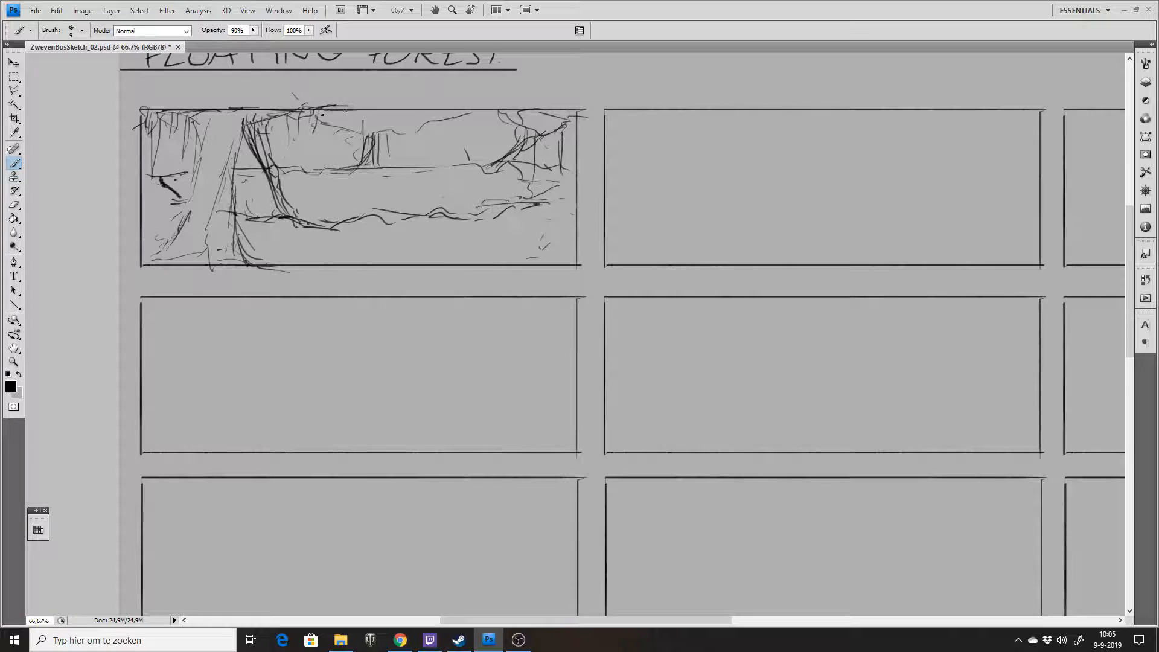
Darken the canopy along the frame's upper edge and build up the background tree's trunk and branches.
mouse_move(152, 115)
left_mouse_down()
mouse_move(151, 141)
mouse_move(207, 110)
left_mouse_up()
mouse_move(173, 117)
left_mouse_down()
mouse_move(231, 111)
mouse_move(194, 129)
mouse_move(363, 111)
mouse_move(328, 139)
mouse_move(395, 129)
mouse_move(385, 148)
left_mouse_up()
mouse_move(358, 128)
left_mouse_down()
mouse_move(355, 165)
mouse_move(389, 146)
mouse_move(395, 159)
mouse_move(387, 136)
mouse_move(391, 163)
mouse_move(376, 171)
mouse_move(445, 142)
mouse_move(411, 131)
mouse_move(468, 113)
left_mouse_up()
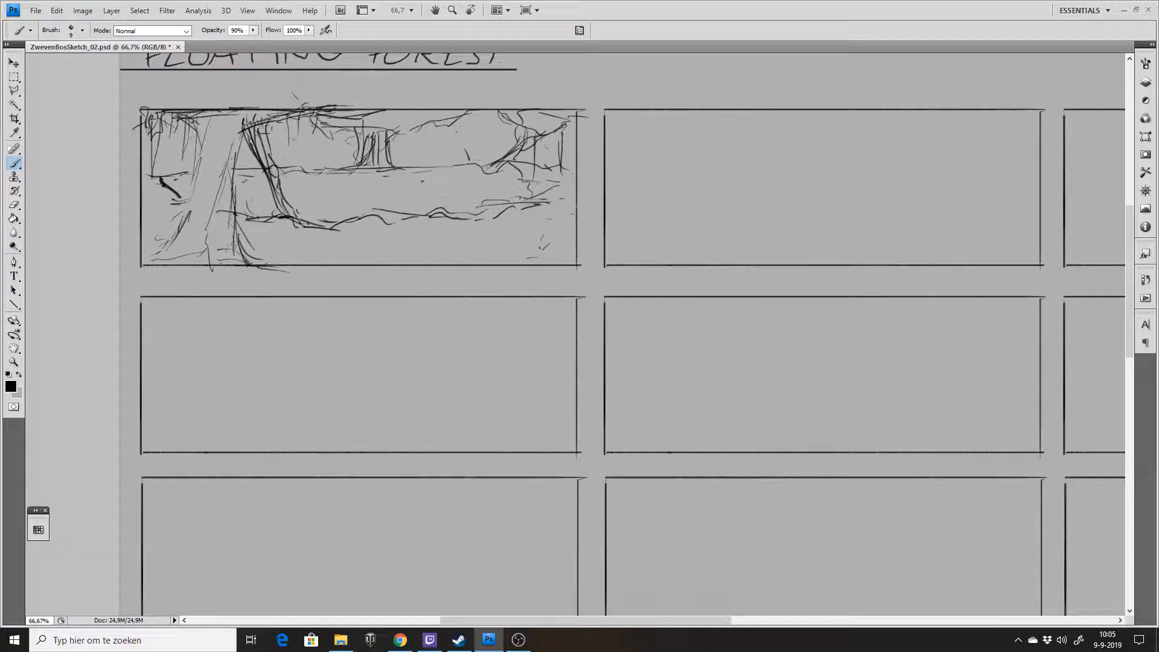
Sketch low bushes and ground texture along the slab's far edge, continuing on both sides of the large trunk.
mouse_move(437, 172)
left_mouse_down()
mouse_move(415, 175)
mouse_move(435, 181)
left_mouse_up()
mouse_move(279, 170)
left_mouse_down()
mouse_move(322, 163)
mouse_move(361, 173)
mouse_move(308, 169)
mouse_move(385, 149)
mouse_move(391, 127)
mouse_move(297, 166)
mouse_move(353, 177)
mouse_move(306, 181)
mouse_move(454, 178)
mouse_move(460, 163)
mouse_move(482, 172)
mouse_move(387, 177)
mouse_move(405, 182)
mouse_move(317, 168)
mouse_move(345, 172)
left_mouse_up()
key("e")
key("b")
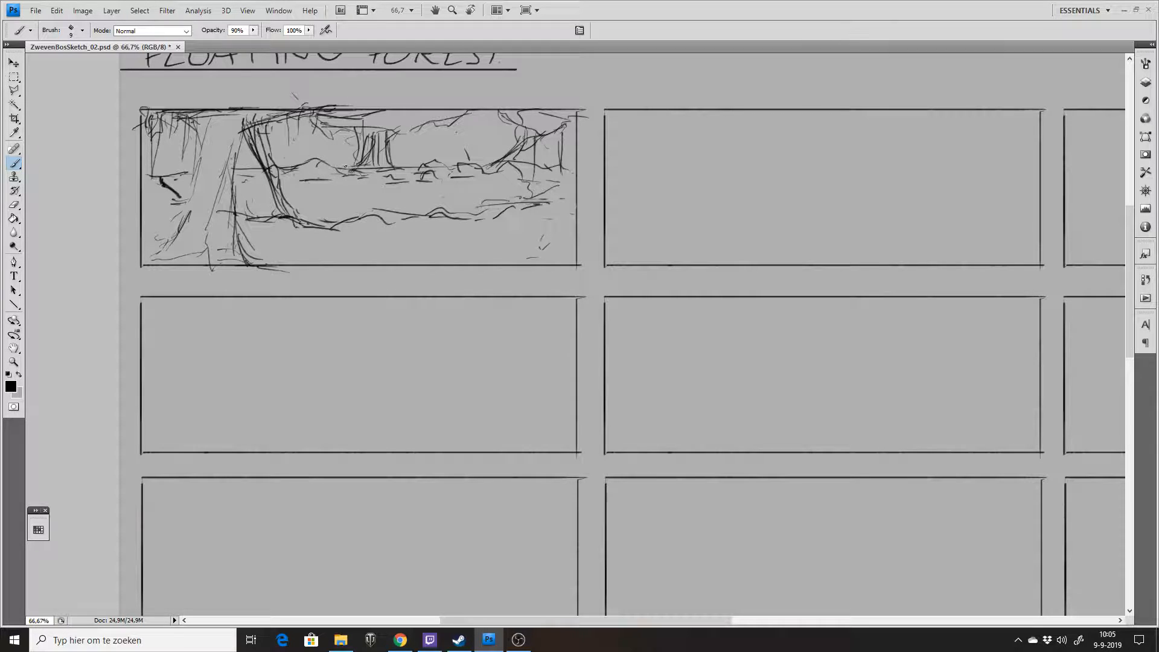
mouse_move(239, 172)
left_mouse_down()
mouse_move(253, 169)
mouse_move(161, 180)
left_mouse_up()
Draw a root hanging below the slab's middle and small plants on the slab's surface above it.
mouse_move(314, 163)
left_mouse_down()
mouse_move(376, 177)
mouse_move(404, 252)
left_mouse_up()
left_click_drag(402, 204, 403, 247)
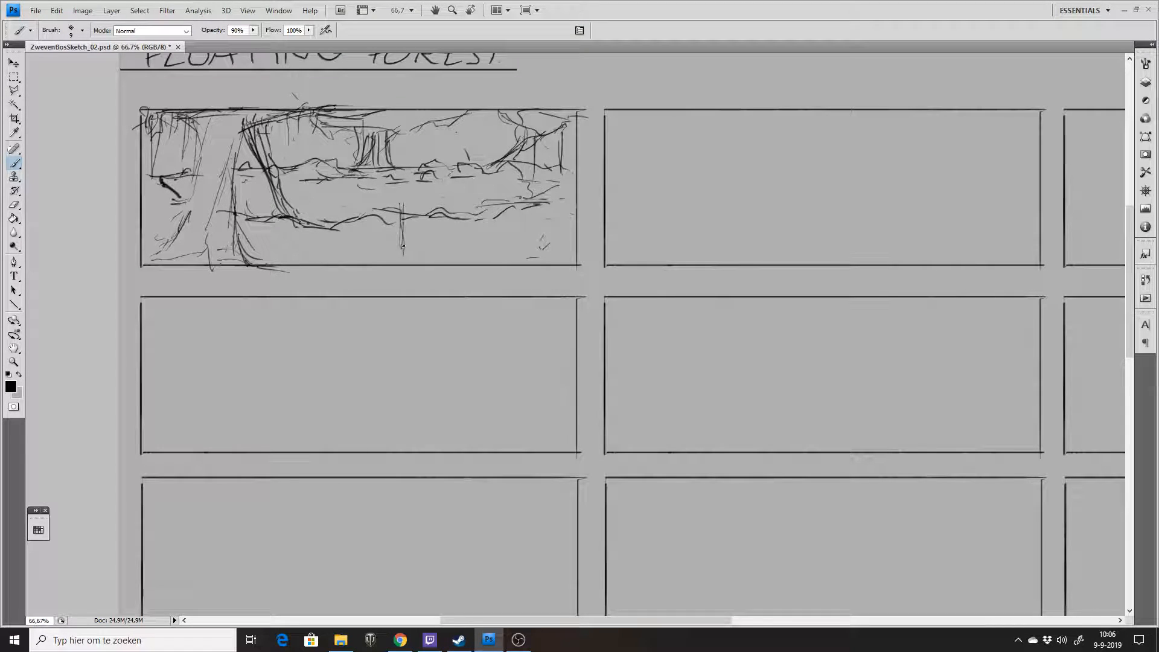
left_click_drag(352, 203, 393, 204)
mouse_move(367, 205)
left_mouse_down()
mouse_move(400, 206)
mouse_move(334, 206)
mouse_move(357, 197)
mouse_move(400, 254)
left_mouse_up()
mouse_move(361, 190)
left_mouse_down()
mouse_move(392, 197)
mouse_move(318, 204)
mouse_move(336, 191)
mouse_move(418, 205)
mouse_move(379, 215)
left_mouse_up()
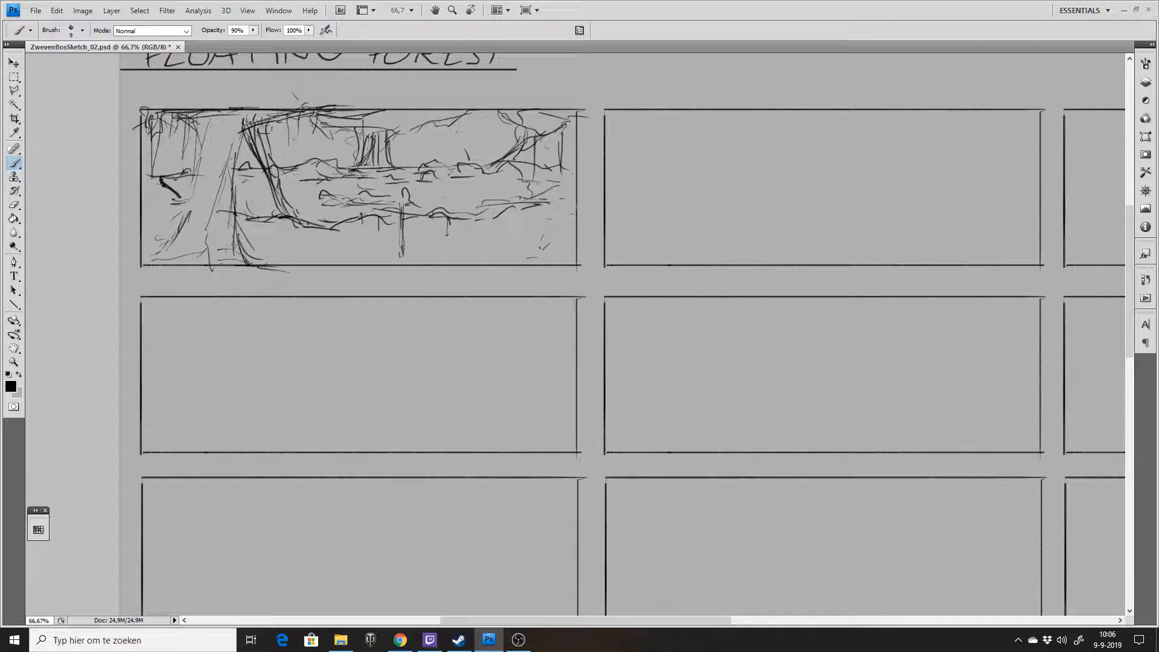
Add hanging roots beneath the slab's right half and darken its near edge with contour strokes.
mouse_move(447, 218)
left_mouse_down()
mouse_move(499, 231)
mouse_move(500, 202)
mouse_move(541, 193)
mouse_move(423, 205)
left_mouse_up()
mouse_move(501, 198)
left_mouse_down()
mouse_move(448, 208)
mouse_move(517, 190)
mouse_move(482, 201)
mouse_move(500, 199)
left_mouse_up()
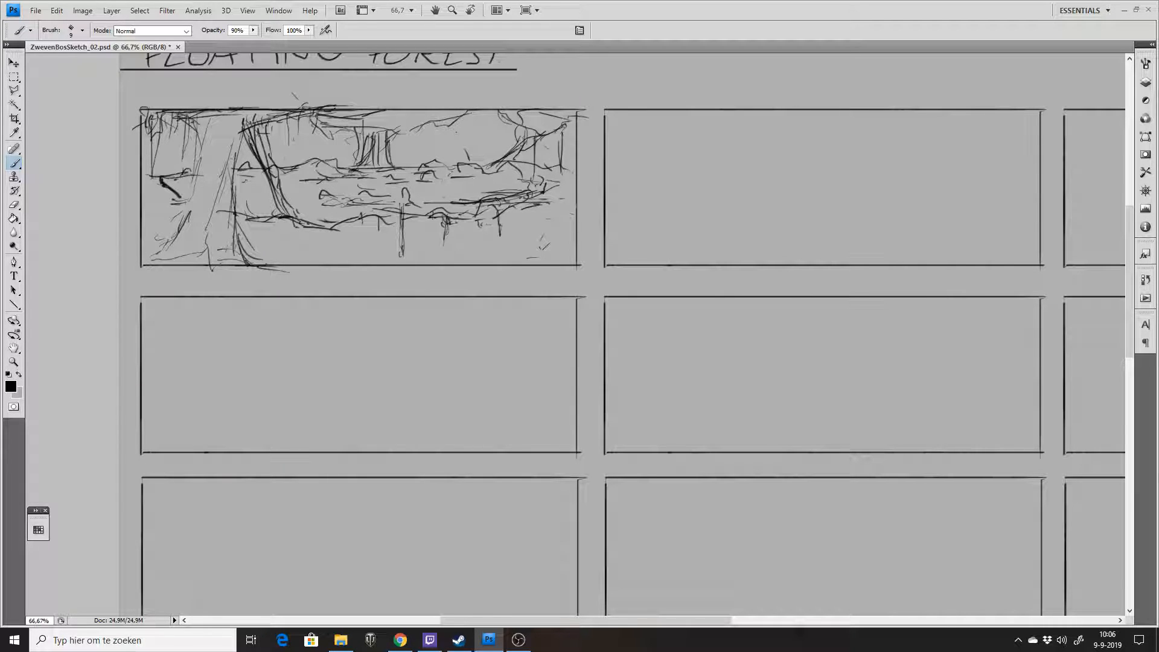
left_click_drag(412, 215, 435, 207)
left_click_drag(481, 205, 444, 208)
left_click_drag(298, 208, 388, 215)
mouse_move(312, 207)
left_mouse_down()
mouse_move(304, 223)
mouse_move(347, 220)
left_mouse_up()
mouse_move(322, 207)
left_mouse_down()
mouse_move(381, 206)
mouse_move(382, 222)
left_mouse_up()
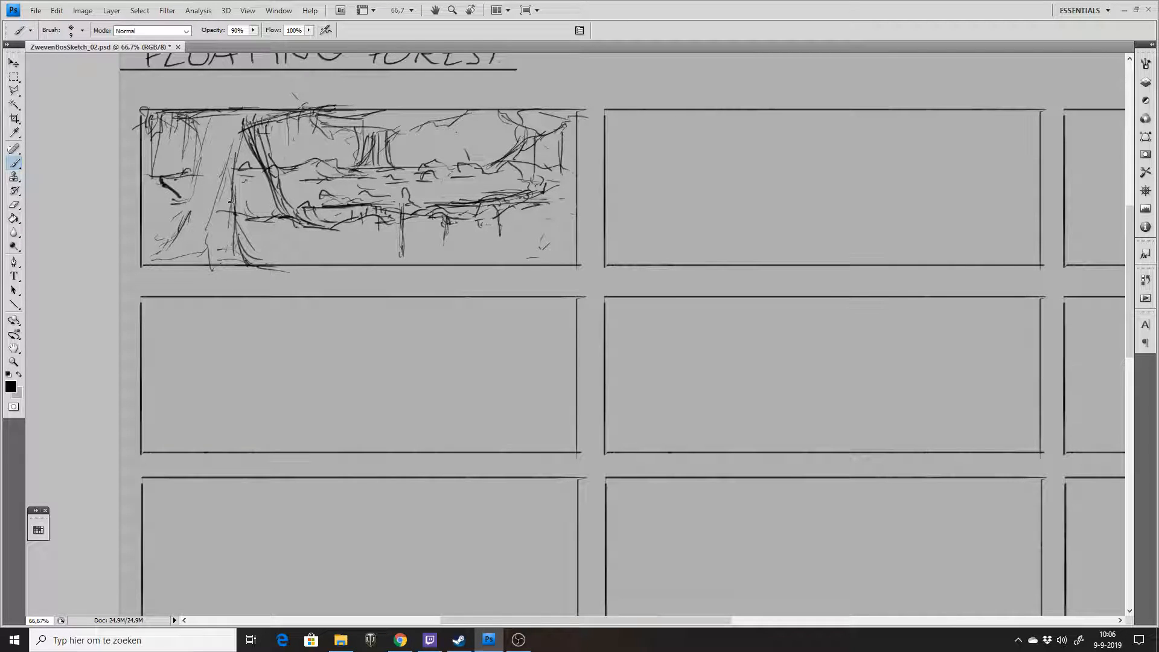
Darken the slab's near edge beside the large trunk, reinforce the trunk's contours and draw the ground line along the first frame's base.
left_click_drag(235, 208, 275, 212)
mouse_move(175, 187)
left_mouse_down()
mouse_move(189, 196)
mouse_move(185, 220)
left_mouse_up()
left_click_drag(201, 128, 183, 212)
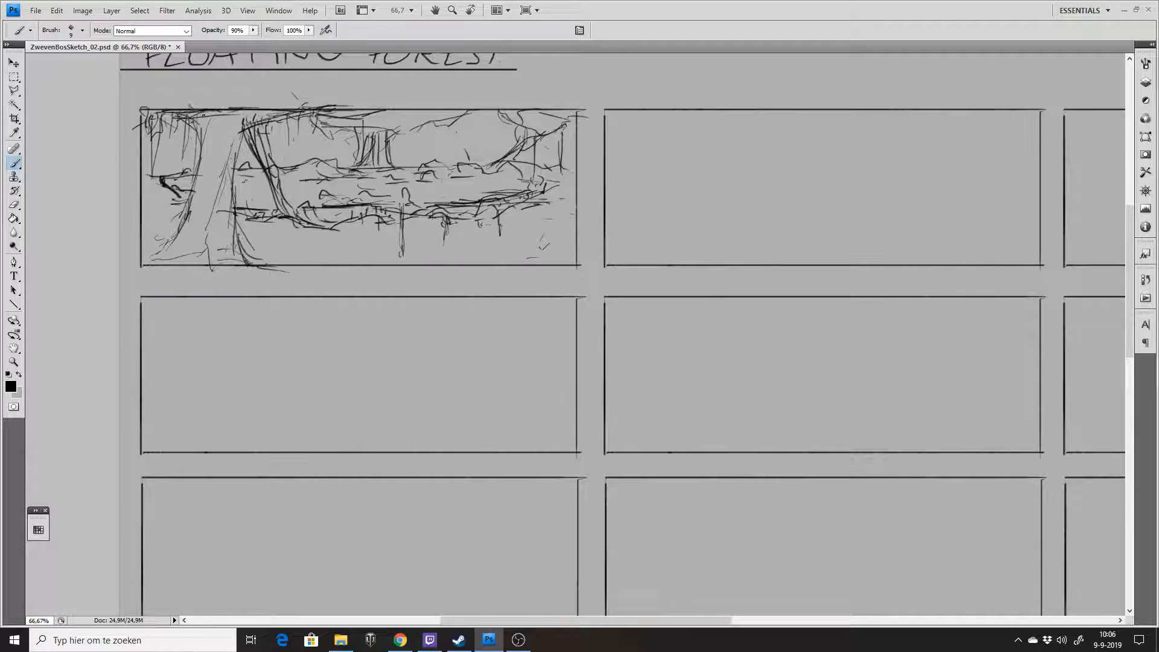
left_click_drag(239, 138, 237, 161)
mouse_move(267, 260)
left_mouse_down()
mouse_move(516, 263)
mouse_move(562, 251)
mouse_move(442, 262)
left_mouse_up()
Sketch a tall leaning trunk along the first frame's right edge with long vertical strokes and save the document.
left_click_drag(539, 198, 525, 252)
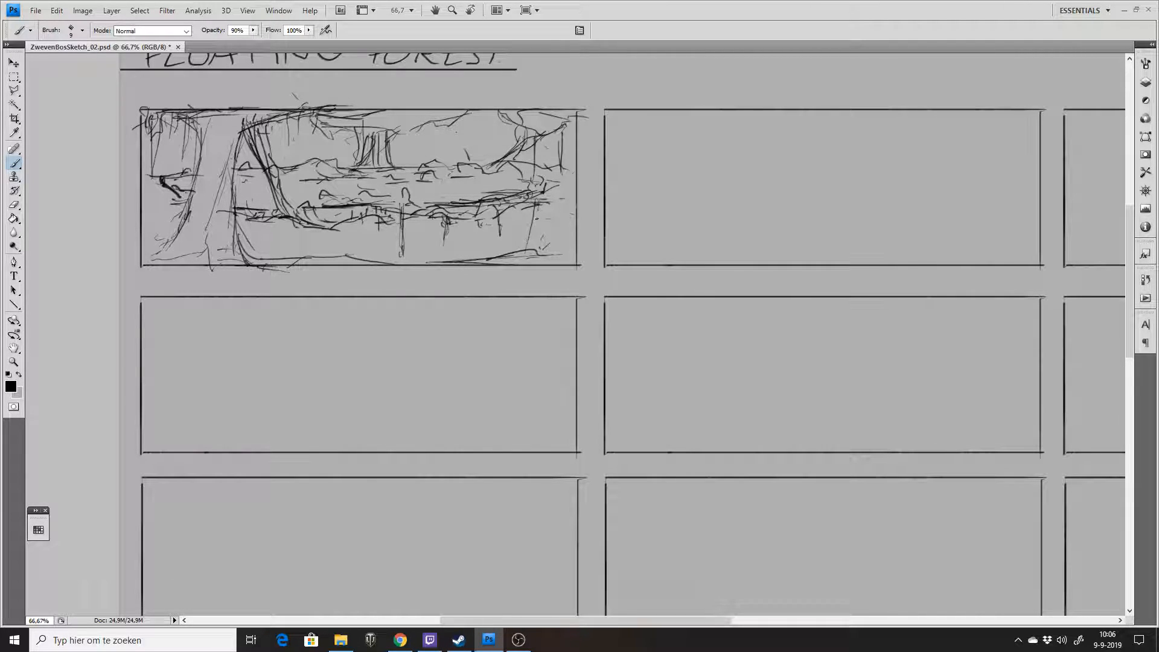
key("ctrl+z")
mouse_move(547, 198)
left_mouse_down()
mouse_move(571, 176)
mouse_move(535, 214)
mouse_move(536, 253)
left_mouse_up()
mouse_move(564, 197)
left_mouse_down()
mouse_move(556, 241)
mouse_move(545, 235)
left_mouse_up()
left_click_drag(570, 175, 542, 255)
left_click_drag(582, 107, 550, 260)
mouse_move(571, 125)
left_mouse_down()
mouse_move(560, 170)
mouse_move(517, 202)
mouse_move(552, 173)
mouse_move(526, 200)
mouse_move(565, 247)
left_mouse_up()
key("ctrl+s")
left_click_drag(581, 158, 563, 252)
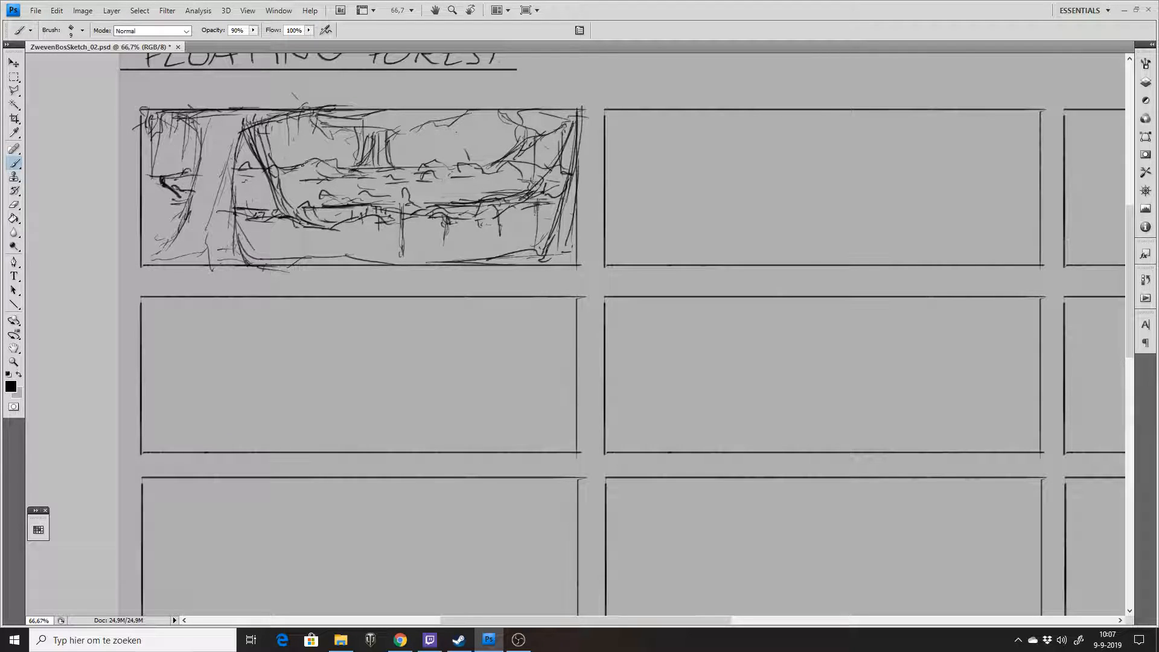
Add detail to the bushes and upper branches in the first frame and darken the large trunk's contour beside the slab.
mouse_move(347, 170)
left_mouse_down()
mouse_move(301, 187)
mouse_move(247, 182)
mouse_move(282, 210)
mouse_move(234, 209)
mouse_move(234, 164)
mouse_move(265, 121)
left_mouse_up()
left_click_drag(238, 227, 247, 259)
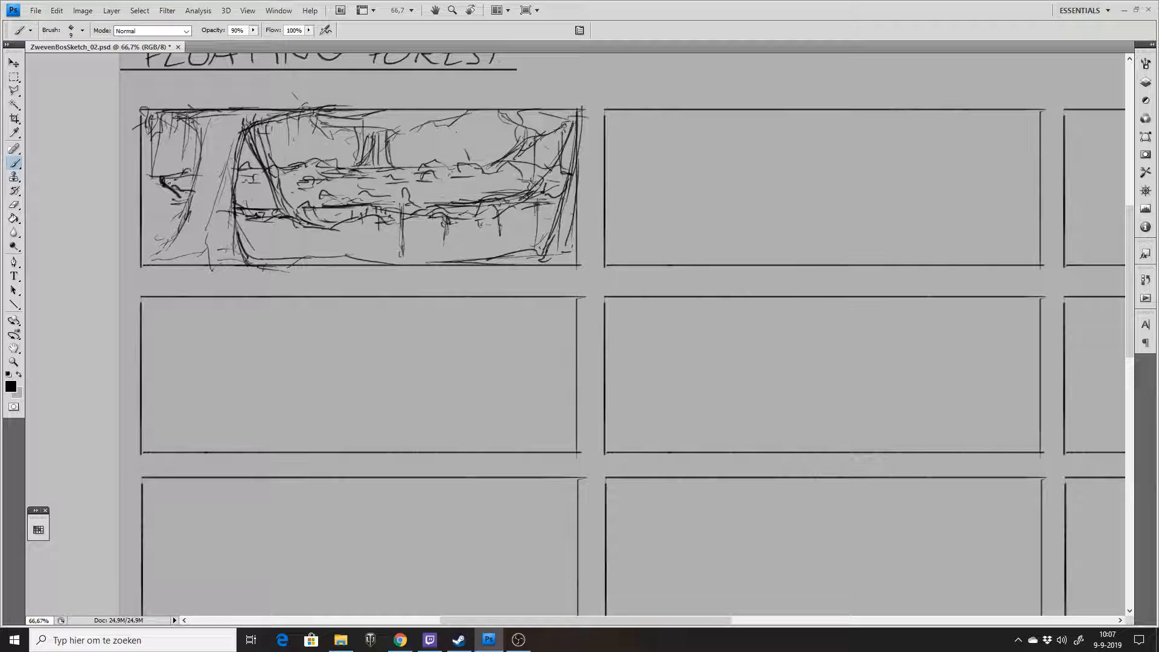
left_click_drag(181, 201, 186, 203)
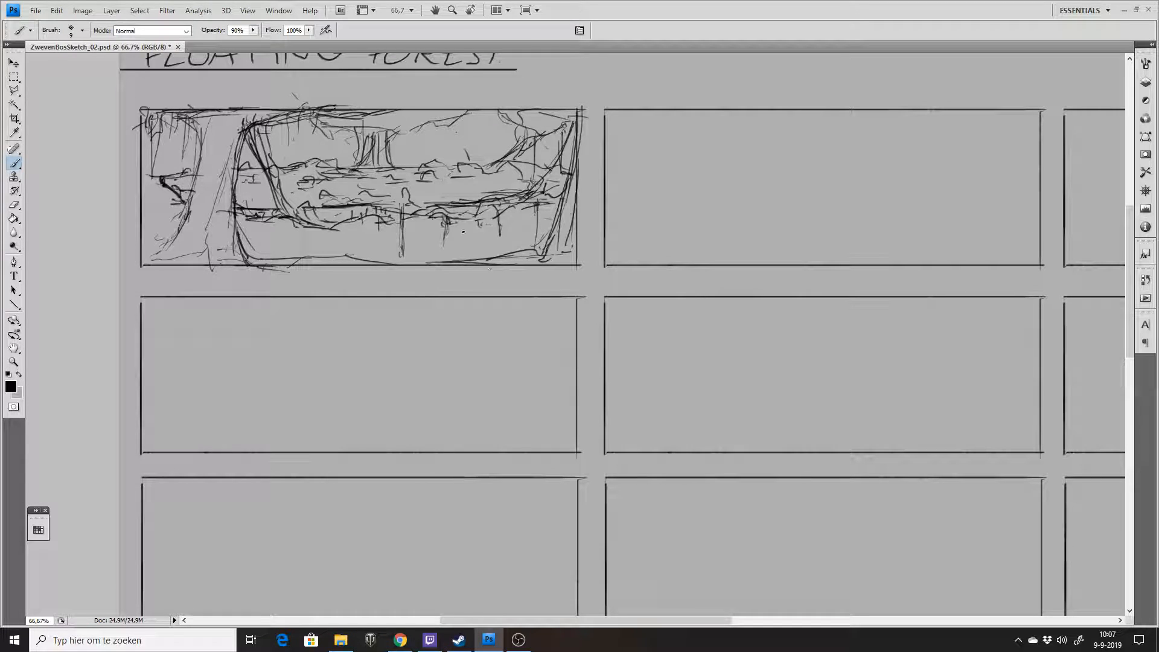
Begin the second frame of the left column with an arching trunk at its left side and sagging branches with hanging strands along the top.
key("z")
left_click(414, 347)
left_click(417, 344, "alt")
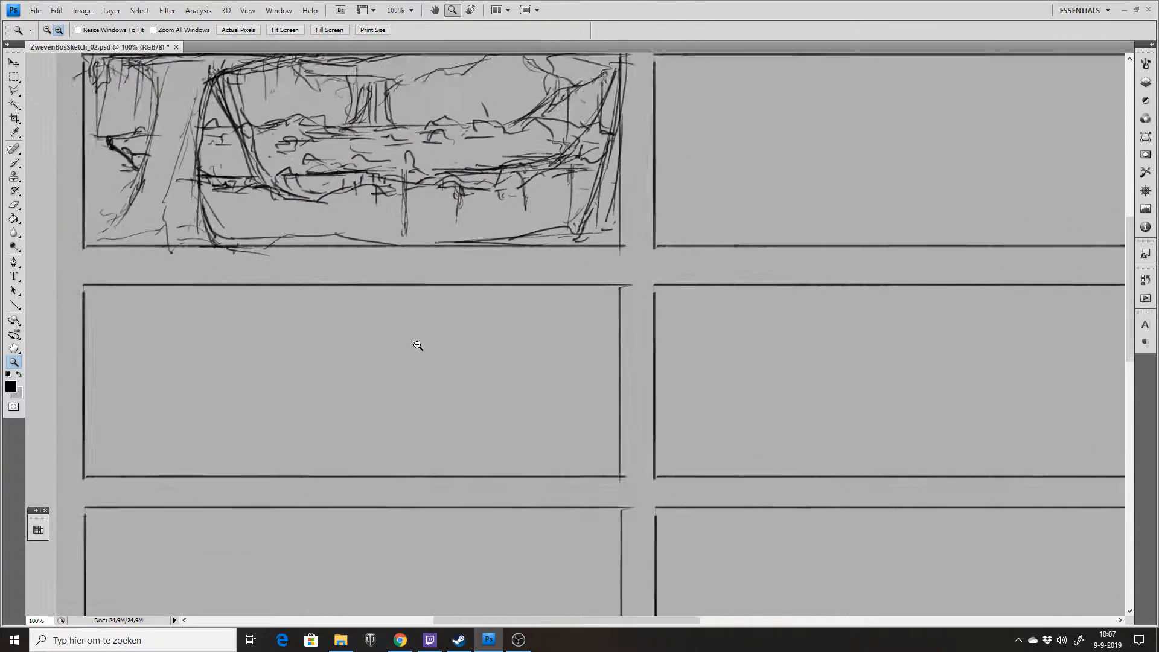
left_click(385, 334, "alt")
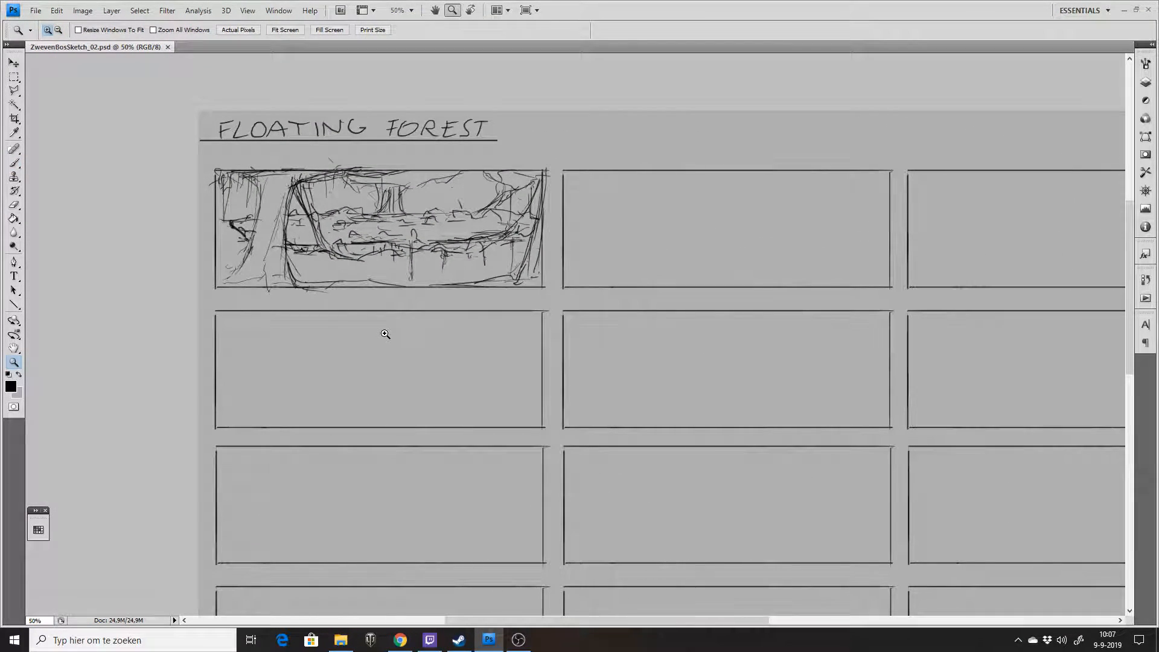
key("b")
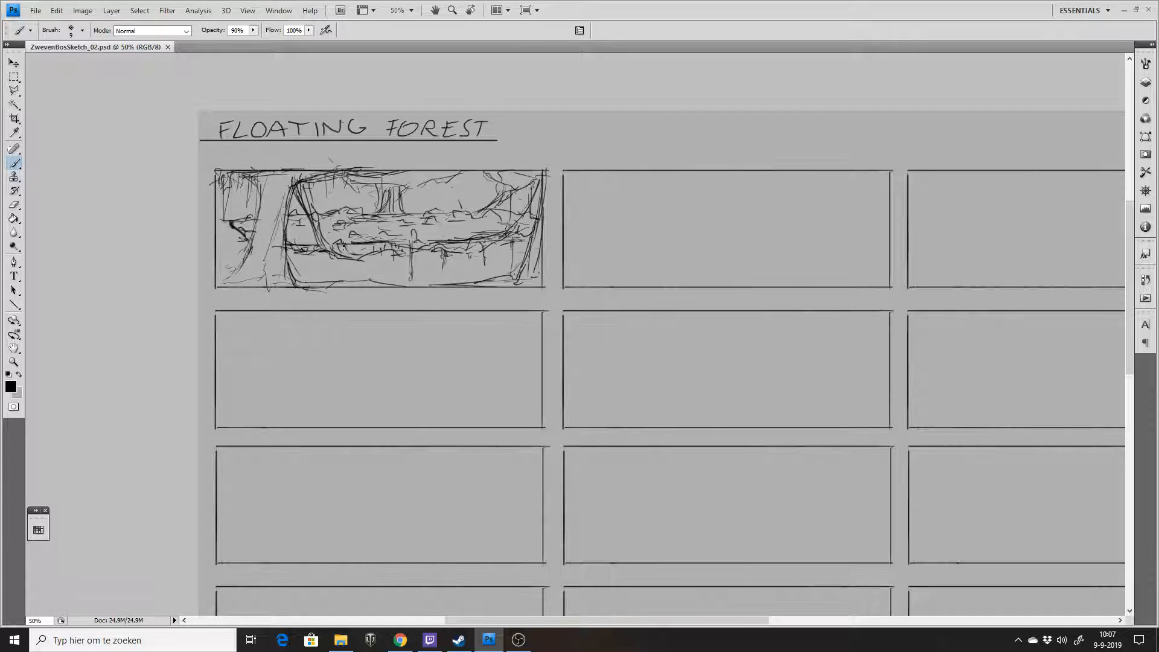
mouse_move(225, 424)
left_mouse_down()
mouse_move(234, 370)
mouse_move(240, 421)
mouse_move(237, 352)
mouse_move(265, 338)
mouse_move(364, 348)
mouse_move(423, 319)
mouse_move(377, 332)
mouse_move(247, 310)
mouse_move(282, 375)
left_mouse_up()
mouse_move(288, 326)
left_mouse_down()
mouse_move(285, 362)
mouse_move(253, 310)
mouse_move(306, 350)
mouse_move(307, 379)
left_mouse_up()
left_click_drag(362, 335, 355, 374)
mouse_move(325, 338)
left_mouse_down()
mouse_move(443, 307)
mouse_move(429, 315)
mouse_move(466, 306)
mouse_move(459, 335)
mouse_move(533, 319)
left_mouse_up()
left_click_drag(427, 315, 549, 324)
left_click_drag(527, 332, 536, 330)
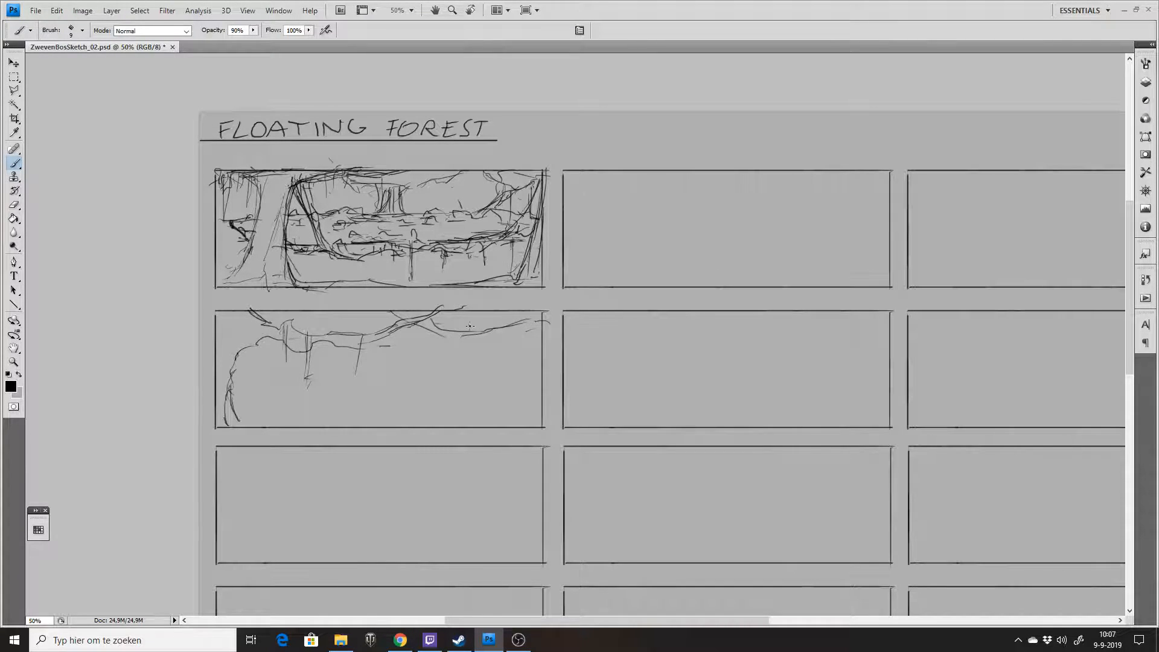
Outline a long, flat floating slab across the second frame's middle and add trunks and small shapes around the overhead branch.
left_click_drag(362, 332, 356, 390)
mouse_move(285, 332)
left_mouse_down()
mouse_move(281, 384)
mouse_move(458, 395)
mouse_move(534, 385)
left_mouse_up()
mouse_move(306, 374)
left_mouse_down()
mouse_move(416, 371)
mouse_move(534, 388)
left_mouse_up()
mouse_move(263, 382)
left_mouse_down()
mouse_move(301, 397)
mouse_move(486, 405)
left_mouse_up()
left_click_drag(263, 325, 385, 333)
mouse_move(298, 322)
left_mouse_down()
mouse_move(415, 330)
mouse_move(312, 330)
mouse_move(321, 321)
mouse_move(306, 339)
left_mouse_up()
mouse_move(250, 380)
left_mouse_down()
mouse_move(293, 374)
mouse_move(242, 382)
mouse_move(318, 402)
mouse_move(308, 383)
mouse_move(260, 385)
mouse_move(390, 400)
mouse_move(365, 401)
mouse_move(530, 387)
left_mouse_up()
left_click_drag(417, 373, 544, 379)
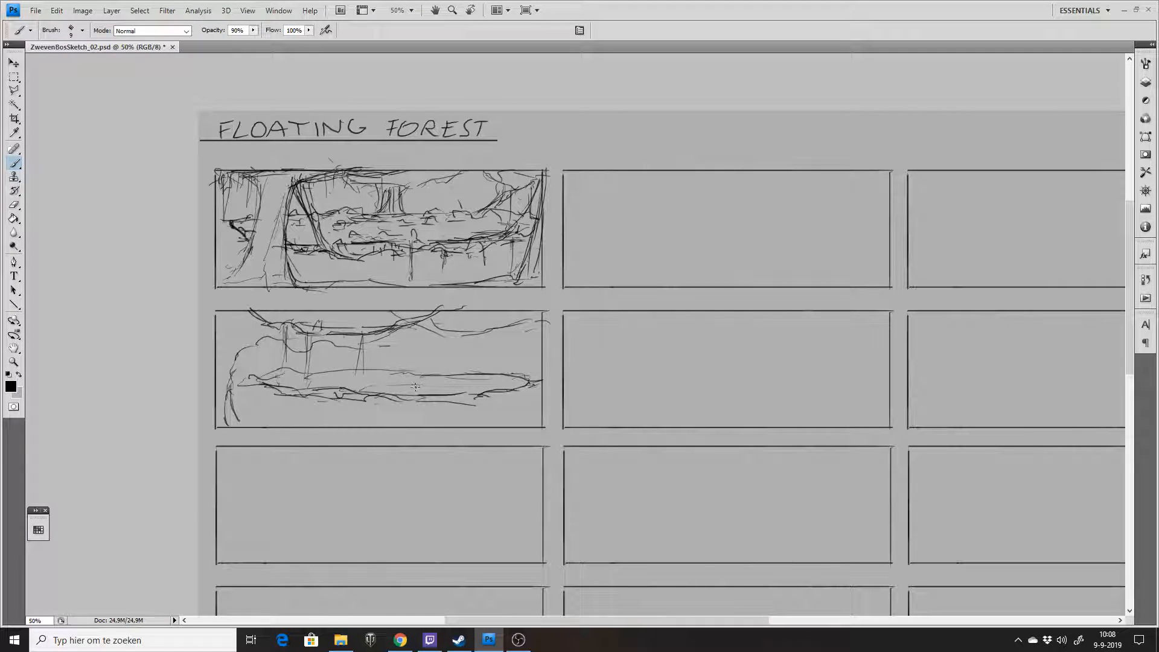
Add bushes and plants on the second frame's slab, darken the arching trunk and mark the ground below with loose strokes.
mouse_move(426, 361)
left_mouse_down()
mouse_move(421, 385)
mouse_move(423, 349)
mouse_move(430, 384)
left_mouse_up()
mouse_move(444, 375)
left_mouse_down()
mouse_move(450, 355)
mouse_move(440, 362)
mouse_move(459, 386)
mouse_move(503, 386)
mouse_move(389, 379)
mouse_move(427, 377)
mouse_move(387, 366)
mouse_move(384, 387)
mouse_move(361, 365)
mouse_move(391, 381)
left_mouse_up()
mouse_move(231, 373)
left_mouse_down()
mouse_move(271, 339)
mouse_move(241, 354)
mouse_move(232, 423)
left_mouse_up()
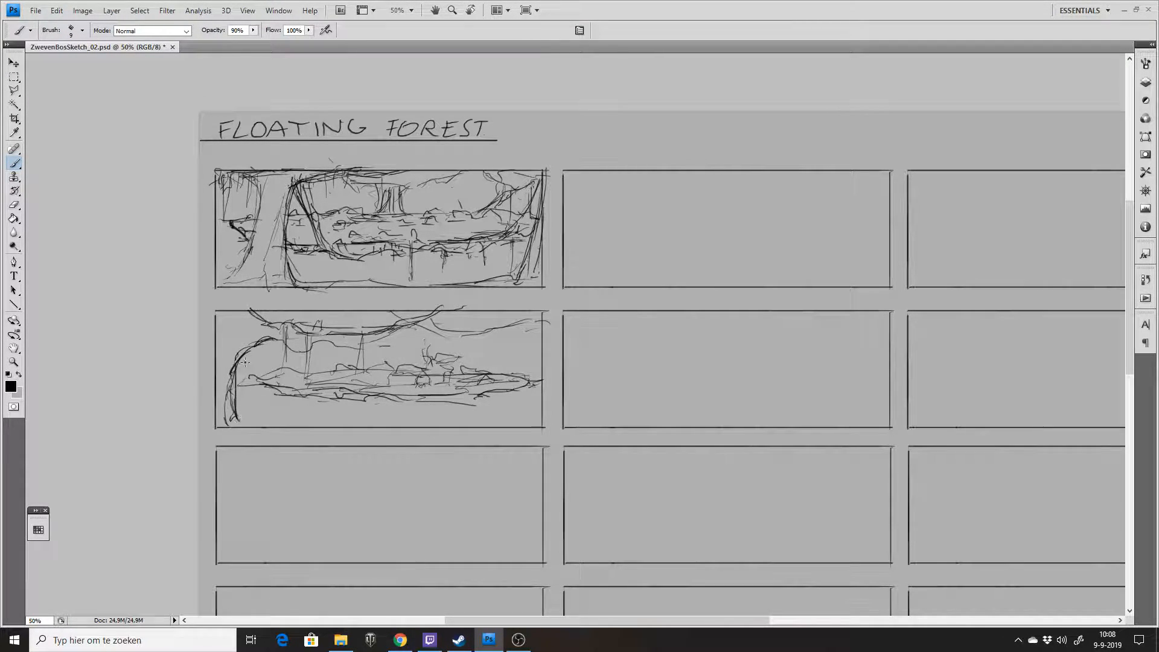
mouse_move(240, 324)
left_mouse_down()
mouse_move(223, 425)
mouse_move(268, 423)
left_mouse_up()
left_click_drag(429, 417, 478, 413)
left_click_drag(533, 414, 523, 415)
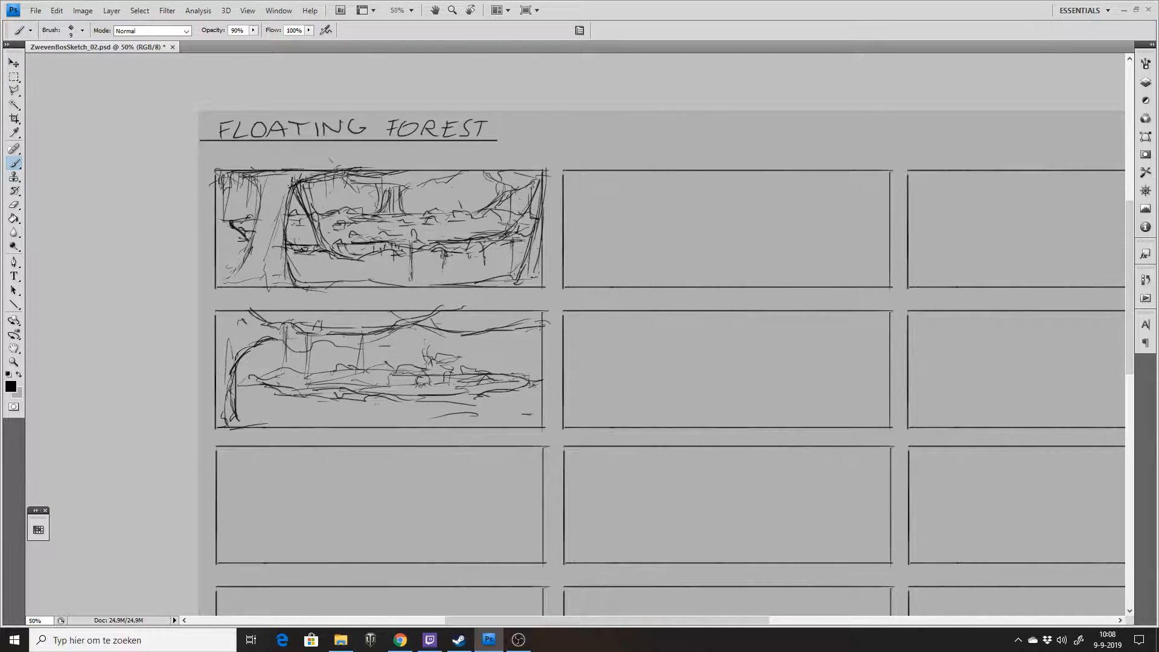
Sketch the rough outline of a floating landmass extending from the left edge of the left column's third frame.
key("z")
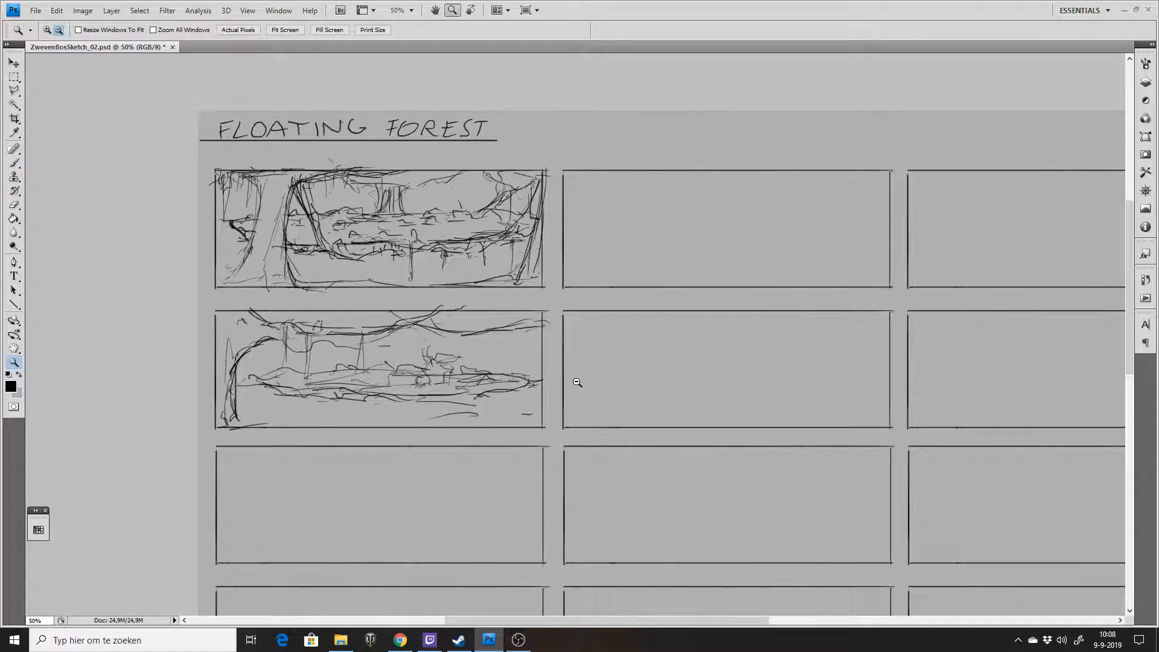
left_click(574, 393, "alt")
left_click(391, 318)
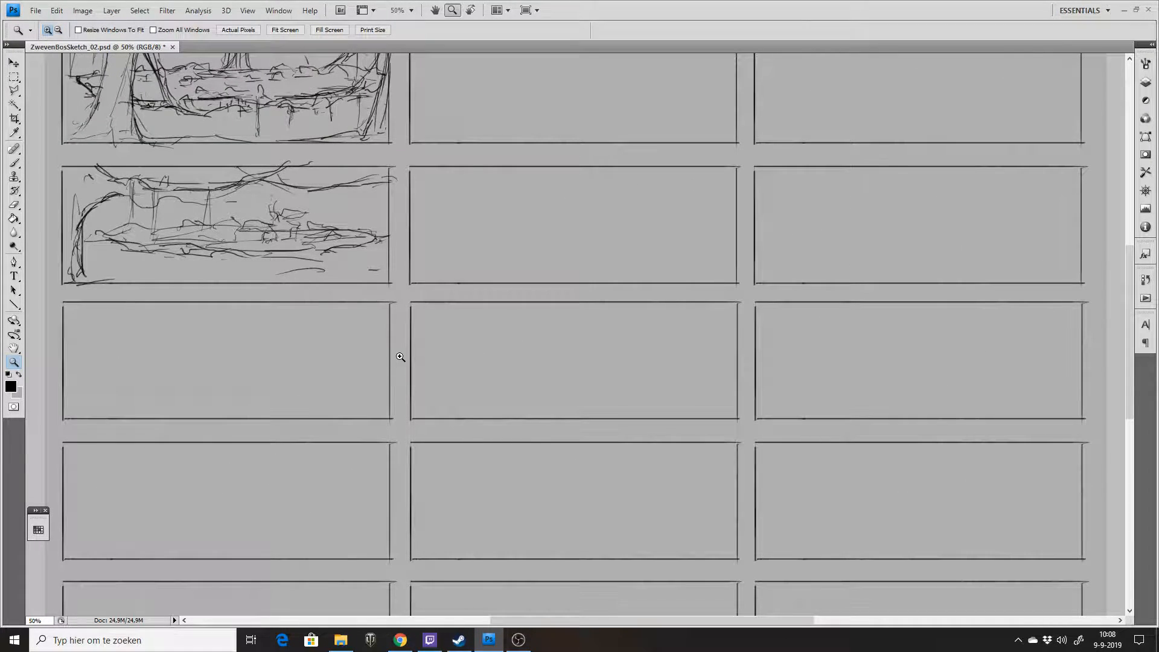
left_click_drag(404, 354, 556, 335)
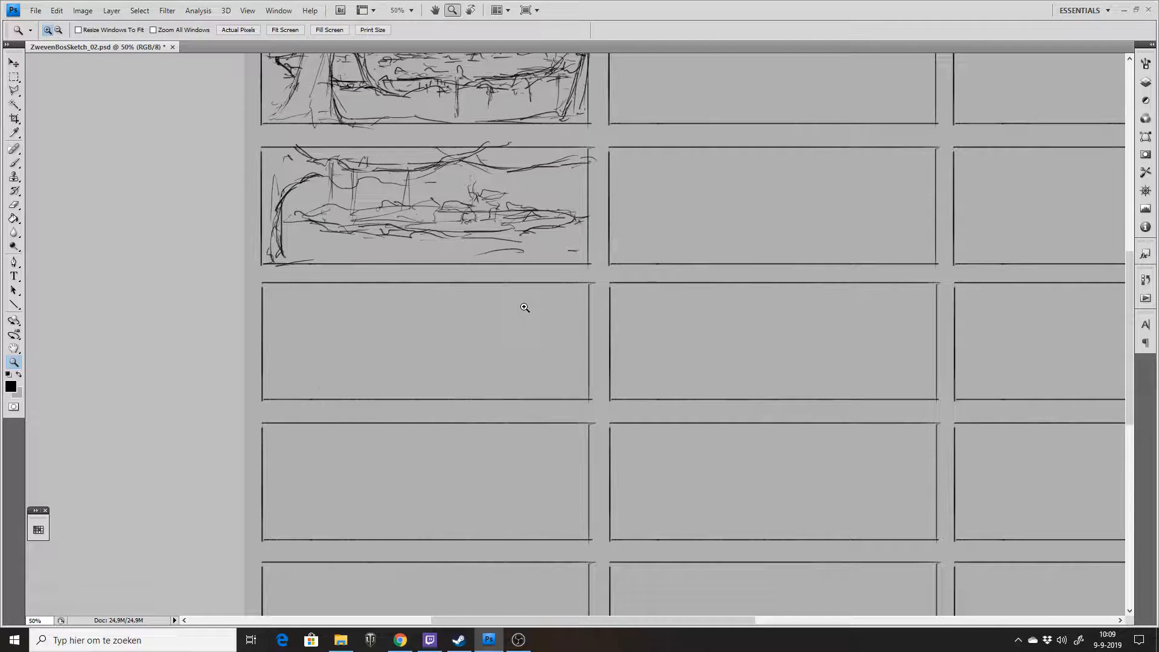
key("b")
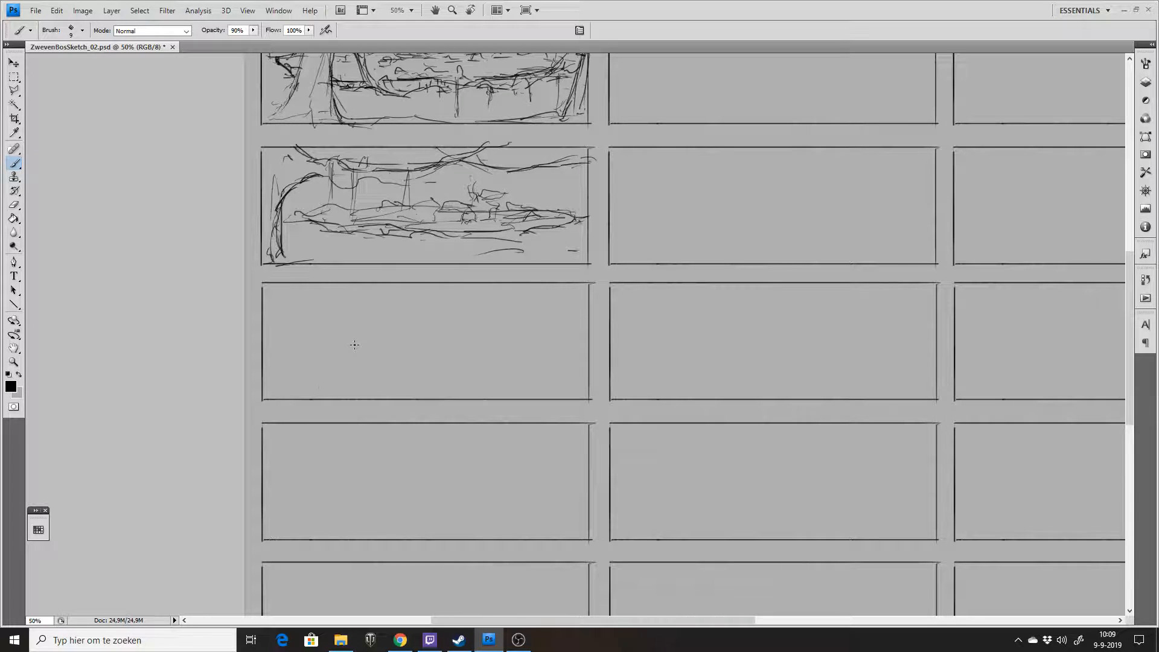
mouse_move(382, 334)
left_mouse_down()
mouse_move(480, 318)
mouse_move(498, 332)
mouse_move(412, 352)
left_mouse_up()
mouse_move(400, 353)
left_mouse_down()
mouse_move(422, 363)
mouse_move(447, 352)
mouse_move(445, 367)
mouse_move(410, 384)
left_mouse_up()
left_click_drag(275, 329, 285, 325)
left_click_drag(383, 329, 408, 332)
mouse_move(280, 331)
left_mouse_down()
mouse_move(273, 357)
mouse_move(396, 334)
mouse_move(336, 378)
left_mouse_up()
mouse_move(272, 392)
left_mouse_down()
mouse_move(383, 381)
mouse_move(347, 395)
mouse_move(397, 392)
mouse_move(501, 343)
mouse_move(454, 392)
left_mouse_up()
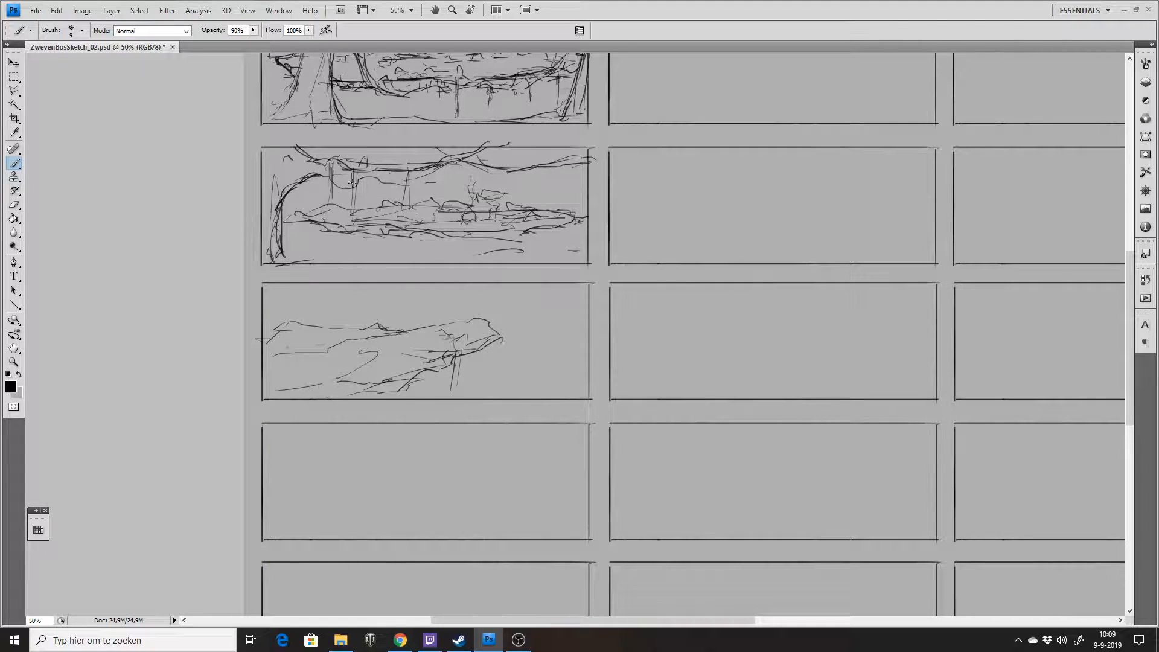
Draw bushes and surface lines on the left part of the third frame's landmass and strengthen its pointed right tip.
mouse_move(293, 326)
left_mouse_down()
mouse_move(339, 331)
mouse_move(326, 351)
left_mouse_up()
left_click_drag(343, 341, 354, 335)
left_click_drag(264, 349, 336, 348)
left_click_drag(502, 344, 464, 355)
Draw a branch rising from the landmass's right tip and a large tree trunk at the third frame's right side.
mouse_move(483, 287)
left_mouse_down()
mouse_move(465, 321)
mouse_move(490, 287)
mouse_move(444, 325)
mouse_move(498, 283)
mouse_move(479, 314)
mouse_move(541, 308)
mouse_move(507, 282)
mouse_move(526, 298)
mouse_move(517, 394)
left_mouse_up()
left_click_drag(533, 275, 521, 375)
mouse_move(542, 281)
left_mouse_down()
mouse_move(543, 383)
mouse_move(516, 391)
left_mouse_up()
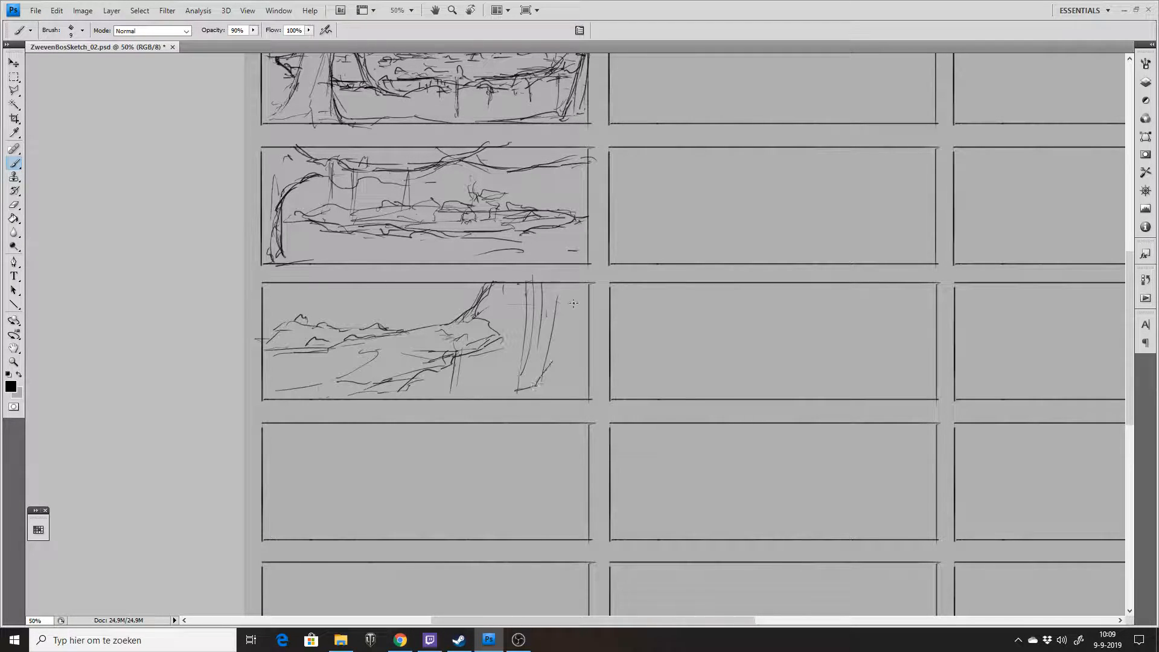
mouse_move(571, 281)
left_mouse_down()
mouse_move(578, 396)
mouse_move(506, 398)
mouse_move(529, 350)
left_mouse_up()
left_click_drag(534, 281, 527, 337)
Darken the rising branch and the landmass's upper and lower contours in the third frame, then save the document.
mouse_move(475, 329)
left_mouse_down()
mouse_move(481, 289)
mouse_move(486, 326)
mouse_move(473, 299)
mouse_move(376, 351)
mouse_move(463, 310)
left_mouse_up()
left_click_drag(396, 334, 464, 310)
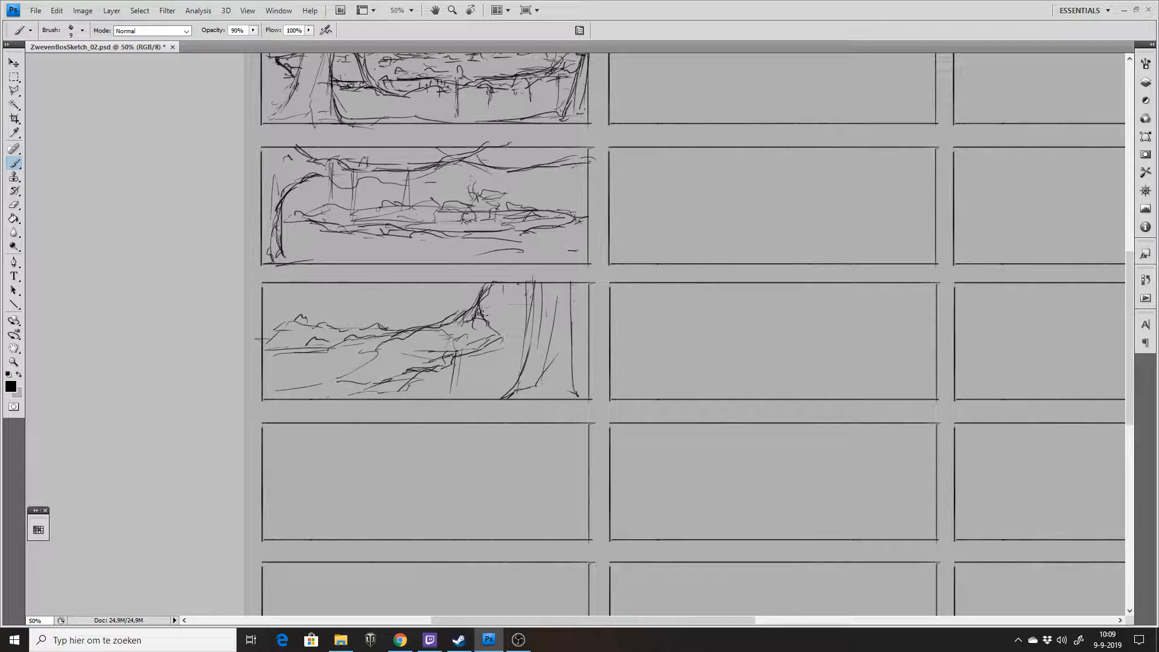
left_click_drag(433, 354, 428, 365)
left_click_drag(340, 378, 461, 361)
mouse_move(358, 370)
left_mouse_down()
mouse_move(435, 360)
mouse_move(492, 320)
mouse_move(471, 357)
mouse_move(483, 340)
left_mouse_up()
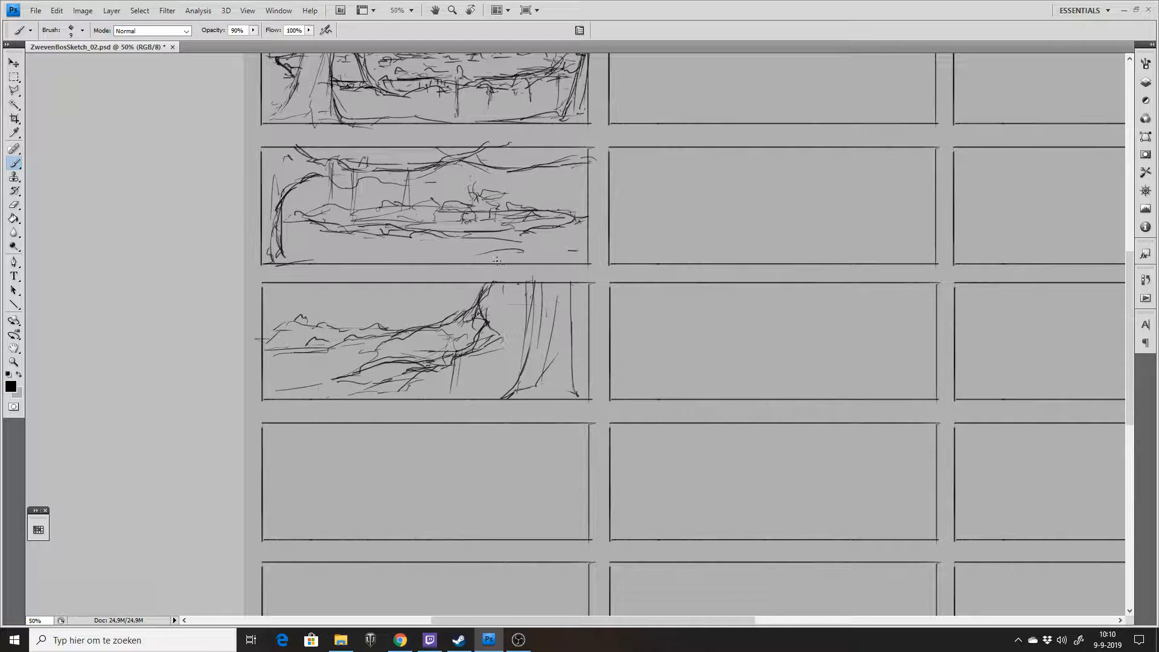
key("ctrl+s")
Extend the landmass's lower edge to the third frame's left side and strengthen both contours of the large trunk.
left_click_drag(376, 343, 406, 334)
left_click_drag(527, 281, 530, 331)
mouse_move(252, 396)
left_mouse_down()
mouse_move(366, 369)
mouse_move(418, 399)
mouse_move(438, 368)
left_mouse_up()
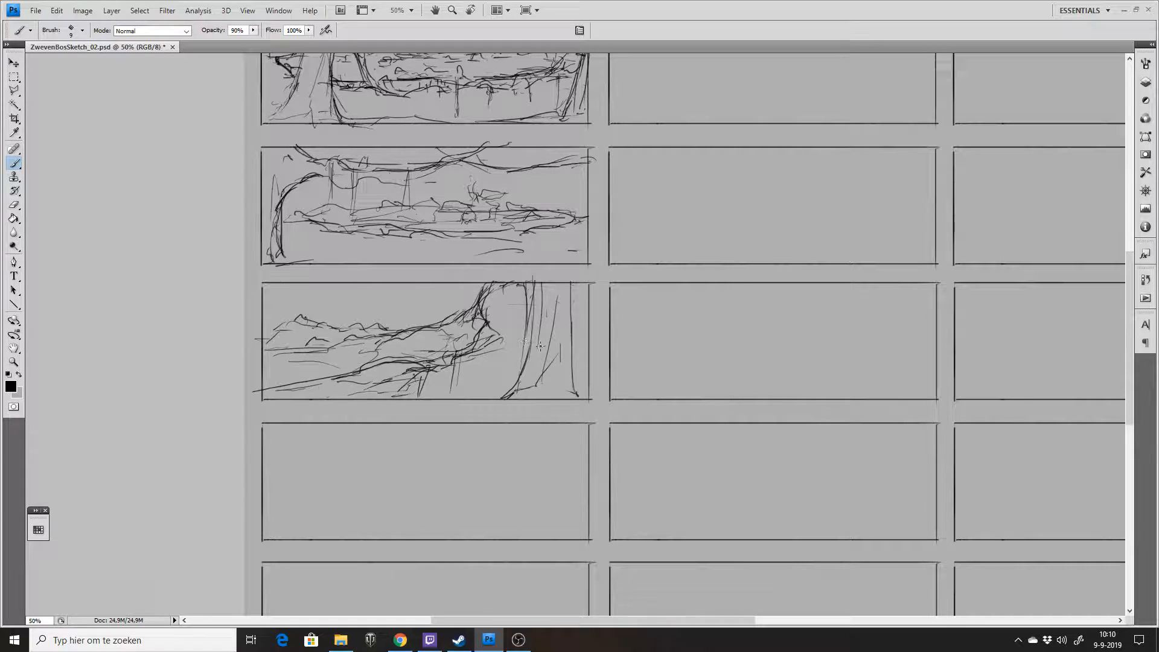
left_click_drag(518, 286, 529, 346)
left_click_drag(572, 285, 573, 384)
Add ground texture and thin background trunks at the far left of the third frame.
left_click_drag(625, 290, 678, 354)
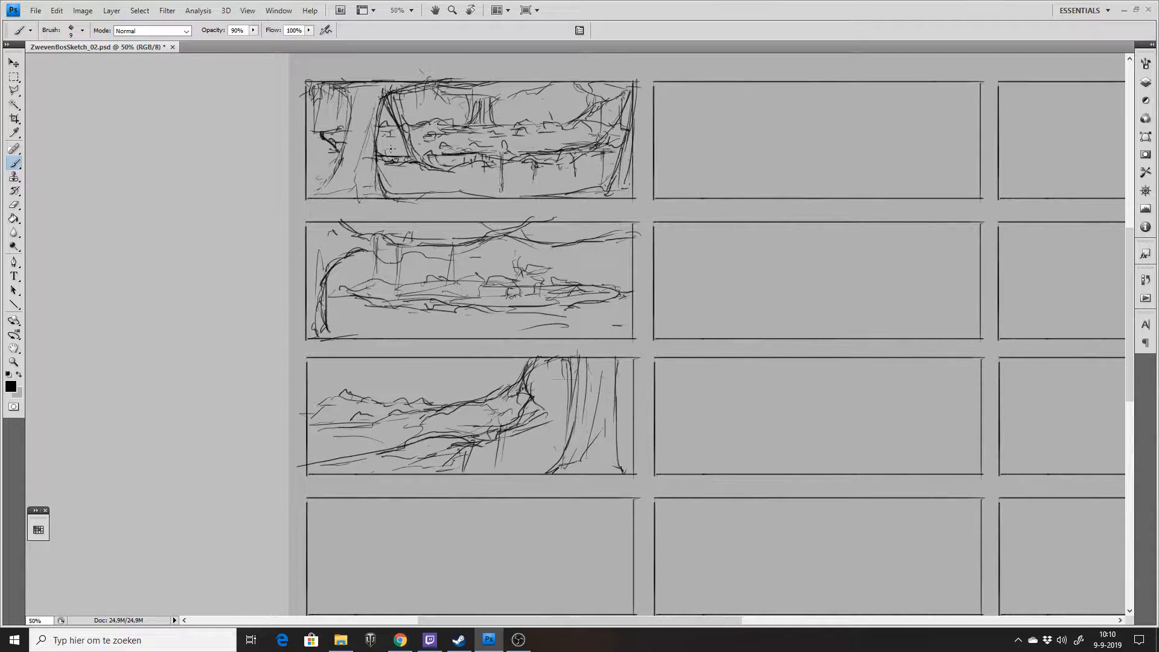
left_click_drag(312, 389, 343, 404)
mouse_move(337, 357)
left_mouse_down()
mouse_move(339, 392)
mouse_move(353, 394)
left_mouse_up()
Sketch a tree trunk at the left side of the left column's fourth frame with flat platforms extending from its upper part.
left_click_drag(685, 459, 757, 326)
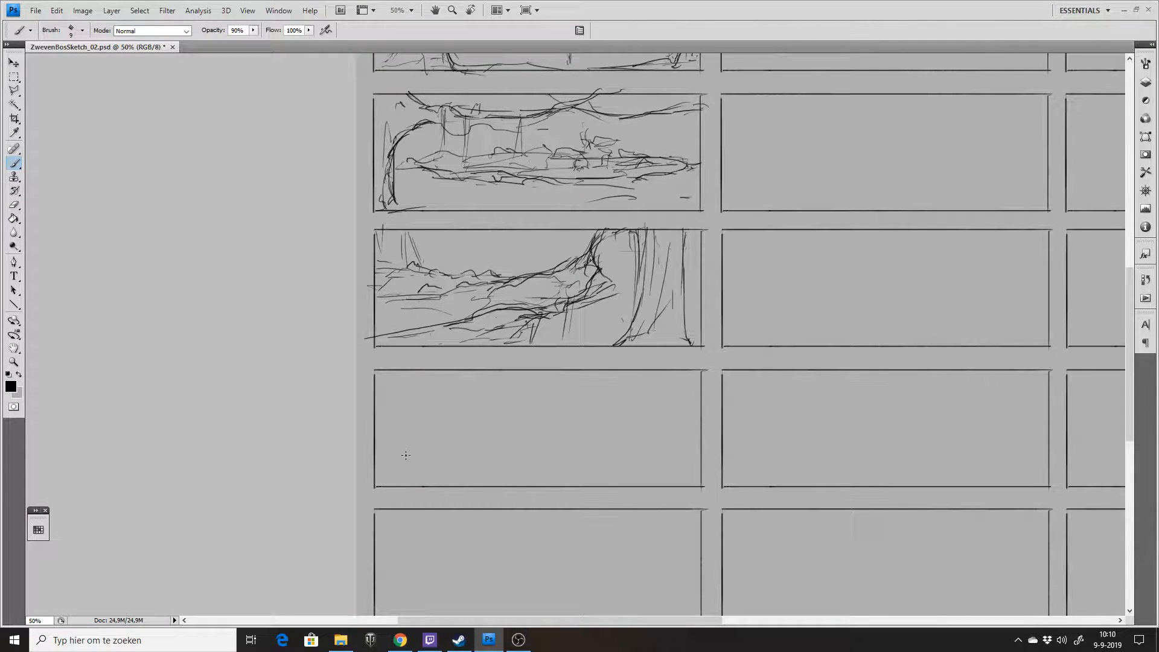
left_click_drag(405, 475, 413, 423)
mouse_move(415, 420)
left_mouse_down()
mouse_move(401, 476)
mouse_move(436, 484)
mouse_move(462, 413)
mouse_move(490, 432)
mouse_move(455, 411)
mouse_move(377, 401)
mouse_move(411, 439)
left_mouse_up()
mouse_move(420, 429)
left_mouse_down()
mouse_move(429, 415)
mouse_move(403, 393)
mouse_move(511, 401)
mouse_move(455, 407)
mouse_move(530, 398)
left_mouse_up()
left_click_drag(455, 408, 544, 398)
left_click_drag(363, 421, 413, 418)
Draw a matching trunk with side platforms at the fourth frame's right, a ground line at its base and lower branches on the left trunk.
mouse_move(635, 432)
left_mouse_down()
mouse_move(636, 442)
mouse_move(633, 422)
mouse_move(657, 483)
mouse_move(652, 457)
left_mouse_up()
mouse_move(665, 478)
left_mouse_down()
mouse_move(589, 481)
mouse_move(607, 467)
left_mouse_up()
mouse_move(616, 446)
left_mouse_down()
mouse_move(632, 439)
mouse_move(567, 405)
mouse_move(662, 414)
left_mouse_up()
mouse_move(627, 479)
left_mouse_down()
mouse_move(532, 441)
mouse_move(640, 449)
mouse_move(624, 460)
mouse_move(632, 477)
mouse_move(558, 483)
left_mouse_up()
mouse_move(661, 421)
left_mouse_down()
mouse_move(682, 485)
mouse_move(520, 477)
left_mouse_up()
mouse_move(436, 439)
left_mouse_down()
mouse_move(439, 475)
mouse_move(459, 485)
mouse_move(541, 481)
left_mouse_up()
left_click_drag(441, 450, 472, 440)
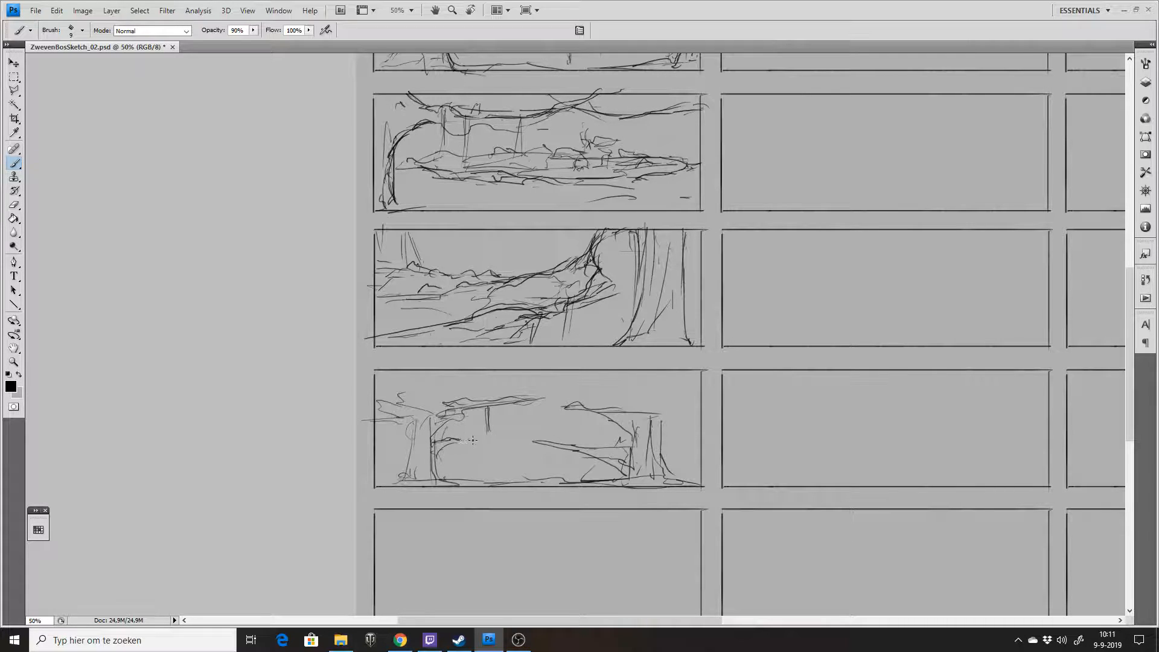
Add flat canopy layers above both trunks in the fourth frame and widen the right trunk's outline.
left_click_drag(393, 455, 430, 455)
mouse_move(435, 409)
left_mouse_down()
mouse_move(462, 379)
mouse_move(498, 372)
left_mouse_up()
mouse_move(425, 386)
left_mouse_down()
mouse_move(503, 373)
mouse_move(384, 384)
left_mouse_up()
mouse_move(638, 389)
left_mouse_down()
mouse_move(622, 400)
mouse_move(652, 386)
mouse_move(699, 392)
mouse_move(679, 406)
mouse_move(705, 389)
mouse_move(670, 434)
mouse_move(681, 468)
left_mouse_up()
mouse_move(631, 394)
left_mouse_down()
mouse_move(659, 385)
mouse_move(644, 417)
left_mouse_up()
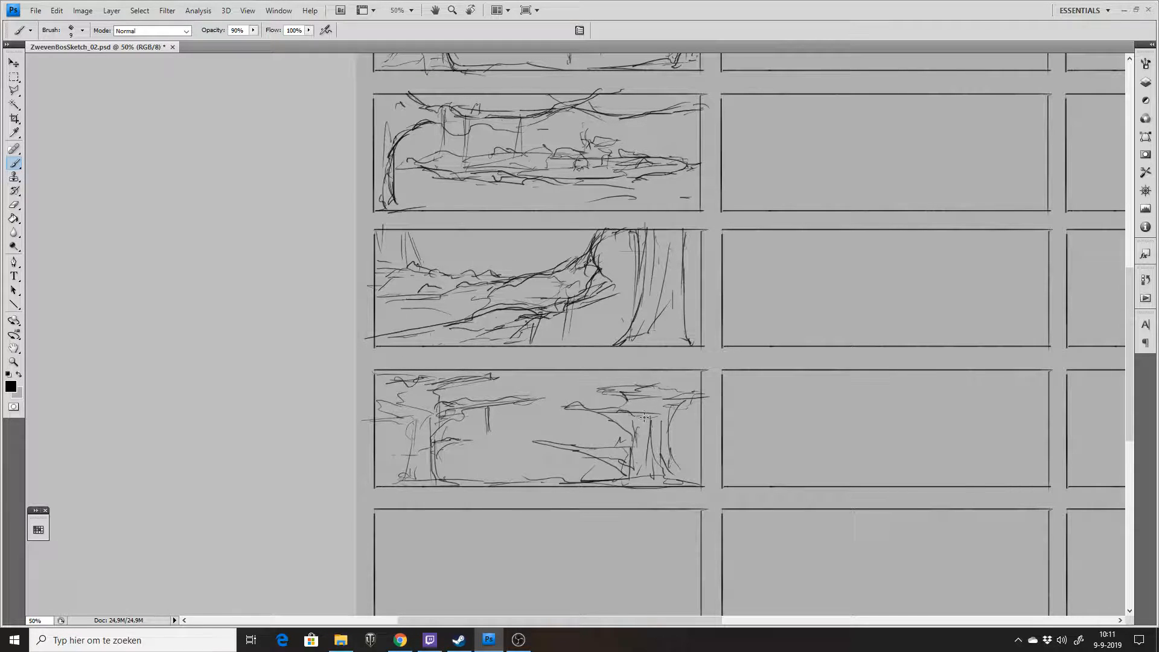
Build up the fourth frame's middle platforms with foliage, add ground shapes between the trunks and save the document.
left_click_drag(552, 436, 626, 457)
left_click_drag(641, 388, 679, 396)
left_click_drag(537, 463, 519, 467)
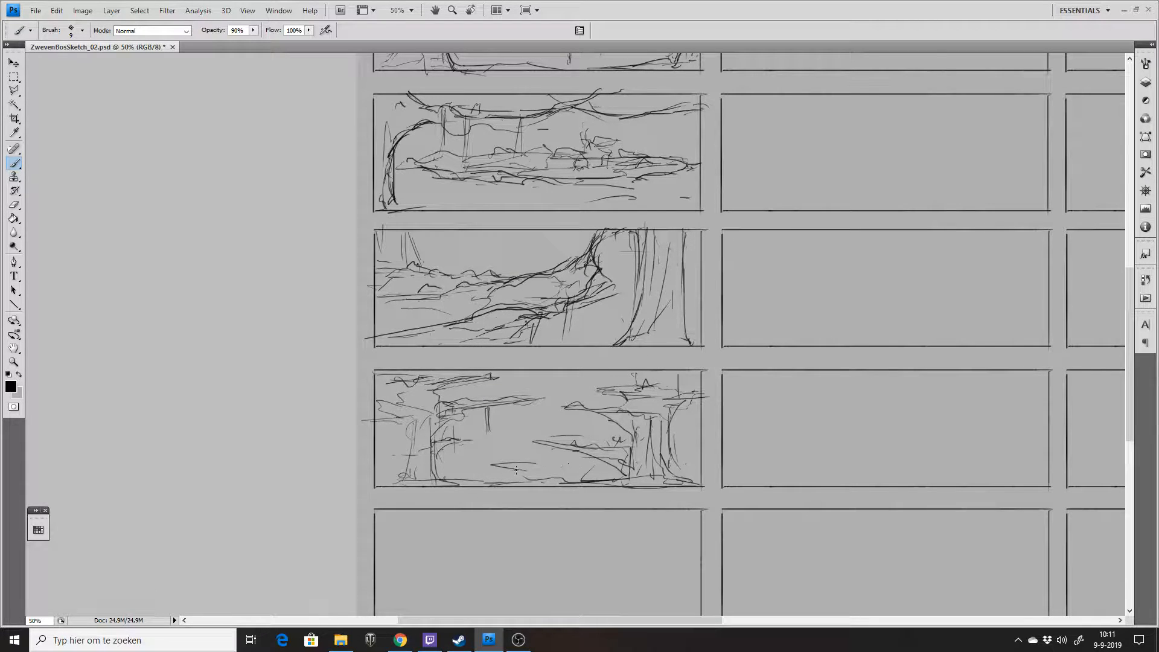
left_click_drag(445, 479, 599, 481)
left_click_drag(513, 441, 597, 441)
left_click_drag(518, 441, 584, 438)
mouse_move(465, 400)
left_mouse_down()
mouse_move(533, 398)
mouse_move(478, 407)
mouse_move(538, 409)
mouse_move(487, 419)
mouse_move(496, 431)
mouse_move(507, 406)
mouse_move(528, 400)
mouse_move(473, 408)
left_mouse_up()
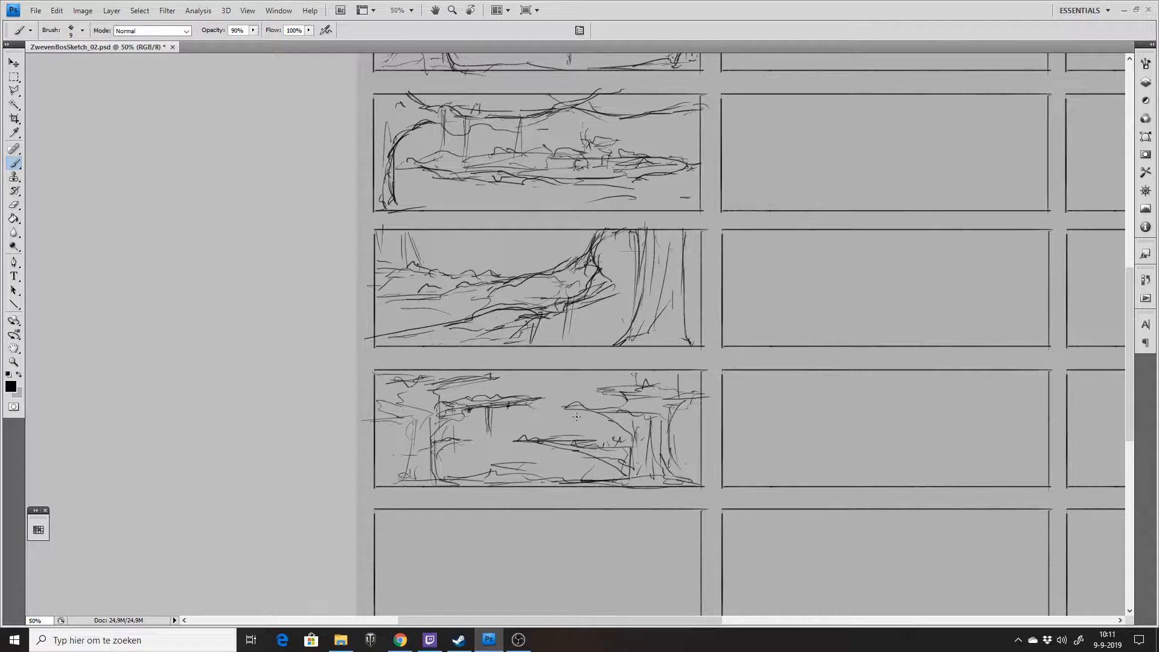
mouse_move(569, 411)
left_mouse_down()
mouse_move(610, 416)
mouse_move(589, 389)
left_mouse_up()
key("ctrl+s")
Sketch two large leaning trunks with spreading roots on opposite sides of the left column's fifth frame.
left_click_drag(737, 304, 716, 221)
mouse_move(716, 261)
left_mouse_down()
mouse_move(667, 468)
mouse_move(668, 380)
mouse_move(699, 275)
left_mouse_up()
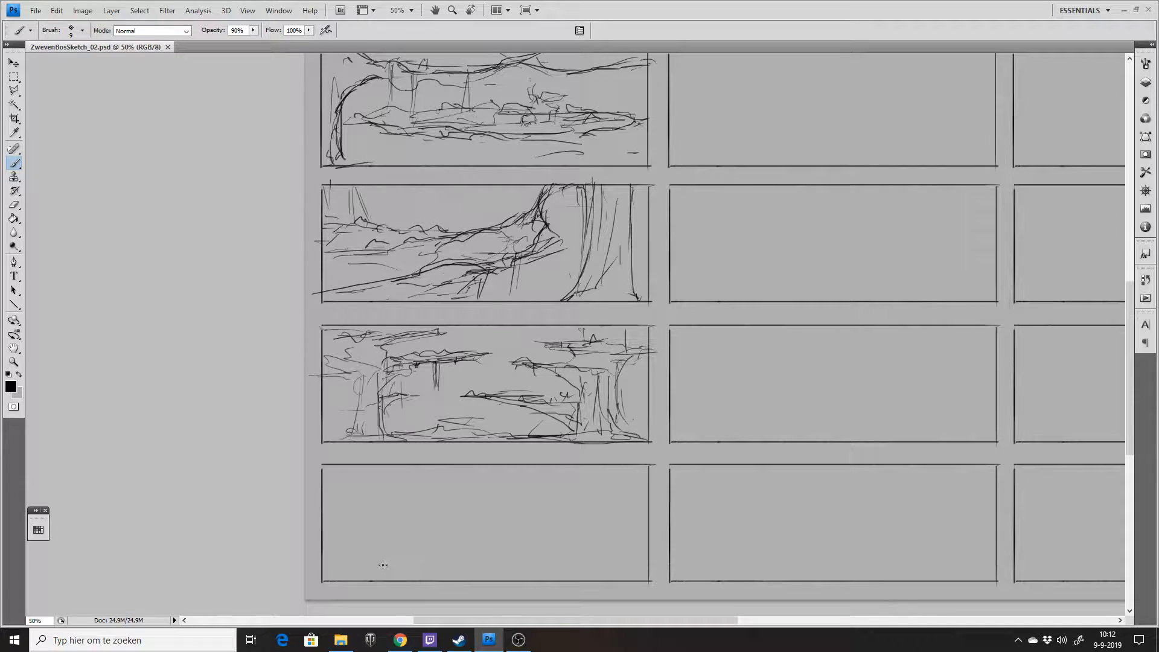
mouse_move(406, 566)
left_mouse_down()
mouse_move(414, 514)
mouse_move(439, 470)
mouse_move(389, 562)
mouse_move(414, 576)
left_mouse_up()
mouse_move(326, 569)
left_mouse_down()
mouse_move(344, 562)
mouse_move(409, 451)
left_mouse_up()
left_click_drag(347, 549, 403, 469)
mouse_move(348, 554)
left_mouse_down()
mouse_move(311, 564)
mouse_move(356, 536)
left_mouse_up()
left_click_drag(357, 523, 385, 490)
mouse_move(558, 468)
left_mouse_down()
mouse_move(626, 551)
mouse_move(595, 464)
mouse_move(642, 520)
mouse_move(599, 478)
mouse_move(621, 557)
left_mouse_up()
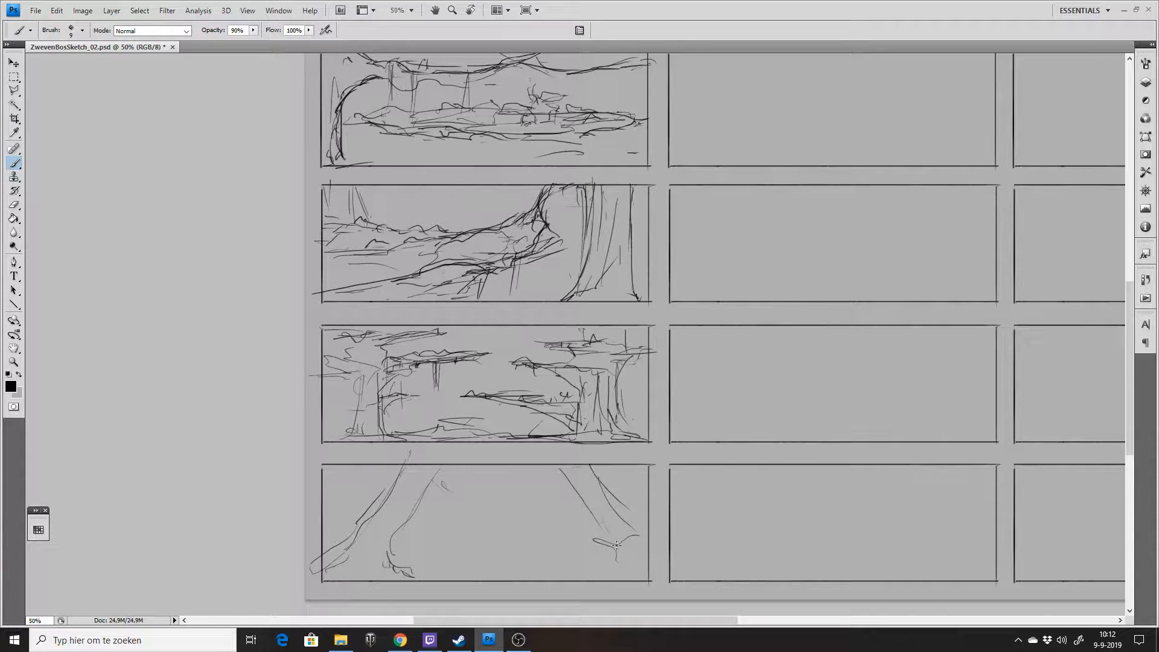
Draw a shallow slab suspended between the two leaning trunks in the fifth frame, with supports running up to each trunk.
mouse_move(433, 469)
left_mouse_down()
mouse_move(423, 482)
mouse_move(433, 478)
mouse_move(448, 520)
left_mouse_up()
mouse_move(575, 501)
left_mouse_down()
mouse_move(589, 485)
mouse_move(527, 516)
left_mouse_up()
mouse_move(442, 516)
left_mouse_down()
mouse_move(469, 518)
mouse_move(461, 534)
mouse_move(473, 541)
mouse_move(563, 523)
mouse_move(455, 524)
mouse_move(567, 521)
mouse_move(525, 527)
left_mouse_up()
left_click_drag(503, 533, 540, 529)
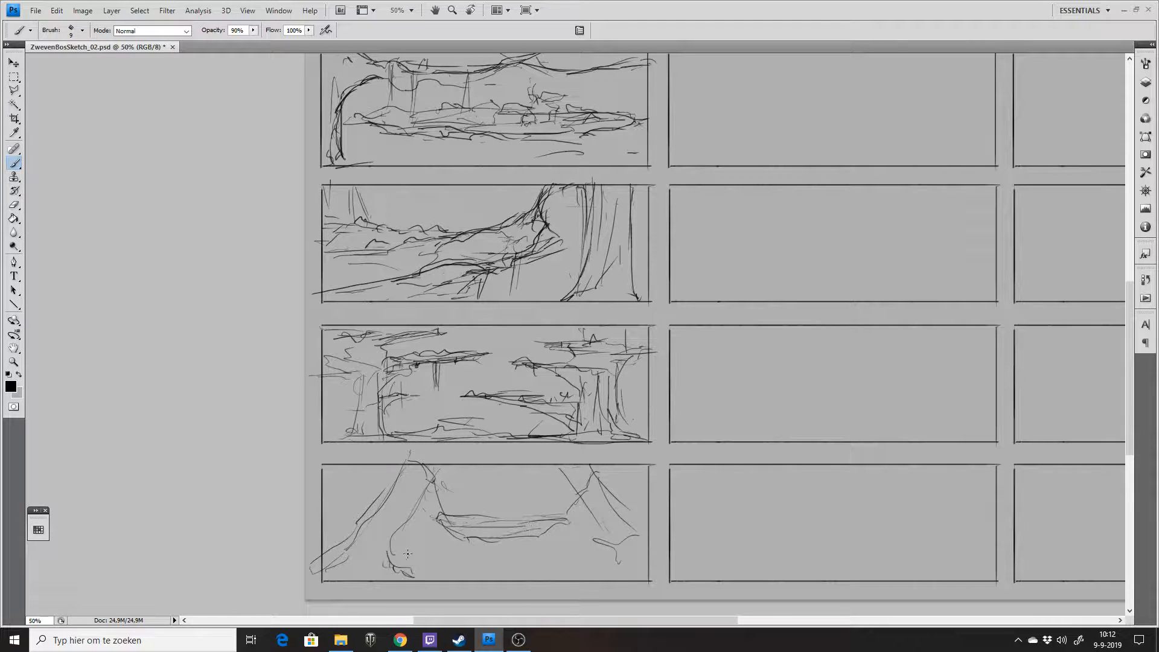
Draw the curved ground hollow beneath the suspended slab and reinforce the leaning trunks and their roots on both sides.
mouse_move(395, 540)
left_mouse_down()
mouse_move(468, 576)
mouse_move(522, 577)
left_mouse_up()
mouse_move(597, 523)
left_mouse_down()
mouse_move(591, 547)
mouse_move(544, 573)
mouse_move(620, 531)
left_mouse_up()
left_click_drag(629, 515, 647, 521)
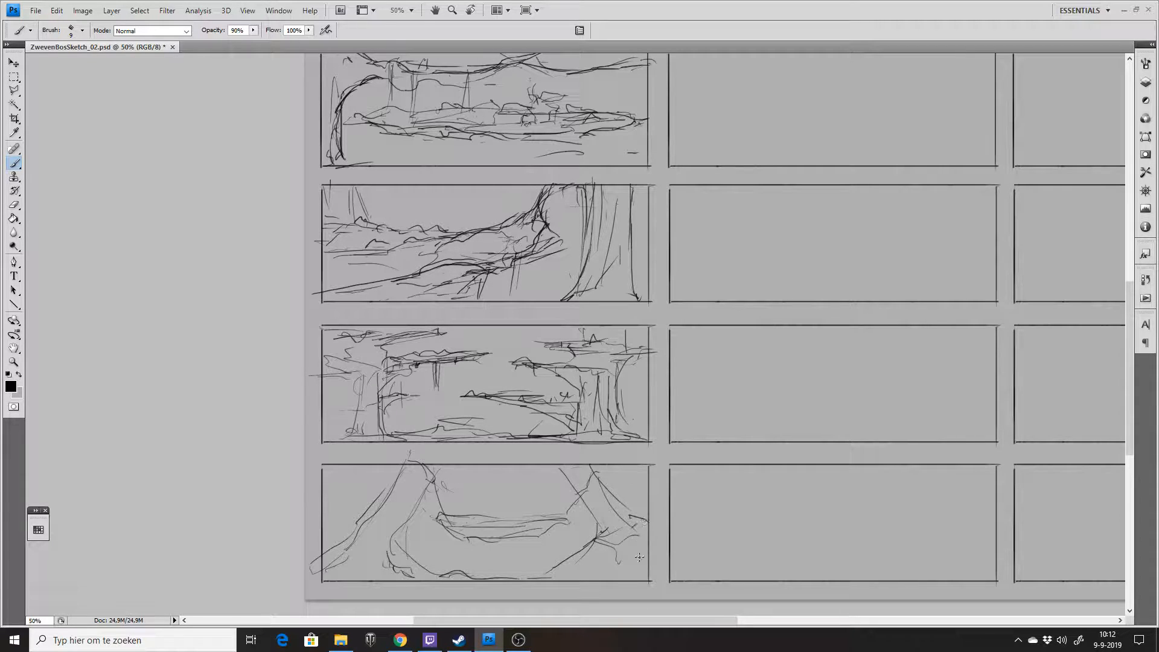
mouse_move(403, 523)
left_mouse_down()
mouse_move(418, 559)
mouse_move(452, 579)
left_mouse_up()
mouse_move(325, 555)
left_mouse_down()
mouse_move(344, 532)
mouse_move(320, 539)
mouse_move(312, 550)
mouse_move(372, 517)
mouse_move(415, 469)
left_mouse_up()
mouse_move(373, 532)
left_mouse_down()
mouse_move(345, 565)
mouse_move(398, 563)
left_mouse_up()
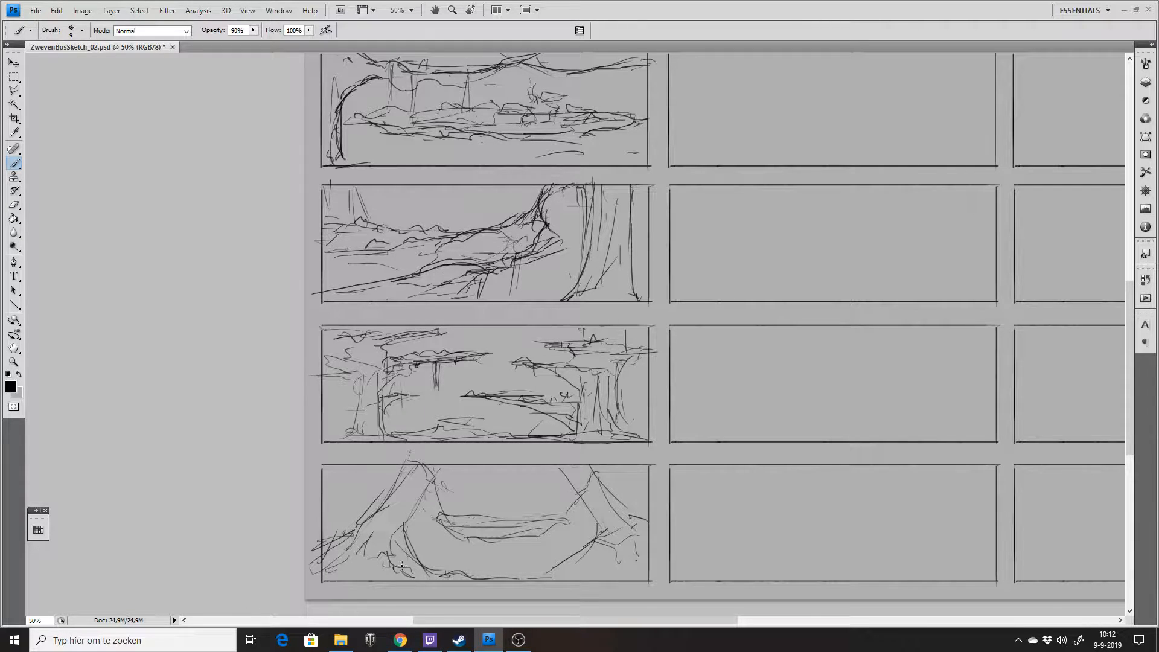
left_click_drag(573, 570, 597, 547)
mouse_move(597, 465)
left_mouse_down()
mouse_move(640, 525)
mouse_move(611, 484)
mouse_move(622, 507)
left_mouse_up()
Add bushes along the suspended slab's surface and small upright shapes on the ground below, and darken the hollow's outline.
left_click_drag(442, 491, 456, 514)
mouse_move(445, 525)
left_mouse_down()
mouse_move(495, 543)
mouse_move(476, 540)
mouse_move(468, 512)
mouse_move(566, 521)
left_mouse_up()
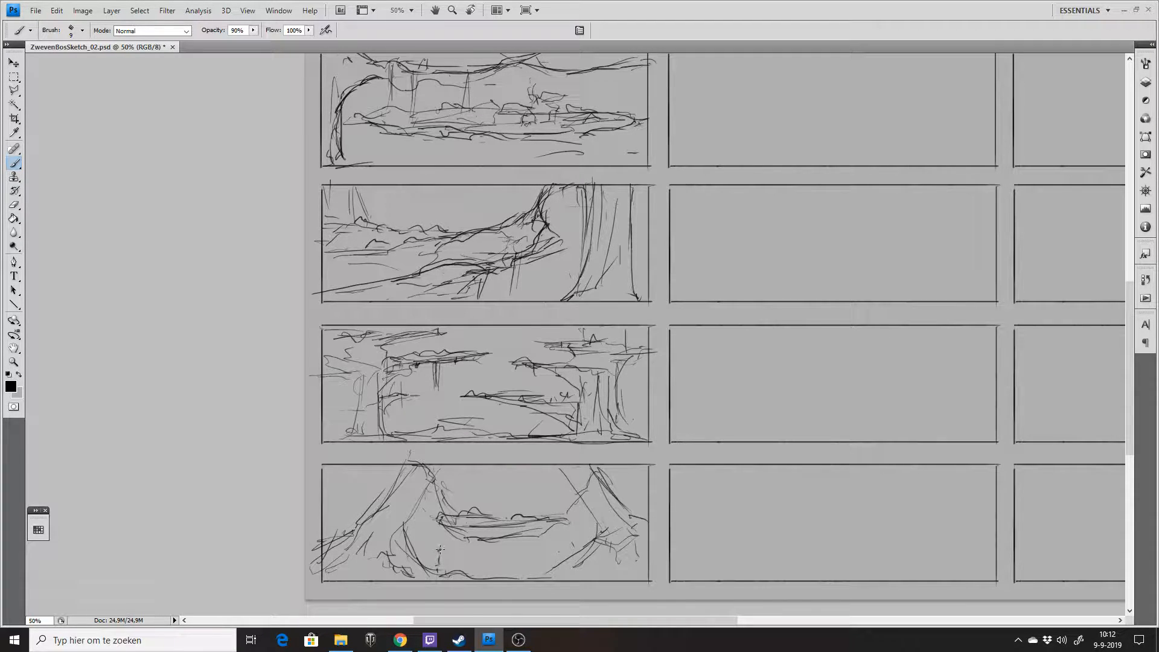
left_click_drag(437, 567, 433, 570)
mouse_move(441, 570)
left_mouse_down()
mouse_move(565, 575)
mouse_move(537, 577)
mouse_move(598, 536)
left_mouse_up()
mouse_move(402, 518)
left_mouse_down()
mouse_move(378, 536)
mouse_move(403, 512)
left_mouse_up()
left_click_drag(419, 489, 436, 463)
mouse_move(436, 518)
left_mouse_down()
mouse_move(533, 526)
mouse_move(468, 508)
mouse_move(545, 519)
left_mouse_up()
Darken the suspended slab's underside and the inner contours of both leaning trunks in the fifth frame.
key("e")
key("b")
mouse_move(459, 515)
left_mouse_down()
mouse_move(558, 522)
mouse_move(489, 533)
left_mouse_up()
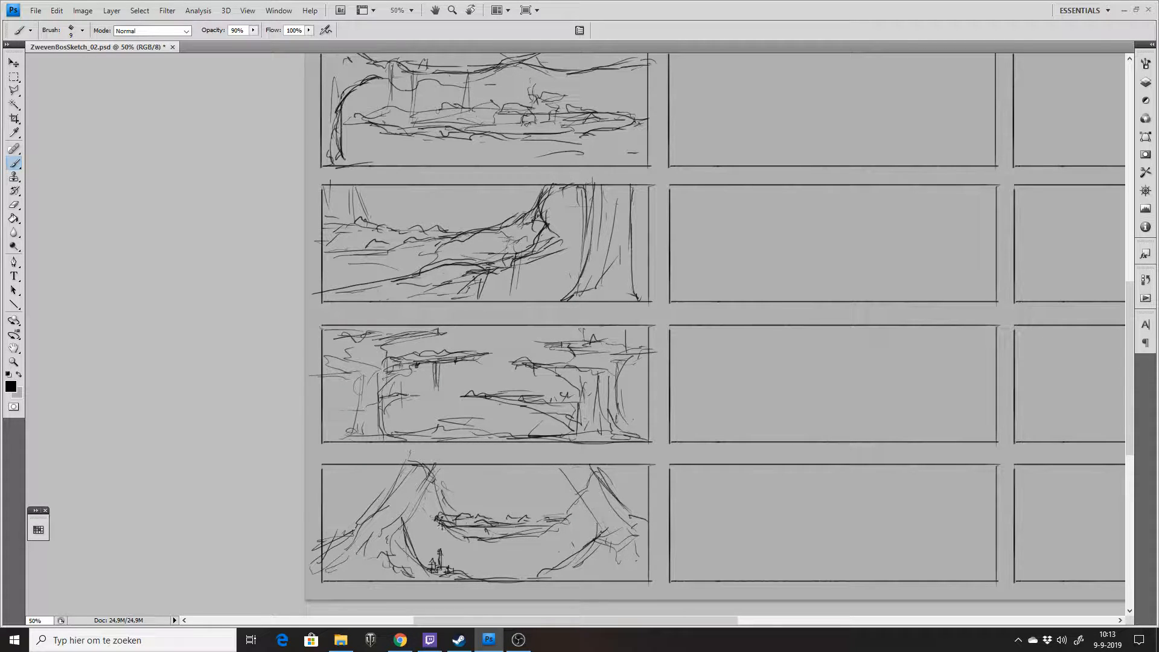
mouse_move(561, 529)
left_mouse_down()
mouse_move(549, 520)
mouse_move(520, 540)
mouse_move(535, 520)
mouse_move(503, 522)
mouse_move(551, 522)
mouse_move(504, 538)
left_mouse_up()
left_click_drag(561, 469, 597, 536)
mouse_move(408, 534)
left_mouse_down()
mouse_move(456, 462)
mouse_move(400, 519)
mouse_move(433, 469)
mouse_move(416, 462)
mouse_move(444, 504)
left_mouse_up()
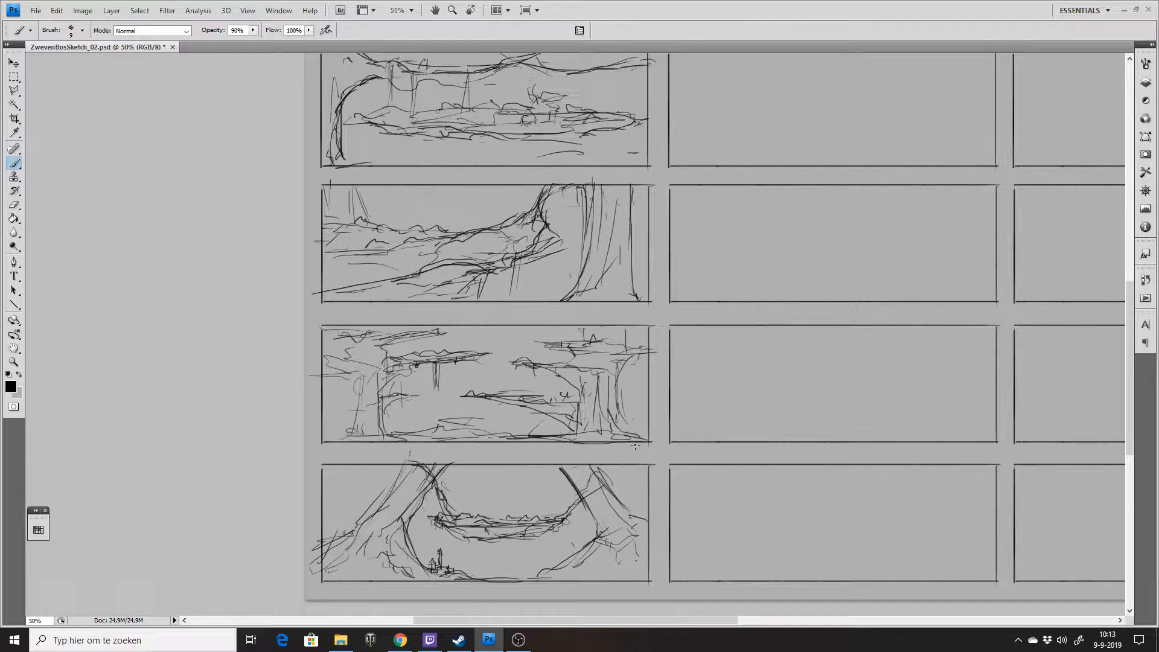
Save the document and rough in a wide slab resting on a short, thick trunk in the second column's first frame.
key("ctrl+s")
mouse_move(808, 259)
left_mouse_down()
mouse_move(682, 324)
mouse_move(600, 386)
mouse_move(570, 463)
mouse_move(580, 483)
left_mouse_up()
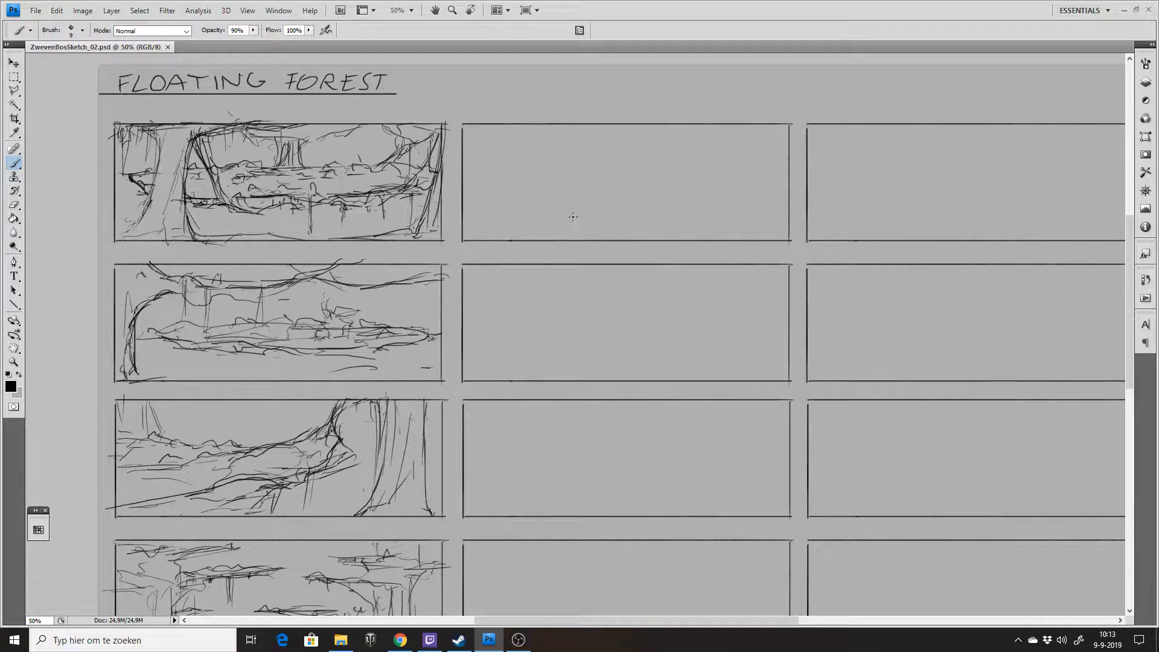
mouse_move(571, 239)
left_mouse_down()
mouse_move(587, 202)
mouse_move(600, 230)
mouse_move(603, 208)
mouse_move(613, 227)
mouse_move(618, 206)
mouse_move(618, 224)
mouse_move(624, 213)
mouse_move(636, 231)
mouse_move(672, 233)
mouse_move(484, 237)
mouse_move(569, 236)
left_mouse_up()
left_click_drag(562, 236, 754, 240)
left_click_drag(621, 217, 755, 240)
mouse_move(636, 209)
left_mouse_down()
mouse_move(642, 223)
mouse_move(593, 221)
mouse_move(554, 202)
left_mouse_up()
left_click_drag(474, 206, 702, 205)
left_click_drag(713, 205, 777, 198)
mouse_move(478, 196)
left_mouse_down()
mouse_move(468, 200)
mouse_move(553, 193)
left_mouse_up()
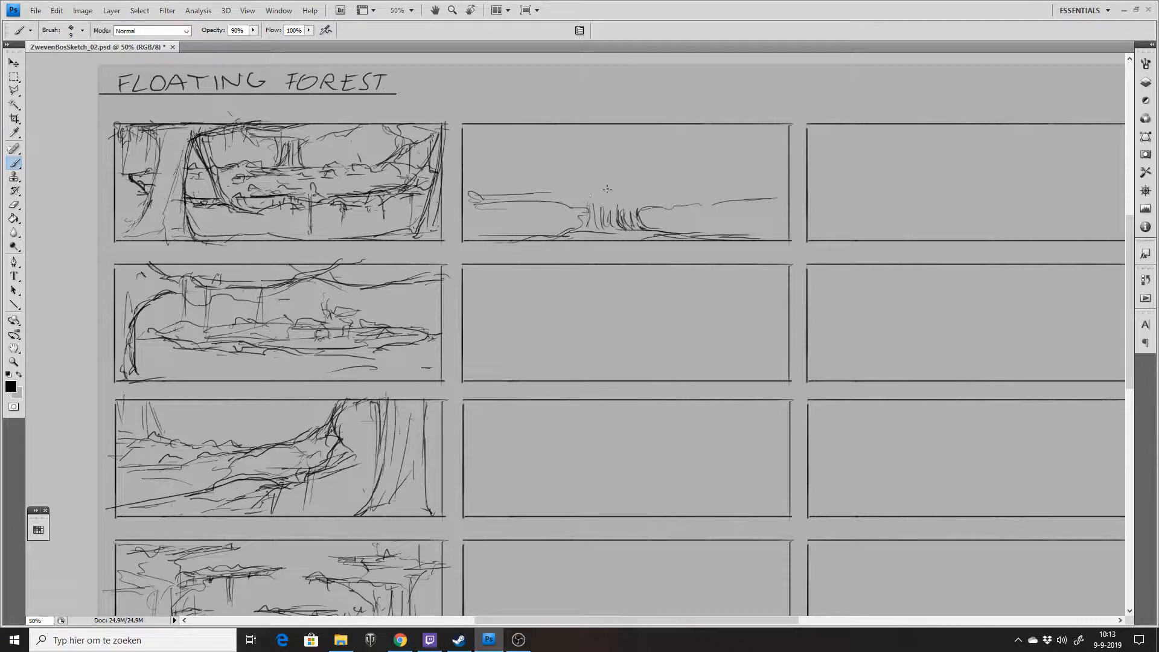
left_click_drag(559, 232, 588, 226)
Darken the slab's edges, line its surface with bushes and low mounds, and save the document.
left_click_drag(469, 194, 772, 200)
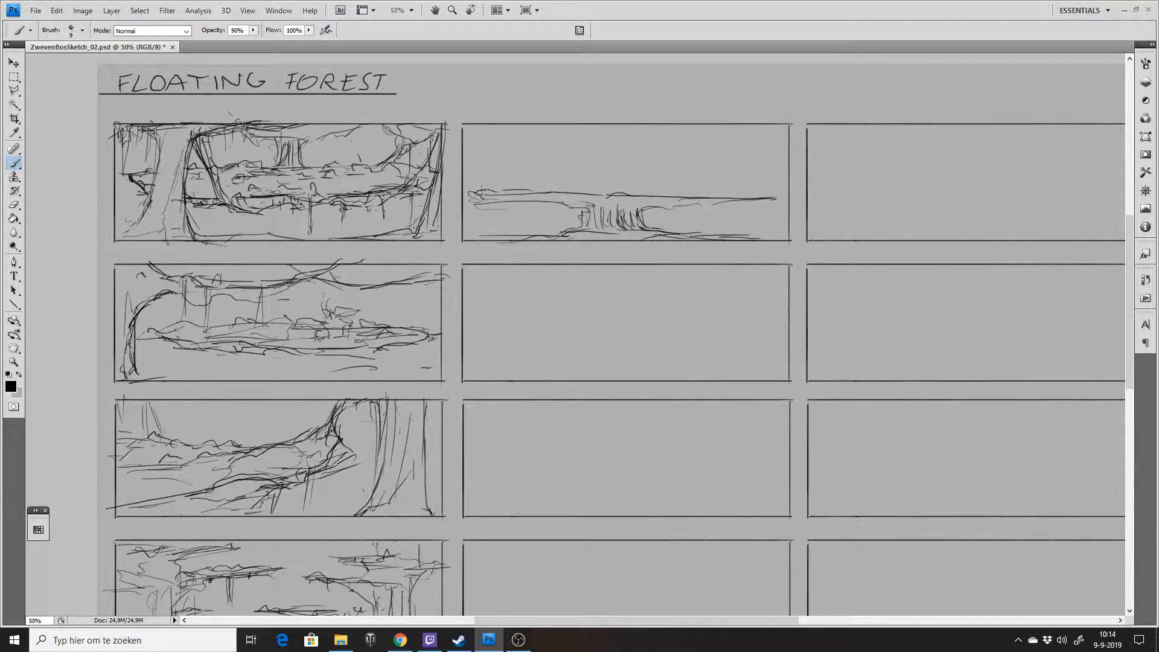
left_click_drag(460, 192, 483, 198)
left_click_drag(454, 201, 482, 199)
left_click_drag(642, 212, 764, 199)
left_click_drag(572, 206, 490, 201)
mouse_move(486, 192)
left_mouse_down()
mouse_move(594, 190)
mouse_move(569, 192)
mouse_move(630, 177)
mouse_move(694, 193)
left_mouse_up()
mouse_move(550, 189)
left_mouse_down()
mouse_move(576, 181)
mouse_move(753, 198)
mouse_move(715, 198)
left_mouse_up()
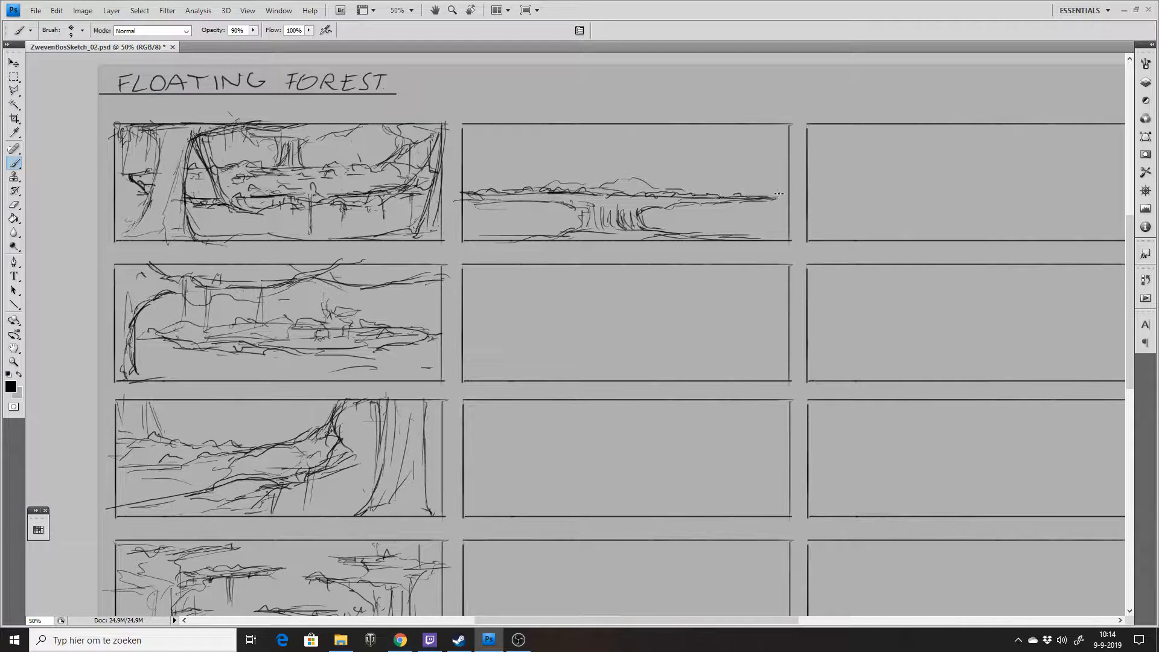
key("ctrl+s")
Add ground lines beneath the slab's far end and small distant marks near the frame's edge.
left_click(725, 201)
left_click_drag(664, 232, 795, 221)
mouse_move(723, 205)
left_mouse_down()
mouse_move(722, 218)
mouse_move(787, 215)
left_mouse_up()
left_click_drag(717, 185, 778, 186)
left_click(726, 178)
key("e")
key("b")
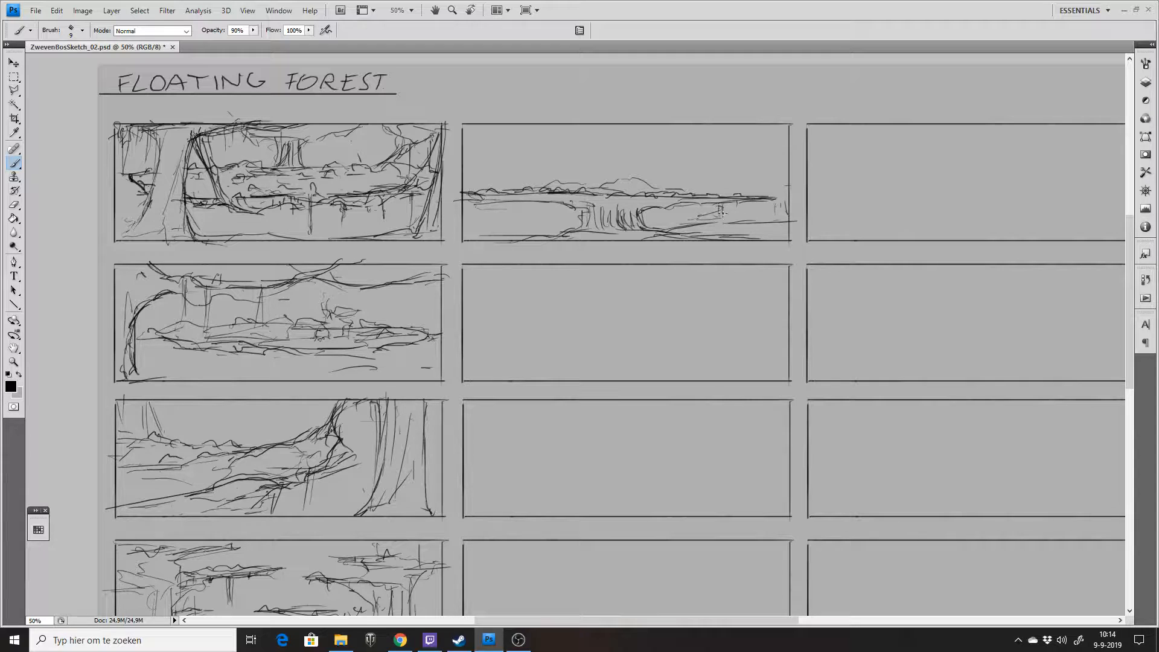
Draw layered distant treetops and a small far trunk behind the slab, and save the document.
mouse_move(723, 192)
left_mouse_down()
mouse_move(717, 180)
mouse_move(659, 169)
mouse_move(707, 180)
left_mouse_up()
mouse_move(540, 170)
left_mouse_down()
mouse_move(477, 169)
mouse_move(791, 160)
left_mouse_up()
left_click_drag(658, 176, 724, 181)
left_click_drag(620, 173, 656, 176)
left_click_drag(570, 170, 591, 170)
left_click_drag(508, 168, 603, 164)
mouse_move(668, 164)
left_mouse_down()
mouse_move(774, 171)
mouse_move(773, 189)
mouse_move(737, 179)
mouse_move(729, 187)
mouse_move(758, 176)
mouse_move(721, 206)
mouse_move(723, 185)
mouse_move(710, 216)
mouse_move(755, 211)
left_mouse_up()
mouse_move(750, 205)
left_mouse_down()
mouse_move(731, 186)
mouse_move(756, 187)
left_mouse_up()
key("ctrl+s")
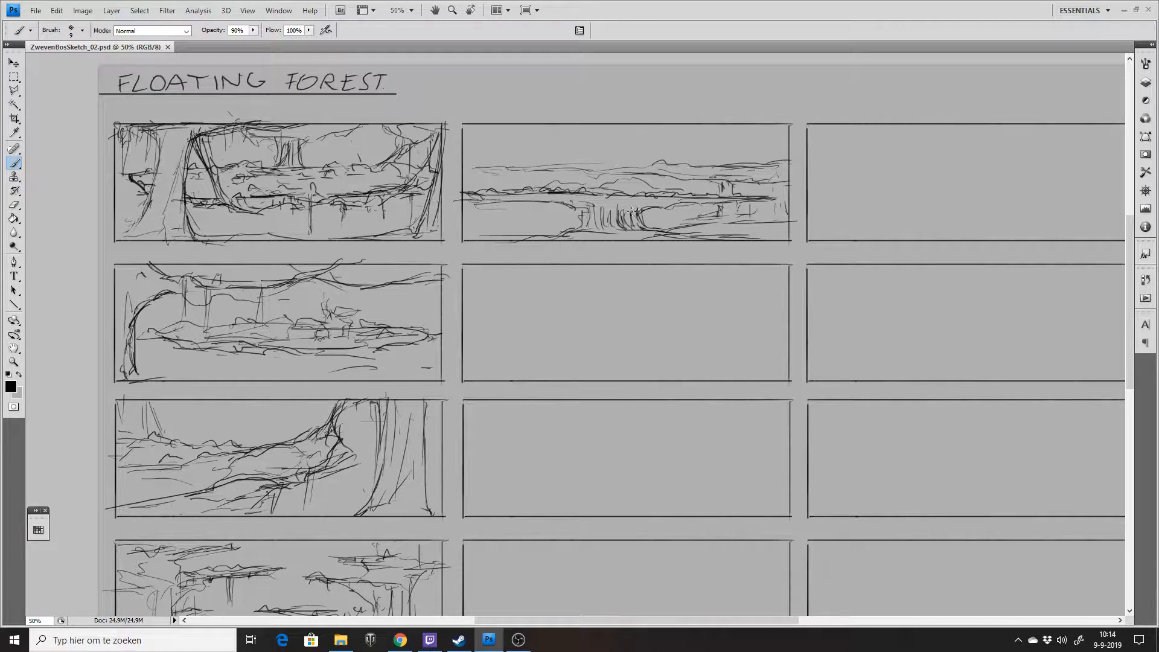
Darken both sides of the short trunk and texture the ground beneath the slab with low strokes.
mouse_move(641, 212)
left_mouse_down()
mouse_move(645, 224)
mouse_move(653, 205)
mouse_move(691, 201)
left_mouse_up()
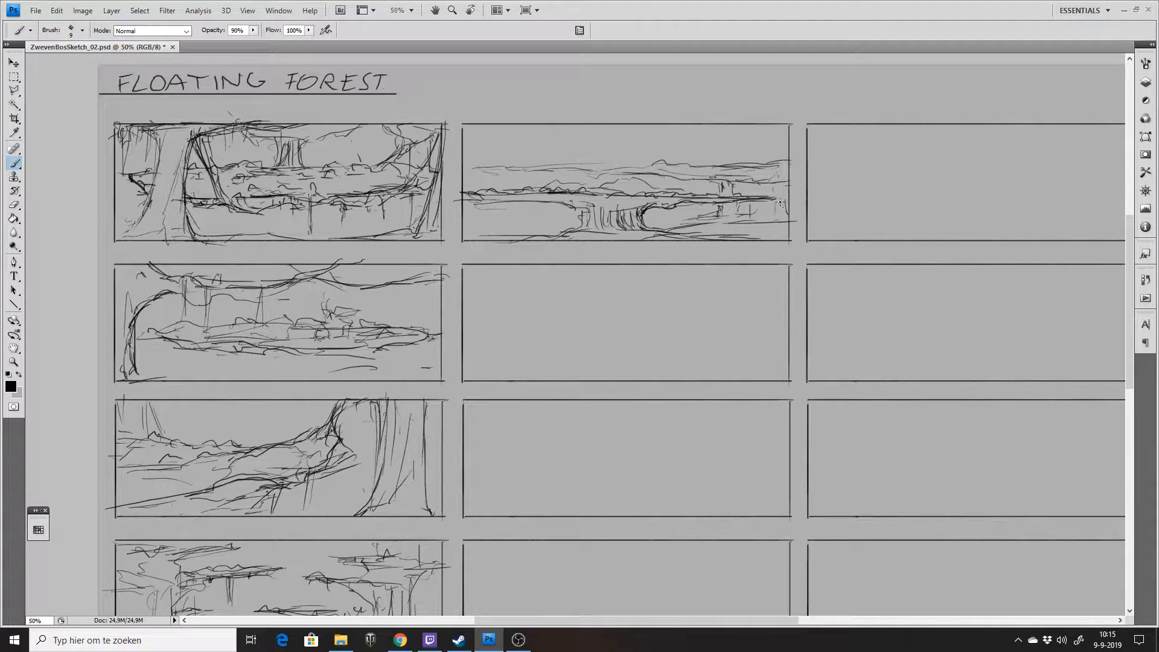
left_click_drag(580, 227, 582, 210)
mouse_move(641, 228)
left_mouse_down()
mouse_move(643, 208)
mouse_move(645, 228)
left_mouse_up()
left_click_drag(479, 235, 543, 237)
left_click_drag(673, 228, 794, 234)
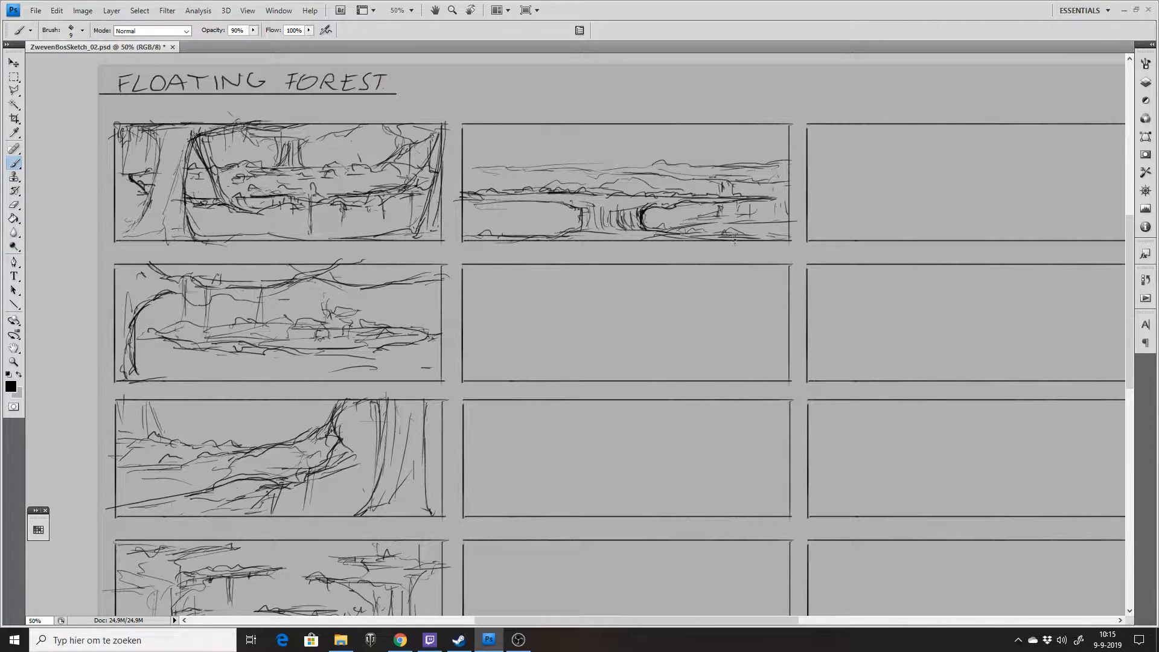
key("e")
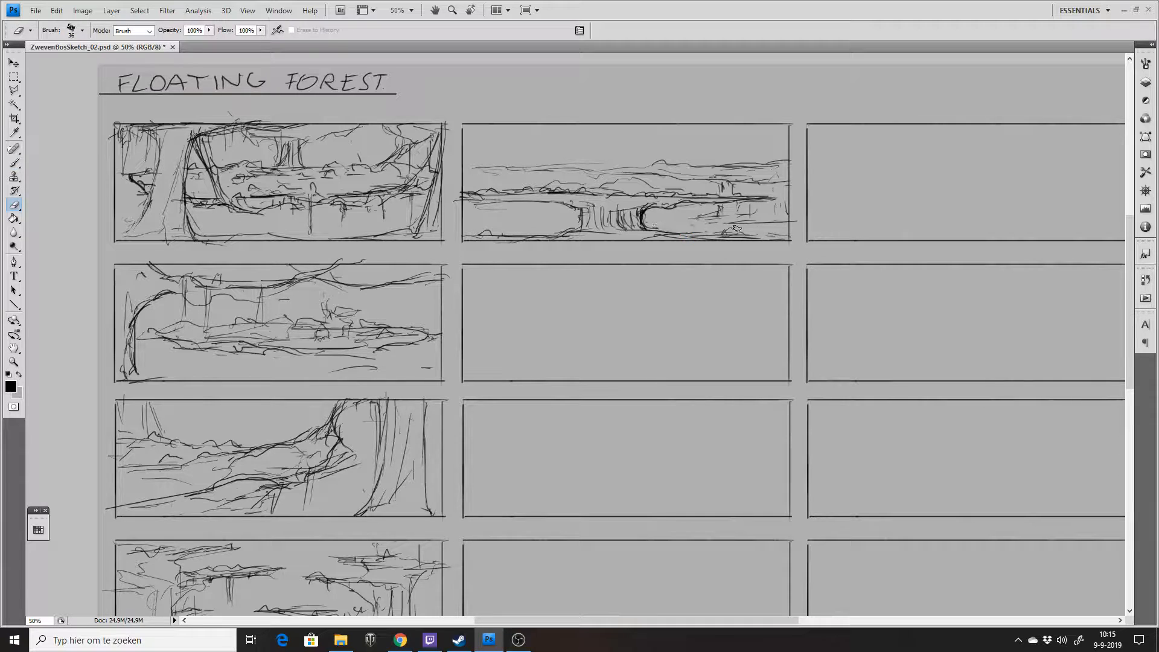
key("b")
mouse_move(719, 221)
left_mouse_down()
mouse_move(688, 226)
mouse_move(765, 230)
left_mouse_up()
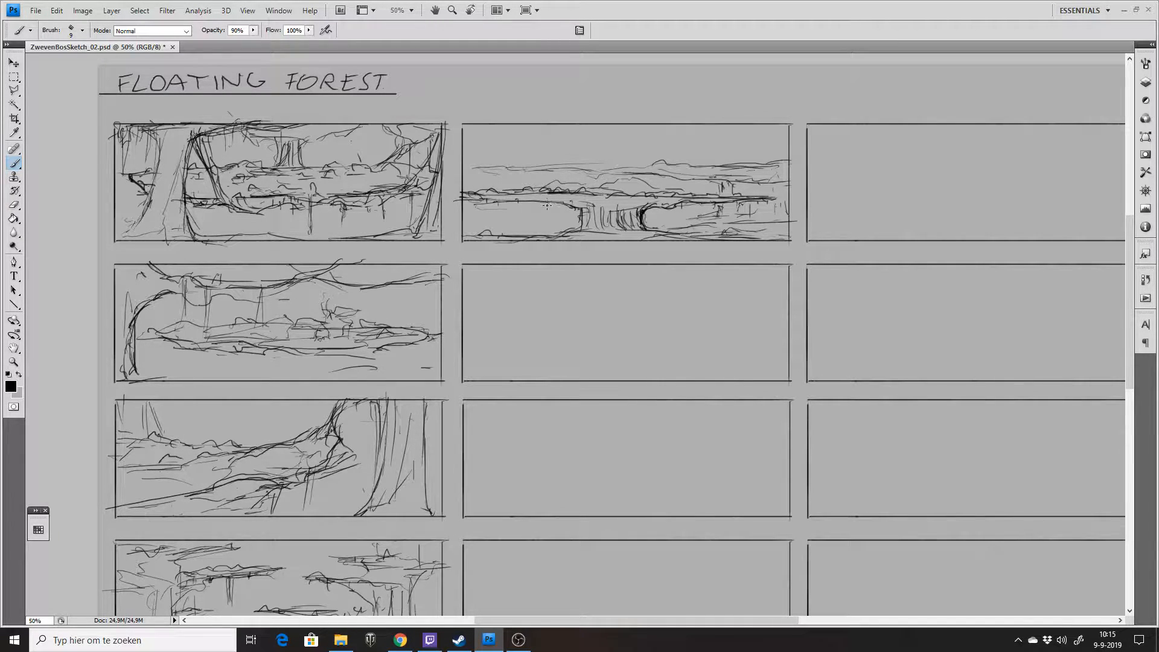
Rough in the lower curved contours of a large branching form in the second column's second frame.
mouse_move(513, 346)
left_mouse_down()
mouse_move(591, 324)
mouse_move(624, 364)
mouse_move(610, 367)
left_mouse_up()
mouse_move(650, 363)
left_mouse_down()
mouse_move(589, 375)
mouse_move(641, 355)
left_mouse_up()
left_click_drag(560, 337, 470, 364)
mouse_move(737, 318)
left_mouse_down()
mouse_move(680, 348)
mouse_move(793, 325)
left_mouse_up()
left_click_drag(673, 356, 636, 375)
left_click_drag(501, 346, 634, 320)
left_click(623, 336)
Draw the branching form's long upper contours and the fork with hatching along the frame's upper edge.
left_click_drag(486, 326, 608, 300)
left_click_drag(483, 317, 636, 284)
mouse_move(706, 277)
left_mouse_down()
mouse_move(700, 290)
mouse_move(752, 308)
mouse_move(795, 297)
left_mouse_up()
left_click_drag(710, 268, 693, 285)
left_click_drag(724, 266, 714, 275)
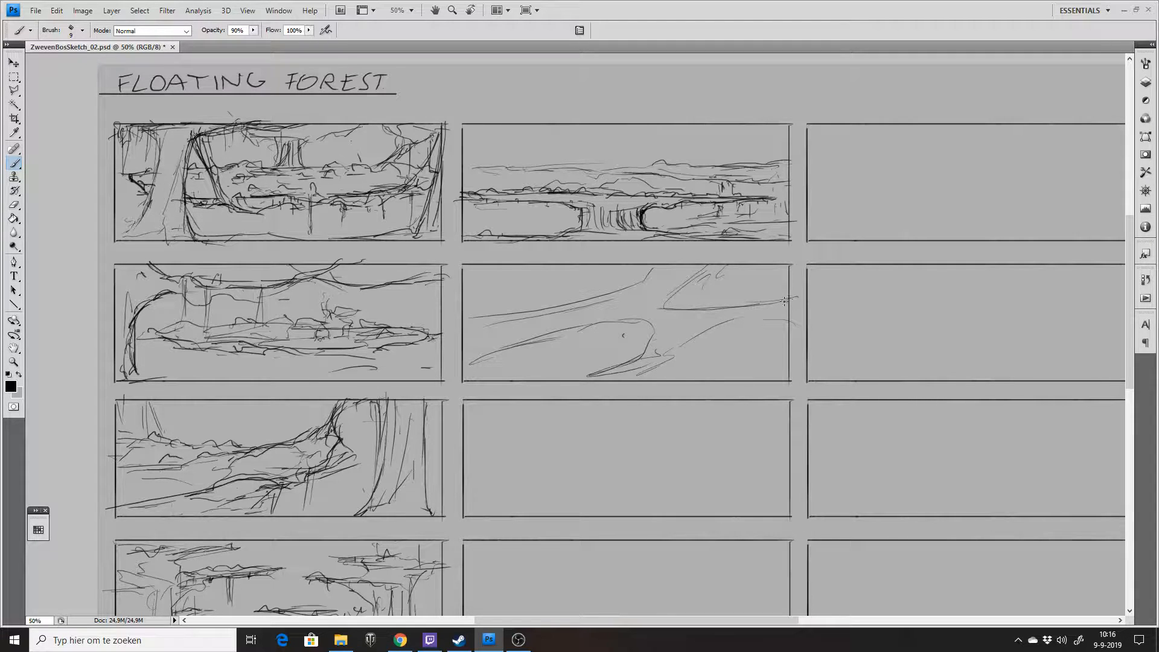
Reinforce the branching form's upper and lower contours and the narrow bend at its base.
left_click_drag(593, 326, 604, 322)
mouse_move(635, 364)
left_mouse_down()
mouse_move(583, 386)
mouse_move(628, 361)
left_mouse_up()
left_click_drag(495, 360, 457, 372)
mouse_move(456, 325)
left_mouse_down()
mouse_move(654, 270)
mouse_move(670, 289)
left_mouse_up()
left_click_drag(649, 372, 775, 318)
Rough in large foreground trunks on both sides of the second column's third frame, with branches spreading along the top.
left_click_drag(643, 456, 643, 464)
left_click_drag(677, 428, 711, 505)
left_click_drag(533, 431, 533, 456)
mouse_move(694, 432)
left_mouse_down()
mouse_move(705, 470)
mouse_move(751, 402)
mouse_move(768, 405)
left_mouse_up()
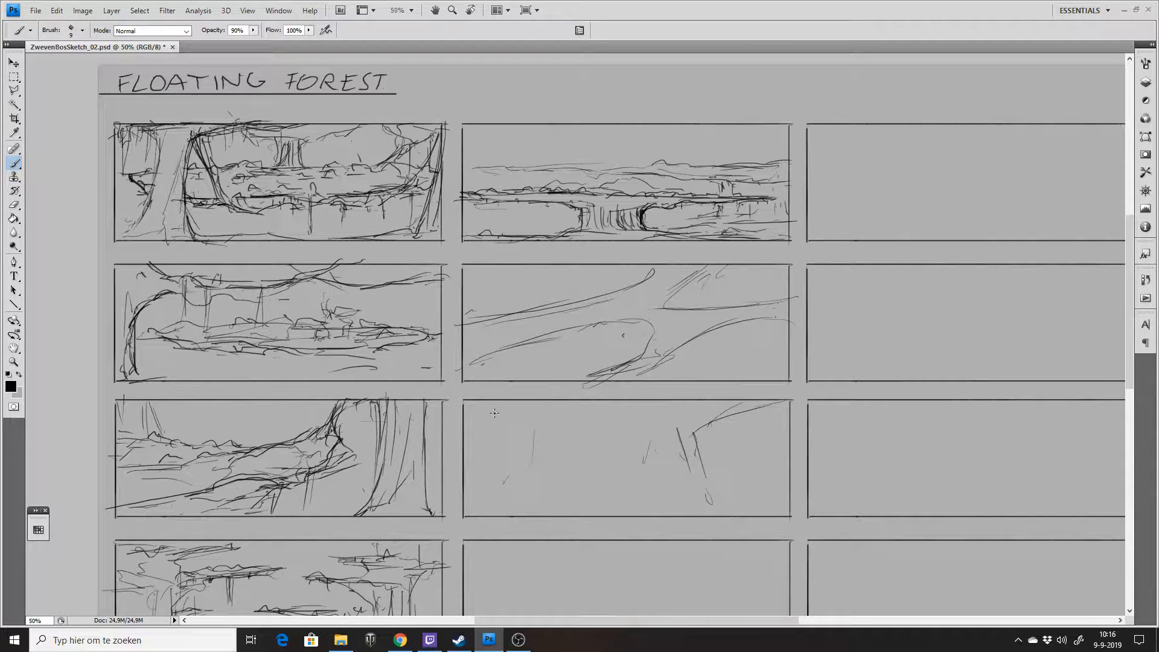
left_click_drag(477, 430, 521, 435)
left_click_drag(520, 441, 463, 447)
mouse_move(535, 400)
left_mouse_down()
mouse_move(548, 425)
mouse_move(572, 417)
left_mouse_up()
left_click_drag(598, 412, 675, 409)
mouse_move(763, 399)
left_mouse_down()
mouse_move(705, 430)
mouse_move(694, 468)
mouse_move(713, 496)
left_mouse_up()
Outline the flanking trunks' inner edges and fill the space between them with background trunks and ground lines.
mouse_move(511, 435)
left_mouse_down()
mouse_move(534, 442)
mouse_move(532, 518)
mouse_move(532, 463)
mouse_move(533, 502)
left_mouse_up()
mouse_move(526, 492)
left_mouse_down()
mouse_move(518, 505)
mouse_move(530, 497)
left_mouse_up()
mouse_move(689, 432)
left_mouse_down()
mouse_move(698, 486)
mouse_move(730, 494)
mouse_move(720, 486)
left_mouse_up()
left_click_drag(741, 495, 748, 501)
mouse_move(628, 442)
left_mouse_down()
mouse_move(629, 483)
mouse_move(644, 481)
left_mouse_up()
left_click_drag(663, 437, 669, 478)
left_click_drag(681, 449, 682, 471)
mouse_move(688, 467)
left_mouse_down()
mouse_move(696, 489)
mouse_move(575, 481)
left_mouse_up()
left_click_drag(595, 439, 596, 469)
mouse_move(537, 440)
left_mouse_down()
mouse_move(536, 501)
mouse_move(561, 469)
mouse_move(562, 501)
left_mouse_up()
mouse_move(534, 498)
left_mouse_down()
mouse_move(626, 505)
mouse_move(684, 493)
left_mouse_up()
mouse_move(698, 430)
left_mouse_down()
mouse_move(694, 479)
mouse_move(784, 511)
left_mouse_up()
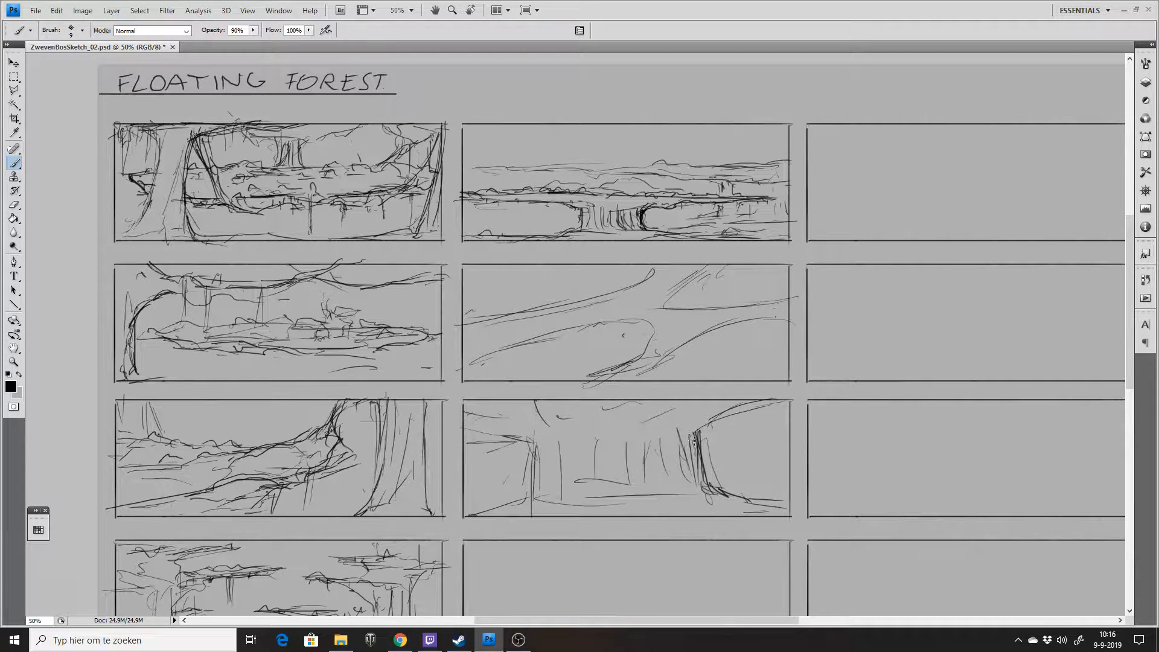
Strengthen the foreground trunk contours in the third frame, extend the background trunks upward and add ground strokes.
mouse_move(704, 432)
left_mouse_down()
mouse_move(779, 410)
mouse_move(703, 447)
mouse_move(746, 450)
mouse_move(772, 425)
left_mouse_up()
mouse_move(545, 440)
left_mouse_down()
mouse_move(447, 476)
mouse_move(546, 427)
mouse_move(522, 401)
left_mouse_up()
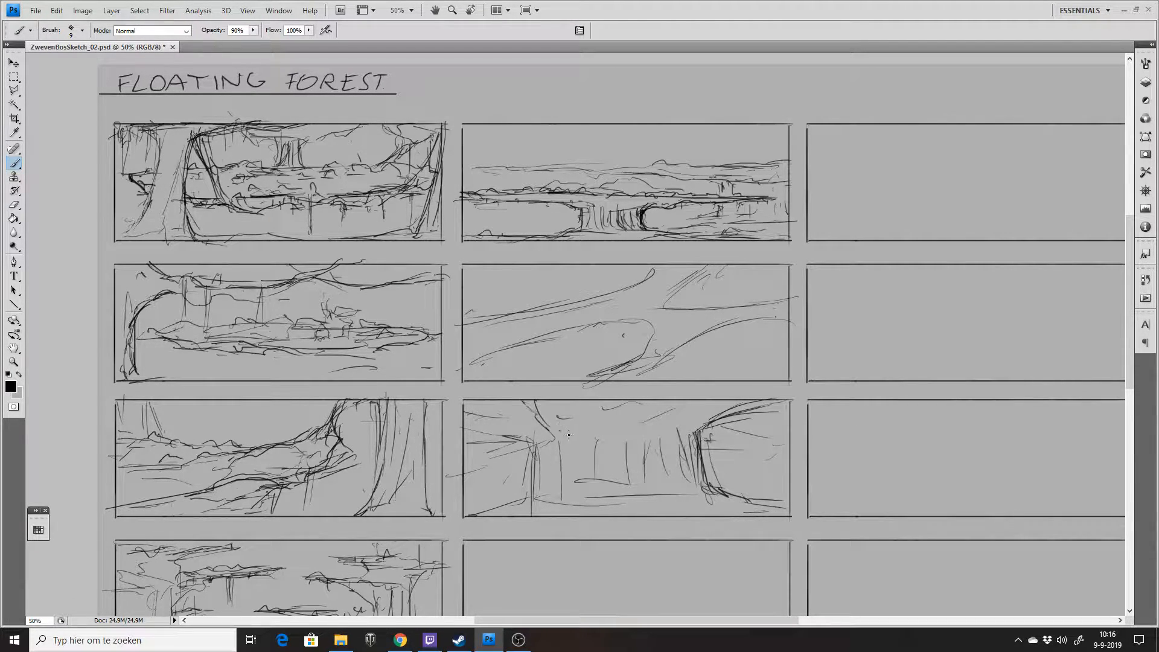
left_click_drag(601, 401, 596, 438)
mouse_move(653, 411)
left_mouse_down()
mouse_move(654, 436)
mouse_move(699, 441)
mouse_move(711, 478)
left_mouse_up()
left_click_drag(705, 429, 762, 422)
mouse_move(531, 444)
left_mouse_down()
mouse_move(530, 498)
mouse_move(475, 519)
left_mouse_up()
mouse_move(577, 502)
left_mouse_down()
mouse_move(625, 496)
mouse_move(635, 510)
left_mouse_up()
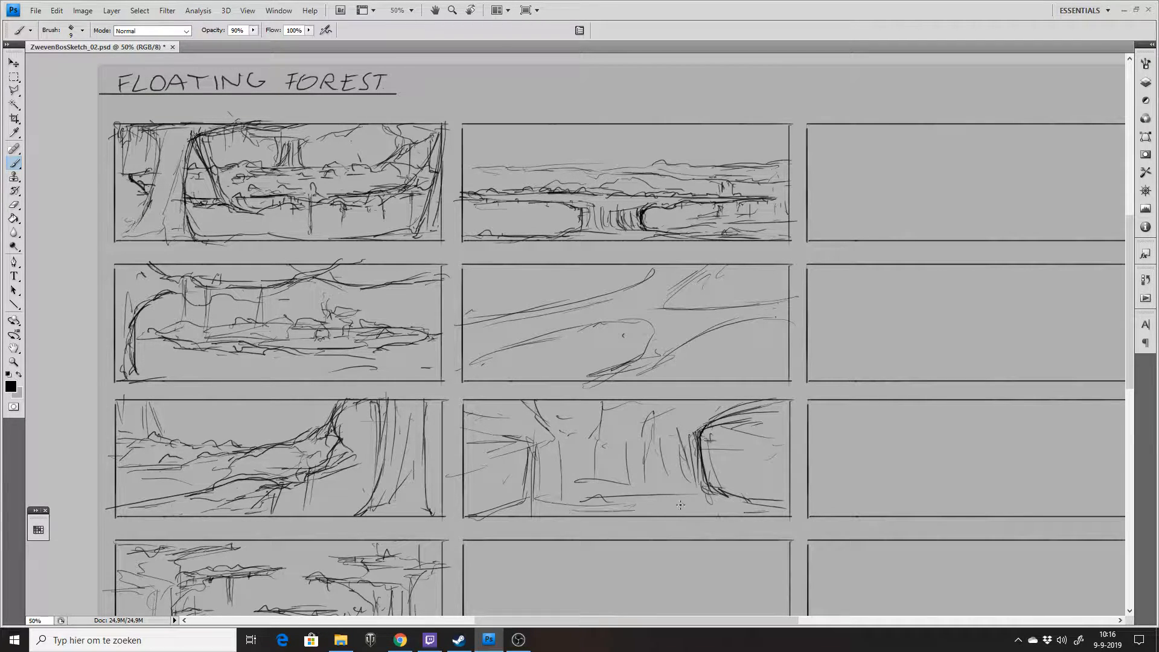
Add small horizontal marks across the background trunks and more strokes along the forest floor.
mouse_move(569, 453)
left_mouse_down()
mouse_move(536, 468)
mouse_move(535, 457)
left_mouse_up()
left_click_drag(616, 446, 655, 451)
left_click_drag(595, 471, 644, 469)
left_click_drag(599, 504, 639, 503)
mouse_move(551, 487)
left_mouse_down()
mouse_move(559, 496)
mouse_move(508, 501)
left_mouse_up()
Rough in an oval floating slab seen from above, with loose surrounding shapes, in the second column's fourth frame.
left_click_drag(805, 390, 812, 256)
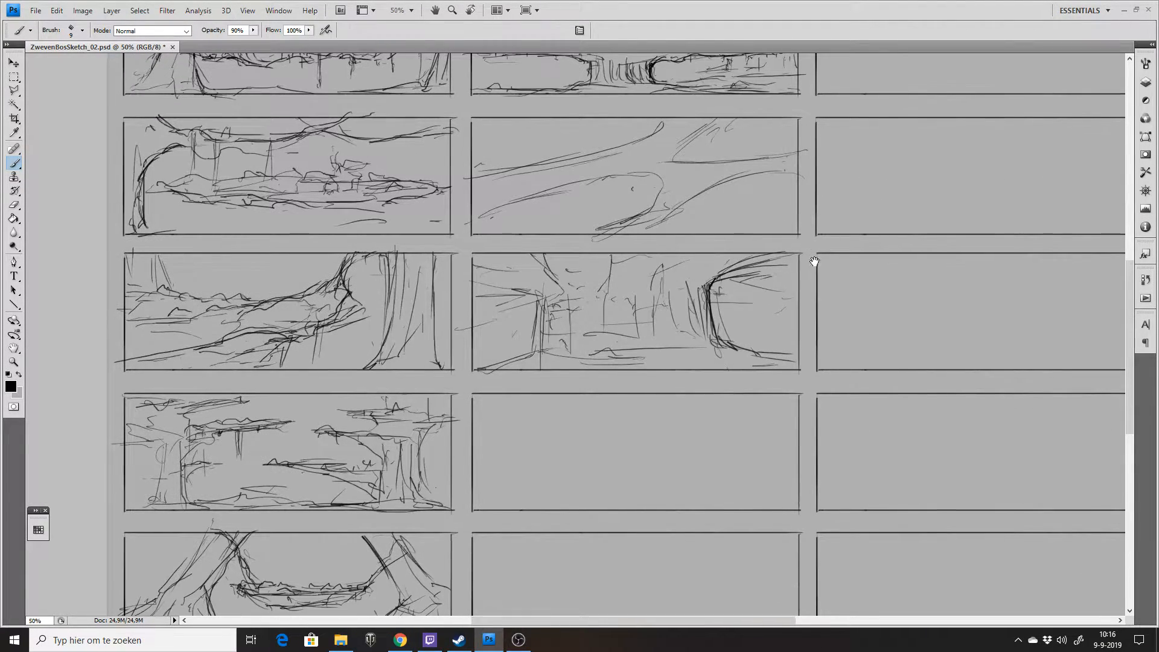
left_click(585, 488)
mouse_move(544, 498)
left_mouse_down()
mouse_move(663, 469)
mouse_move(553, 471)
left_mouse_up()
mouse_move(670, 427)
left_mouse_down()
mouse_move(692, 456)
mouse_move(651, 429)
left_mouse_up()
left_click_drag(577, 442, 556, 458)
left_click_drag(502, 419, 572, 394)
mouse_move(575, 444)
left_mouse_down()
mouse_move(578, 463)
mouse_move(598, 472)
mouse_move(598, 437)
mouse_move(584, 434)
left_mouse_up()
left_click_drag(522, 458, 530, 455)
left_click_drag(487, 412, 527, 396)
left_click_drag(678, 416, 703, 408)
left_click_drag(732, 412, 736, 413)
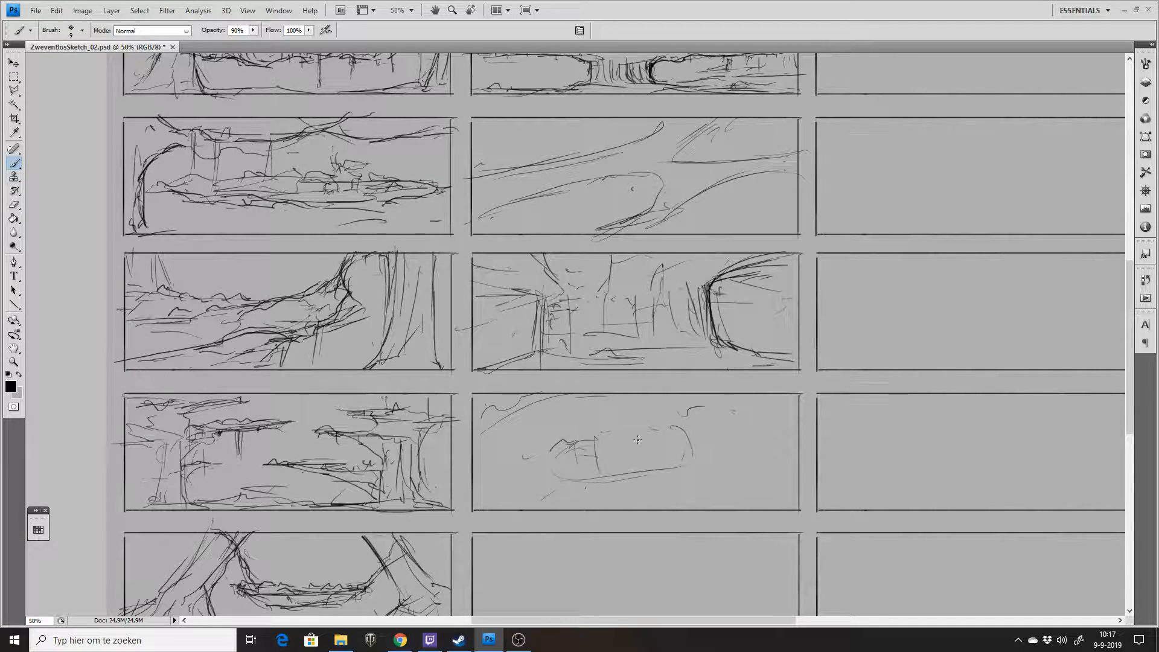
Reinforce the oval slab's rim with bushy outlines and draw structure lines inside it.
mouse_move(604, 432)
left_mouse_down()
mouse_move(605, 453)
mouse_move(658, 448)
left_mouse_up()
left_click_drag(571, 446, 573, 475)
left_click_drag(596, 430, 668, 415)
mouse_move(678, 426)
left_mouse_down()
mouse_move(686, 450)
mouse_move(668, 479)
left_mouse_up()
left_click_drag(553, 458, 562, 474)
left_click_drag(585, 488, 608, 486)
mouse_move(610, 441)
left_mouse_down()
mouse_move(651, 446)
mouse_move(622, 439)
mouse_move(601, 455)
mouse_move(658, 439)
left_mouse_up()
left_click_drag(589, 467, 620, 458)
mouse_move(621, 440)
left_mouse_down()
mouse_move(669, 444)
mouse_move(617, 432)
mouse_move(664, 432)
mouse_move(700, 454)
mouse_move(638, 481)
mouse_move(542, 469)
mouse_move(526, 443)
left_mouse_up()
Add loose foliage marks around the oval slab, hatch its interior and thicken its upper rim.
left_click_drag(511, 438, 582, 403)
left_click_drag(741, 424, 766, 414)
left_click_drag(725, 450, 712, 482)
mouse_move(509, 427)
left_mouse_down()
mouse_move(486, 440)
mouse_move(523, 411)
left_mouse_up()
mouse_move(584, 448)
left_mouse_down()
mouse_move(617, 442)
mouse_move(646, 462)
mouse_move(624, 466)
mouse_move(648, 454)
left_mouse_up()
left_click_drag(578, 488, 658, 450)
mouse_move(585, 462)
left_mouse_down()
mouse_move(667, 444)
mouse_move(654, 437)
mouse_move(646, 451)
left_mouse_up()
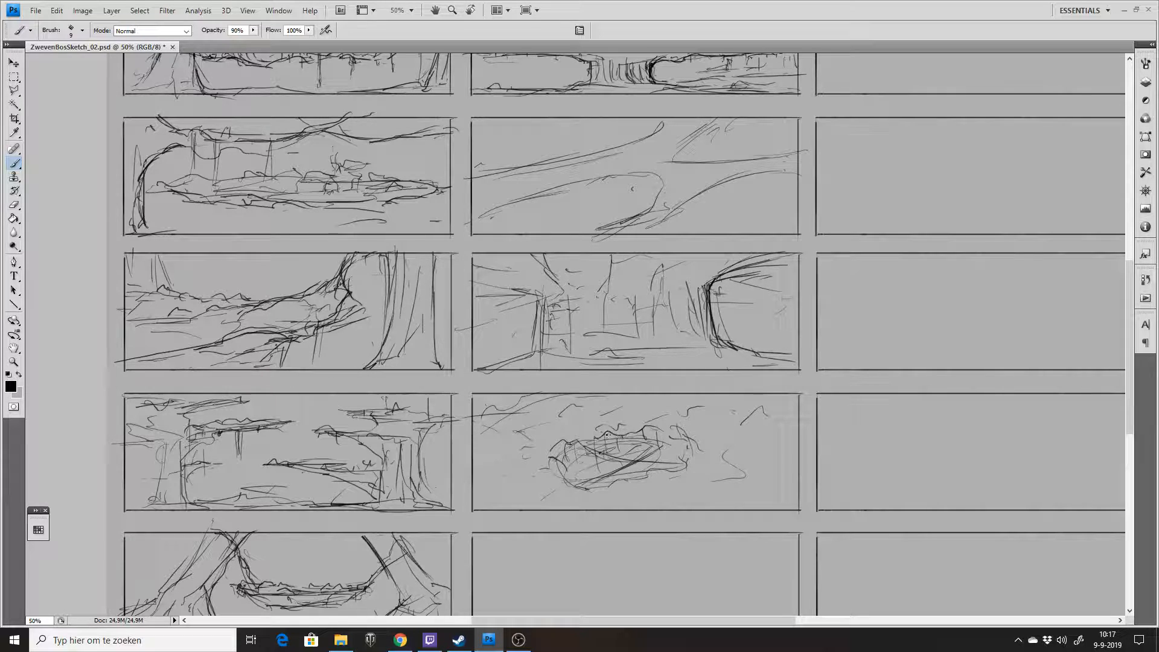
left_click_drag(559, 439, 594, 428)
left_click_drag(647, 429, 677, 425)
Darken the third frame's side trunk contours and add small platforms on the right trunk and among the background trunks.
mouse_move(501, 279)
left_mouse_down()
mouse_move(530, 288)
mouse_move(541, 309)
mouse_move(536, 354)
left_mouse_up()
mouse_move(543, 310)
left_mouse_down()
mouse_move(568, 319)
mouse_move(555, 321)
left_mouse_up()
left_click_drag(701, 312, 749, 302)
left_click_drag(664, 333, 715, 350)
mouse_move(638, 307)
left_mouse_down()
mouse_move(650, 321)
mouse_move(611, 306)
mouse_move(628, 309)
left_mouse_up()
mouse_move(663, 299)
left_mouse_down()
mouse_move(684, 299)
mouse_move(631, 300)
left_mouse_up()
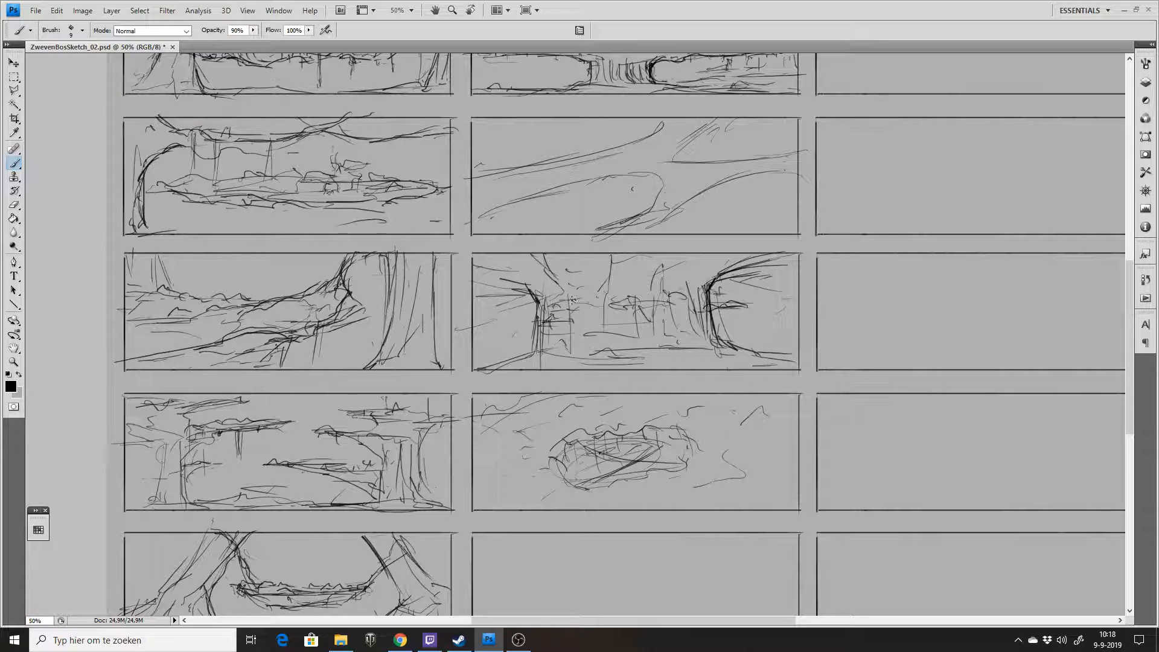
Draw more bushy platforms around the third frame's foreground and background trunks, including one low on the left.
mouse_move(556, 289)
left_mouse_down()
mouse_move(571, 312)
mouse_move(580, 306)
left_mouse_up()
left_click_drag(573, 351, 605, 342)
mouse_move(486, 343)
left_mouse_down()
mouse_move(542, 335)
mouse_move(488, 340)
mouse_move(522, 330)
mouse_move(487, 353)
mouse_move(517, 354)
mouse_move(496, 352)
mouse_move(529, 332)
mouse_move(519, 360)
left_mouse_up()
left_click_drag(503, 363, 478, 366)
mouse_move(523, 299)
left_mouse_down()
mouse_move(538, 316)
mouse_move(561, 306)
mouse_move(533, 320)
mouse_move(549, 309)
mouse_move(548, 324)
mouse_move(563, 323)
left_mouse_up()
mouse_move(713, 298)
left_mouse_down()
mouse_move(741, 300)
mouse_move(735, 313)
mouse_move(698, 312)
mouse_move(711, 329)
mouse_move(698, 328)
mouse_move(731, 334)
left_mouse_up()
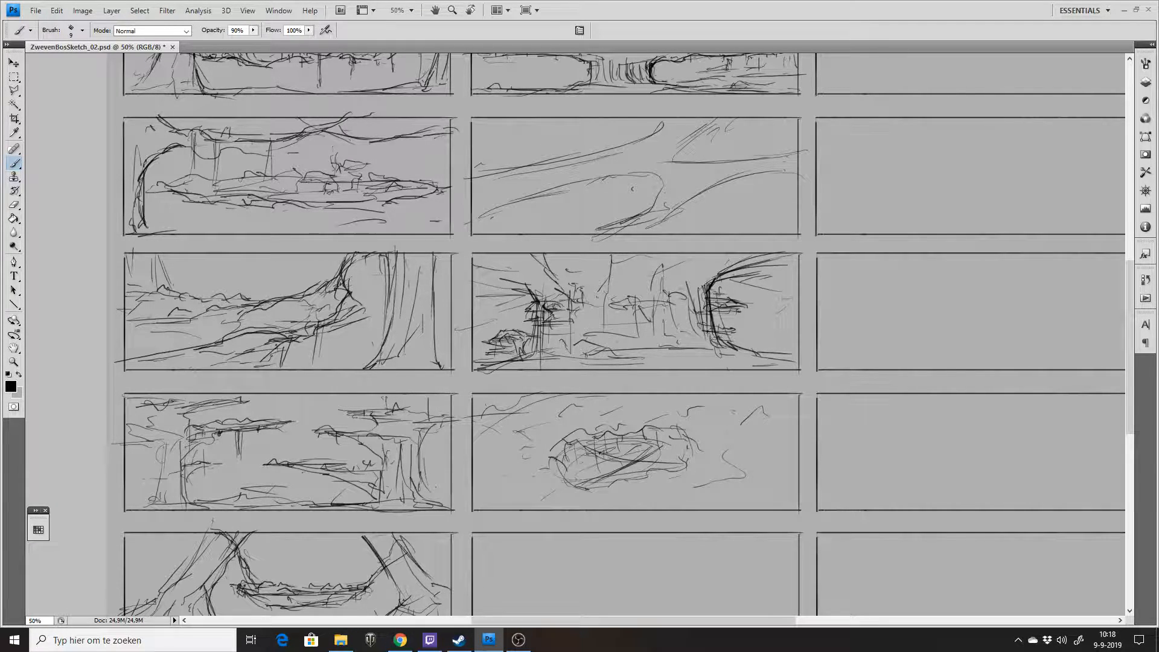
mouse_move(612, 306)
left_mouse_down()
mouse_move(669, 300)
mouse_move(653, 314)
left_mouse_up()
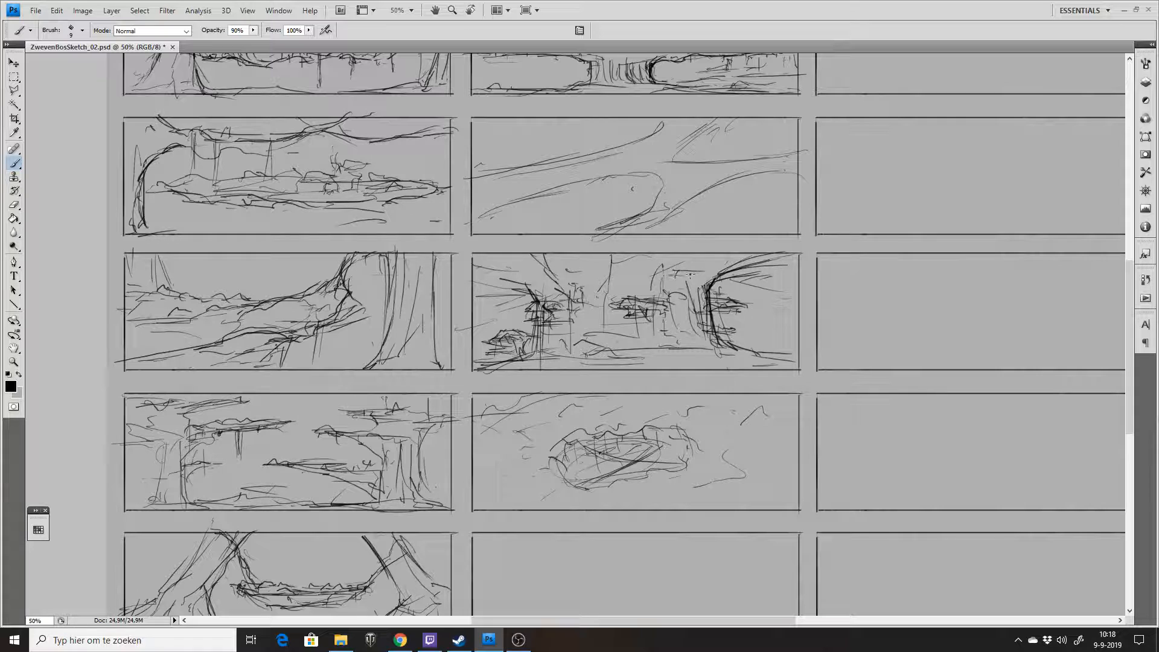
Add small suspended platforms in both upper corners of the third frame.
left_click_drag(496, 270, 503, 293)
left_click_drag(493, 294, 503, 301)
left_click_drag(488, 261, 536, 262)
mouse_move(743, 272)
left_mouse_down()
mouse_move(770, 287)
mouse_move(757, 288)
mouse_move(778, 290)
mouse_move(740, 273)
mouse_move(698, 278)
mouse_move(737, 265)
mouse_move(718, 280)
mouse_move(782, 281)
left_mouse_up()
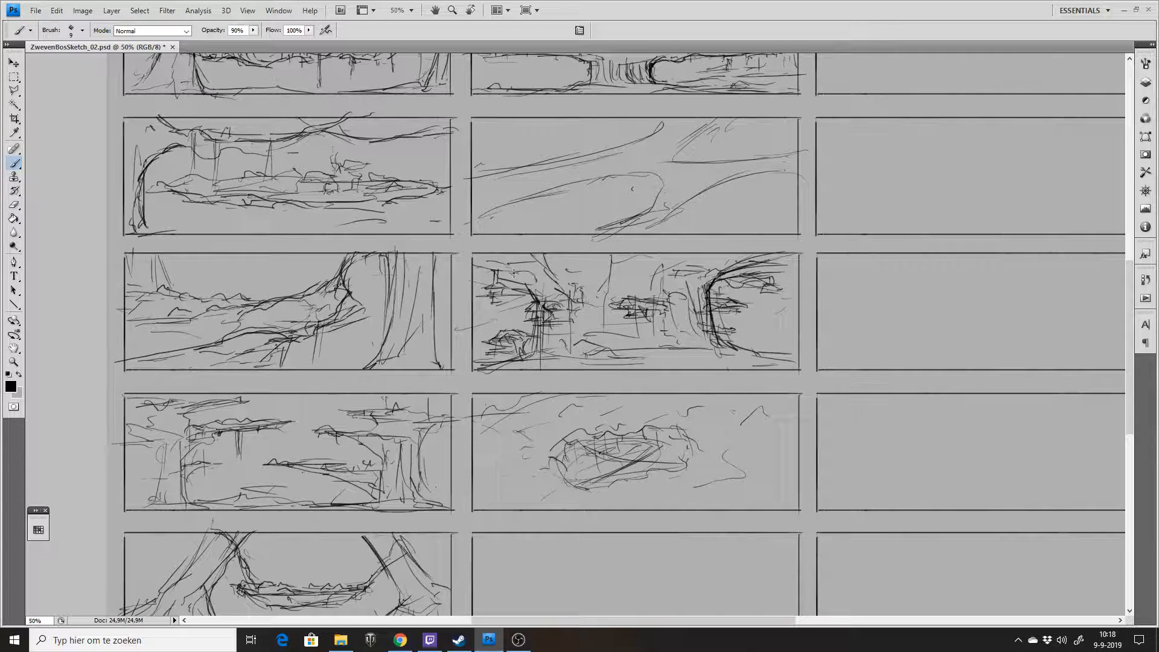
Add platforms to the upper background trunks, small peaked shapes near the ground and darker strokes at the right trunk's base.
mouse_move(532, 290)
left_mouse_down()
mouse_move(539, 301)
mouse_move(594, 280)
mouse_move(603, 282)
mouse_move(578, 297)
mouse_move(603, 300)
mouse_move(593, 285)
left_mouse_up()
left_click_drag(574, 298, 599, 307)
left_click_drag(627, 322, 635, 329)
mouse_move(639, 334)
left_mouse_down()
mouse_move(664, 341)
mouse_move(655, 340)
left_mouse_up()
mouse_move(583, 338)
left_mouse_down()
mouse_move(598, 331)
mouse_move(549, 339)
mouse_move(504, 327)
left_mouse_up()
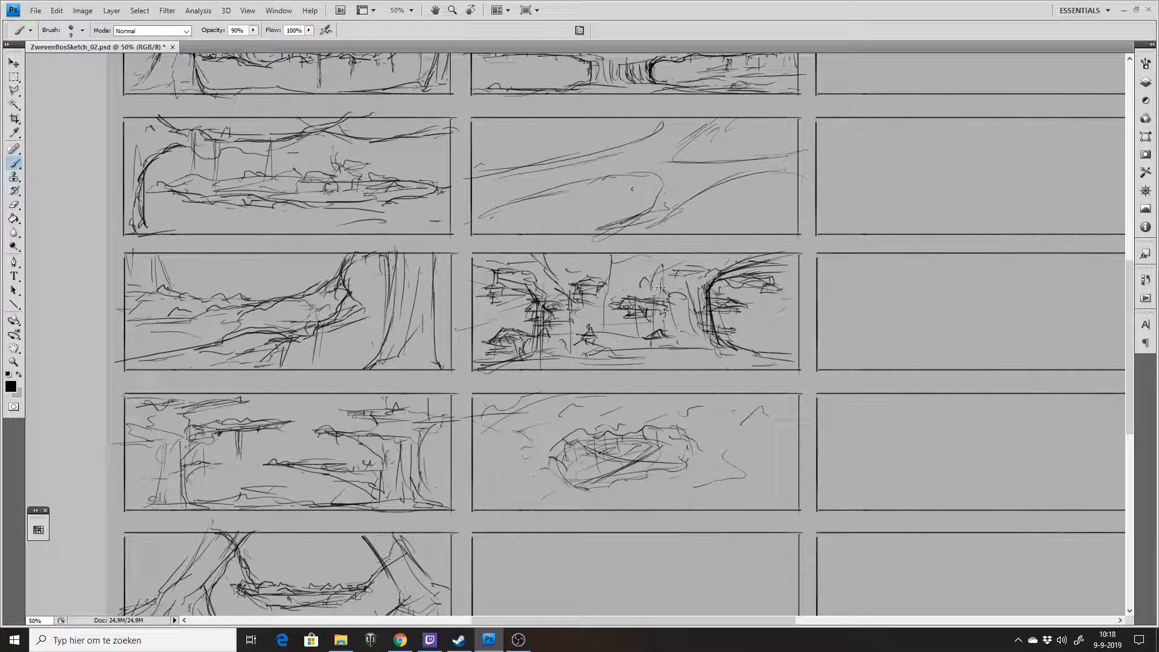
mouse_move(647, 276)
left_mouse_down()
mouse_move(705, 272)
mouse_move(559, 277)
left_mouse_up()
mouse_move(697, 334)
left_mouse_down()
mouse_move(679, 349)
mouse_move(797, 364)
mouse_move(671, 360)
mouse_move(700, 354)
left_mouse_up()
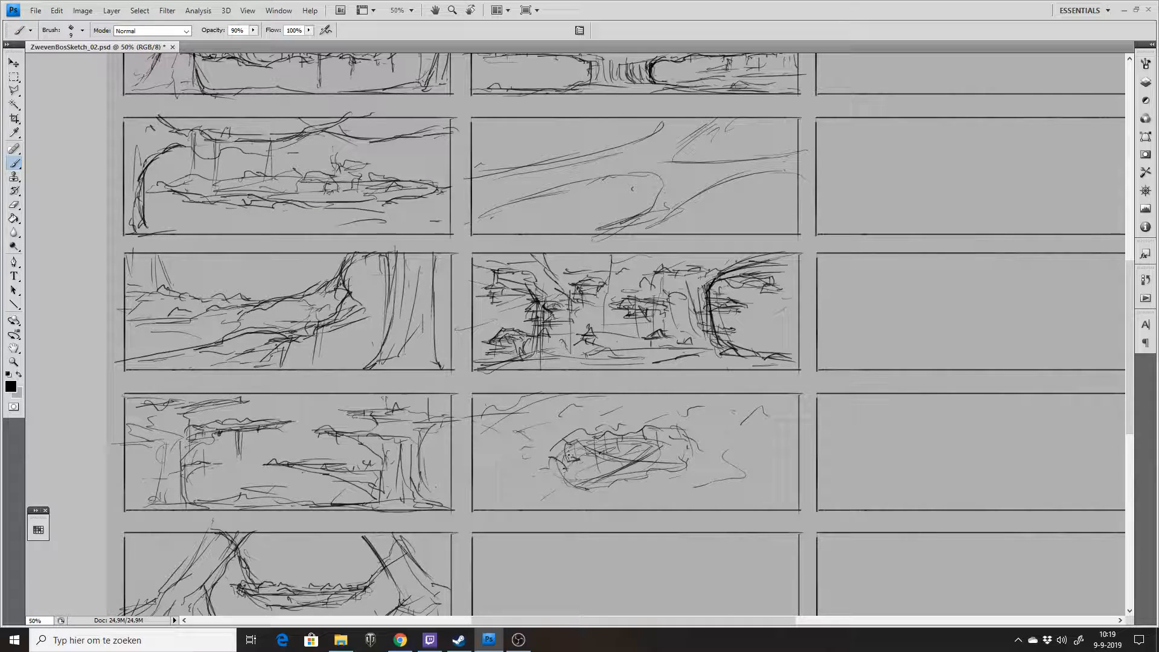
Draw a dark vertical trunk rising from the oval slab in the fourth frame and detail the slab around it.
mouse_move(554, 448)
left_mouse_down()
mouse_move(574, 468)
mouse_move(558, 475)
left_mouse_up()
mouse_move(632, 448)
left_mouse_down()
mouse_move(629, 440)
mouse_move(612, 468)
left_mouse_up()
left_click_drag(616, 407, 617, 454)
left_click_drag(620, 414, 622, 460)
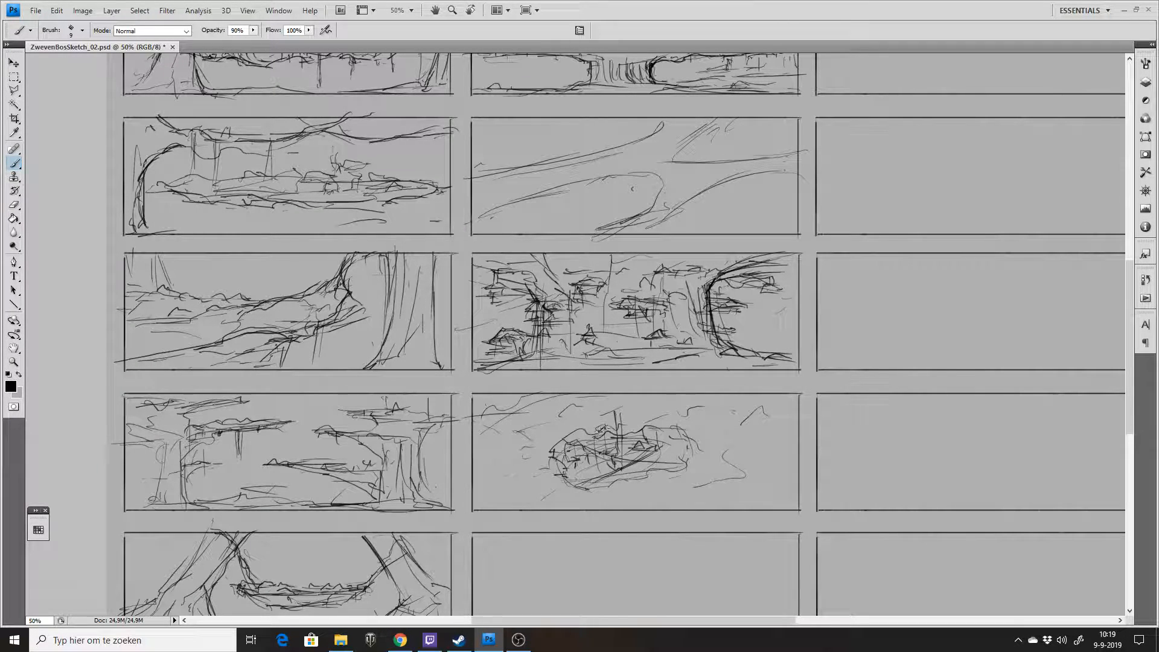
left_click_drag(618, 400, 610, 449)
left_click_drag(619, 451, 615, 469)
left_click_drag(612, 397, 609, 454)
mouse_move(617, 420)
left_mouse_down()
mouse_move(629, 492)
mouse_move(620, 501)
mouse_move(688, 470)
mouse_move(686, 441)
mouse_move(659, 431)
left_mouse_up()
Outline a thick lower rim beneath the oval slab and add small foliage marks and branch strokes around it.
left_click_drag(559, 483, 590, 489)
left_click_drag(552, 492, 598, 499)
left_click_drag(516, 467, 513, 472)
left_click_drag(539, 468, 549, 470)
left_click_drag(481, 421, 545, 394)
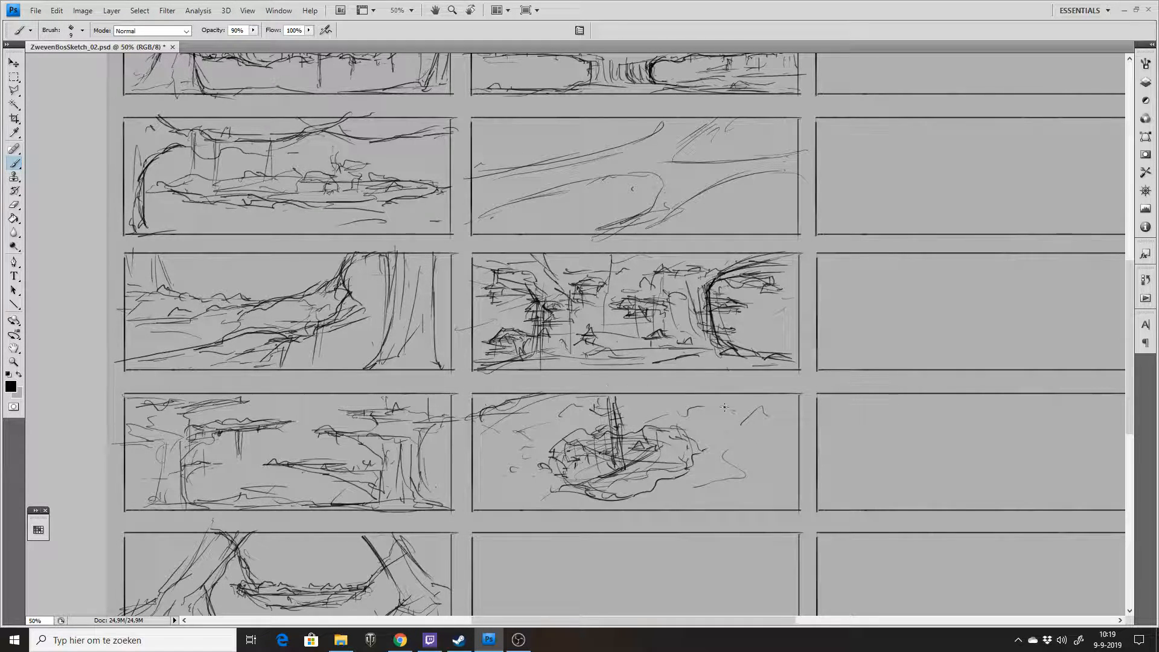
Add scattered ground marks around the oval slab in the fourth frame and extend the trunk strokes down across it.
left_click_drag(795, 437, 806, 425)
left_click_drag(748, 459, 777, 451)
left_click_drag(673, 419, 687, 411)
left_click_drag(622, 395, 626, 465)
mouse_move(624, 418)
left_mouse_down()
mouse_move(592, 430)
mouse_move(610, 433)
mouse_move(604, 445)
mouse_move(617, 453)
mouse_move(592, 456)
mouse_move(597, 491)
left_mouse_up()
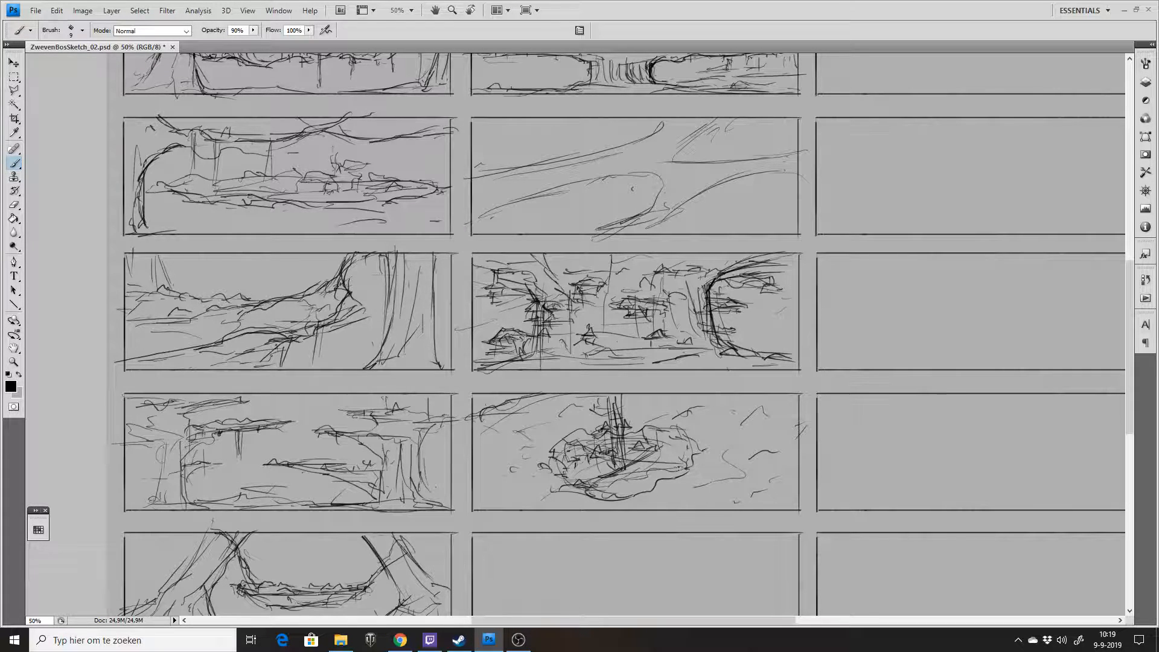
Erase the dark fill inside the fourth frame's trunk, redraw its edges through the slab, add rim and foliage strokes, and save.
left_click_drag(678, 432, 559, 444)
key("e")
left_click_drag(608, 401, 611, 423)
key("b")
mouse_move(595, 403)
left_mouse_down()
mouse_move(647, 463)
mouse_move(612, 456)
mouse_move(617, 485)
mouse_move(561, 484)
mouse_move(589, 480)
mouse_move(613, 497)
left_mouse_up()
mouse_move(625, 458)
left_mouse_down()
mouse_move(625, 501)
mouse_move(620, 492)
mouse_move(651, 485)
left_mouse_up()
left_click_drag(682, 472, 693, 465)
left_click_drag(623, 430, 674, 434)
key("ctrl+s")
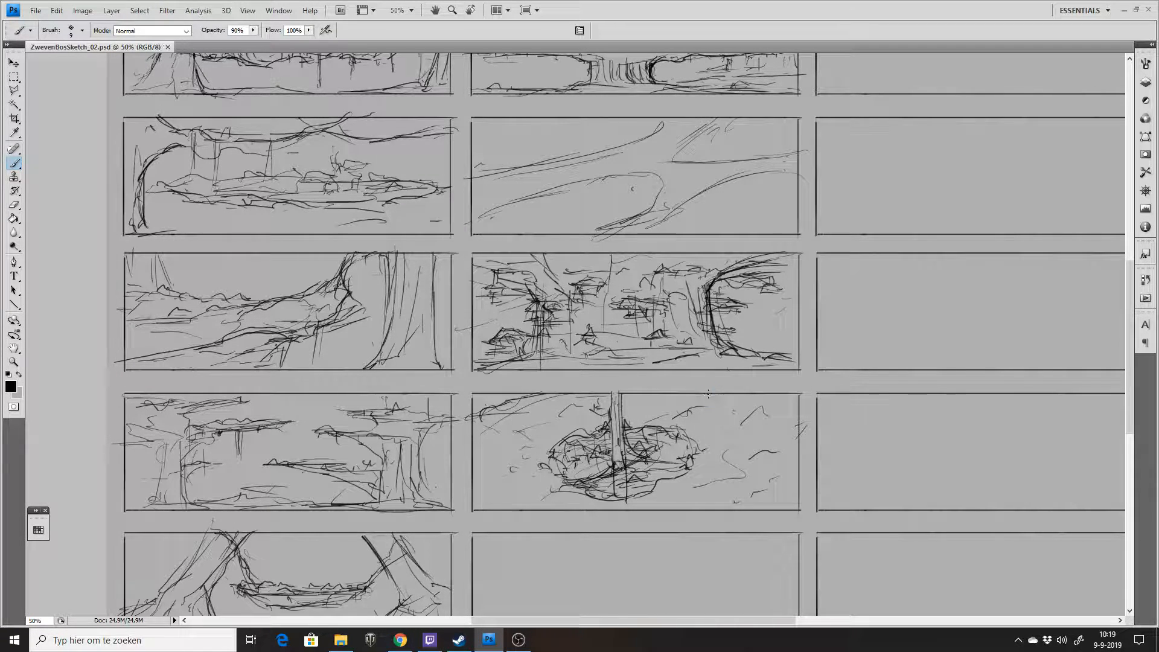
Add small peaked shapes between the third frame's trunks, ground detail beside the right trunk and branch strokes on both sides.
mouse_move(619, 321)
left_mouse_down()
mouse_move(638, 331)
mouse_move(595, 321)
left_mouse_up()
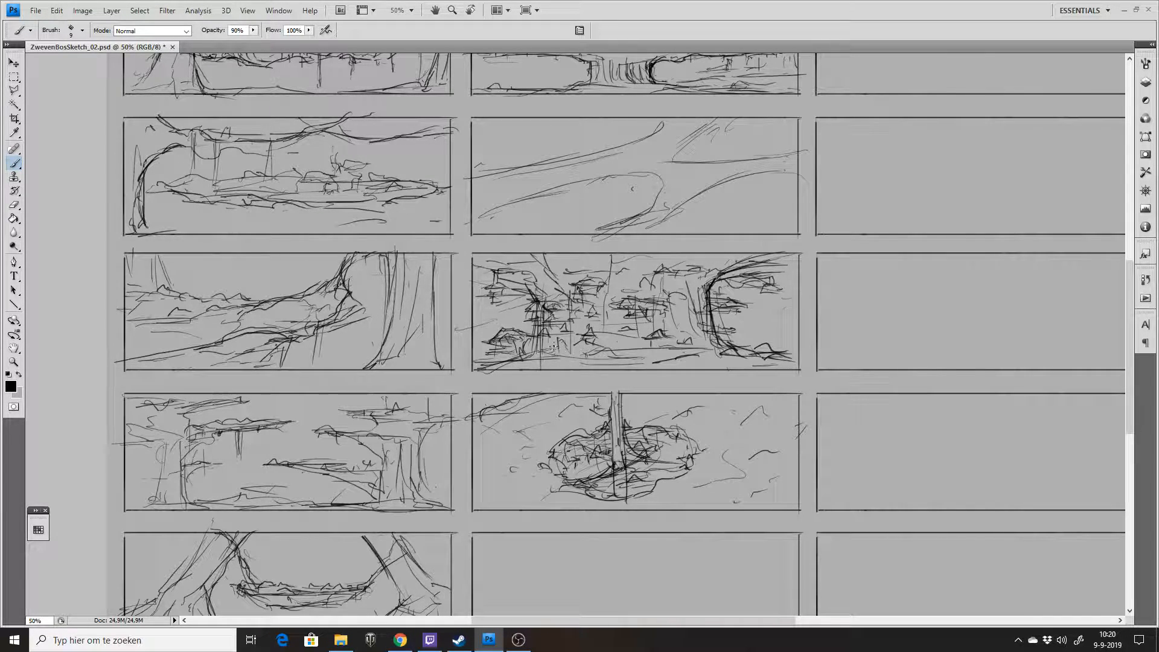
left_click_drag(721, 347, 774, 344)
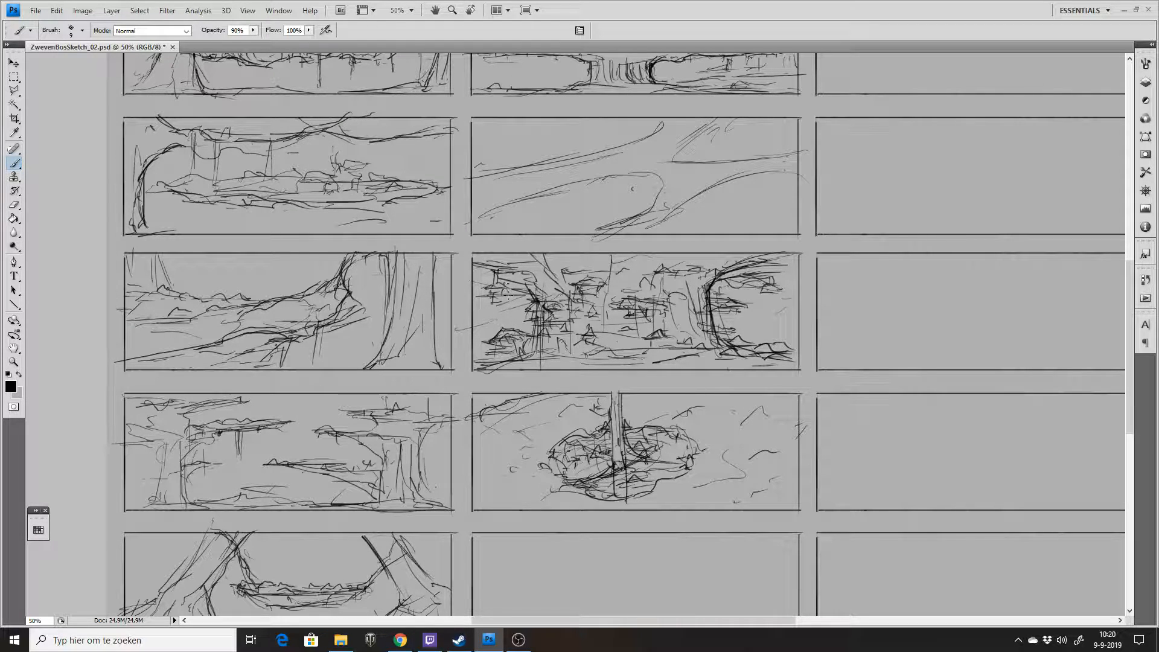
left_click_drag(504, 276, 547, 297)
left_click_drag(457, 291, 508, 294)
mouse_move(748, 307)
left_mouse_down()
mouse_move(725, 292)
mouse_move(789, 321)
left_mouse_up()
left_click_drag(713, 314, 759, 323)
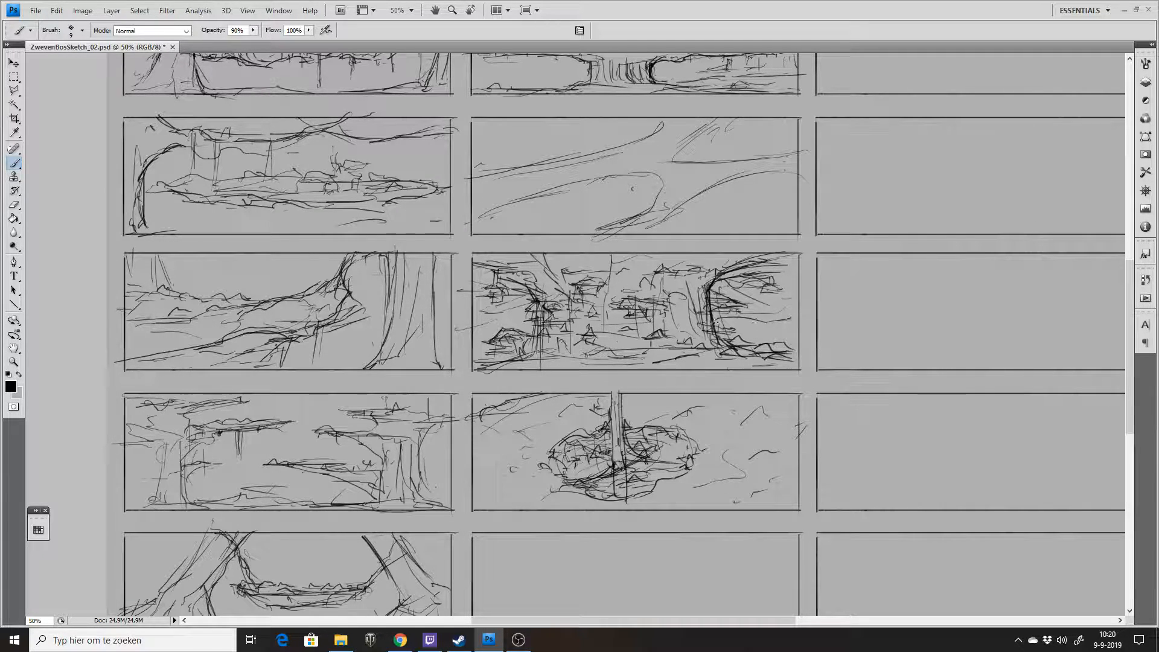
Draw horizontal platform lines from the outer sides of both large trunks in the third frame.
left_click_drag(475, 315, 527, 314)
mouse_move(716, 318)
left_mouse_down()
mouse_move(796, 321)
mouse_move(791, 342)
left_mouse_up()
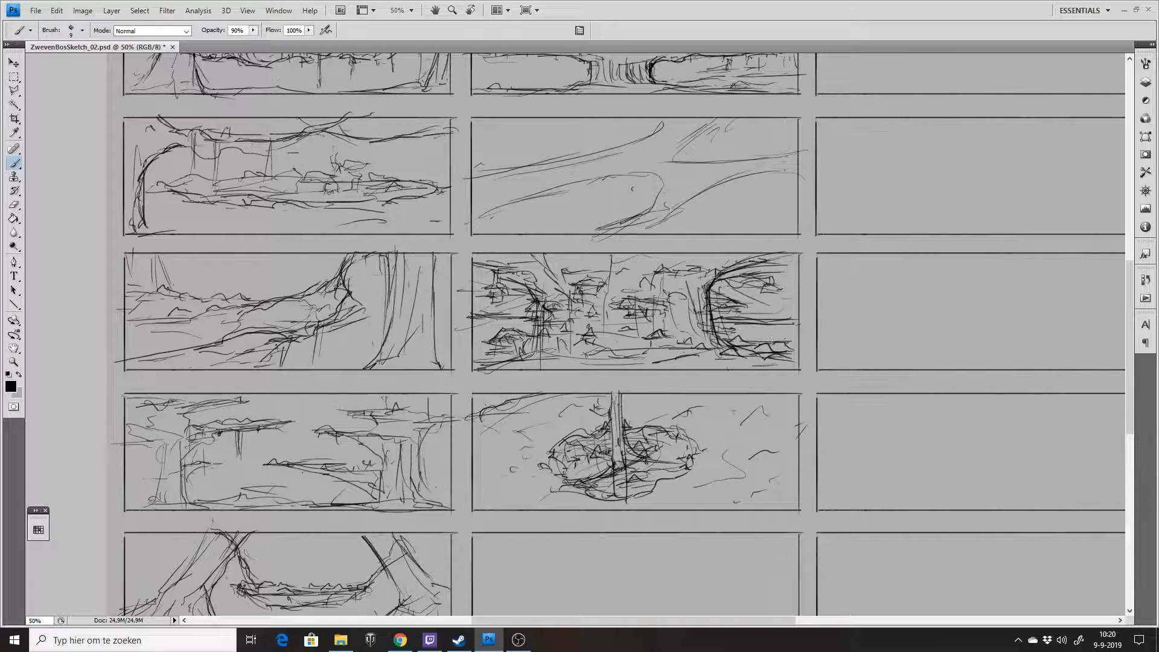
left_click_drag(464, 341, 491, 338)
left_click_drag(471, 339, 516, 331)
key("z")
left_click(665, 384, "alt")
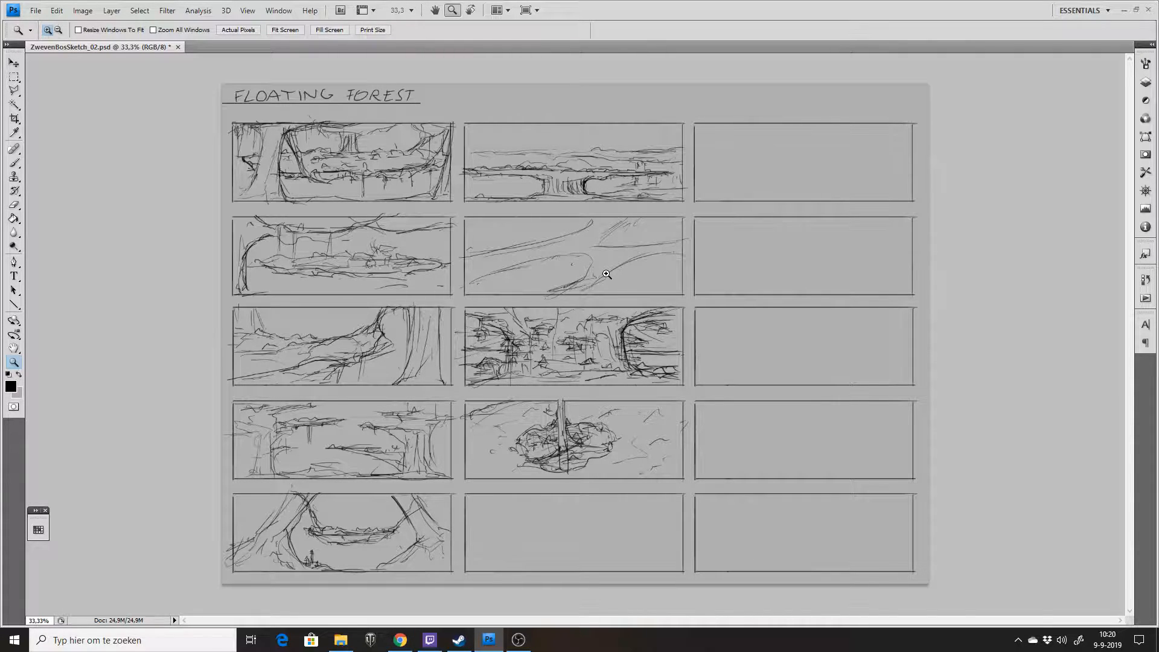
left_click(615, 546)
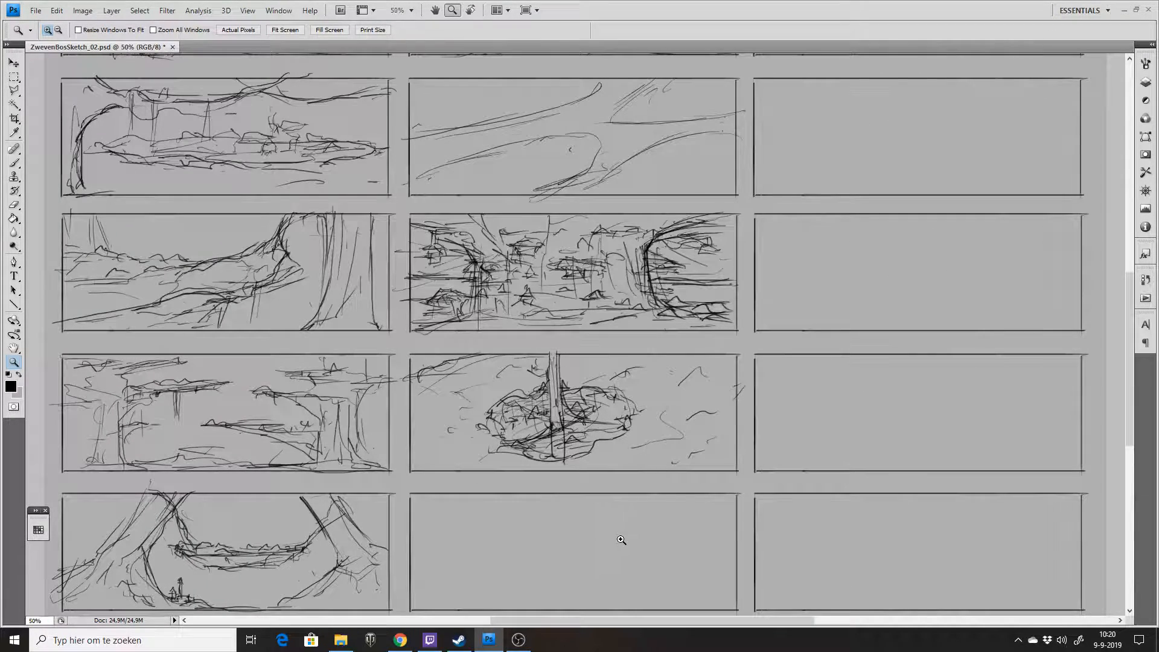
key("b")
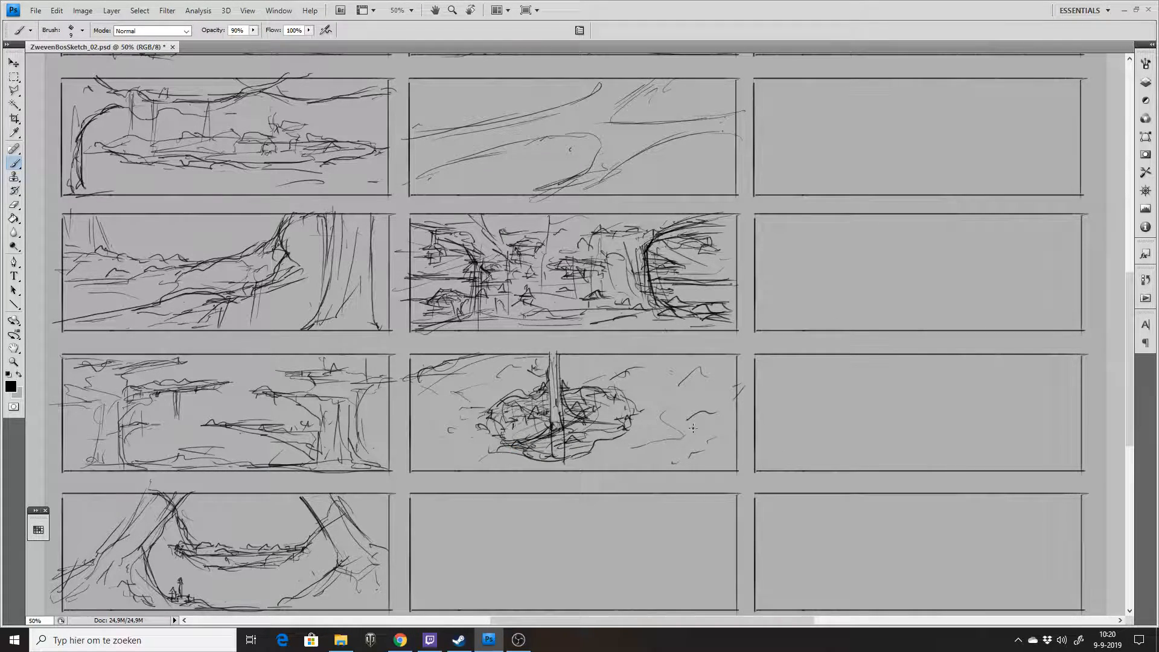
left_click(752, 323, "alt")
key("z")
left_click(796, 238, "alt")
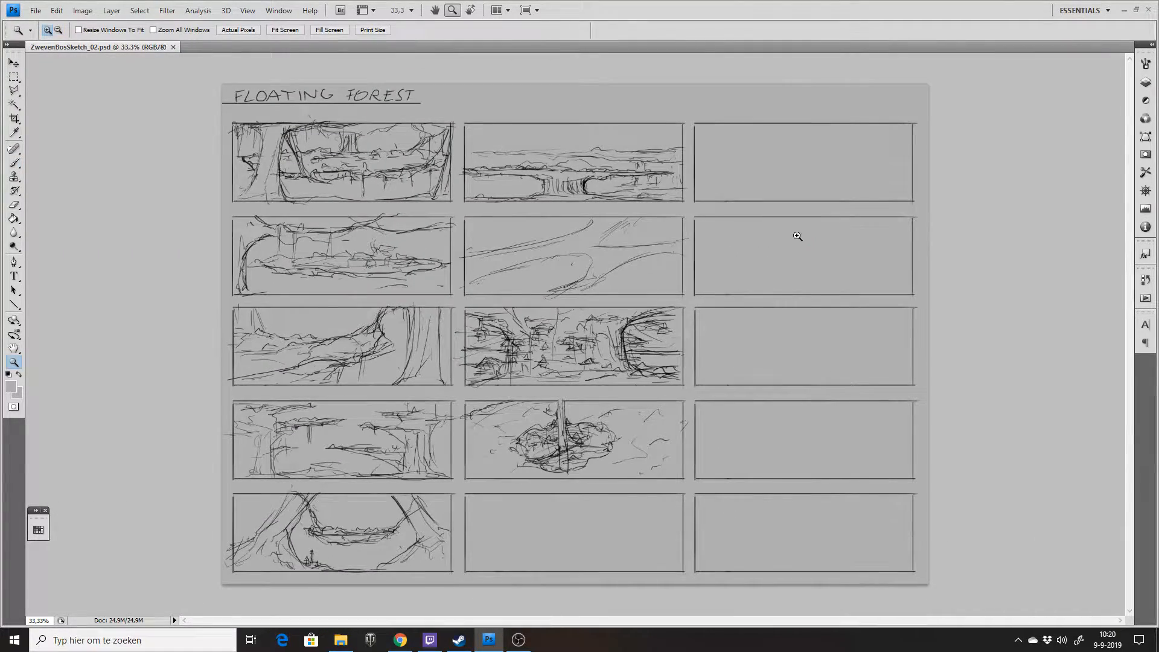
Restore black as the brush colour and undo the trial strokes in the second column's empty fifth frame.
left_click(628, 505)
left_click_drag(690, 409, 705, 194)
key("b")
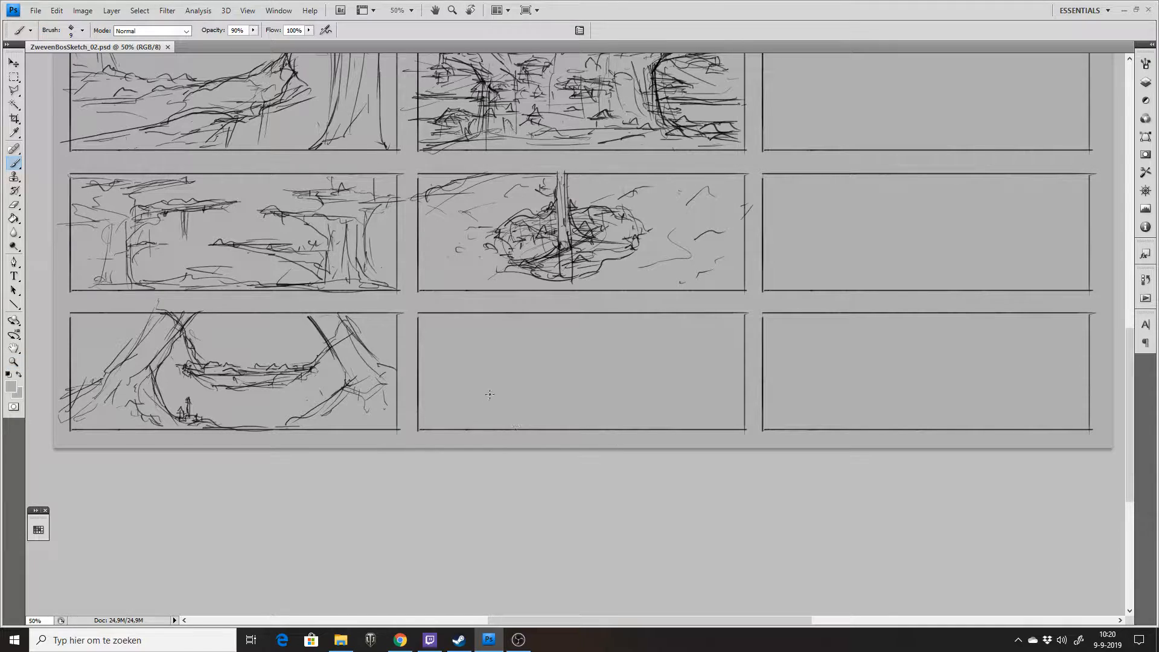
left_click_drag(473, 350, 476, 331)
left_click(9, 374)
key("ctrl+z")
left_click(17, 391)
left_click(104, 343)
left_click(354, 357)
mouse_move(524, 361)
left_mouse_down()
mouse_move(532, 398)
mouse_move(559, 404)
left_mouse_up()
key("ctrl+alt+z")
key("ctrl+alt+z")
Rough in two trunk bases in the second column's fifth frame, with a long horizontal platform extending right from the taller trunk.
left_click_drag(649, 295, 631, 396)
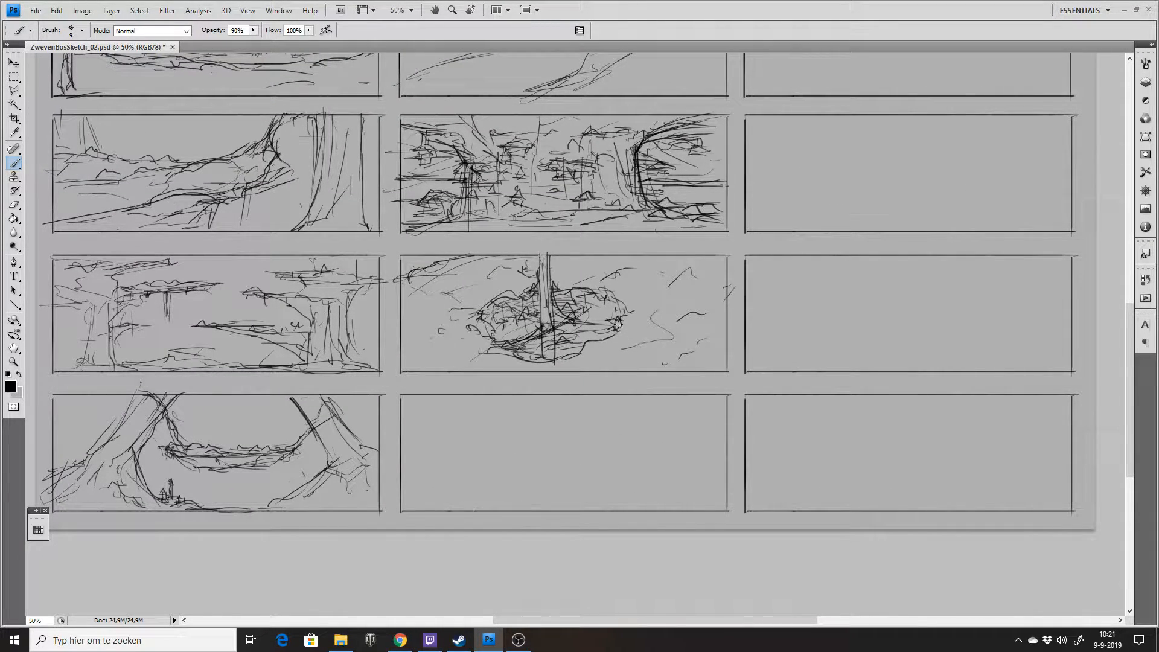
mouse_move(677, 292)
left_mouse_down()
mouse_move(624, 393)
mouse_move(668, 331)
mouse_move(676, 291)
left_mouse_up()
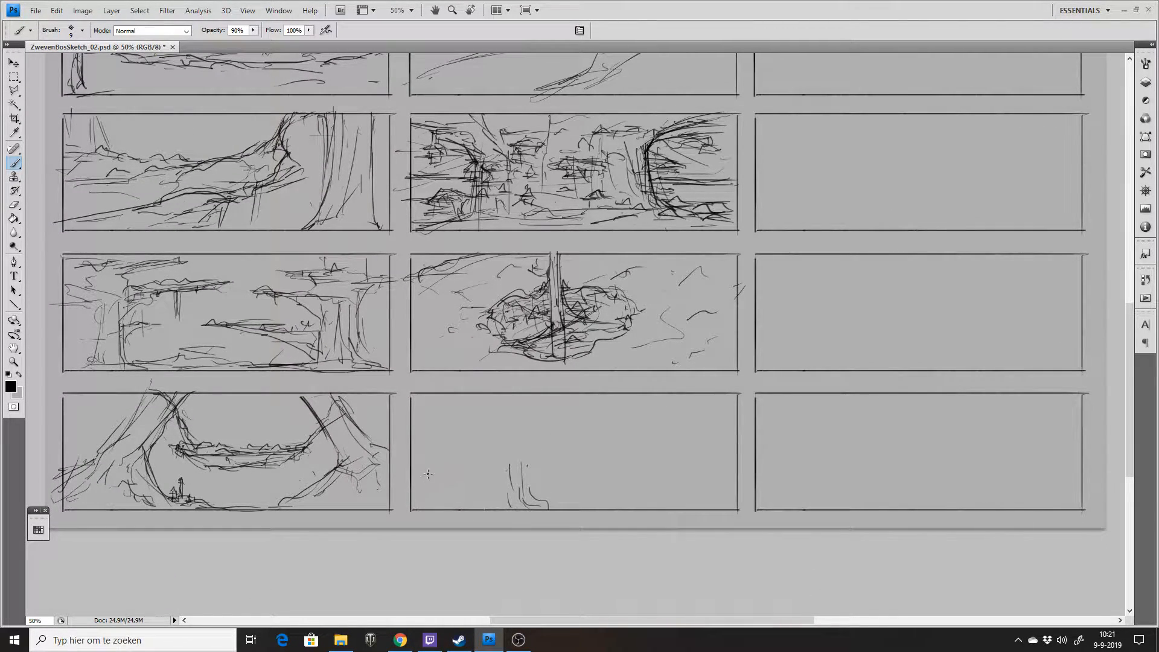
left_click_drag(442, 485, 434, 504)
left_click_drag(410, 509, 471, 498)
left_click_drag(530, 463, 640, 460)
left_click_drag(524, 462, 646, 458)
mouse_move(511, 430)
left_mouse_down()
mouse_move(514, 466)
mouse_move(537, 497)
mouse_move(570, 512)
left_mouse_up()
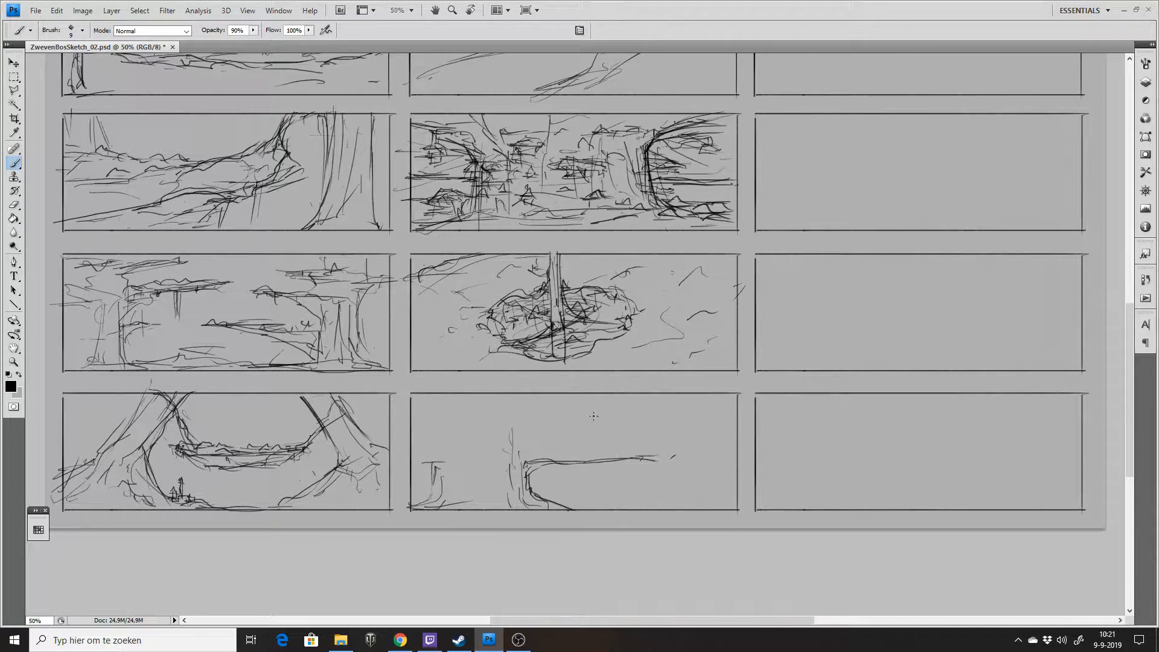
Add a shorter upper ledge to the taller trunk, reinforce the long platform and darken both trunk bases in the fifth frame.
left_click_drag(434, 468, 408, 509)
mouse_move(518, 443)
left_mouse_down()
mouse_move(537, 440)
mouse_move(520, 462)
mouse_move(571, 431)
left_mouse_up()
left_click_drag(574, 430, 582, 424)
left_click_drag(585, 424, 558, 428)
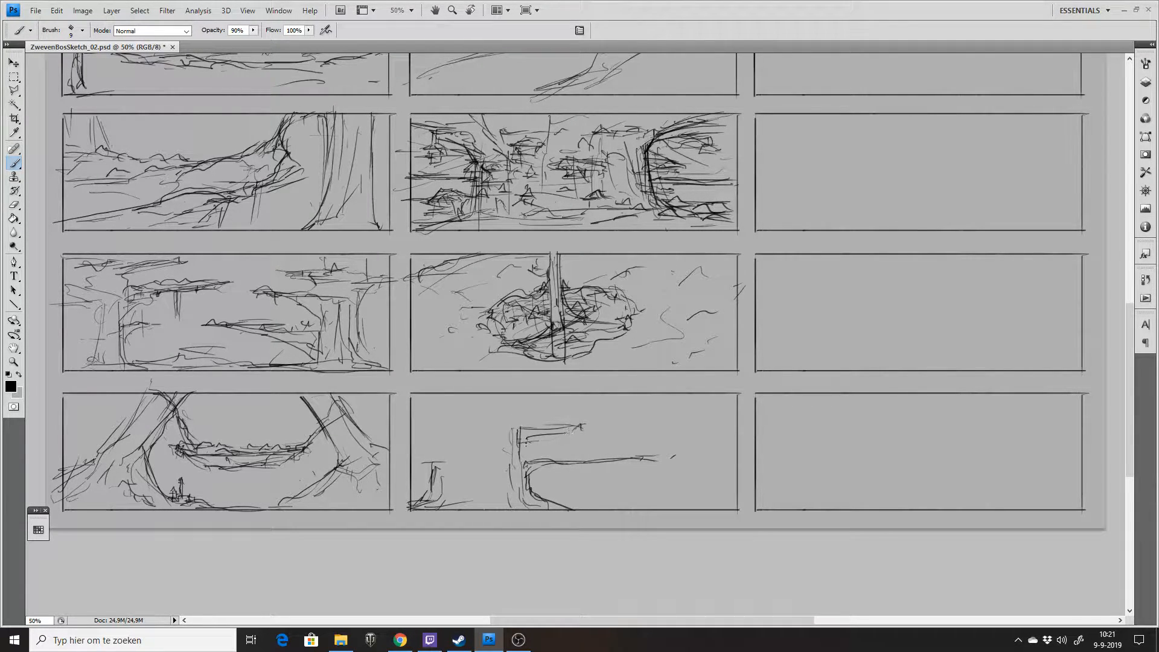
left_click_drag(531, 466, 568, 511)
left_click_drag(439, 464, 441, 443)
mouse_move(526, 436)
left_mouse_down()
mouse_move(582, 428)
mouse_move(551, 433)
left_mouse_up()
left_click_drag(542, 452, 590, 448)
mouse_move(523, 458)
left_mouse_down()
mouse_move(589, 455)
mouse_move(582, 464)
mouse_move(518, 463)
mouse_move(589, 453)
mouse_move(575, 438)
mouse_move(582, 427)
mouse_move(588, 463)
mouse_move(599, 446)
mouse_move(659, 456)
left_mouse_up()
left_click_drag(528, 433, 531, 453)
Add tiered platforms to the fifth frame's left trunk and extend the taller trunk upward with another small ledge.
mouse_move(427, 440)
left_mouse_down()
mouse_move(439, 465)
mouse_move(422, 438)
mouse_move(439, 432)
left_mouse_up()
mouse_move(439, 432)
left_mouse_down()
mouse_move(435, 489)
mouse_move(409, 459)
mouse_move(439, 461)
left_mouse_up()
mouse_move(413, 462)
left_mouse_down()
mouse_move(431, 480)
mouse_move(441, 462)
left_mouse_up()
left_click_drag(411, 484, 465, 481)
left_click_drag(551, 462, 550, 483)
mouse_move(542, 463)
left_mouse_down()
mouse_move(552, 474)
mouse_move(600, 461)
left_mouse_up()
mouse_move(437, 432)
left_mouse_down()
mouse_move(458, 421)
mouse_move(448, 397)
mouse_move(528, 446)
mouse_move(504, 425)
mouse_move(520, 400)
left_mouse_up()
mouse_move(514, 400)
left_mouse_down()
mouse_move(541, 403)
mouse_move(501, 403)
left_mouse_up()
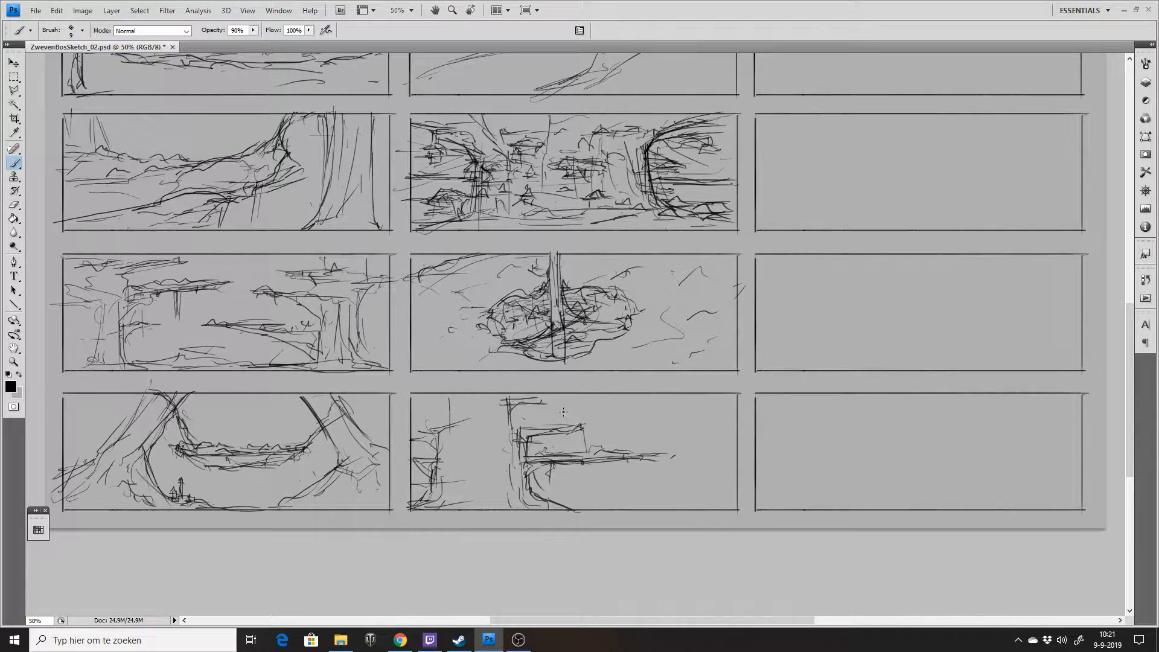
Sketch a diagonal line rising right from the taller trunk, undo the surplus strokes and save the file.
left_click_drag(716, 403, 553, 446)
left_click_drag(517, 405, 519, 439)
mouse_move(397, 473)
left_mouse_down()
mouse_move(485, 406)
mouse_move(625, 451)
left_mouse_up()
key("ctrl+alt+z")
key("ctrl+alt+z")
key("ctrl+alt+z")
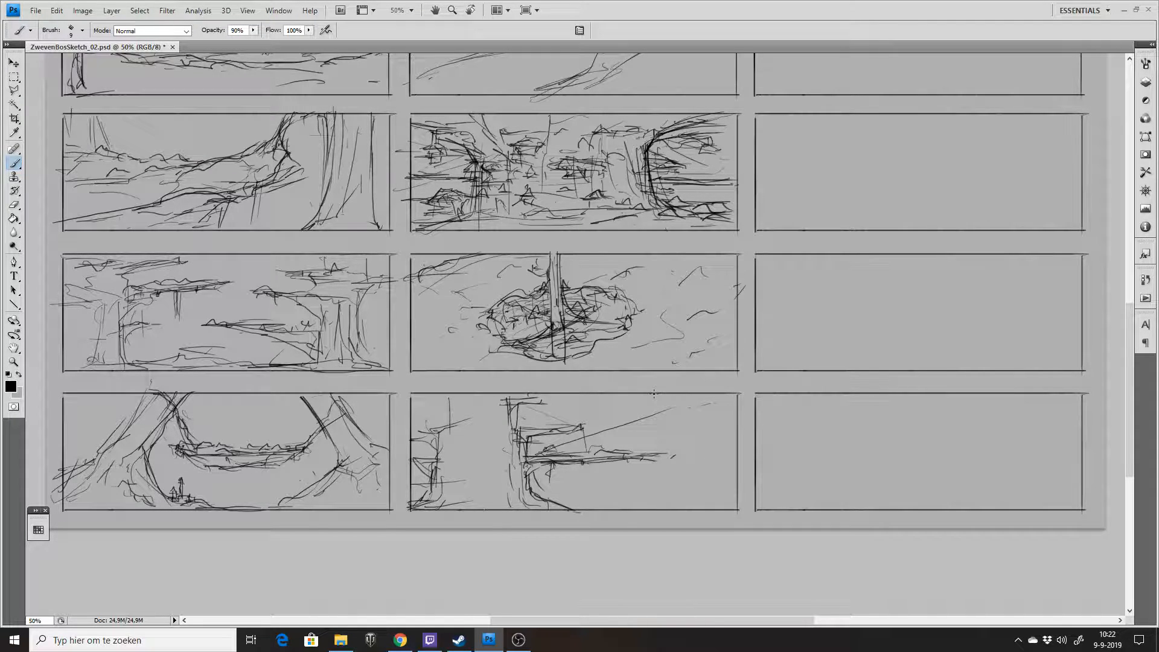
key("ctrl+s")
Connect the fifth frame's two trunks with a platform, add ground marks below and draw an upper ledge across the left trunk.
left_click_drag(660, 497, 666, 501)
mouse_move(443, 470)
left_mouse_down()
mouse_move(543, 472)
mouse_move(420, 466)
mouse_move(541, 466)
mouse_move(426, 478)
mouse_move(537, 471)
mouse_move(509, 463)
left_mouse_up()
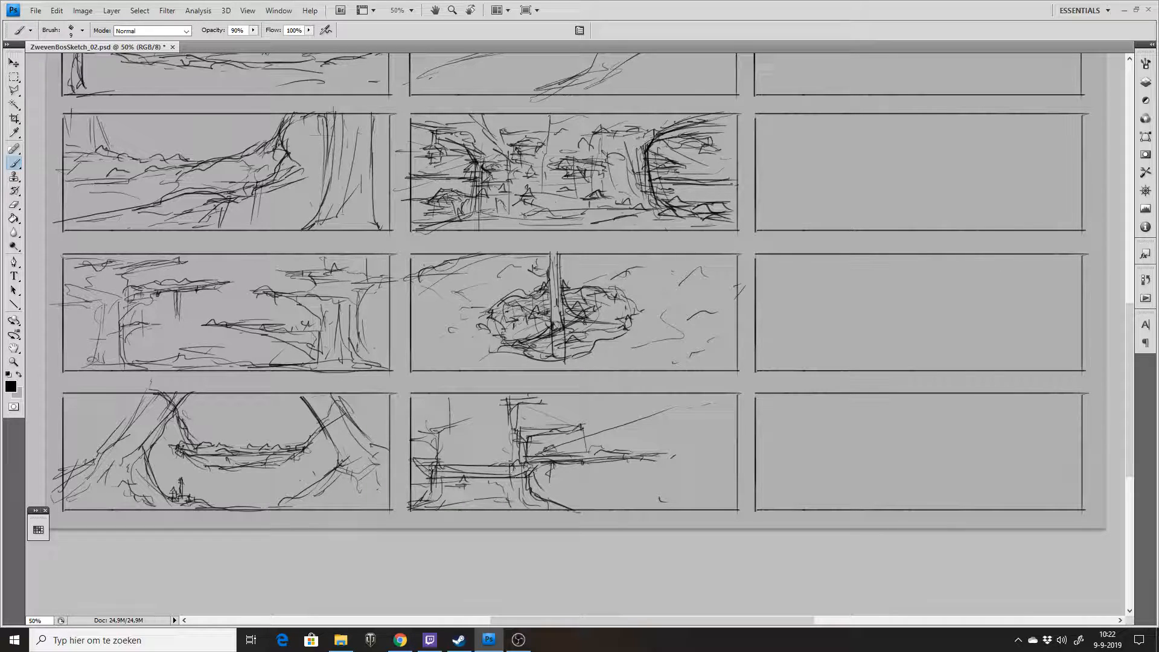
left_click_drag(439, 465, 518, 464)
left_click_drag(456, 496, 421, 499)
left_click_drag(409, 431, 483, 436)
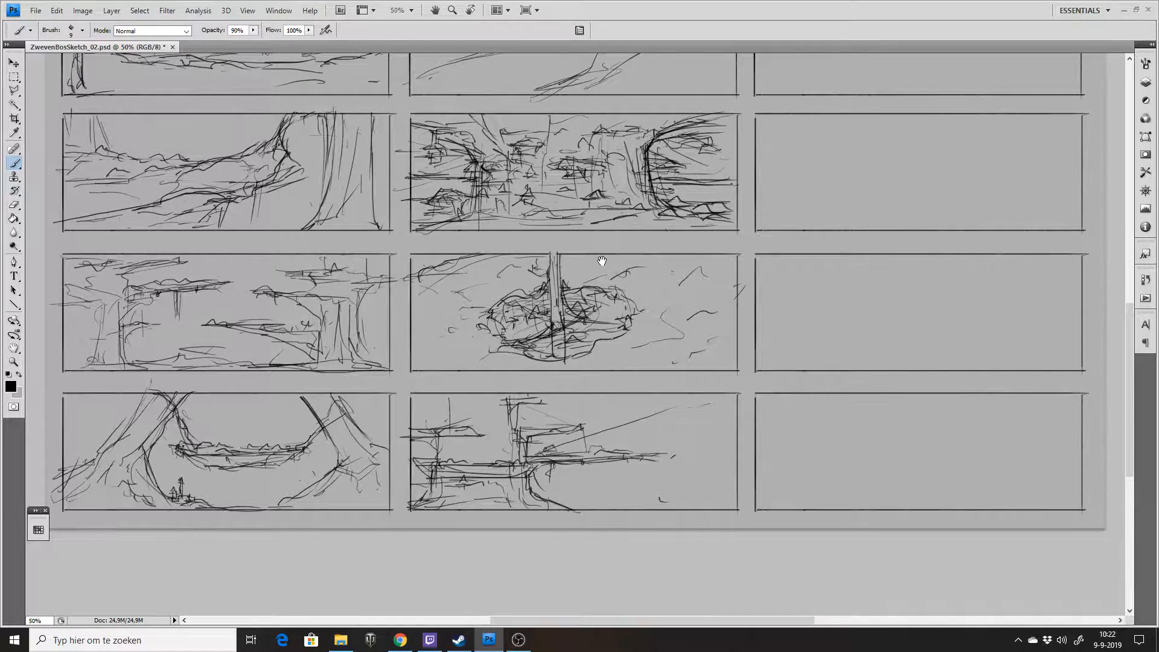
Draw check marks in the upper right corners of the second column's first, third and fourth frames, and save.
left_click_drag(600, 259, 587, 470)
left_click_drag(606, 213, 577, 344)
left_click_drag(669, 209, 676, 213)
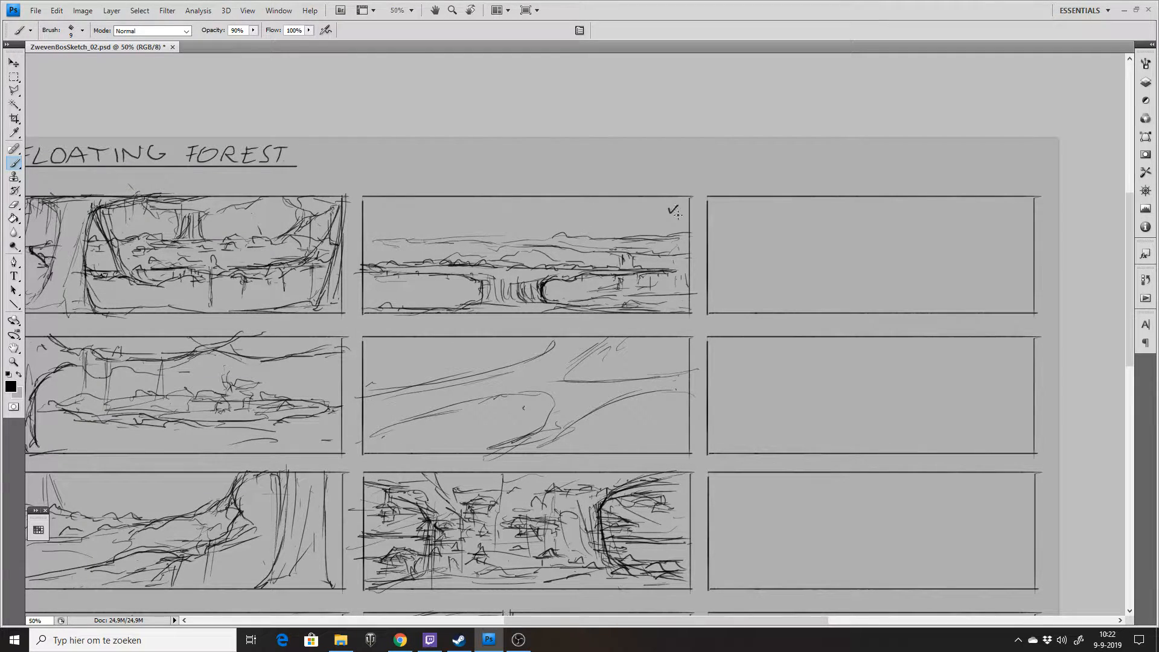
left_click_drag(624, 426, 617, 367)
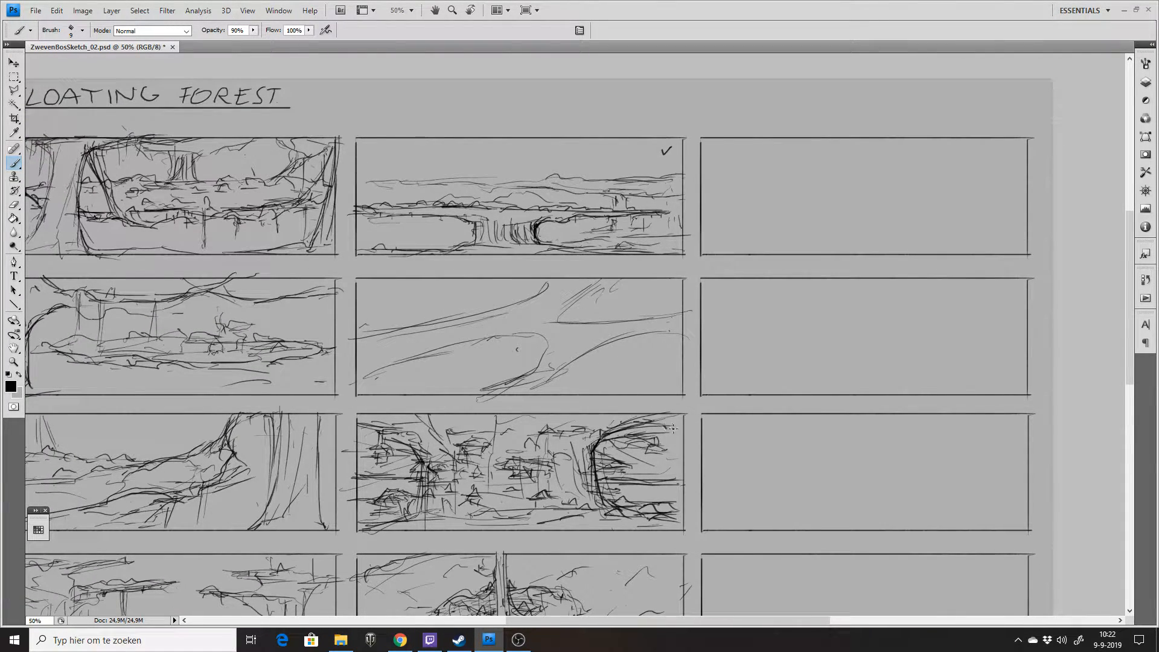
left_click_drag(666, 422, 682, 418)
left_click_drag(665, 509, 662, 429)
left_click_drag(663, 483, 677, 480)
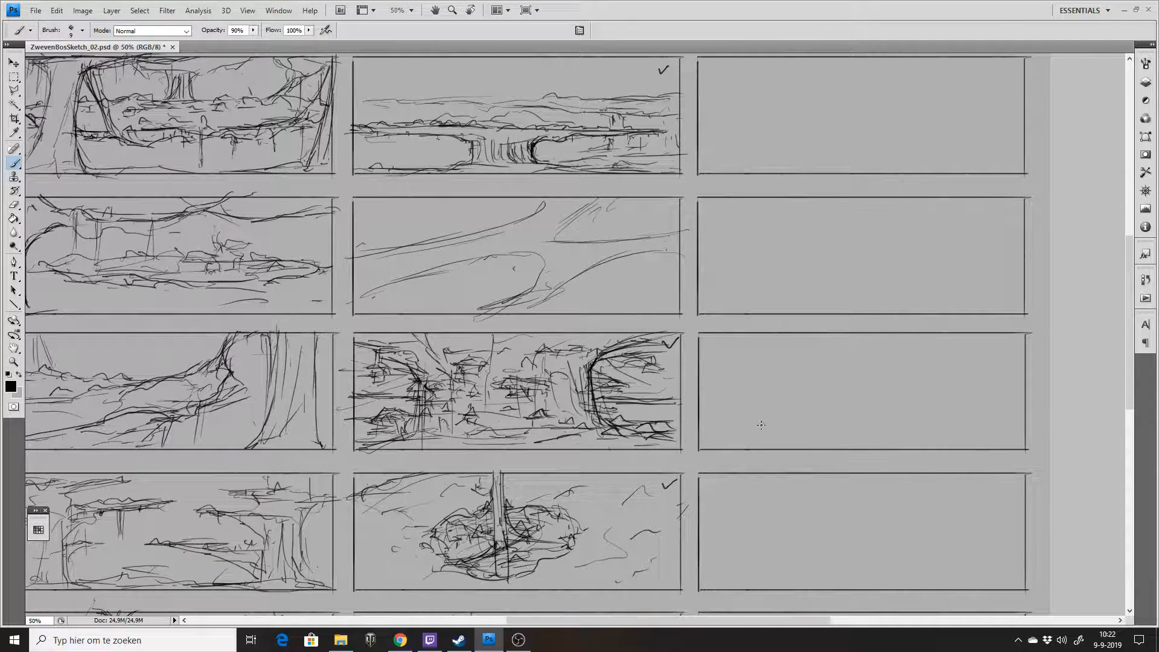
key("z")
left_click(688, 421, "alt")
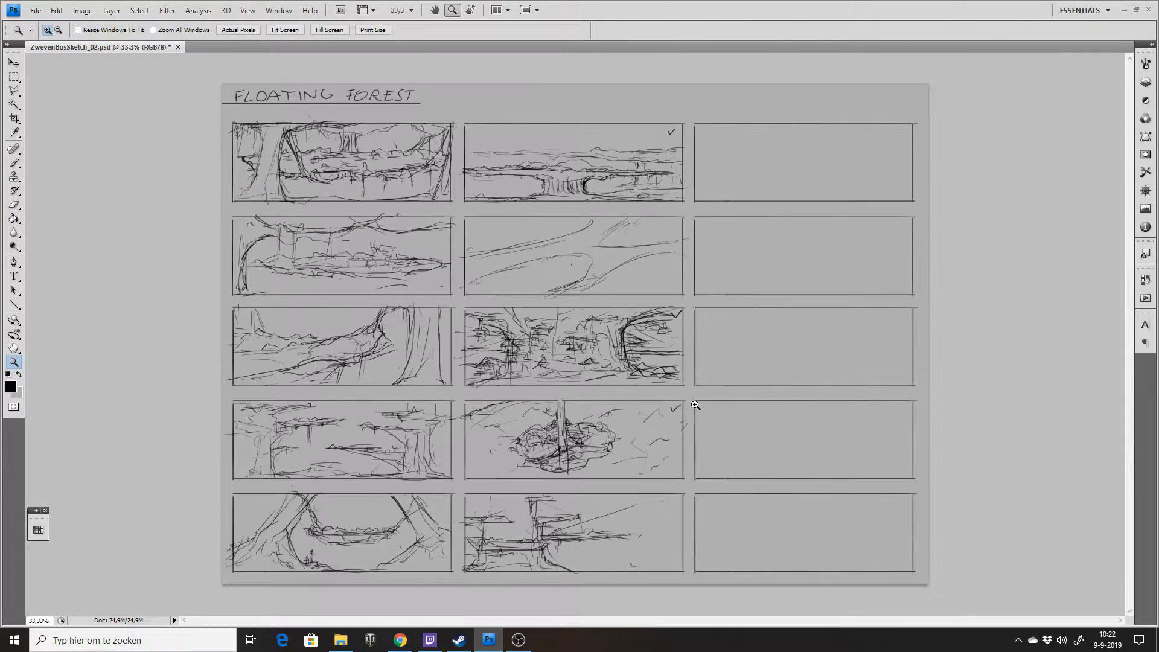
key("ctrl+s")
Redraw the diagonal branches in the second column's second frame with bumpy foliage edges and add a small oval on the lower one.
key("b")
left_click_drag(537, 279, 541, 279)
left_click_drag(469, 288, 520, 277)
mouse_move(482, 224)
left_mouse_down()
mouse_move(516, 214)
mouse_move(471, 228)
mouse_move(486, 222)
mouse_move(519, 263)
mouse_move(477, 254)
mouse_move(460, 265)
mouse_move(482, 256)
mouse_move(469, 252)
mouse_move(597, 218)
left_mouse_up()
mouse_move(529, 252)
left_mouse_down()
mouse_move(465, 266)
mouse_move(477, 279)
mouse_move(586, 255)
mouse_move(575, 294)
mouse_move(675, 248)
left_mouse_up()
Erase the faint branch lines in the second frame's upper right area, save, and add small marks there.
key("e")
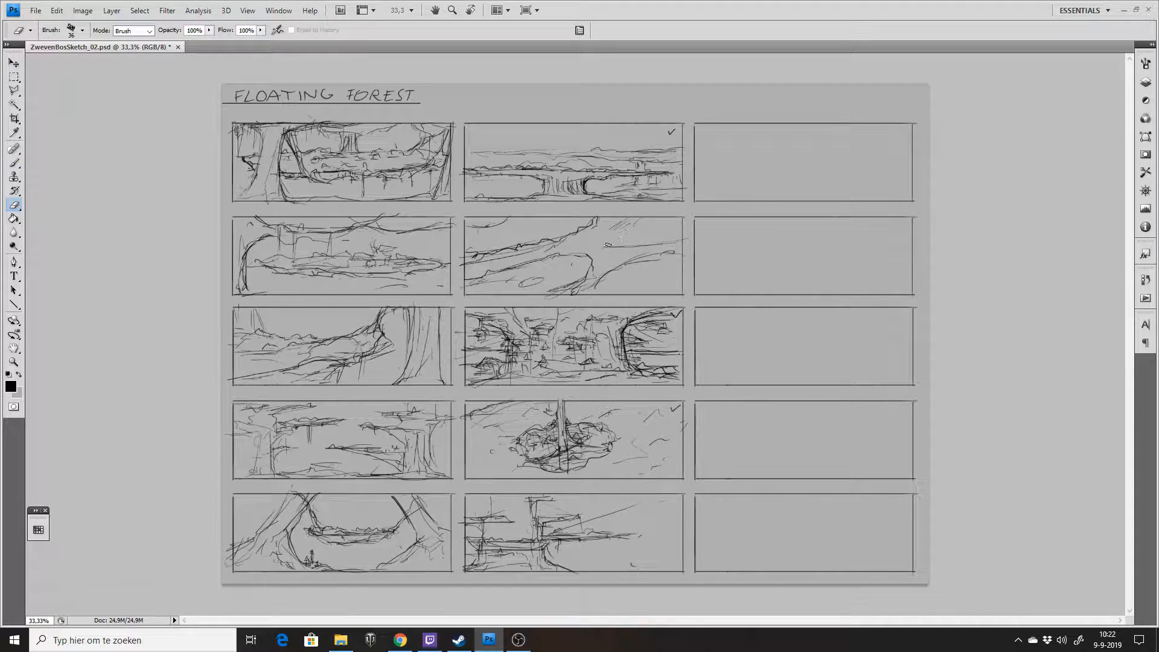
left_click_drag(616, 225, 637, 223)
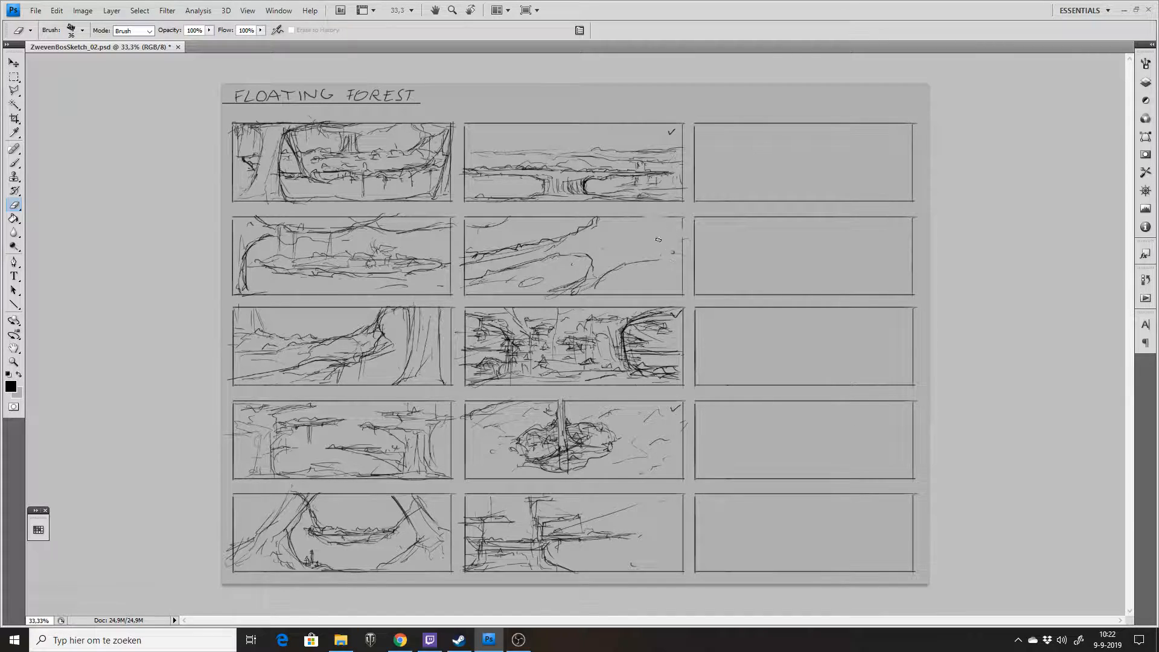
key("b")
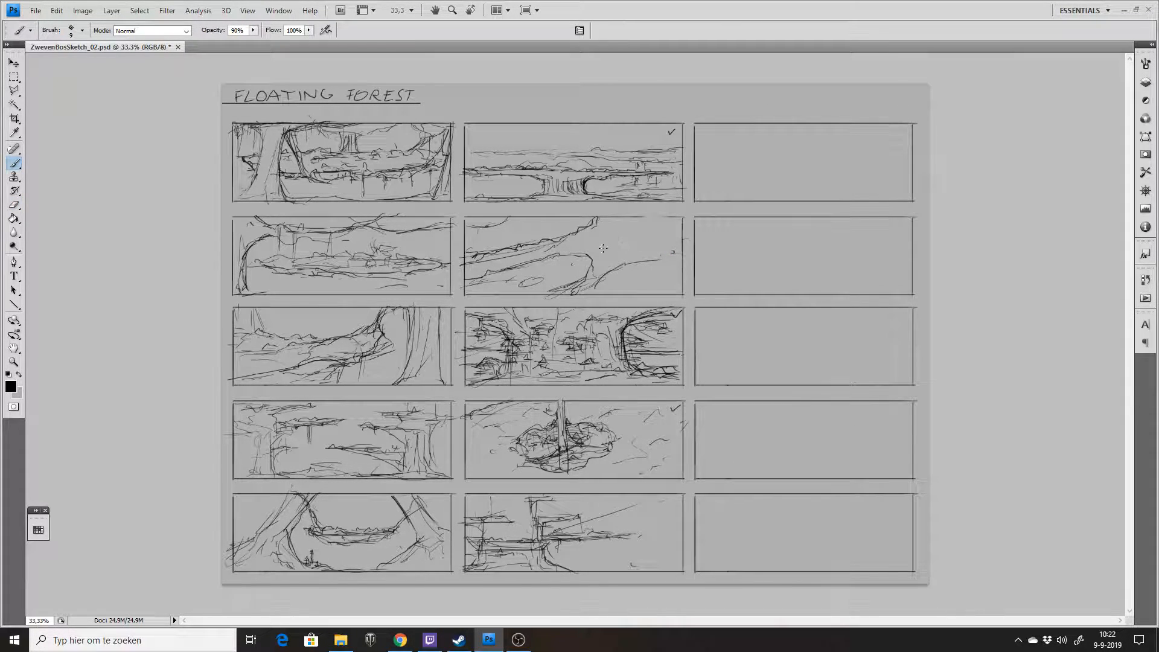
key("ctrl+s")
left_click(609, 252)
Darken the trunk edges in the second column's fifth frame and save the file.
left_click_drag(543, 528, 549, 537)
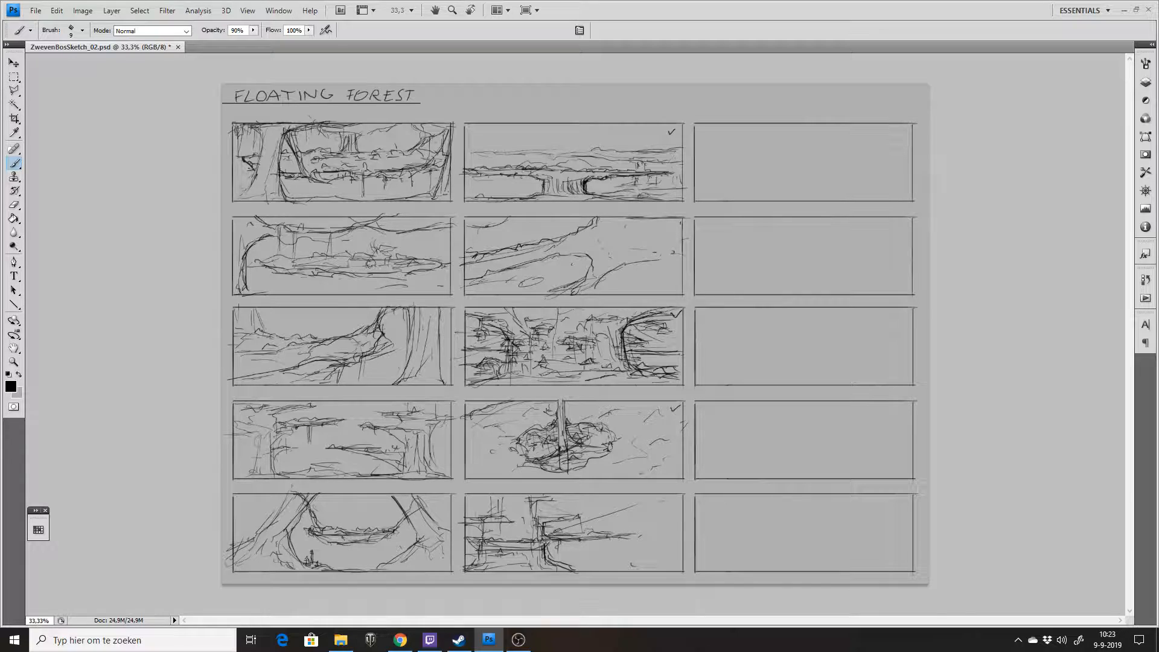
key("ctrl+s")
left_click_drag(483, 542, 463, 569)
Thicken the curved edge of the right trunk, its base and its upper branch in the second column's third frame.
key("z")
mouse_move(781, 407)
left_mouse_down()
mouse_move(796, 415)
mouse_move(783, 460)
mouse_move(791, 447)
mouse_move(760, 442)
mouse_move(781, 419)
left_mouse_up()
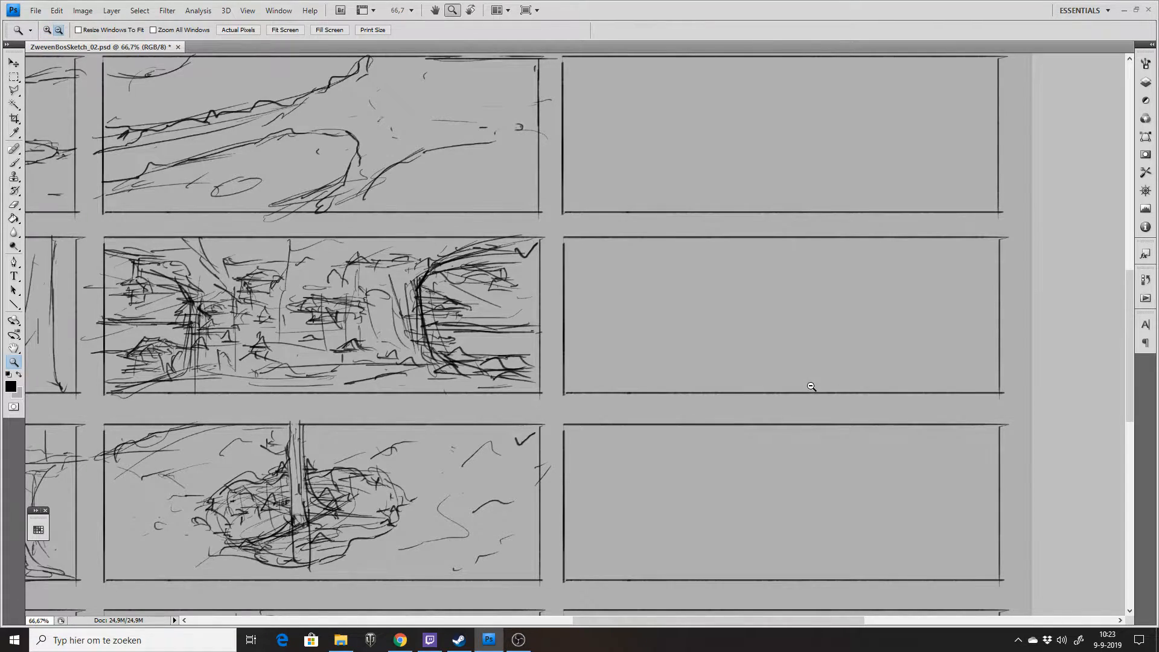
left_click(810, 389, "alt")
left_click_drag(837, 318, 631, 481)
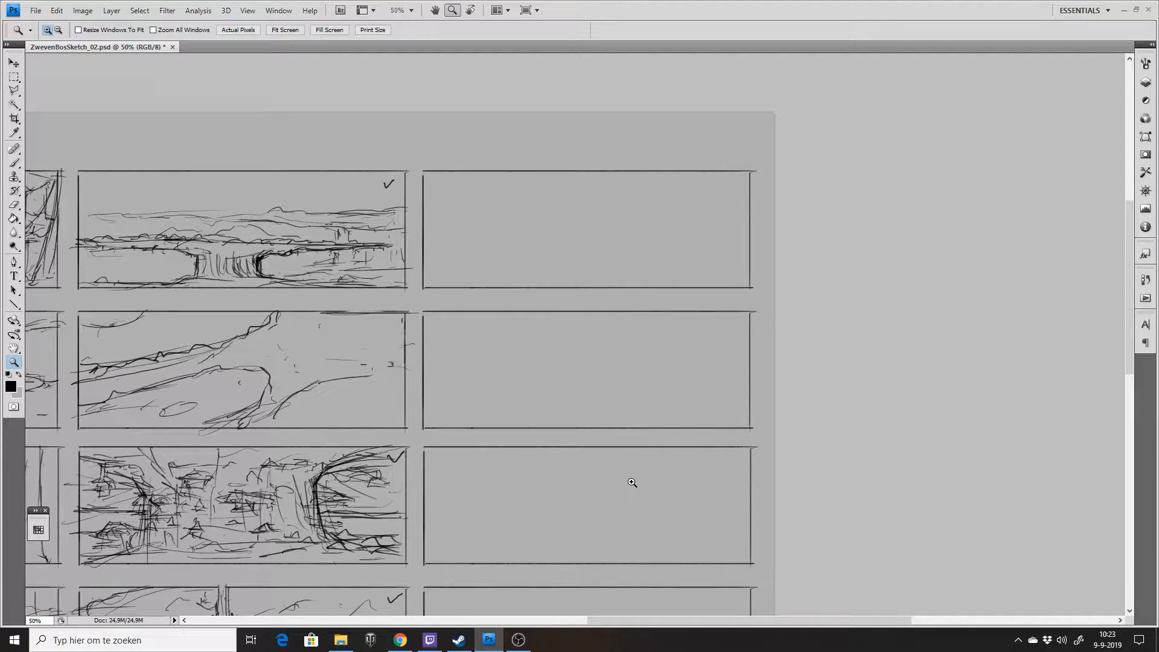
key("b")
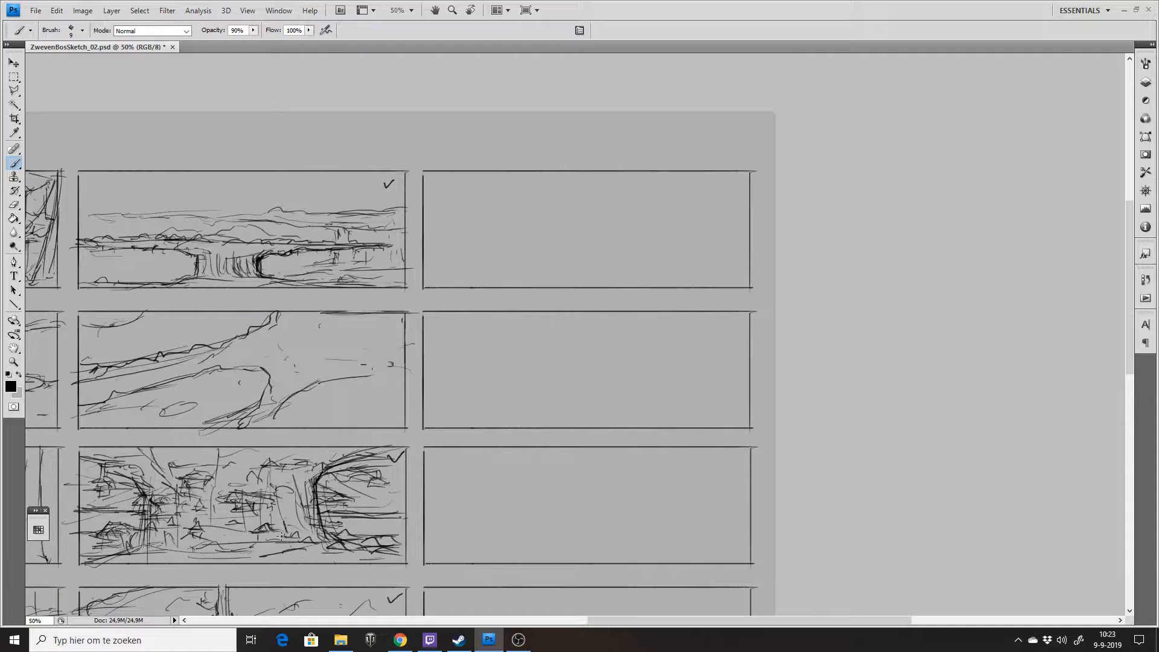
left_click_drag(316, 537, 335, 539)
left_click_drag(313, 485, 332, 540)
left_click_drag(334, 466, 385, 455)
Darken the central platforms in the third frame and add more small peaked shapes and ledges around the background and left trunks.
mouse_move(227, 501)
left_mouse_down()
mouse_move(224, 512)
mouse_move(234, 504)
mouse_move(265, 527)
mouse_move(247, 544)
mouse_move(272, 549)
left_mouse_up()
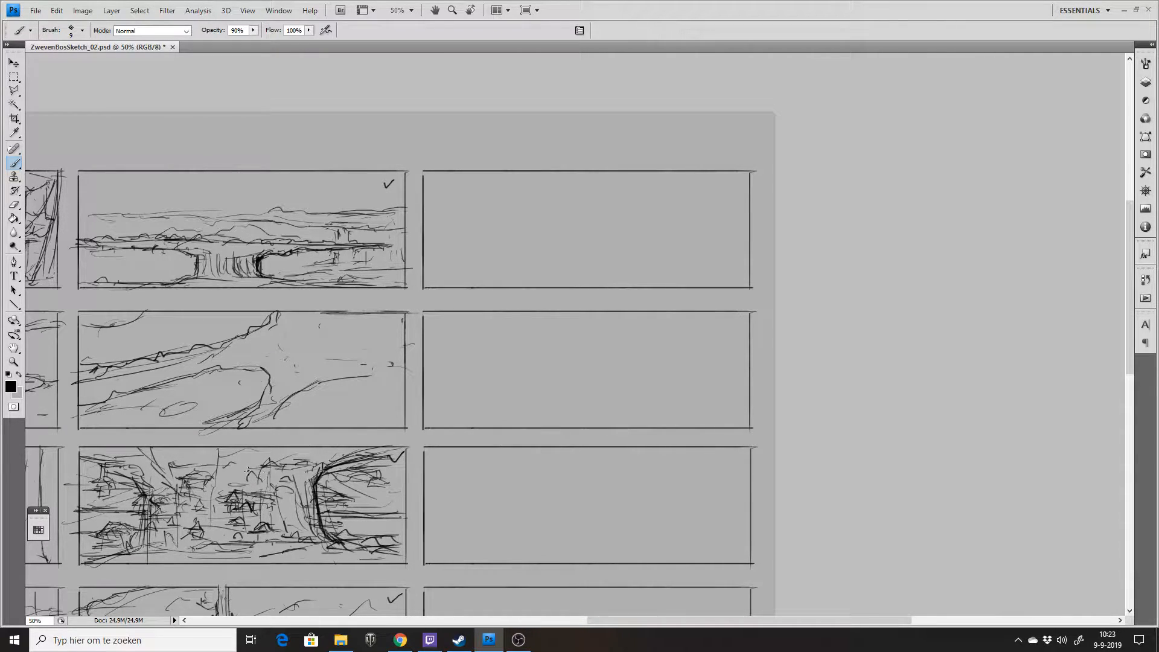
left_click_drag(258, 477, 270, 481)
mouse_move(148, 519)
left_mouse_down()
mouse_move(148, 537)
mouse_move(91, 501)
mouse_move(132, 507)
mouse_move(115, 513)
left_mouse_up()
mouse_move(154, 462)
left_mouse_down()
mouse_move(184, 462)
mouse_move(210, 466)
left_mouse_up()
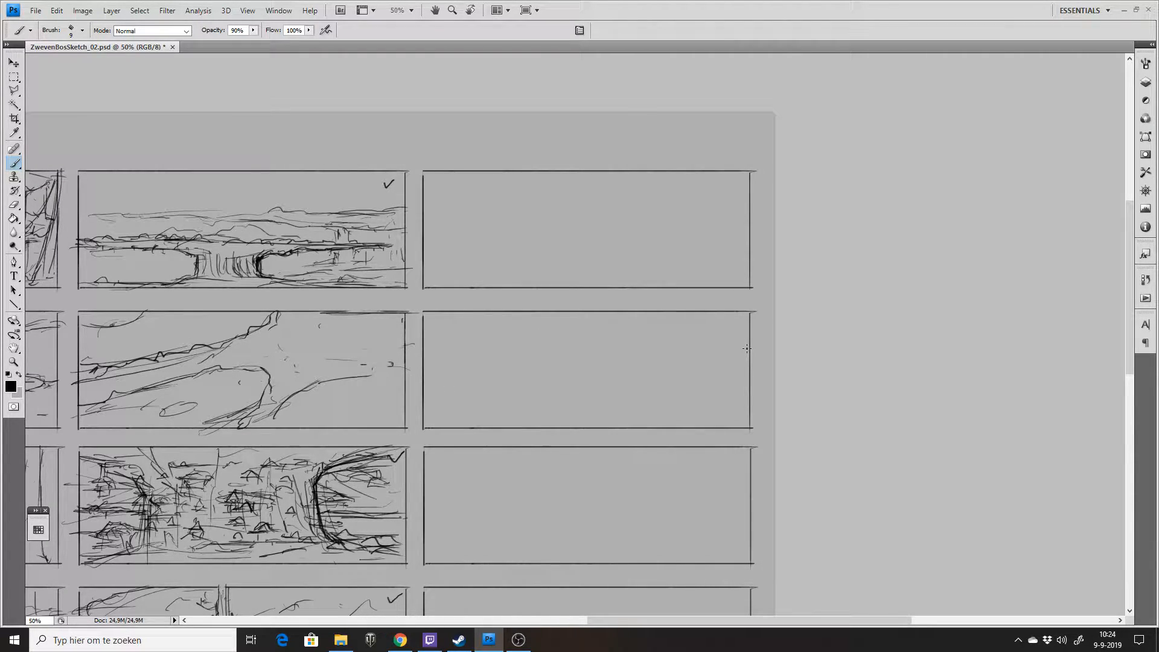
Sketch a sagging slab line across the third column's first frame, rising to the upper right, with a forked branch above it.
left_click_drag(453, 495, 688, 328)
left_click_drag(585, 488, 630, 282)
left_click_drag(667, 248, 351, 609)
left_click_drag(592, 315, 507, 406)
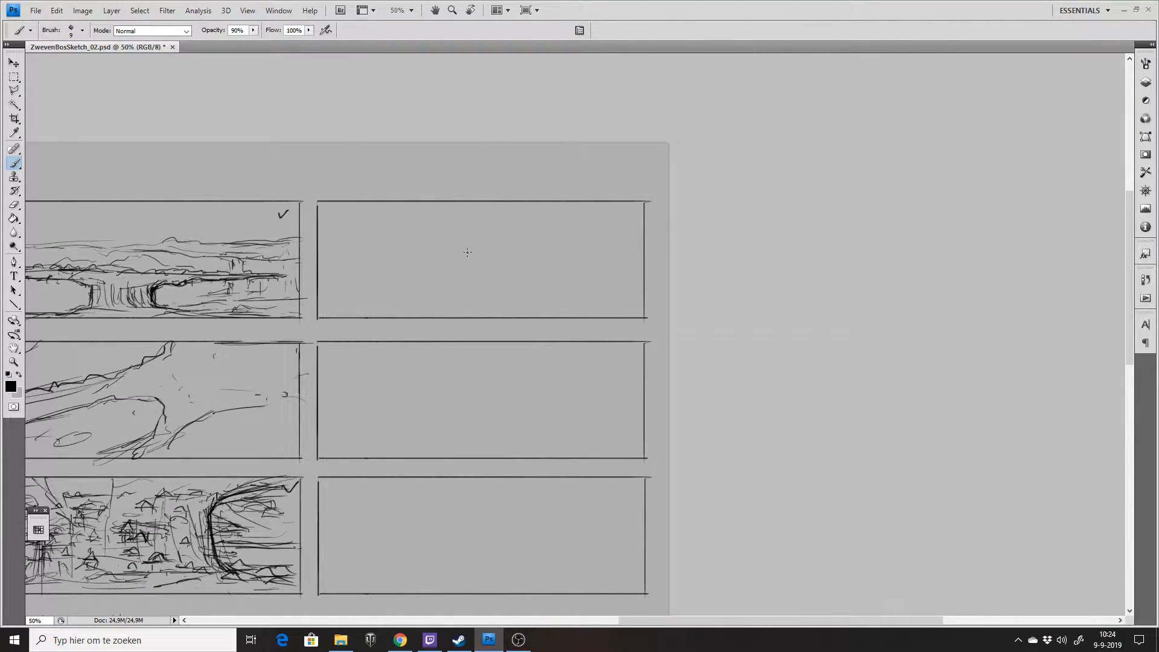
left_click_drag(357, 254, 475, 283)
mouse_move(403, 258)
left_mouse_down()
mouse_move(490, 272)
mouse_move(462, 214)
mouse_move(521, 279)
mouse_move(555, 273)
mouse_move(610, 223)
left_mouse_up()
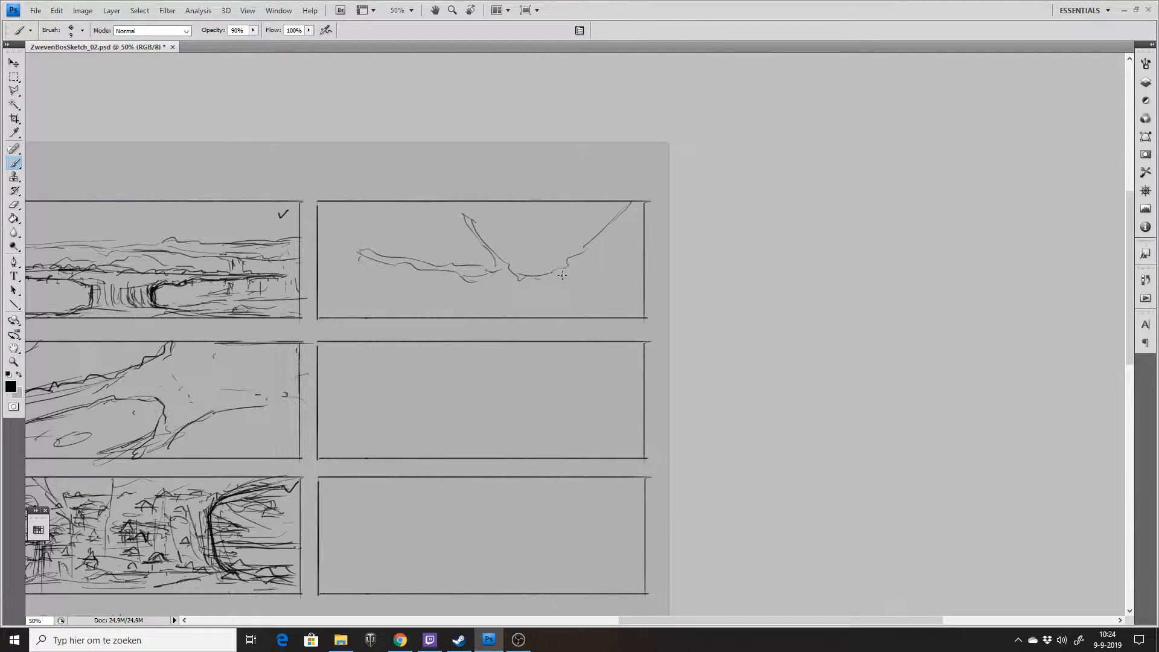
mouse_move(488, 238)
left_mouse_down()
mouse_move(424, 205)
mouse_move(517, 265)
left_mouse_up()
left_click_drag(318, 247, 494, 279)
Erase the forked branch and the stray lines above the slab's left part in the third column's first frame.
key("e")
mouse_move(434, 214)
left_mouse_down()
mouse_move(482, 222)
mouse_move(426, 206)
mouse_move(488, 236)
mouse_move(492, 255)
mouse_move(474, 269)
mouse_move(338, 254)
left_mouse_up()
key("b")
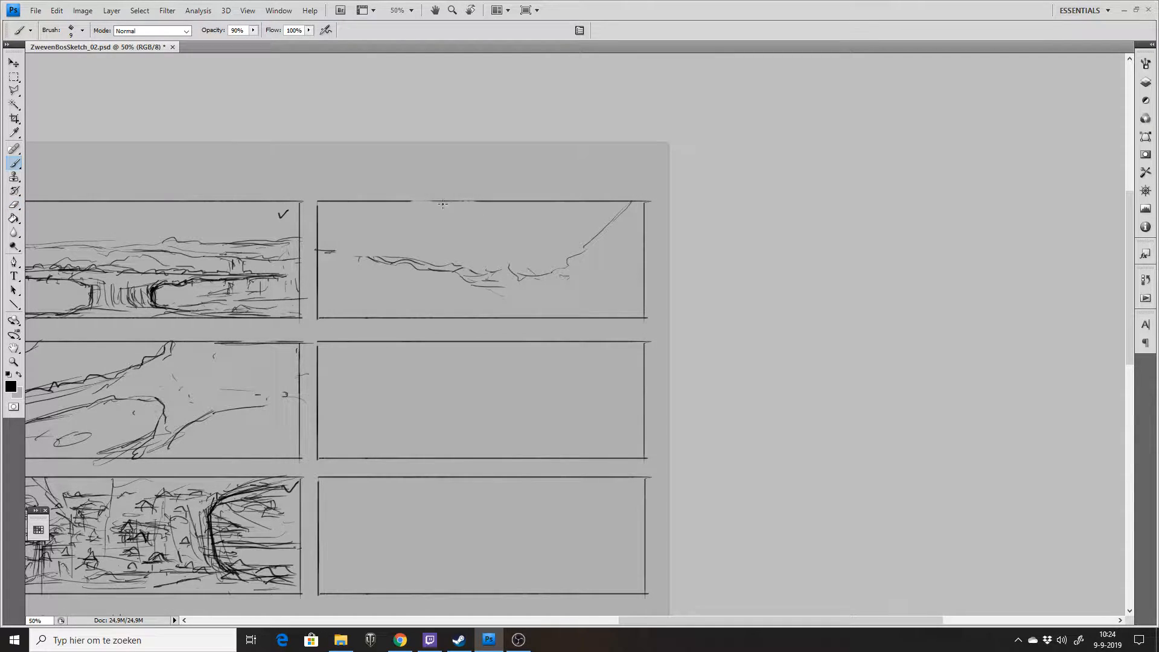
Redraw the erased top border of the third column's first frame and sketch a V of branches rising from the slab's low point.
left_click_drag(413, 201, 486, 200)
left_click_drag(563, 262, 638, 219)
mouse_move(537, 267)
left_mouse_down()
mouse_move(580, 256)
mouse_move(481, 216)
mouse_move(528, 264)
left_mouse_up()
Sketch the platform undersides on both sides curving down into a broad central trunk in the third column's first frame.
mouse_move(425, 298)
left_mouse_down()
mouse_move(501, 288)
mouse_move(488, 320)
left_mouse_up()
left_click_drag(490, 313, 528, 311)
left_click_drag(573, 275, 643, 279)
left_click_drag(643, 277, 594, 278)
mouse_move(443, 291)
left_mouse_down()
mouse_move(473, 287)
mouse_move(396, 304)
left_mouse_up()
mouse_move(434, 295)
left_mouse_down()
mouse_move(350, 304)
mouse_move(483, 297)
mouse_move(481, 320)
left_mouse_up()
mouse_move(582, 283)
left_mouse_down()
mouse_move(588, 319)
mouse_move(576, 316)
mouse_move(583, 297)
mouse_move(615, 321)
left_mouse_up()
left_click_drag(601, 323, 572, 325)
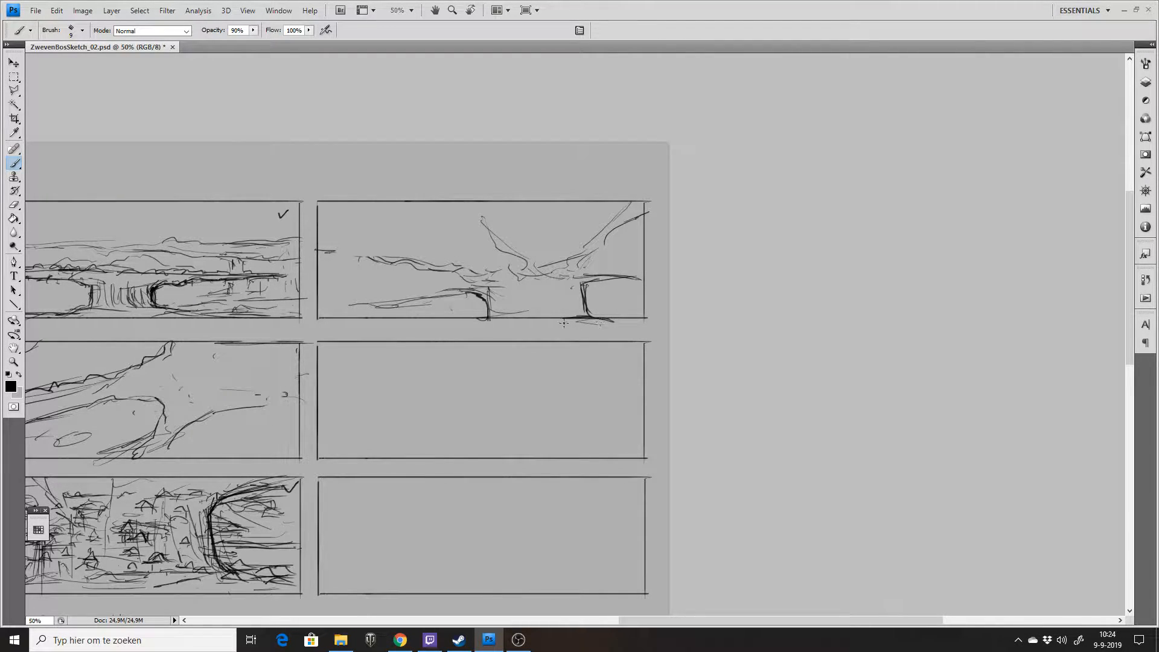
Extend the slab to the left border and redraw the two branches as wide double-lined limbs sweeping to the upper corners.
mouse_move(471, 217)
left_mouse_down()
mouse_move(405, 200)
mouse_move(520, 230)
left_mouse_up()
mouse_move(326, 250)
left_mouse_down()
mouse_move(483, 280)
mouse_move(476, 228)
mouse_move(460, 265)
mouse_move(550, 272)
mouse_move(516, 266)
mouse_move(519, 251)
mouse_move(502, 230)
mouse_move(517, 227)
mouse_move(454, 218)
mouse_move(501, 236)
left_mouse_up()
key("e")
key("b")
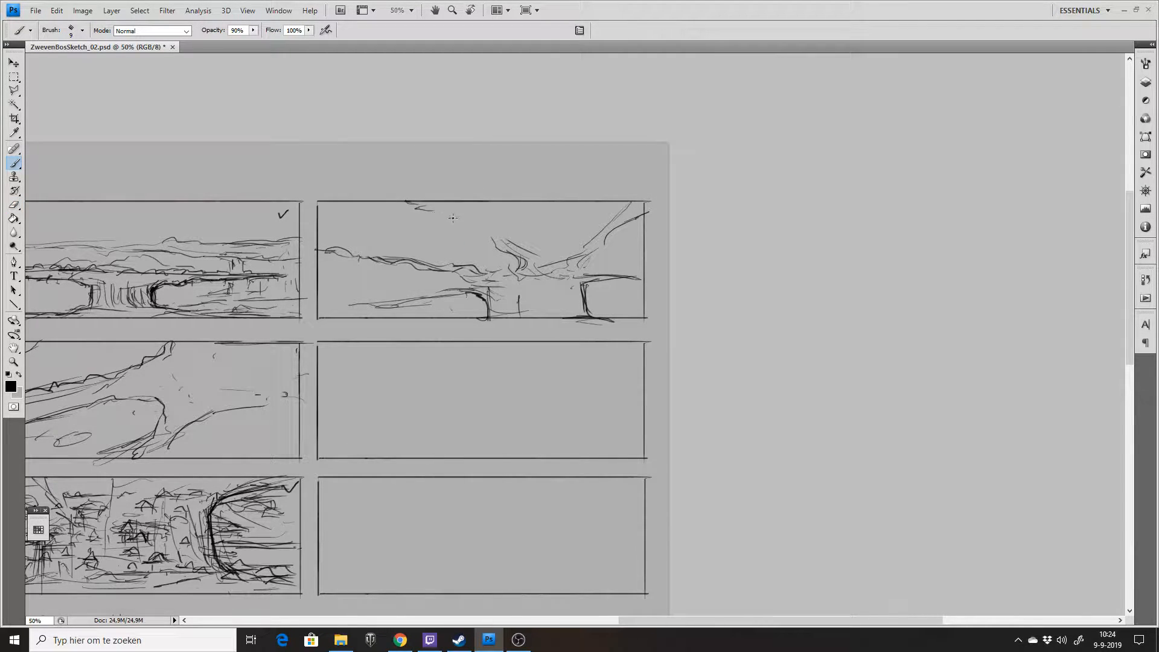
mouse_move(425, 213)
left_mouse_down()
mouse_move(554, 258)
mouse_move(614, 245)
mouse_move(553, 260)
mouse_move(585, 248)
left_mouse_up()
left_click_drag(591, 236, 638, 207)
left_click_drag(584, 266, 622, 227)
Add small peaked shapes and ledges across the central trunk and darken its right edge in the third column's first frame.
mouse_move(491, 296)
left_mouse_down()
mouse_move(501, 295)
mouse_move(498, 311)
left_mouse_up()
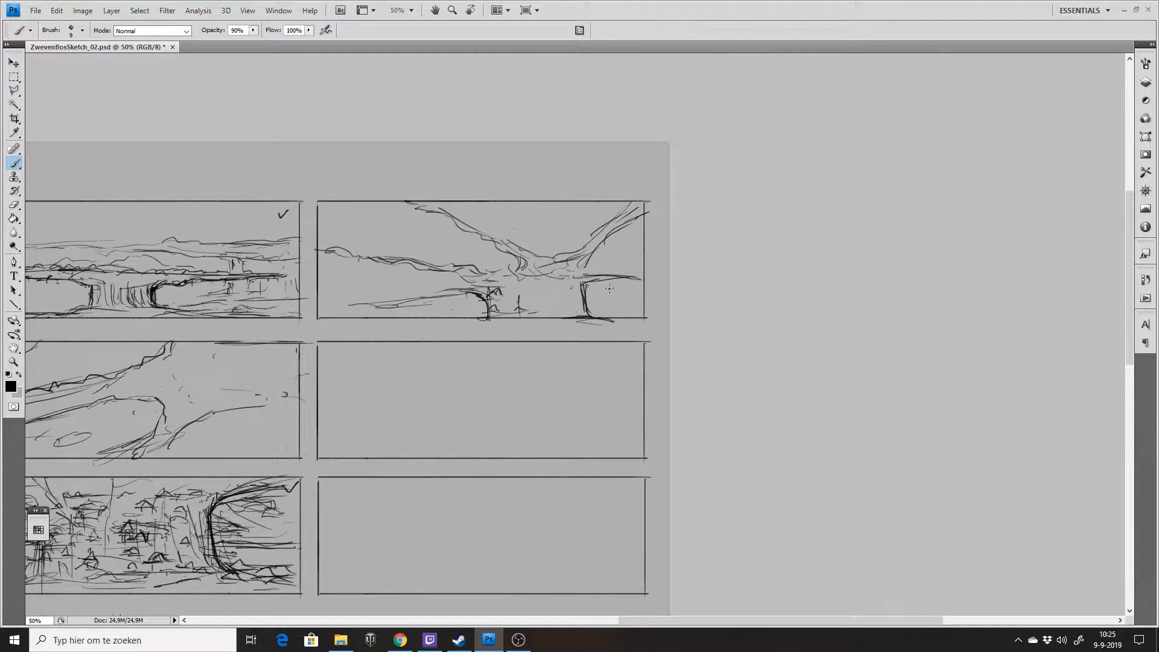
left_click_drag(566, 295, 583, 303)
mouse_move(510, 300)
left_mouse_down()
mouse_move(485, 301)
mouse_move(534, 290)
left_mouse_up()
mouse_move(528, 294)
left_mouse_down()
mouse_move(576, 306)
mouse_move(555, 314)
mouse_move(588, 315)
left_mouse_up()
key("m")
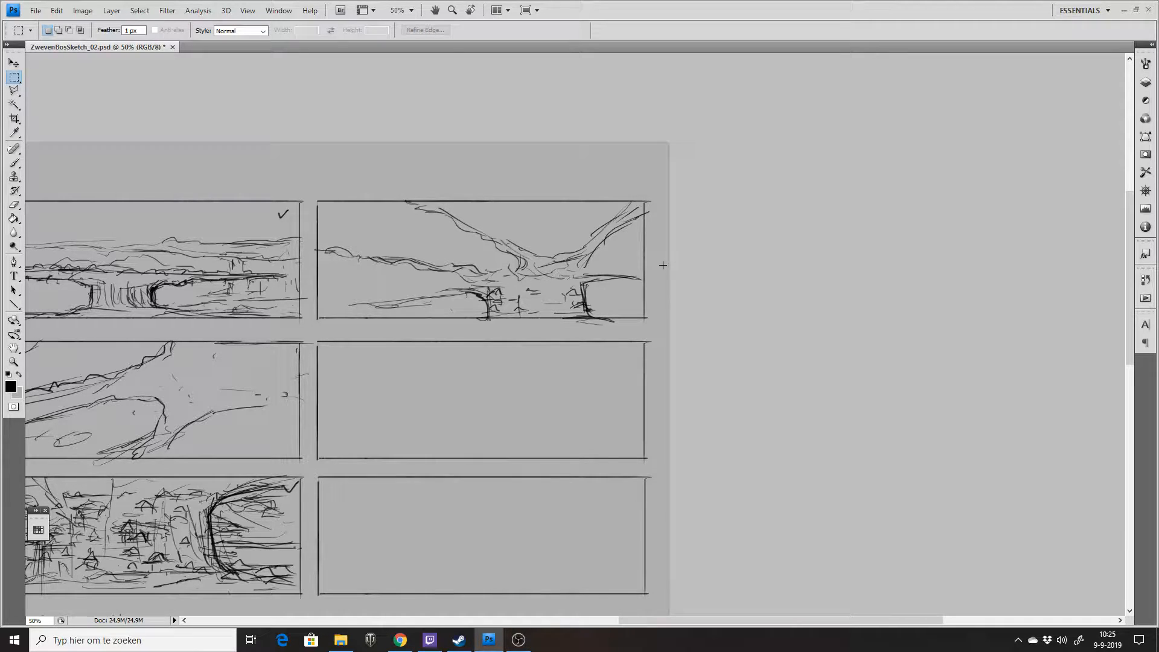
key("b")
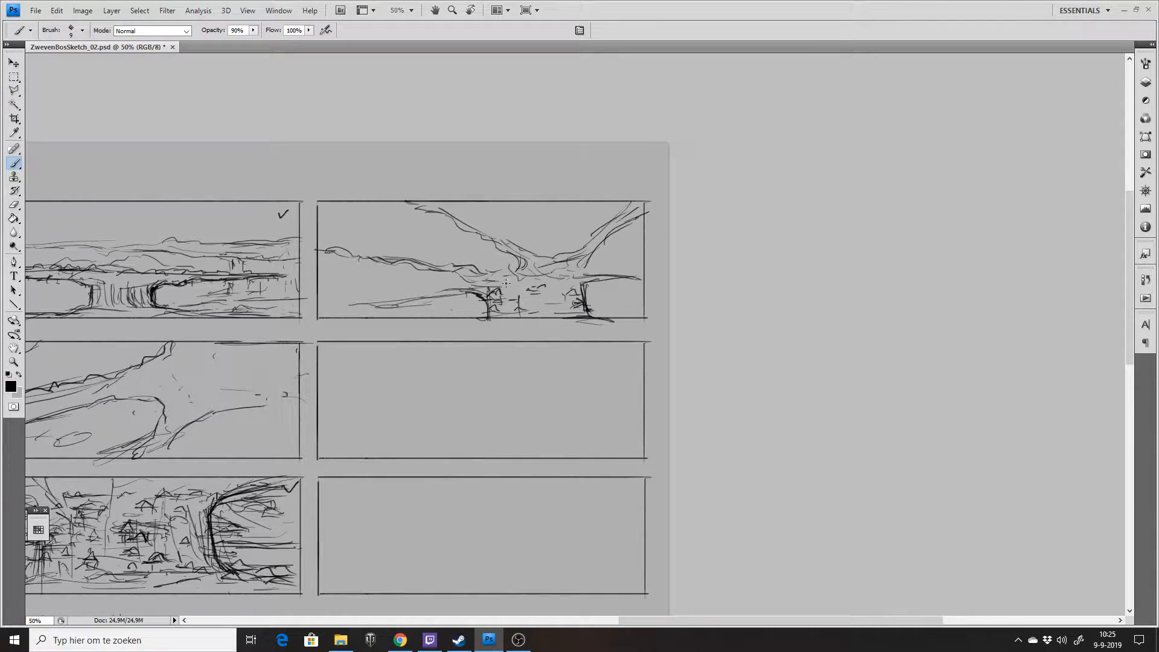
Add background lines above the left slab, vertical lines hanging below it and a longer lower platform line in the first frame.
mouse_move(443, 287)
left_mouse_down()
mouse_move(435, 305)
mouse_move(462, 302)
left_mouse_up()
left_click_drag(432, 259, 389, 242)
mouse_move(346, 227)
left_mouse_down()
mouse_move(377, 233)
mouse_move(369, 298)
mouse_move(358, 243)
mouse_move(325, 221)
mouse_move(382, 218)
mouse_move(377, 243)
mouse_move(374, 221)
mouse_move(361, 225)
mouse_move(397, 231)
left_mouse_up()
mouse_move(420, 240)
left_mouse_down()
mouse_move(378, 248)
mouse_move(386, 275)
left_mouse_up()
left_click_drag(330, 307, 379, 303)
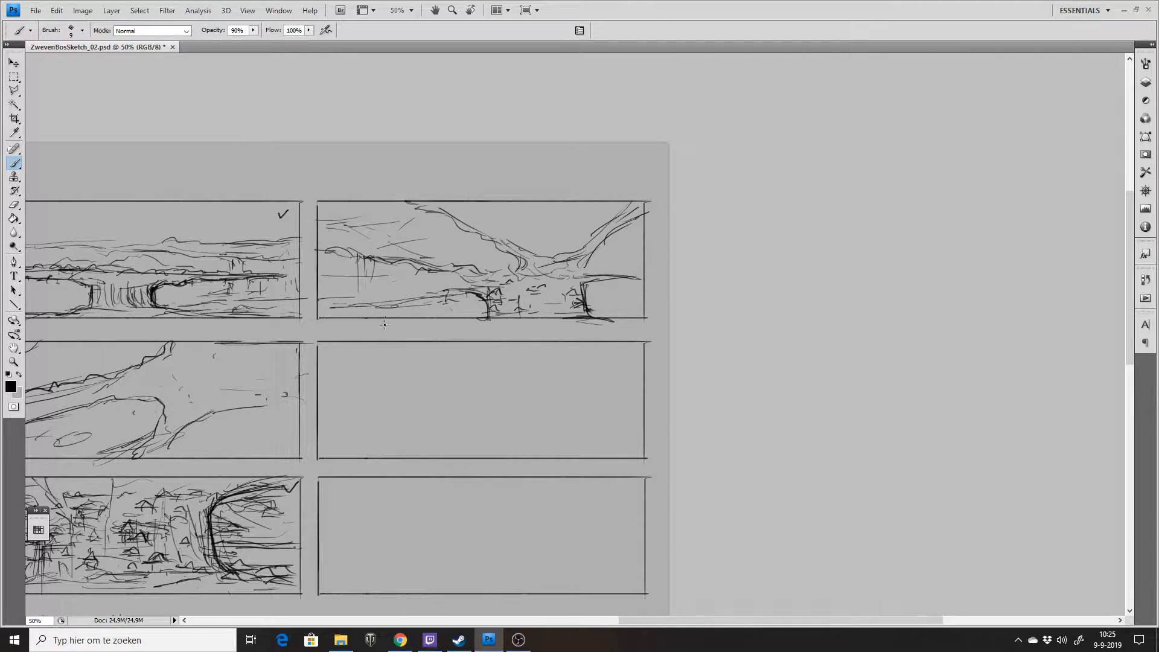
Add faint background strokes between the branches and thicken the right branch and the right platform edge in the first frame.
left_click_drag(445, 210, 447, 214)
left_click_drag(599, 235, 631, 224)
mouse_move(505, 214)
left_mouse_down()
mouse_move(536, 218)
mouse_move(531, 238)
left_mouse_up()
left_click_drag(533, 240, 595, 241)
left_click_drag(597, 210, 583, 241)
mouse_move(542, 249)
left_mouse_down()
mouse_move(560, 252)
mouse_move(476, 272)
mouse_move(529, 259)
mouse_move(607, 279)
mouse_move(589, 311)
mouse_move(584, 290)
mouse_move(649, 279)
left_mouse_up()
mouse_move(595, 275)
left_mouse_down()
mouse_move(638, 272)
mouse_move(631, 279)
left_mouse_up()
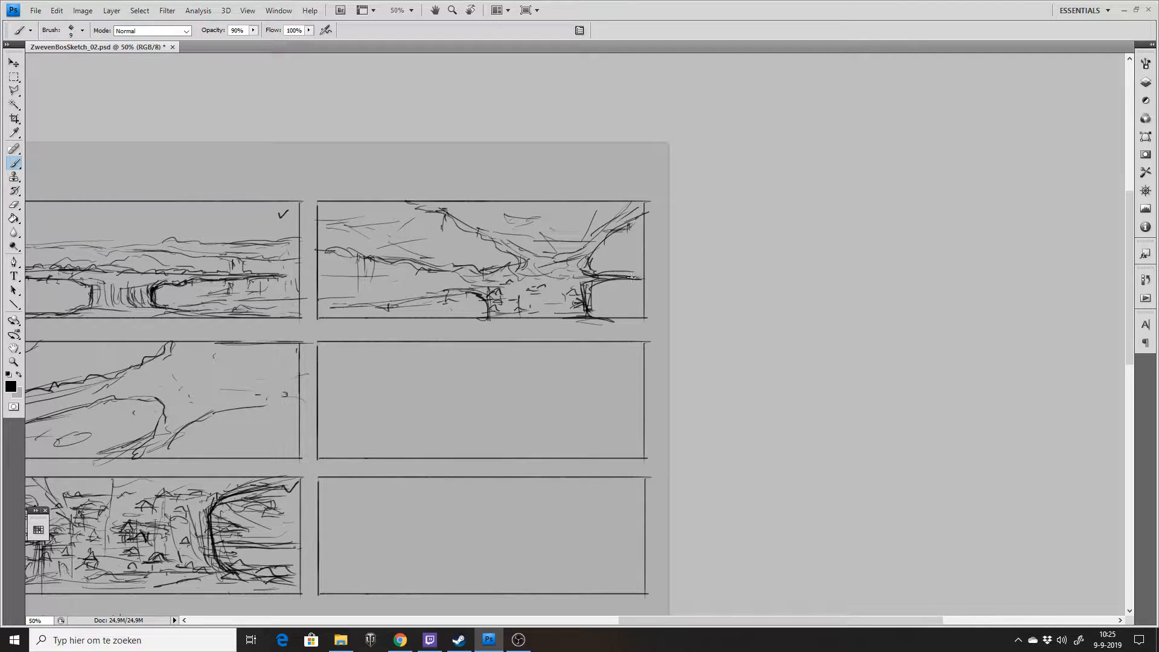
Add upright limbs rising from both main branches and a second limb slanting to the upper left in the first frame.
mouse_move(520, 230)
left_mouse_down()
mouse_move(496, 229)
mouse_move(502, 198)
mouse_move(494, 235)
mouse_move(499, 189)
left_mouse_up()
left_click_drag(487, 236, 498, 233)
mouse_move(573, 247)
left_mouse_down()
mouse_move(590, 239)
mouse_move(583, 195)
left_mouse_up()
left_click_drag(602, 275, 624, 265)
left_click_drag(625, 279, 606, 287)
mouse_move(458, 264)
left_mouse_down()
mouse_move(400, 225)
mouse_move(392, 202)
left_mouse_up()
mouse_move(394, 203)
left_mouse_down()
mouse_move(418, 246)
mouse_move(440, 253)
mouse_move(450, 239)
mouse_move(456, 266)
left_mouse_up()
Add long platform and background lines on both sides of the central trunk in the first frame, undoing the stray strokes.
mouse_move(356, 283)
left_mouse_down()
mouse_move(382, 281)
mouse_move(331, 283)
left_mouse_up()
mouse_move(320, 225)
left_mouse_down()
mouse_move(455, 236)
mouse_move(485, 252)
mouse_move(423, 227)
mouse_move(500, 265)
left_mouse_up()
mouse_move(473, 208)
left_mouse_down()
mouse_move(573, 227)
mouse_move(550, 233)
mouse_move(548, 217)
mouse_move(581, 236)
mouse_move(651, 228)
left_mouse_up()
key("ctrl+z")
left_click_drag(610, 288, 685, 293)
mouse_move(585, 298)
left_mouse_down()
mouse_move(664, 298)
mouse_move(622, 282)
mouse_move(634, 279)
mouse_move(630, 311)
left_mouse_up()
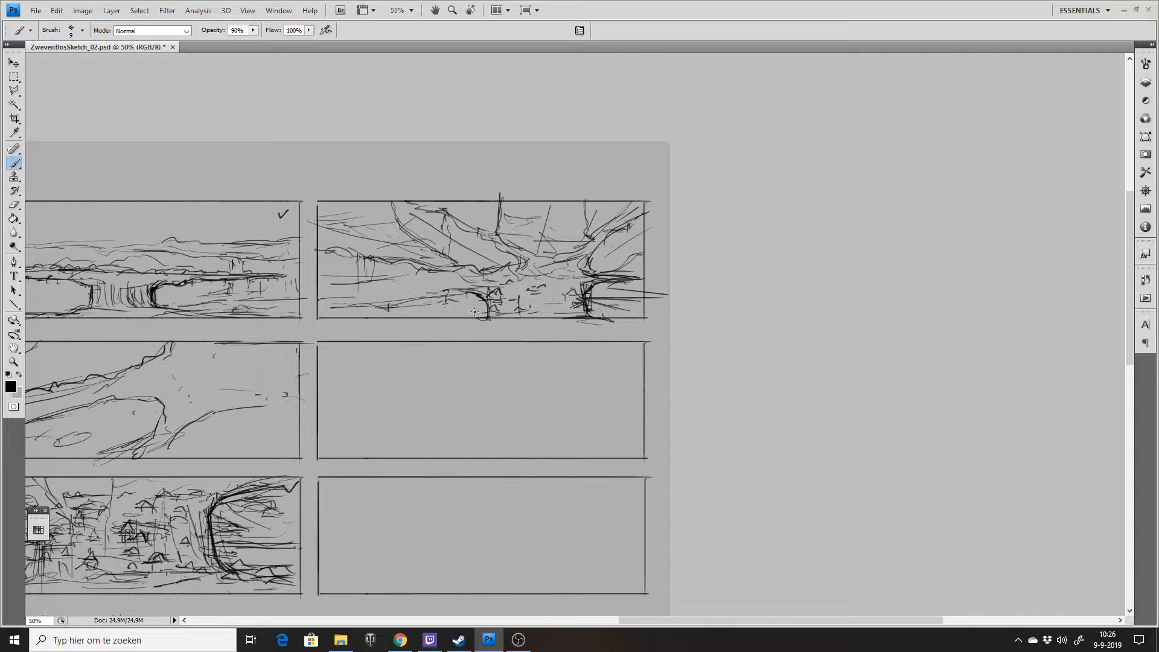
mouse_move(405, 314)
left_mouse_down()
mouse_move(500, 317)
mouse_move(372, 310)
left_mouse_up()
key("ctrl+z")
mouse_move(596, 297)
left_mouse_down()
mouse_move(644, 300)
mouse_move(611, 299)
mouse_move(627, 297)
left_mouse_up()
key("e")
key("b")
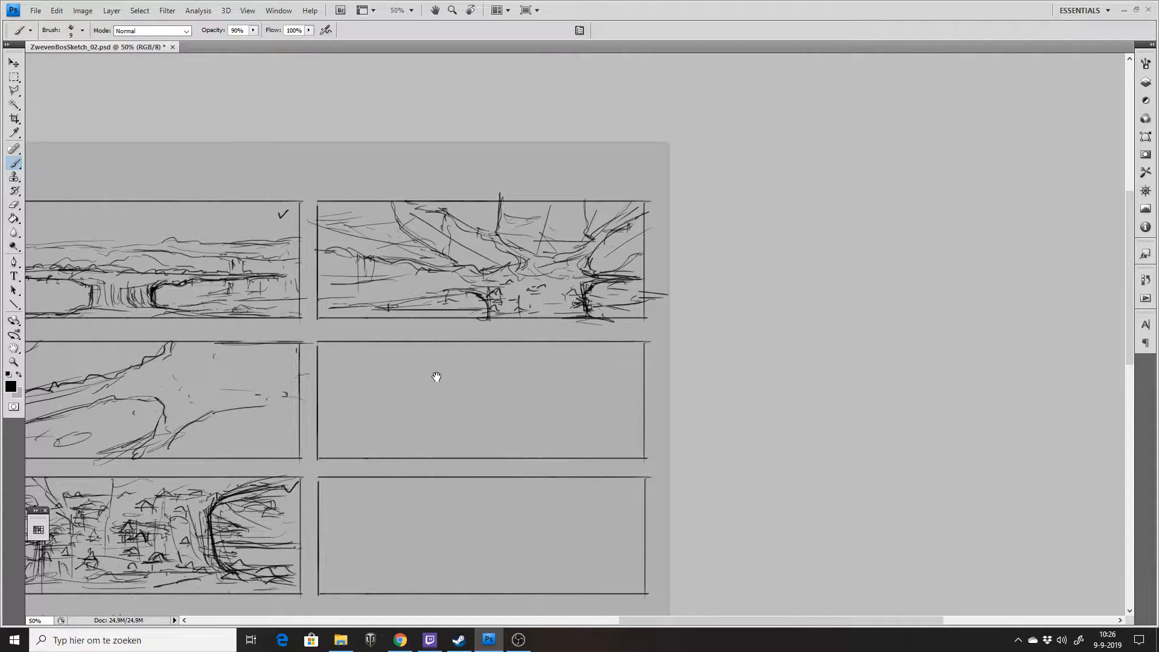
Erase stray lines at the lower left of the second column's third frame and darken its left trunk and ground lines.
scroll(435, 375, "down", 3)
left_click_drag(536, 166, 547, 164)
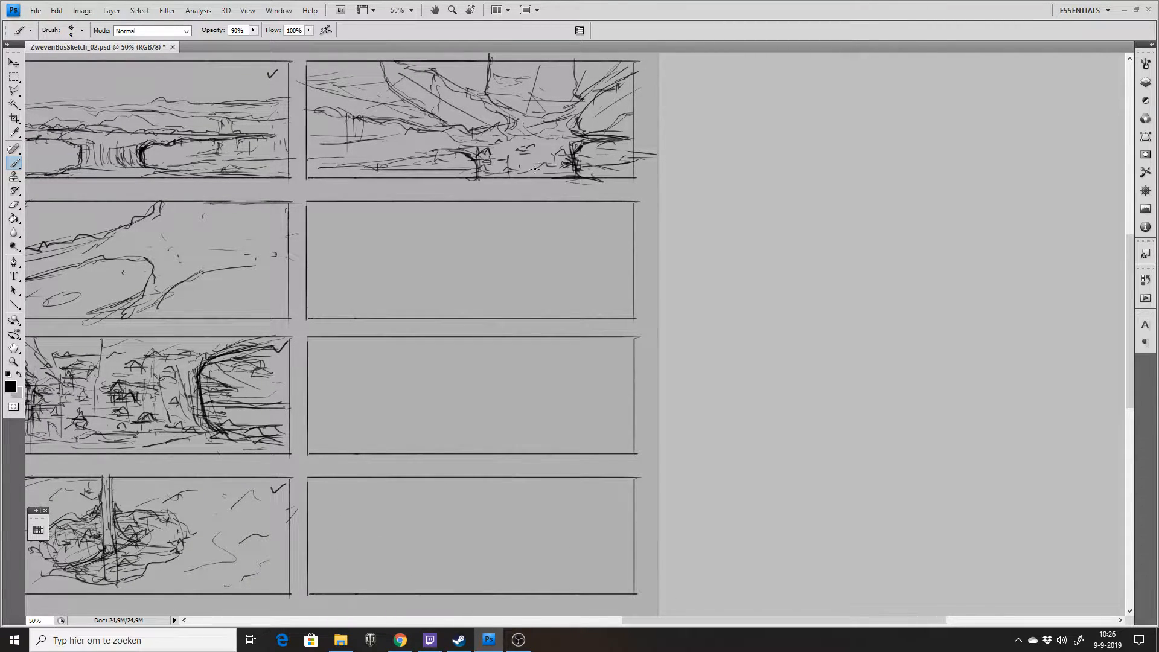
mouse_move(408, 362)
left_mouse_down()
mouse_move(585, 339)
mouse_move(585, 370)
mouse_move(722, 375)
left_mouse_up()
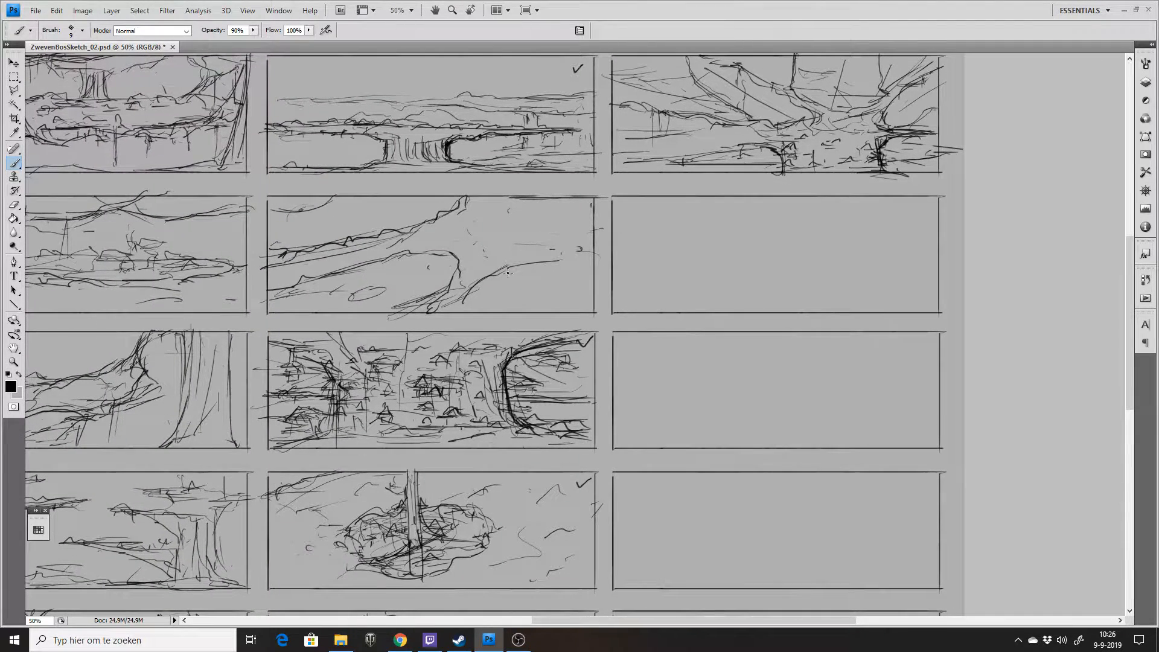
key("e")
mouse_move(334, 408)
left_mouse_down()
mouse_move(330, 398)
mouse_move(334, 425)
mouse_move(301, 446)
mouse_move(271, 446)
left_mouse_up()
key("b")
left_click_drag(340, 430, 506, 427)
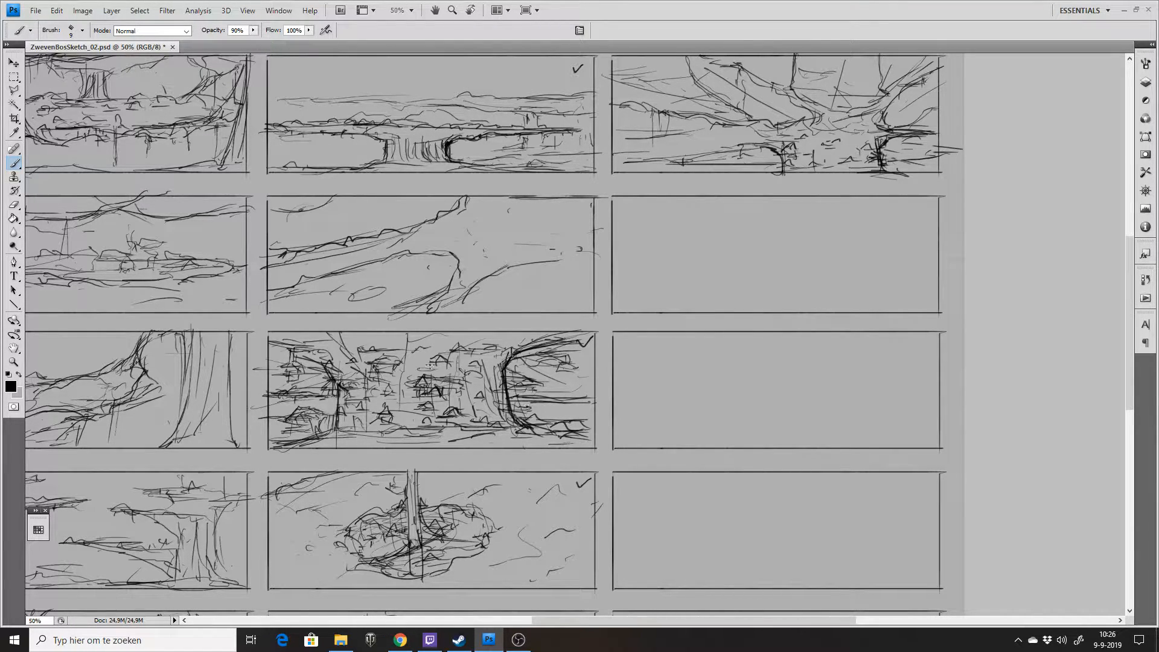
mouse_move(367, 340)
left_mouse_down()
mouse_move(398, 346)
mouse_move(390, 351)
mouse_move(476, 344)
mouse_move(513, 425)
left_mouse_up()
left_click_drag(495, 366, 511, 423)
left_click_drag(387, 311, 385, 259)
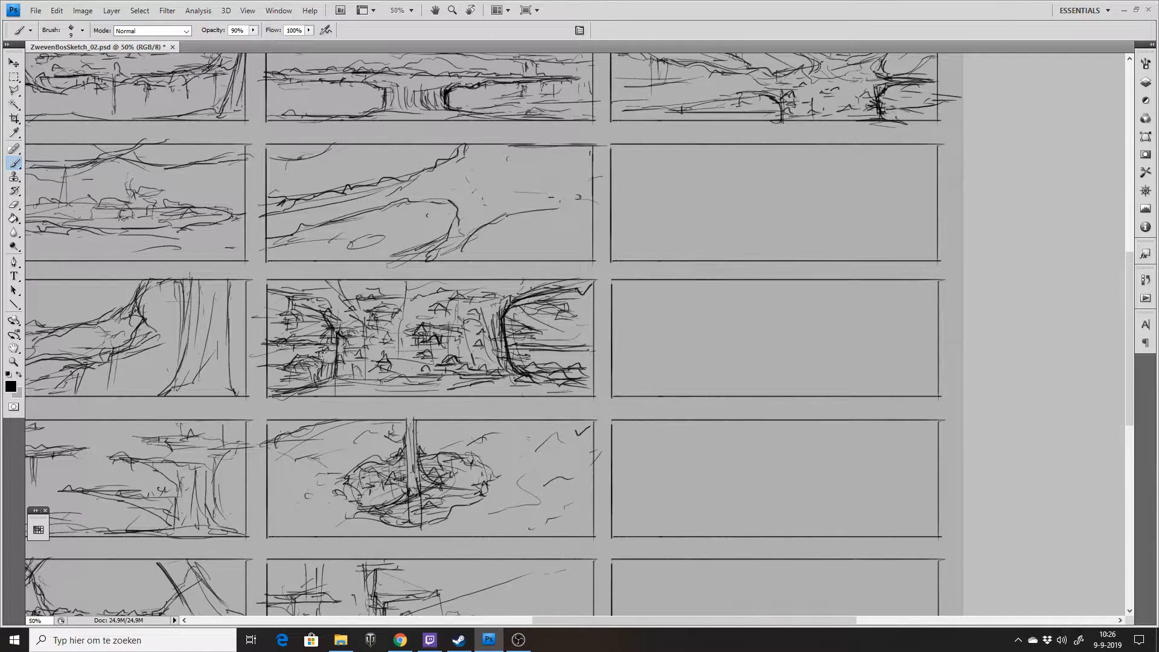
Add small strokes to the lower-left platforms and a line past the upper-right corner of the second column's third frame.
mouse_move(321, 356)
left_mouse_down()
mouse_move(338, 353)
mouse_move(310, 381)
mouse_move(308, 370)
left_mouse_up()
mouse_move(300, 368)
left_mouse_down()
mouse_move(300, 387)
mouse_move(364, 391)
left_mouse_up()
left_click_drag(554, 295, 614, 291)
key("e")
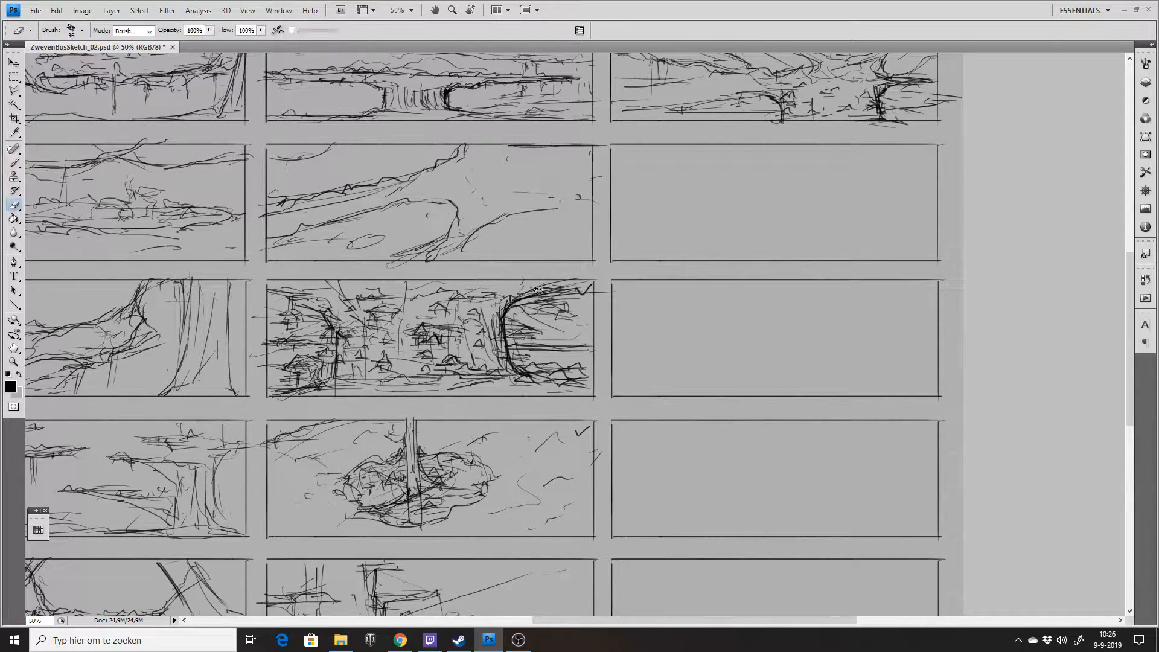
key("b")
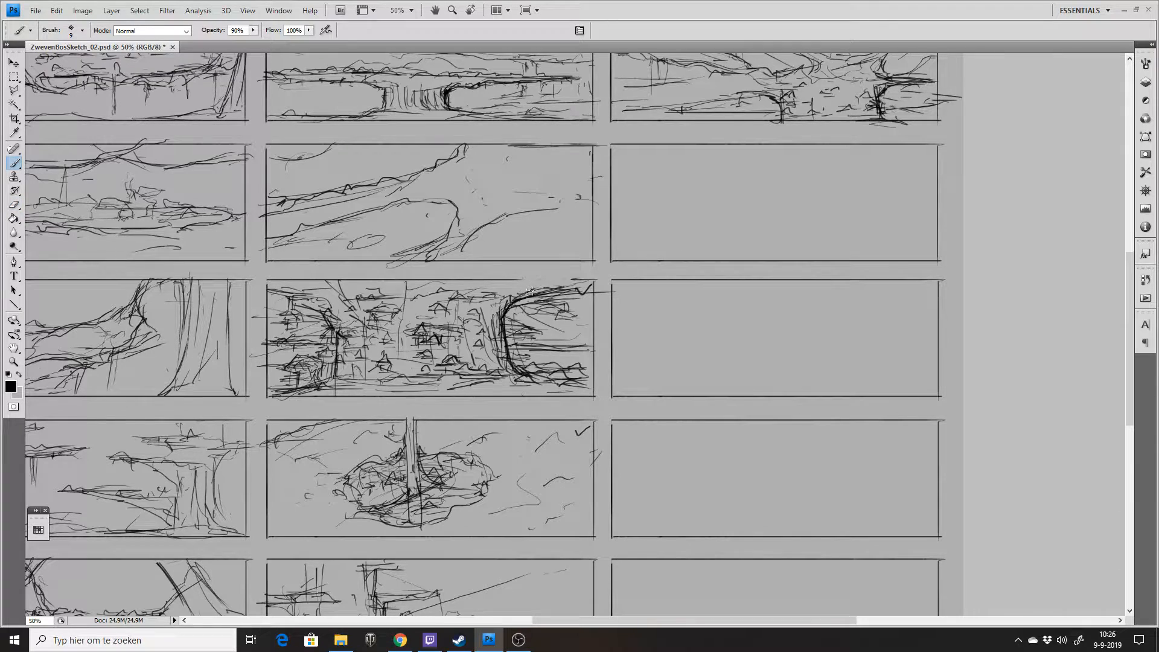
Thicken the upper edge of the right branch and add vertical trunk lines among the central platforms in the third frame.
left_click_drag(519, 280, 580, 280)
left_click_drag(451, 312, 468, 366)
left_click_drag(481, 313, 502, 370)
left_click_drag(407, 305, 408, 366)
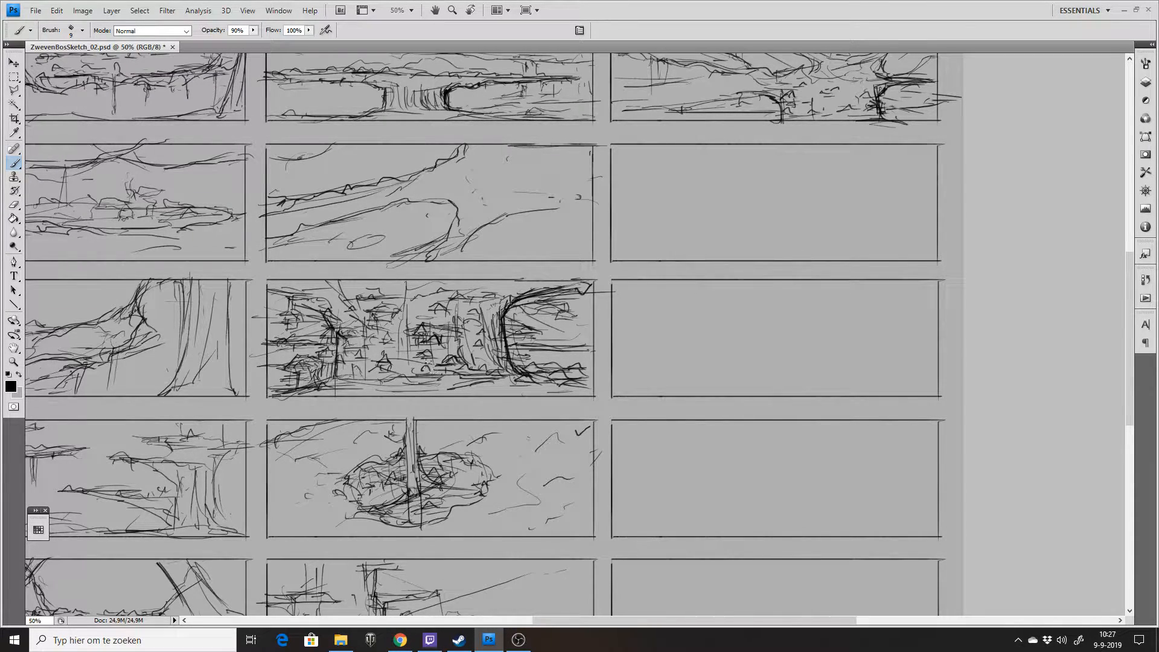
left_click_drag(364, 313, 358, 360)
left_click_drag(403, 309, 410, 356)
left_click_drag(329, 300, 337, 304)
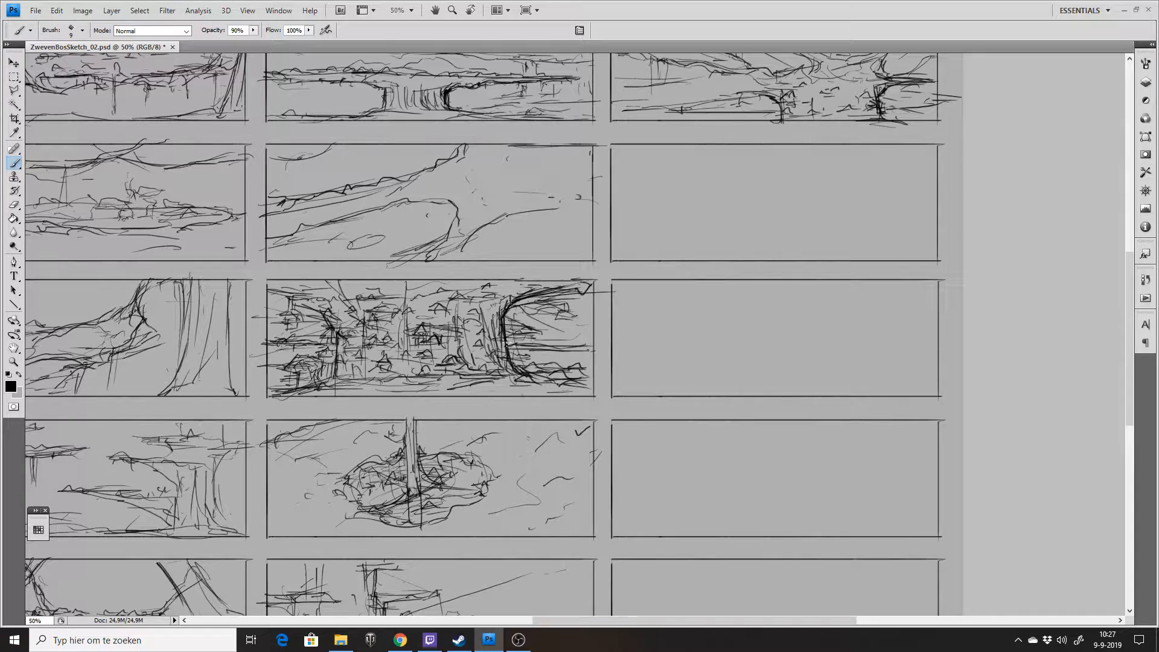
Add ledge strokes at the lower left and right of the second column's third frame and lightly erase the excess lines.
left_click_drag(266, 382, 345, 367)
left_click_drag(527, 353, 560, 356)
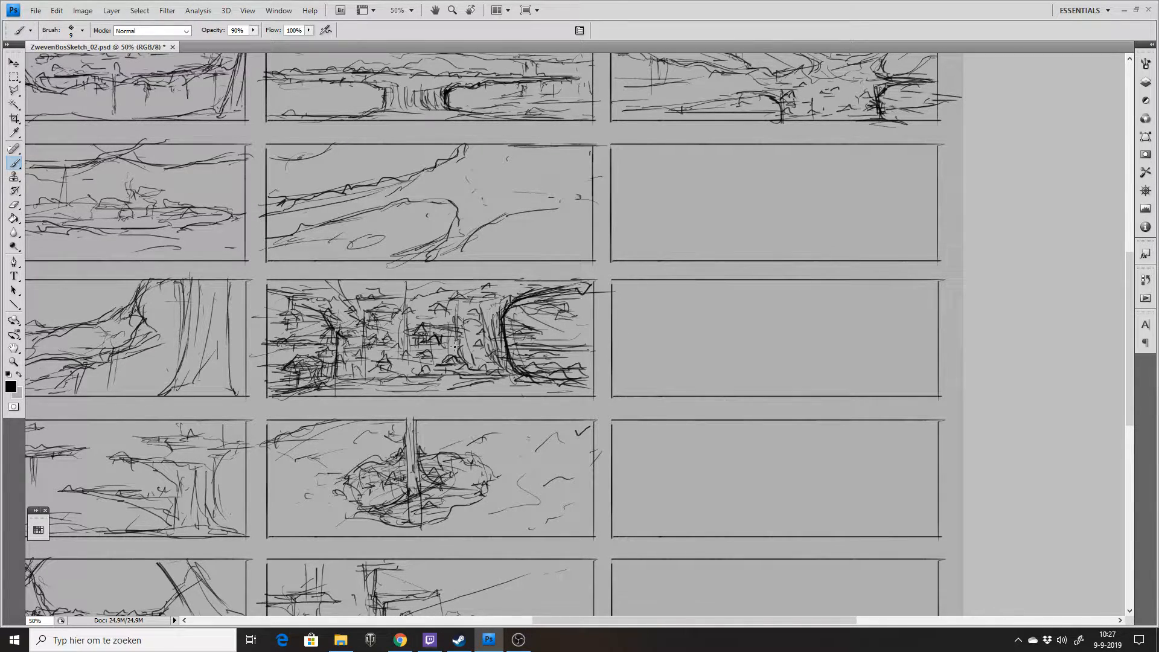
key("e")
mouse_move(552, 367)
left_mouse_down()
mouse_move(525, 359)
mouse_move(567, 347)
left_mouse_up()
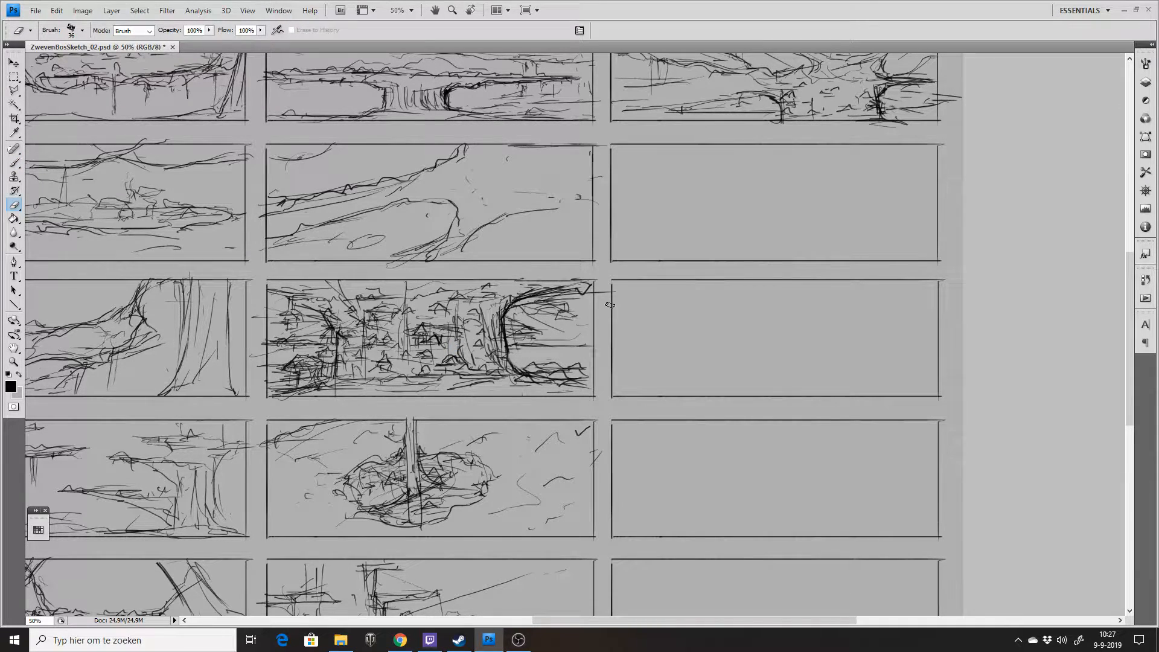
mouse_move(309, 348)
left_mouse_down()
mouse_move(270, 367)
mouse_move(331, 364)
left_mouse_up()
key("b")
Save the document and redraw the lower part of the left border of the second column's third frame.
key("ctrl+s")
left_click(277, 367)
left_click_drag(265, 343, 268, 395)
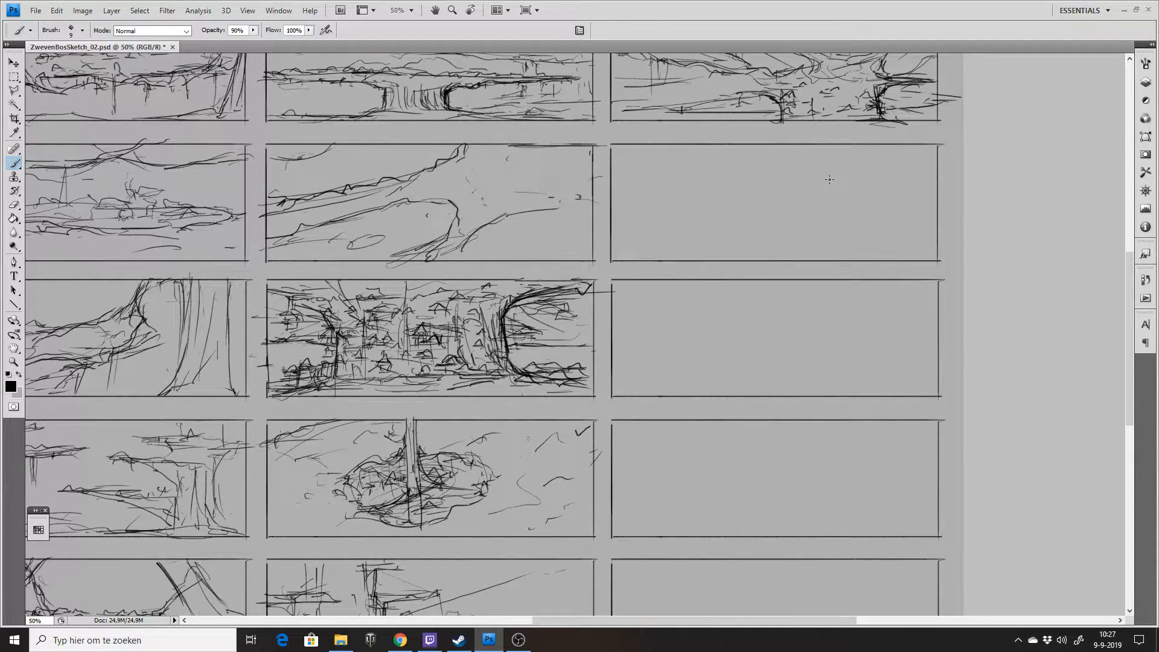
Sketch large curved arcs around the floating island and short accent strokes beside it in the second column's fourth frame.
left_click_drag(804, 338, 804, 366)
left_click_drag(325, 476, 291, 465)
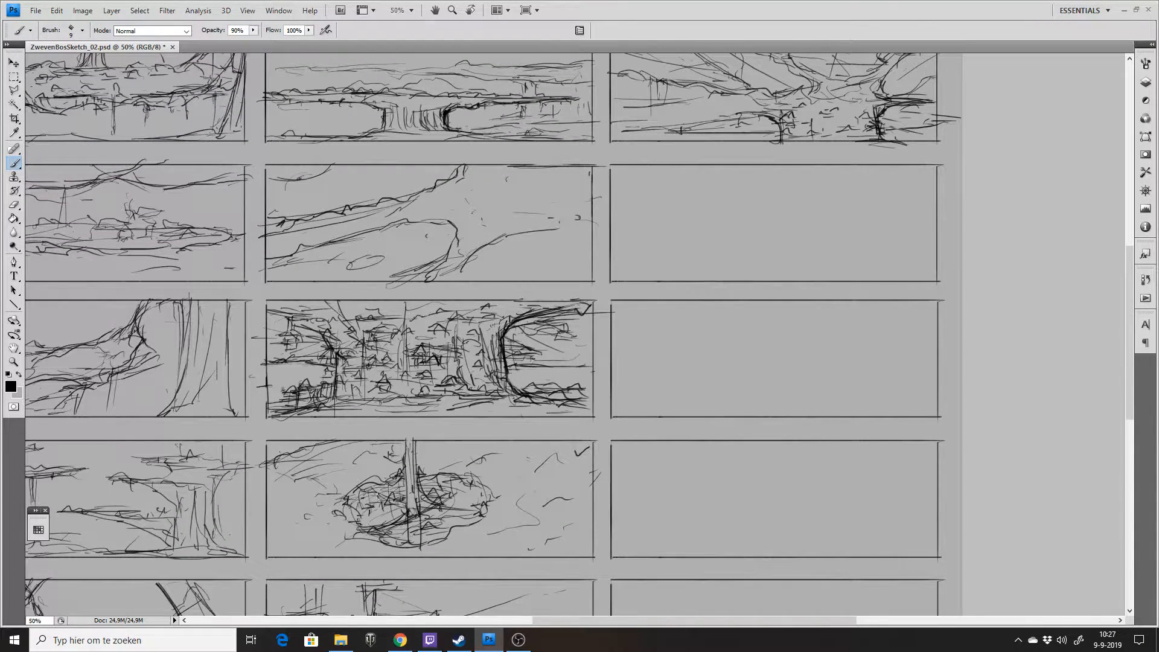
mouse_move(284, 536)
left_mouse_down()
mouse_move(375, 463)
mouse_move(449, 450)
left_mouse_up()
left_click_drag(527, 546, 570, 525)
mouse_move(598, 475)
left_mouse_down()
mouse_move(534, 548)
mouse_move(508, 556)
left_mouse_up()
mouse_move(267, 530)
left_mouse_down()
mouse_move(332, 483)
mouse_move(439, 452)
left_mouse_up()
mouse_move(325, 492)
left_mouse_down()
mouse_move(338, 485)
mouse_move(346, 496)
left_mouse_up()
left_click_drag(297, 510, 338, 543)
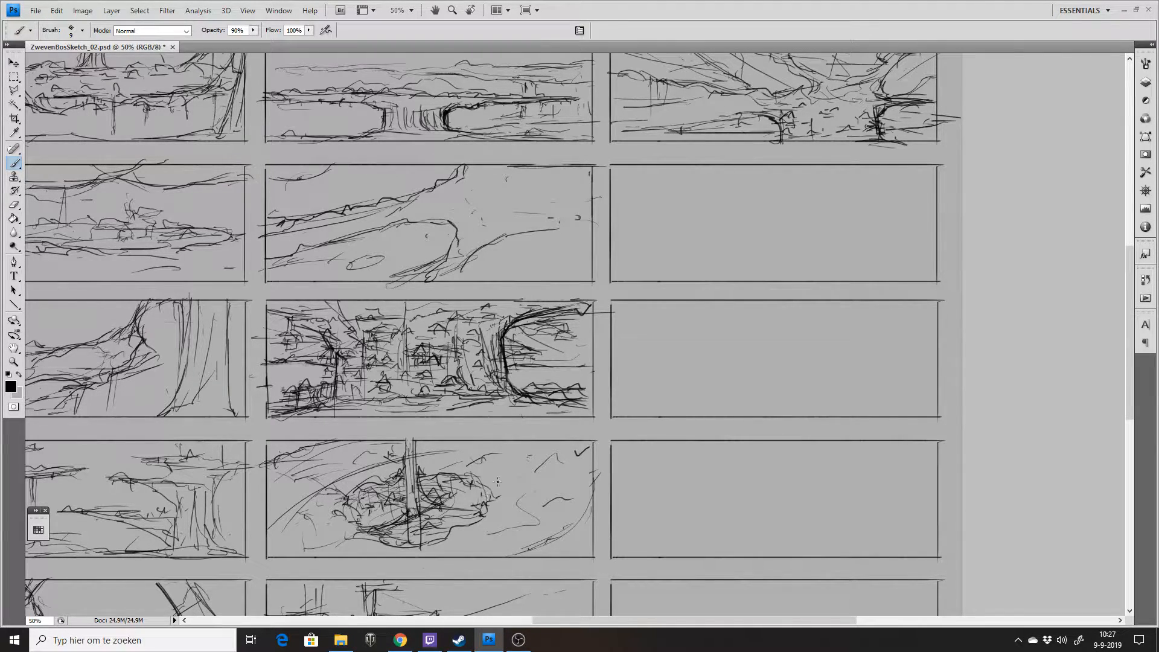
left_click_drag(493, 461, 475, 502)
Sketch a large curved rim across the third column's second frame with the first leaning trunk lines on its left.
mouse_move(645, 235)
left_mouse_down()
mouse_move(634, 261)
mouse_move(634, 208)
left_mouse_up()
left_click_drag(643, 193, 723, 163)
left_click_drag(857, 281, 933, 224)
mouse_move(612, 221)
left_mouse_down()
mouse_move(743, 160)
mouse_move(705, 219)
left_mouse_up()
left_click_drag(641, 224, 659, 276)
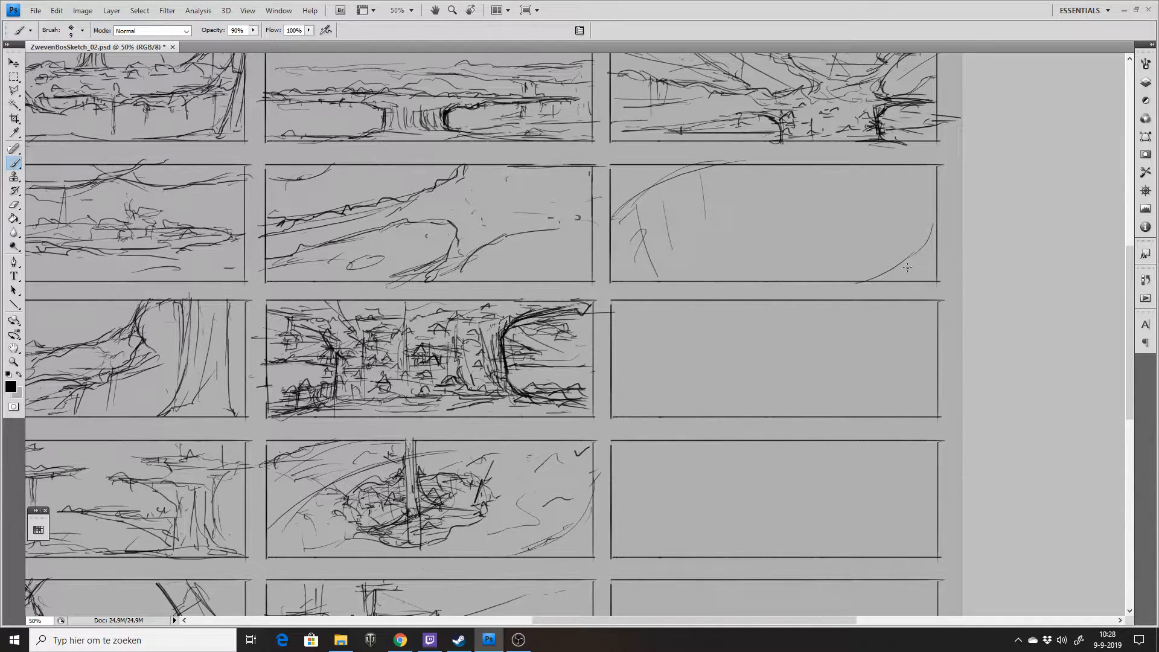
left_click_drag(947, 198, 926, 245)
Fill the curved rim with rows of leaning vertical trunk lines in the third column's second frame.
left_click_drag(757, 198, 765, 248)
left_click_drag(752, 207, 749, 247)
left_click_drag(728, 176, 746, 236)
left_click_drag(817, 177, 816, 216)
left_click(809, 243)
mouse_move(897, 183)
left_mouse_down()
mouse_move(892, 227)
mouse_move(923, 232)
left_mouse_up()
left_click_drag(928, 230, 915, 248)
mouse_move(719, 204)
left_mouse_down()
mouse_move(741, 269)
mouse_move(725, 276)
left_mouse_up()
mouse_move(688, 193)
left_mouse_down()
mouse_move(699, 240)
mouse_move(686, 215)
mouse_move(629, 203)
mouse_move(693, 166)
left_mouse_up()
left_click_drag(628, 223, 651, 258)
left_click_drag(664, 214, 675, 250)
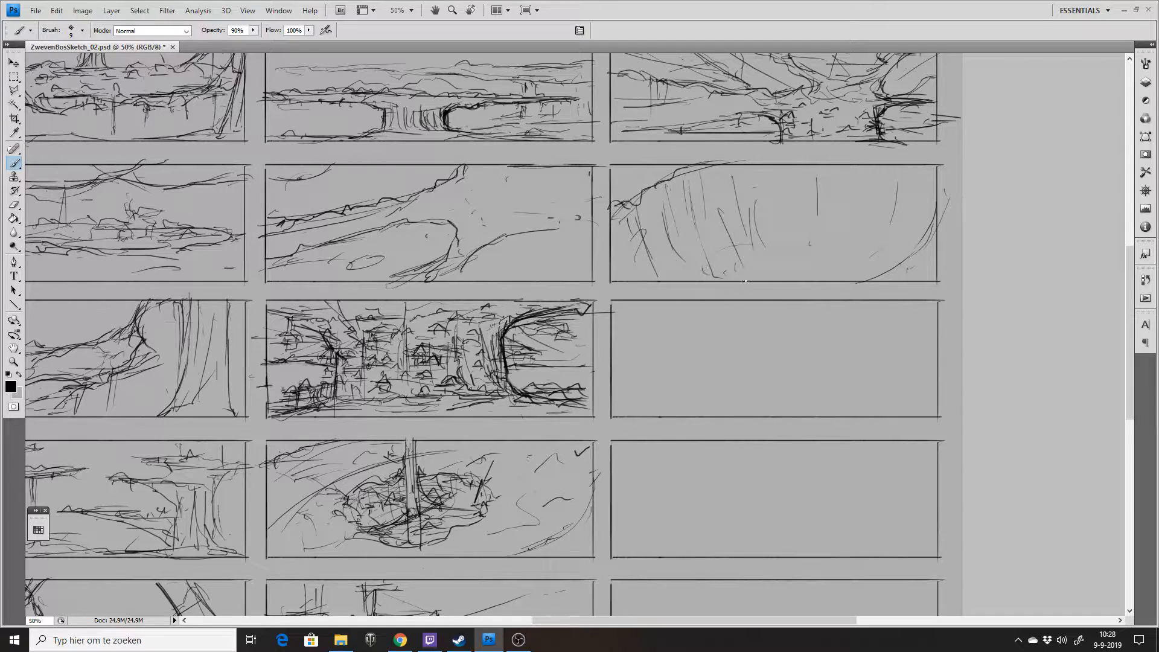
Sketch a low curved mound at the base of the second frame and add small platforms and tall trunks above it.
mouse_move(735, 278)
left_mouse_down()
mouse_move(802, 284)
mouse_move(771, 266)
mouse_move(784, 277)
left_mouse_up()
mouse_move(720, 214)
left_mouse_down()
mouse_move(733, 217)
mouse_move(666, 228)
mouse_move(671, 237)
mouse_move(686, 216)
left_mouse_up()
mouse_move(694, 197)
left_mouse_down()
mouse_move(689, 241)
mouse_move(709, 274)
left_mouse_up()
mouse_move(813, 197)
left_mouse_down()
mouse_move(854, 229)
mouse_move(828, 281)
mouse_move(860, 195)
mouse_move(856, 231)
left_mouse_up()
mouse_move(854, 262)
left_mouse_down()
mouse_move(854, 274)
mouse_move(883, 244)
mouse_move(897, 161)
left_mouse_up()
left_click_drag(778, 181, 768, 251)
left_click_drag(778, 164, 788, 265)
Double the leaning trunk lines and add strokes at their bases in the third column's second frame.
left_click_drag(730, 175, 748, 261)
mouse_move(735, 204)
left_mouse_down()
mouse_move(757, 264)
mouse_move(724, 270)
left_mouse_up()
mouse_move(693, 175)
left_mouse_down()
mouse_move(728, 272)
mouse_move(678, 262)
left_mouse_up()
left_click_drag(657, 182, 699, 280)
left_click_drag(809, 220, 790, 263)
left_click_drag(827, 175, 809, 230)
left_click_drag(800, 256, 812, 266)
Darken the vertical trunks and the branches spreading from their tops in the second column's third frame.
left_click_drag(506, 364, 518, 391)
left_click_drag(481, 334, 497, 393)
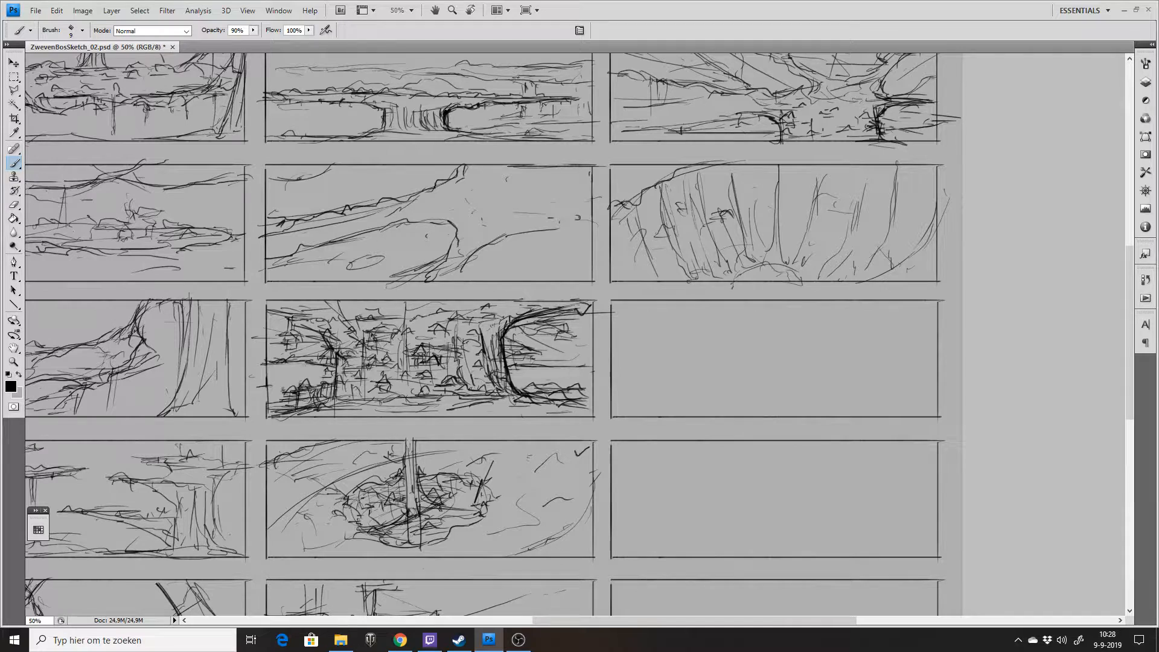
mouse_move(479, 323)
left_mouse_down()
mouse_move(484, 333)
mouse_move(491, 314)
mouse_move(458, 364)
mouse_move(466, 384)
left_mouse_up()
left_click_drag(405, 334, 412, 384)
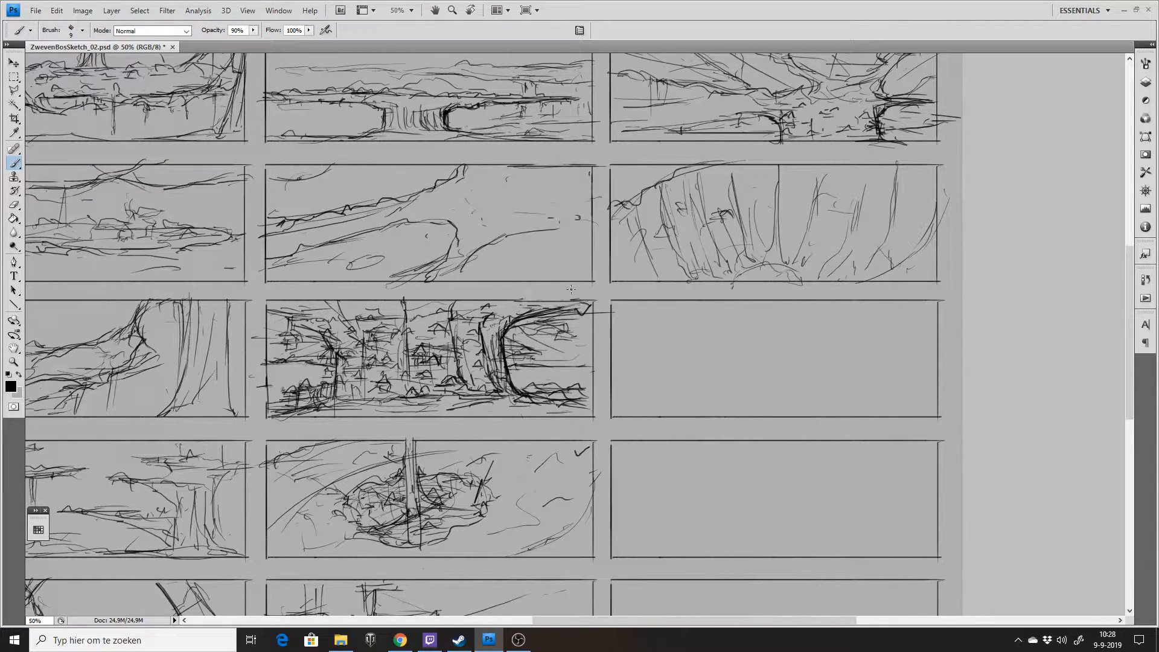
left_click_drag(366, 314, 357, 301)
mouse_move(334, 365)
left_mouse_down()
mouse_move(330, 348)
mouse_move(277, 312)
left_mouse_up()
left_click_drag(494, 314, 517, 301)
left_click_drag(359, 306, 368, 314)
Strengthen the rim and bottom mound and add small platforms to the trunks in the third column's second frame.
left_click_drag(616, 197, 701, 180)
left_click_drag(726, 284, 766, 271)
left_click_drag(722, 215, 730, 234)
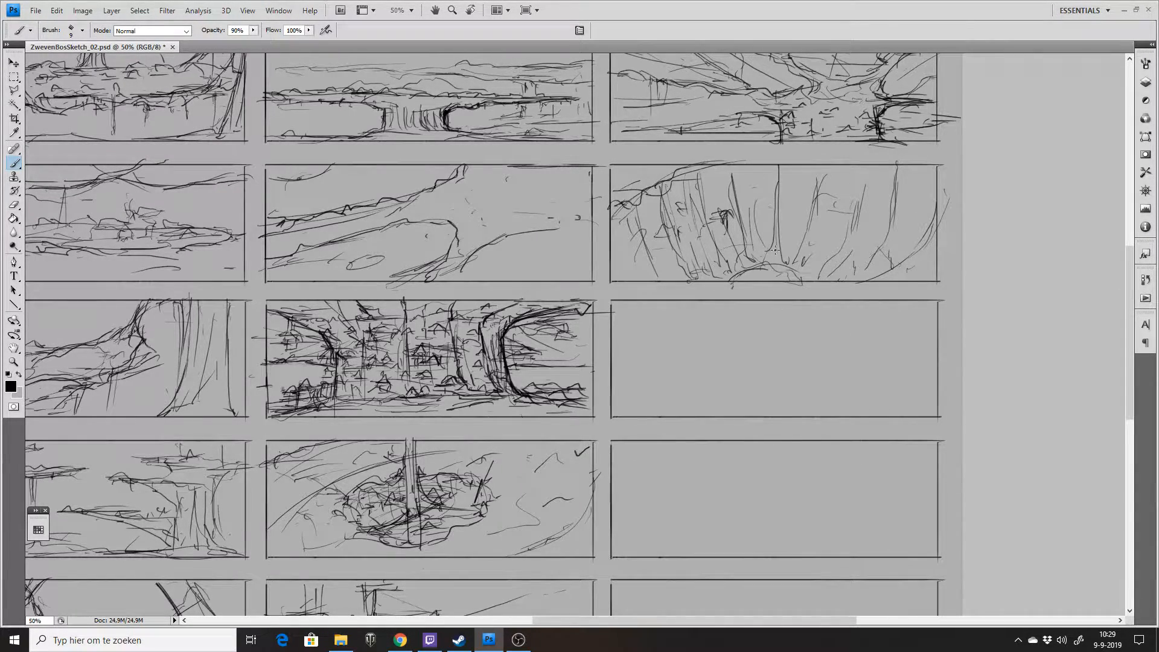
mouse_move(881, 200)
left_mouse_down()
mouse_move(877, 184)
mouse_move(858, 189)
mouse_move(884, 196)
mouse_move(876, 214)
mouse_move(901, 224)
left_mouse_up()
mouse_move(879, 218)
left_mouse_down()
mouse_move(878, 230)
mouse_move(891, 227)
left_mouse_up()
mouse_move(890, 235)
left_mouse_down()
mouse_move(884, 247)
mouse_move(899, 247)
left_mouse_up()
mouse_move(808, 199)
left_mouse_down()
mouse_move(823, 182)
mouse_move(795, 217)
mouse_move(791, 196)
left_mouse_up()
Darken the central trunks and add small platform structures between them in the third column's second frame.
left_click_drag(800, 241, 810, 247)
left_click_drag(820, 204, 815, 242)
left_click_drag(823, 200, 798, 202)
mouse_move(800, 187)
left_mouse_down()
mouse_move(826, 191)
mouse_move(808, 225)
left_mouse_up()
left_click_drag(785, 228, 810, 268)
mouse_move(750, 207)
left_mouse_down()
mouse_move(741, 177)
mouse_move(746, 236)
left_mouse_up()
left_click_drag(761, 179, 757, 260)
left_click_drag(711, 175, 721, 188)
Thicken the upper-left rim with jagged strokes and reinforce the mound and trunk bases in the third column's second frame.
left_click_drag(647, 221, 651, 191)
left_click_drag(779, 166, 824, 177)
mouse_move(622, 204)
left_mouse_down()
mouse_move(612, 221)
mouse_move(628, 221)
left_mouse_up()
left_click_drag(625, 215, 696, 169)
mouse_move(752, 268)
left_mouse_down()
mouse_move(709, 273)
mouse_move(801, 282)
mouse_move(717, 281)
mouse_move(700, 202)
left_mouse_up()
mouse_move(788, 193)
left_mouse_down()
mouse_move(776, 265)
mouse_move(794, 280)
left_mouse_up()
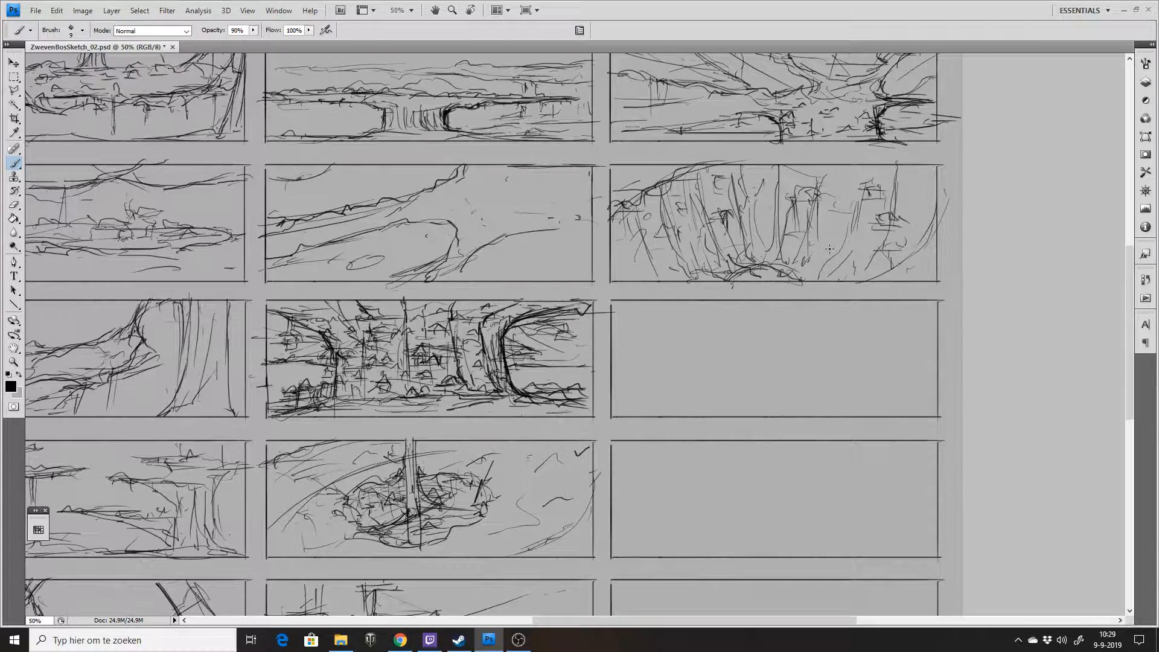
Zoom out to show the whole thumbnail sheet and save the document.
key("z")
left_click(792, 210, "alt")
key("ctrl+s")
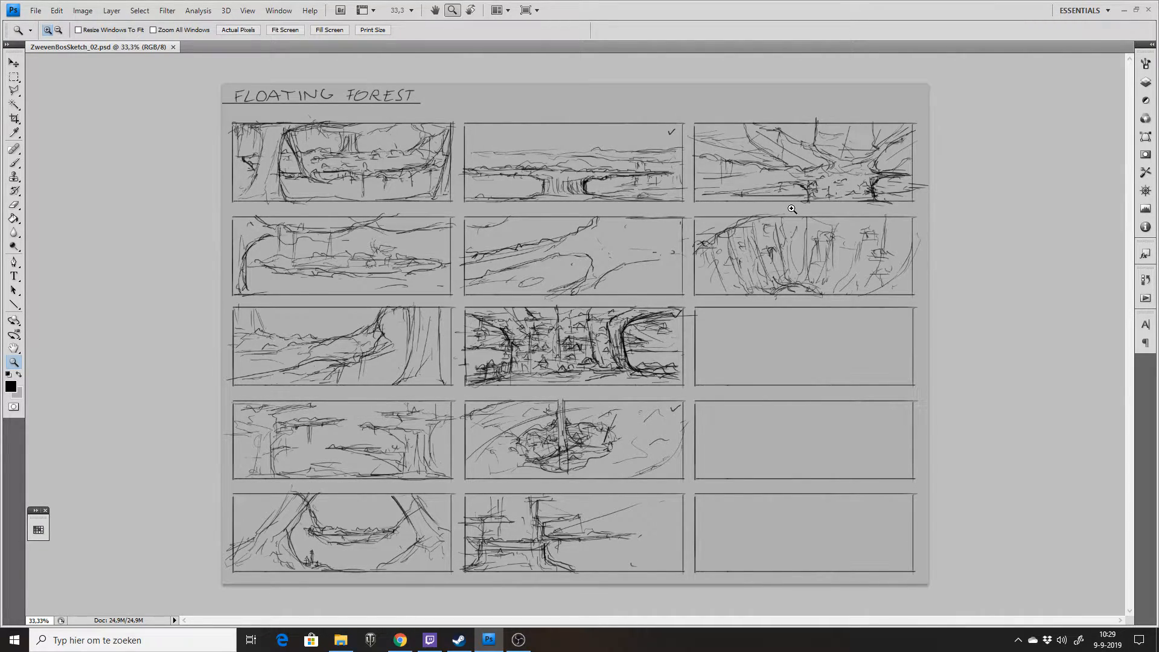
Block in sparse vertical trunk lines across the third column's third frame, taking back the last ground stroke.
key("b")
key("z")
left_click(875, 335)
key("b")
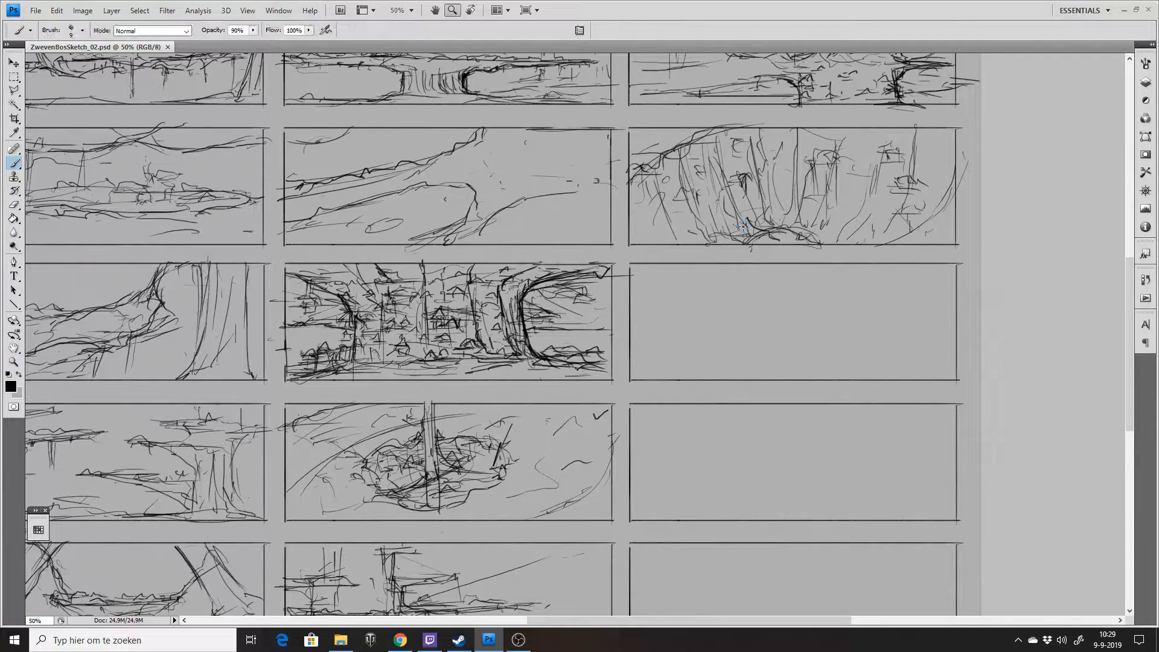
mouse_move(661, 278)
left_mouse_down()
mouse_move(661, 307)
mouse_move(657, 279)
left_mouse_up()
left_click_drag(902, 264, 915, 335)
left_click_drag(695, 267, 656, 379)
left_click_drag(772, 269, 764, 335)
left_click_drag(859, 269, 877, 350)
left_click_drag(905, 283, 925, 345)
left_click_drag(942, 392, 952, 393)
left_click_drag(661, 395, 836, 370)
key("ctrl+z")
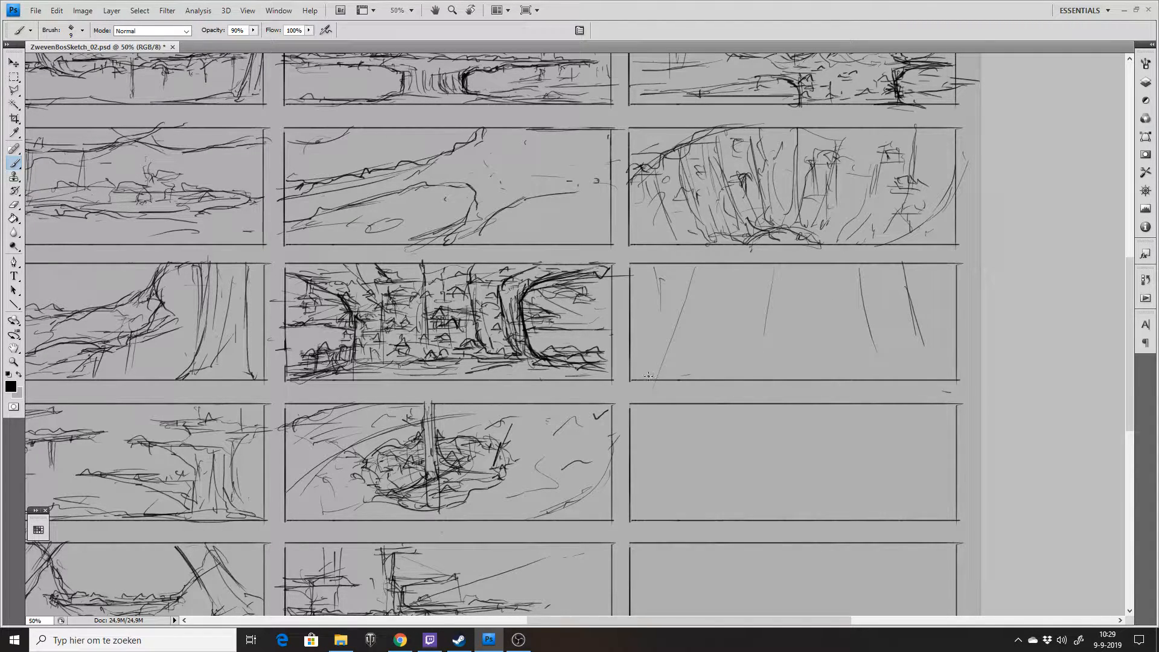
Add a ground line, an upper arc and extra trunk strokes to the third column's third frame and save the document.
scroll(648, 377, "left", 1)
left_click_drag(667, 373, 841, 368)
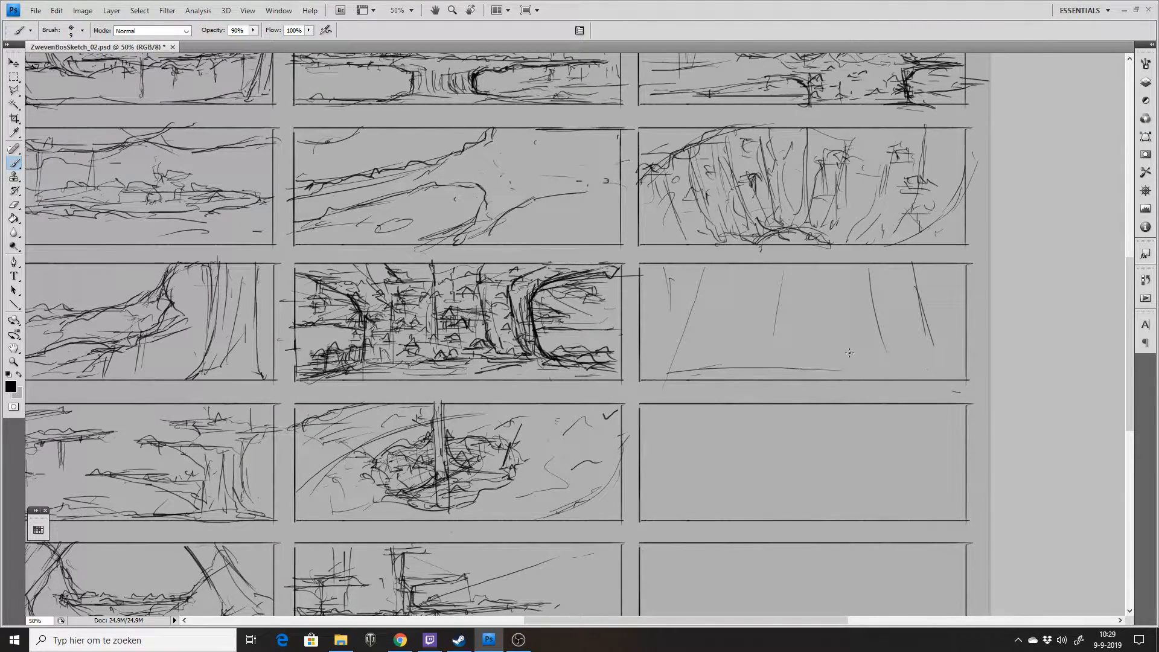
mouse_move(633, 295)
left_mouse_down()
mouse_move(704, 268)
mouse_move(798, 271)
left_mouse_up()
left_click_drag(933, 267, 971, 275)
mouse_move(674, 367)
left_mouse_down()
mouse_move(724, 362)
mouse_move(747, 385)
left_mouse_up()
left_click_drag(694, 274, 682, 371)
left_click_drag(881, 308, 829, 330)
left_click_drag(914, 286, 920, 333)
key("ctrl+s")
Build up the leftmost tree trunk with repeated vertical strokes in the third column's third frame.
left_click(771, 351)
left_click_drag(745, 263, 734, 318)
left_click_drag(694, 351, 687, 375)
left_click_drag(695, 321, 687, 353)
left_click_drag(692, 271, 679, 378)
left_click_drag(680, 331, 674, 371)
mouse_move(686, 267)
left_mouse_down()
mouse_move(683, 294)
mouse_move(738, 379)
left_mouse_up()
Reinforce the second trunk and the right-hand trunk and add a curved root stroke between them in the third column's third frame.
left_click_drag(736, 298, 721, 359)
left_click_drag(735, 272, 735, 330)
left_click_drag(739, 355, 745, 370)
left_click_drag(658, 292, 660, 367)
left_click_drag(914, 274, 929, 341)
mouse_move(931, 303)
left_mouse_down()
mouse_move(923, 374)
mouse_move(932, 285)
left_mouse_up()
mouse_move(789, 335)
left_mouse_down()
mouse_move(798, 366)
mouse_move(836, 371)
left_mouse_up()
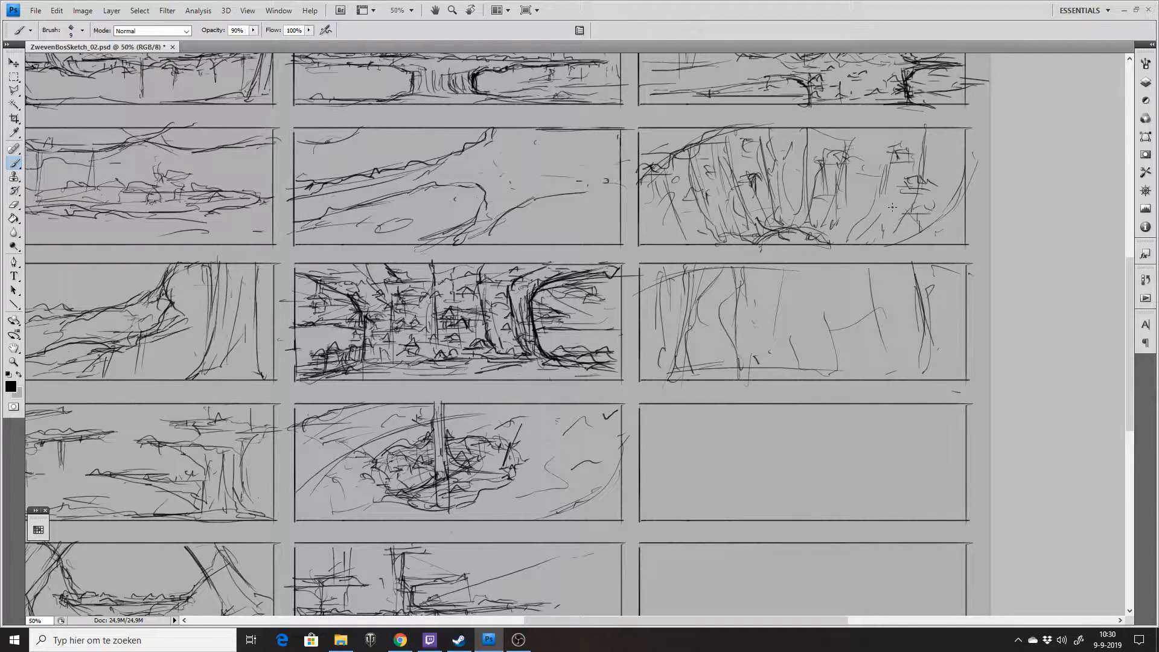
Sketch long diagonal branches leaning up to the right between the trunks in the third column's third frame.
left_click_drag(739, 348, 791, 269)
mouse_move(677, 356)
left_mouse_down()
mouse_move(742, 265)
mouse_move(639, 335)
left_mouse_up()
left_click_drag(780, 366, 854, 276)
left_click_drag(806, 352, 872, 269)
left_click_drag(871, 356, 933, 273)
left_click_drag(903, 312, 880, 349)
left_click_drag(794, 305, 814, 238)
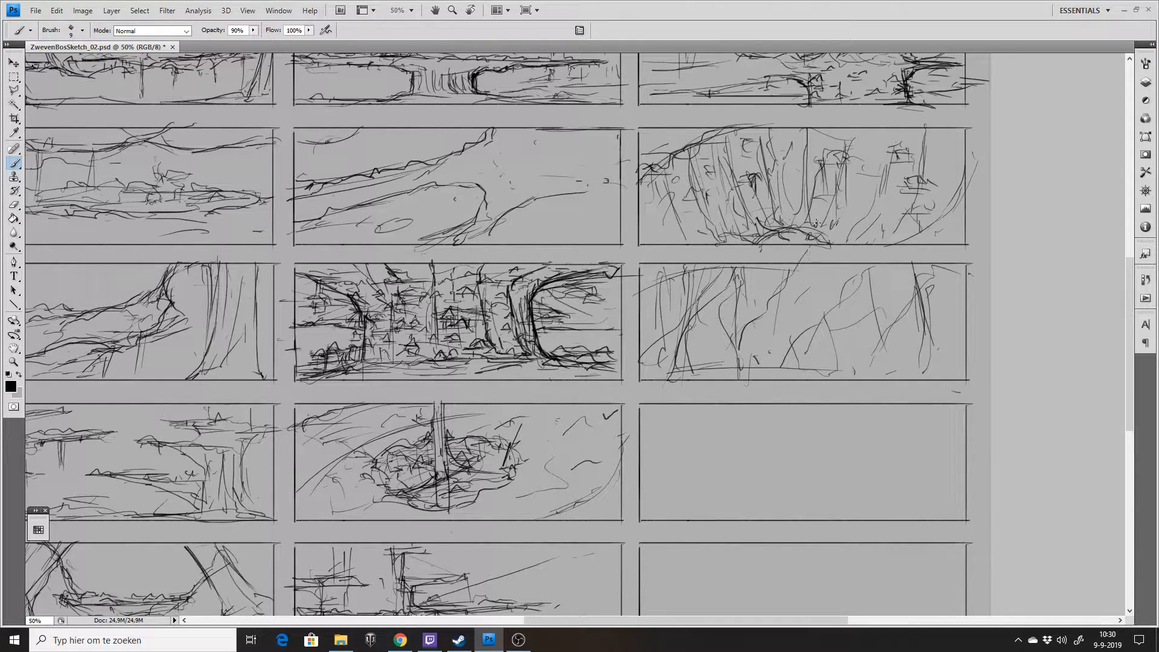
Thicken the diagonal branches and draw a low curved mound along the base of the third column's third frame.
mouse_move(705, 352)
left_mouse_down()
mouse_move(726, 348)
mouse_move(793, 268)
left_mouse_up()
mouse_move(782, 365)
left_mouse_down()
mouse_move(875, 259)
mouse_move(782, 362)
left_mouse_up()
left_click_drag(853, 361, 929, 271)
left_click_drag(658, 303, 742, 271)
left_click_drag(684, 379, 851, 384)
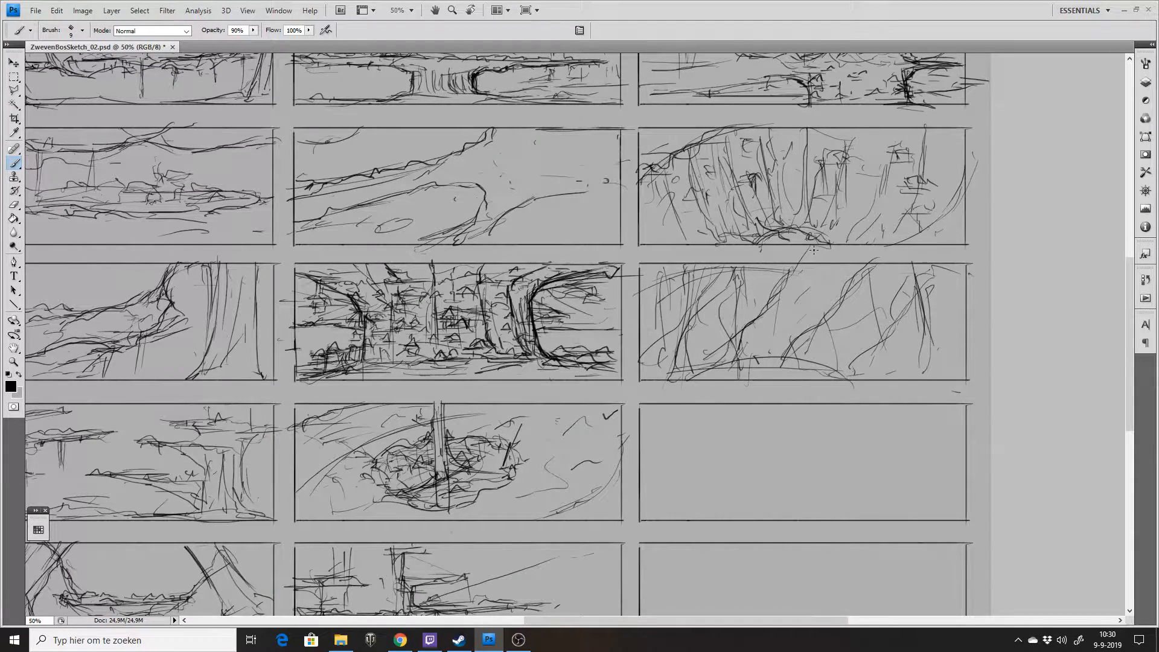
left_click_drag(857, 350, 849, 254)
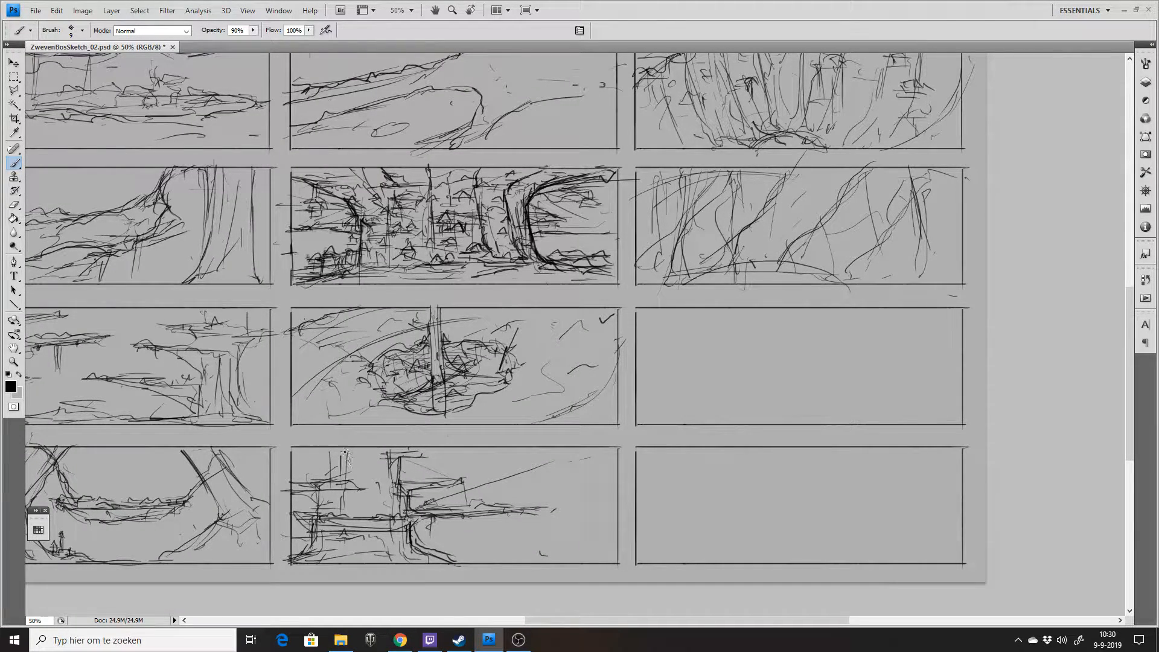
Rough in the edges of a long floating landmass and the ground lines below it in the third column's fourth frame.
mouse_move(692, 369)
left_mouse_down()
mouse_move(843, 349)
mouse_move(892, 368)
mouse_move(769, 380)
left_mouse_up()
left_click_drag(672, 369, 707, 378)
mouse_move(638, 342)
left_mouse_down()
mouse_move(842, 350)
mouse_move(672, 386)
left_mouse_up()
left_click_drag(646, 330, 762, 346)
mouse_move(664, 384)
left_mouse_down()
mouse_move(668, 398)
mouse_move(735, 385)
mouse_move(694, 401)
mouse_move(960, 403)
mouse_move(596, 420)
left_mouse_up()
left_click_drag(599, 426, 746, 417)
left_click_drag(669, 389, 901, 367)
Define the landmass's tapering tip, surface and underside in the third column's fourth frame, and save the document.
mouse_move(714, 347)
left_mouse_down()
mouse_move(694, 351)
mouse_move(748, 350)
mouse_move(738, 383)
mouse_move(655, 392)
mouse_move(656, 378)
mouse_move(898, 366)
left_mouse_up()
mouse_move(828, 349)
left_mouse_down()
mouse_move(891, 352)
mouse_move(904, 365)
left_mouse_up()
mouse_move(640, 331)
left_mouse_down()
mouse_move(692, 328)
mouse_move(723, 332)
mouse_move(695, 347)
mouse_move(757, 347)
mouse_move(672, 358)
mouse_move(682, 382)
left_mouse_up()
left_click_drag(772, 374, 853, 381)
left_click_drag(845, 381, 775, 392)
left_click_drag(806, 351, 881, 351)
key("z")
left_click(857, 354, "alt")
left_click(918, 277, "alt")
key("ctrl+s")
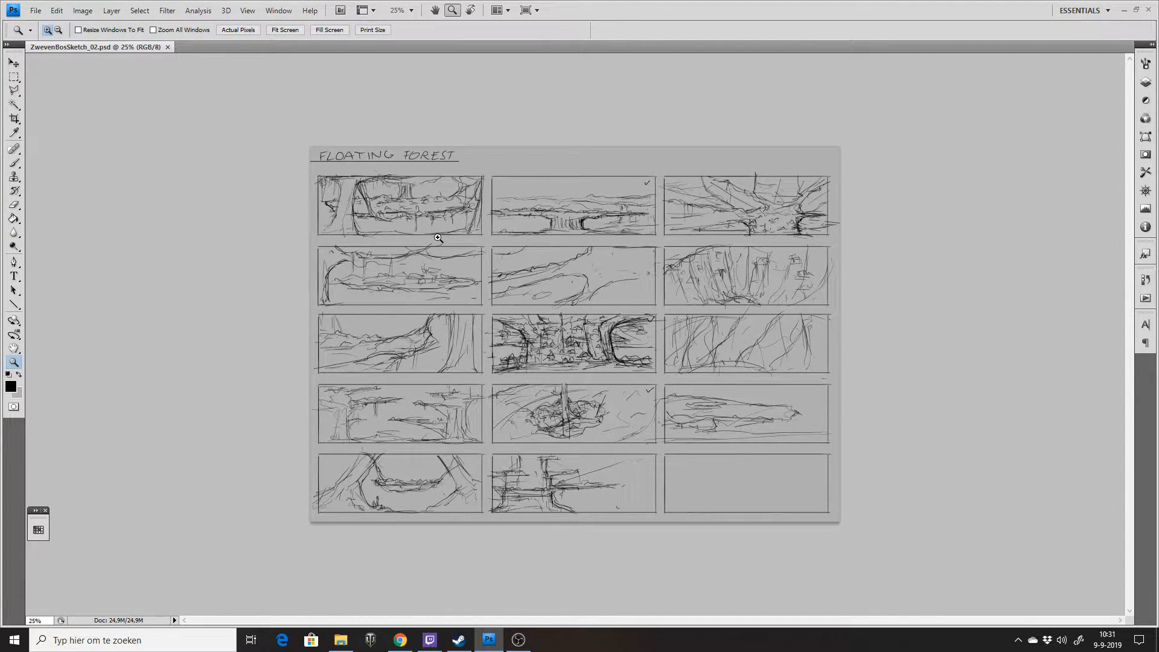
Add a short touch-up stroke to the right trunk in the second column's third frame.
left_click(590, 381)
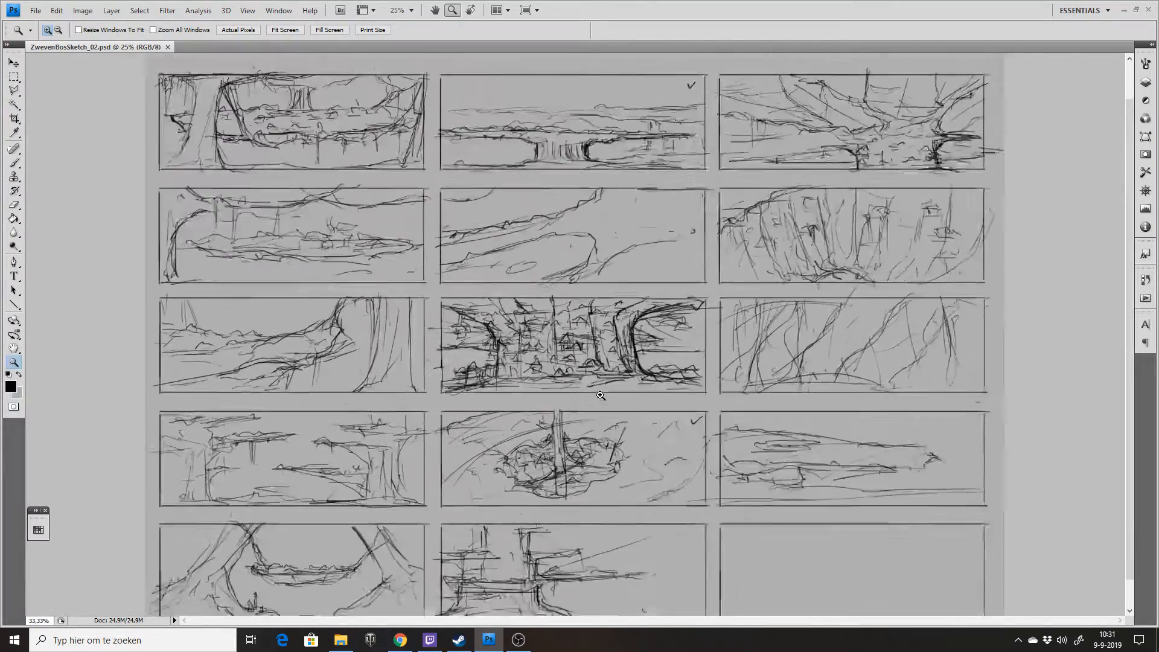
key("b")
left_click_drag(635, 347, 644, 356)
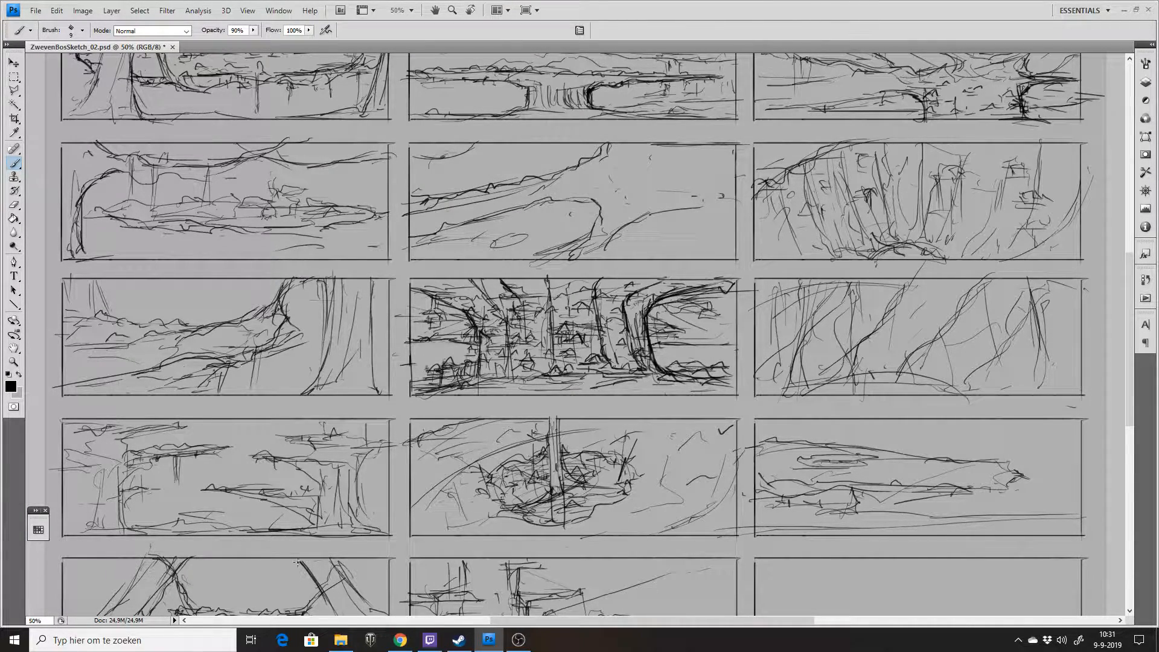
Open the earlier sheets PaintPr_012Thumbs, PaintPr_014Thumbs and PaintPr_010Thumbs for reference, closing each after viewing it.
left_click(341, 639)
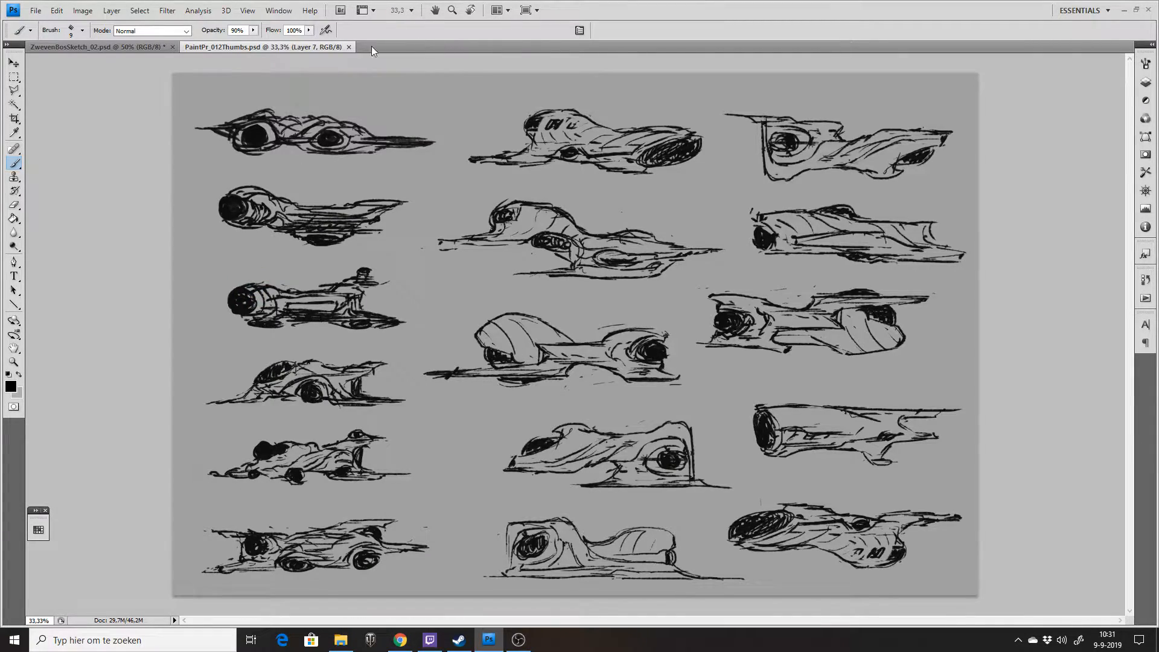
left_click(349, 47)
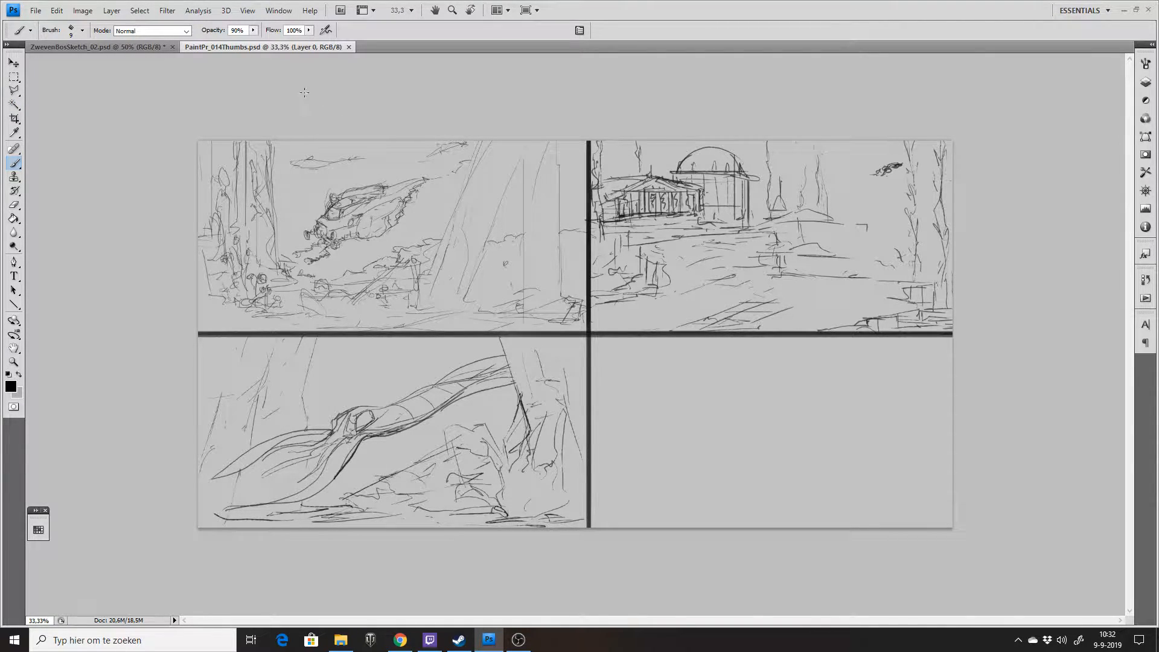
left_click(349, 47)
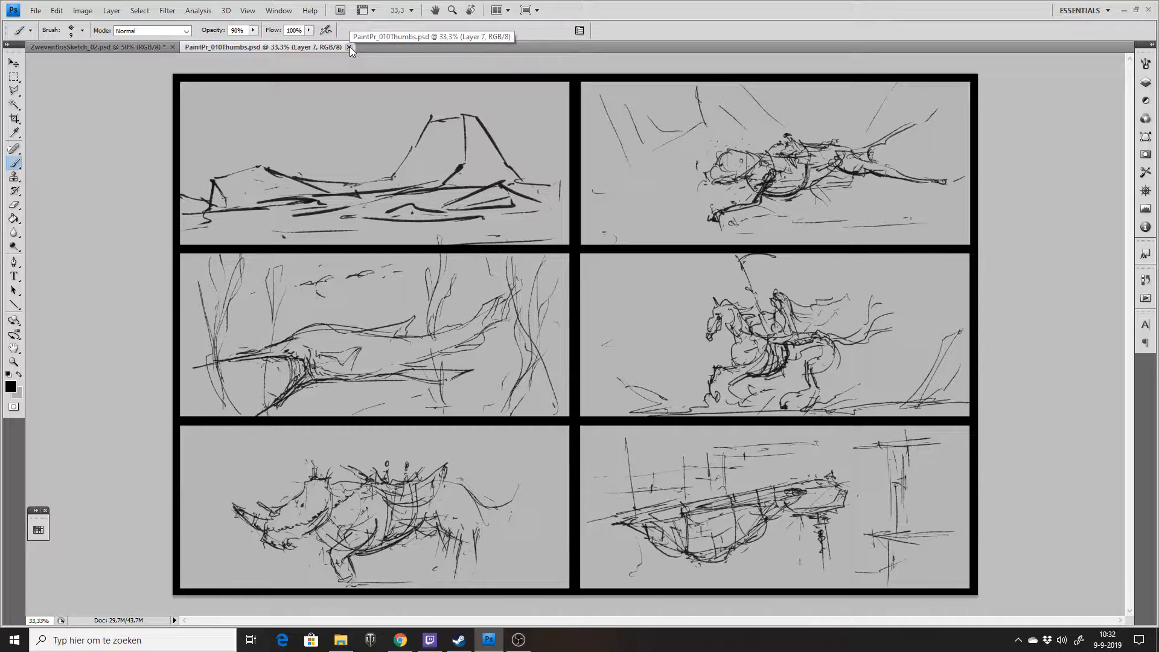
left_click(349, 46)
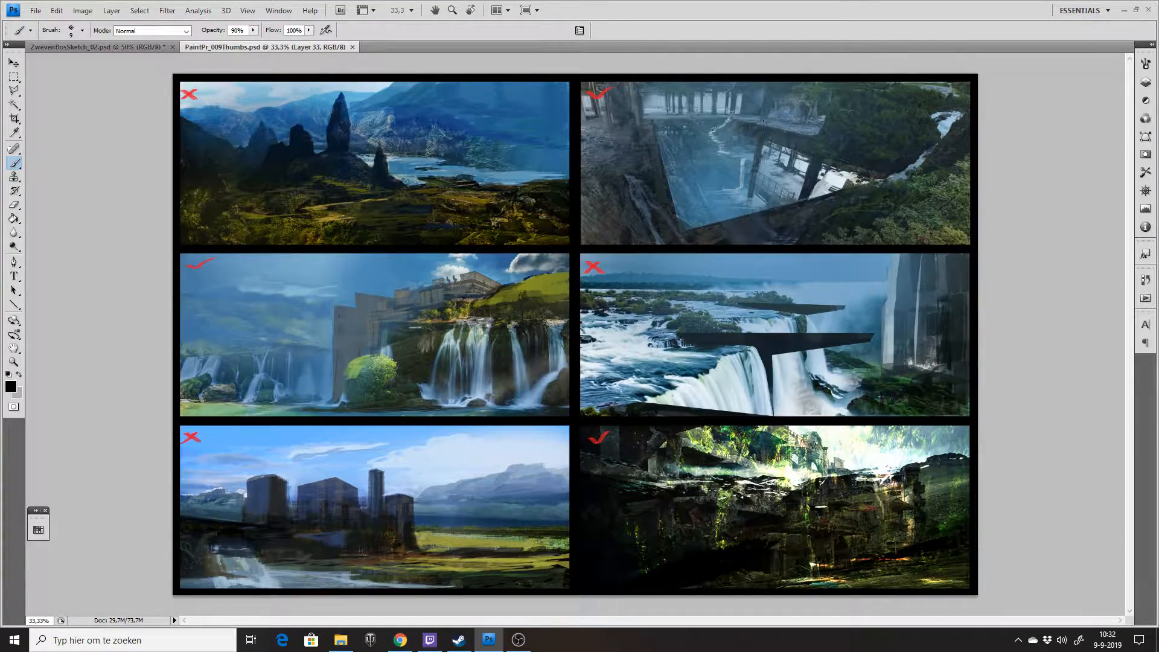
Outline the upper-right and lower-right ticked paintings in PaintPr_009Thumbs with temporary marquee selections, and close that sheet.
left_click(14, 76)
left_click_drag(581, 82, 1008, 111)
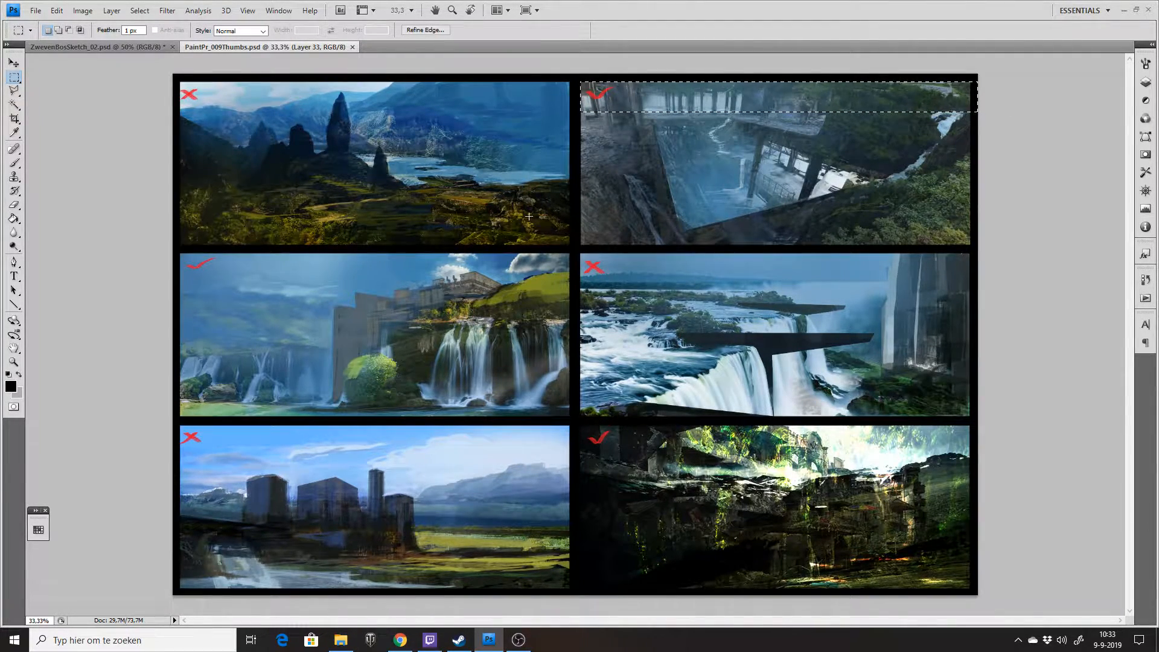
left_click(124, 170)
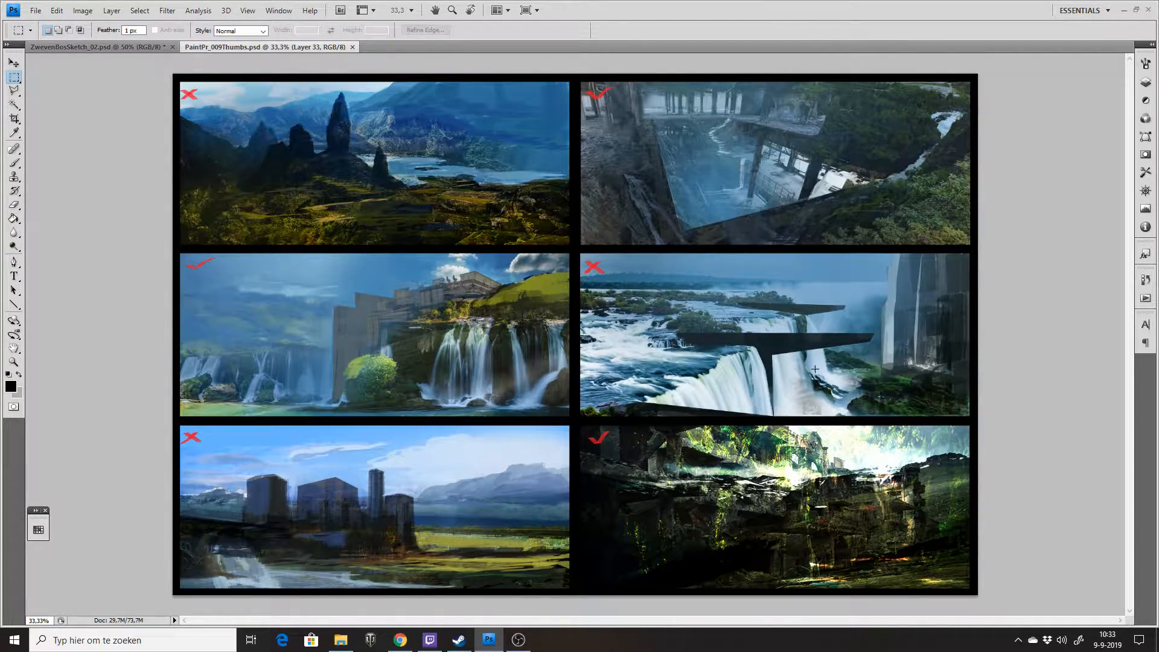
mouse_move(578, 425)
left_mouse_down()
mouse_move(970, 563)
mouse_move(980, 580)
left_mouse_up()
left_click(1042, 566)
left_click(355, 47)
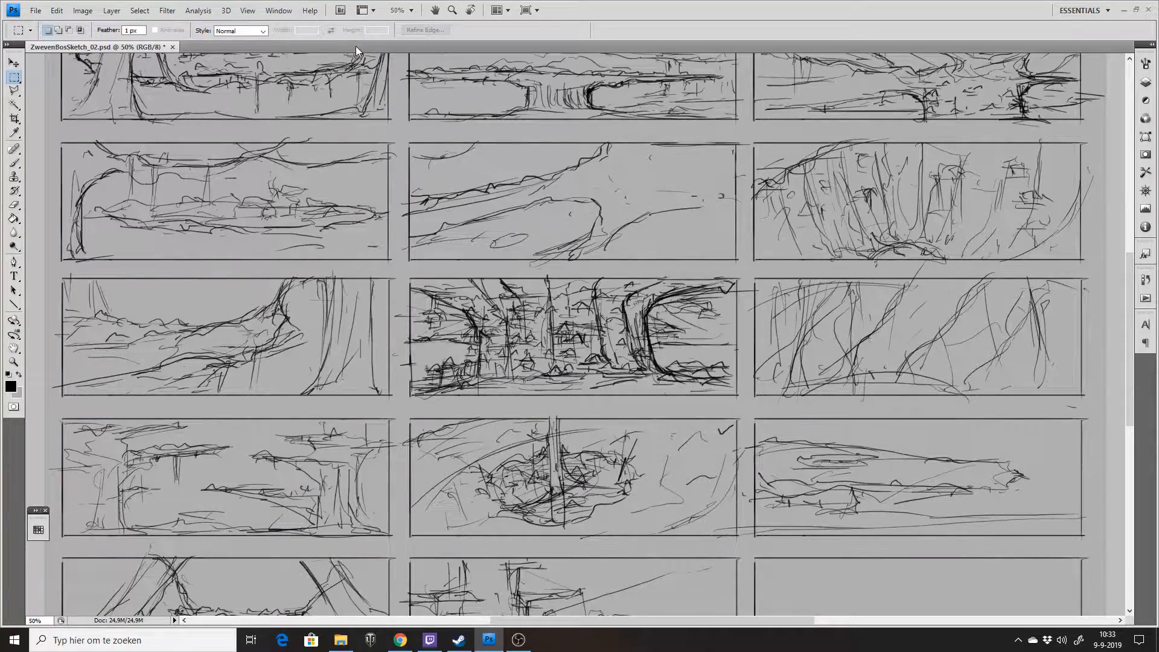
Strengthen the floating landmass outline and the ground line in the third column's fourth frame.
key("z")
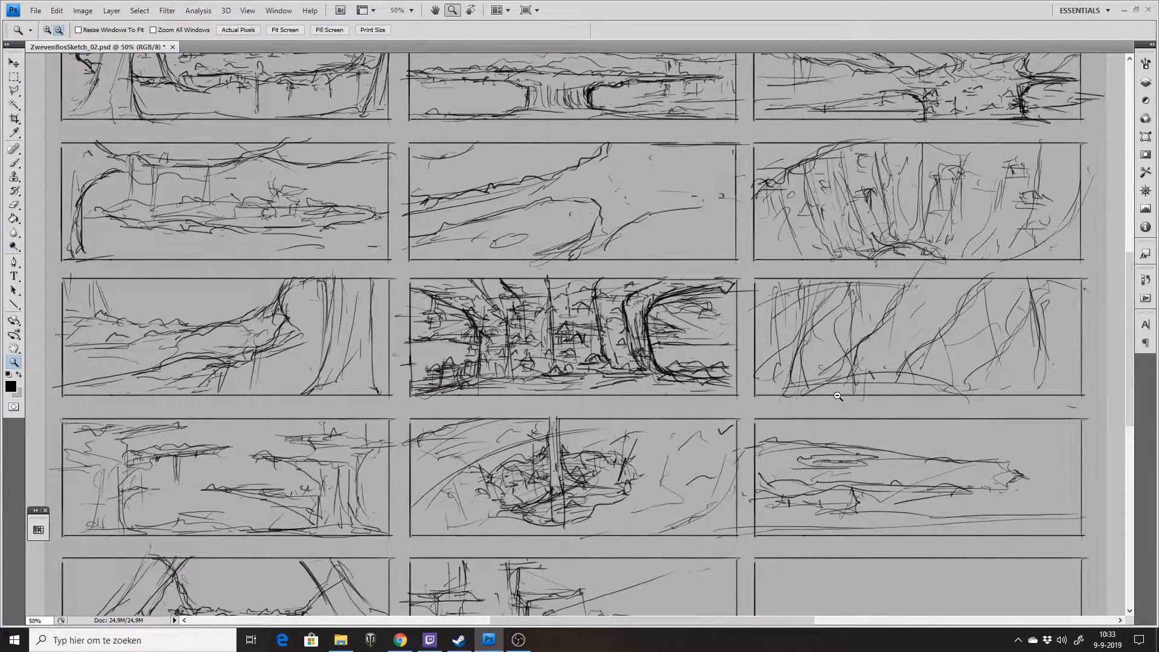
left_click(837, 396, "alt")
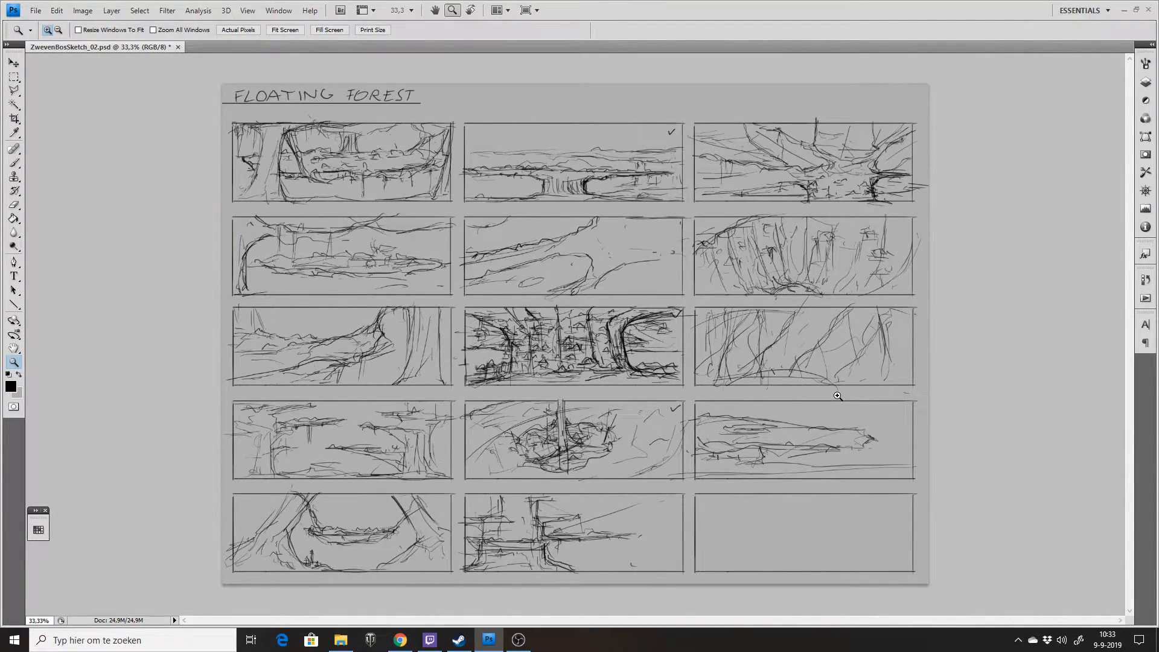
key("b")
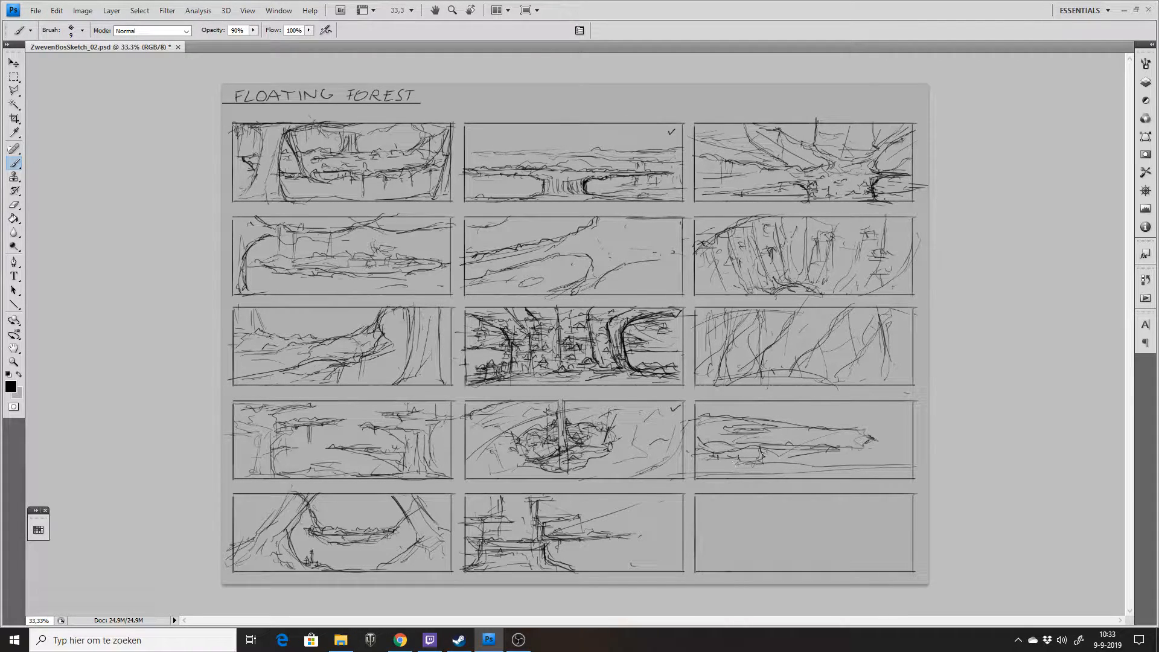
mouse_move(760, 445)
left_mouse_down()
mouse_move(780, 465)
mouse_move(913, 465)
left_mouse_up()
mouse_move(702, 469)
left_mouse_down()
mouse_move(712, 416)
mouse_move(701, 423)
mouse_move(847, 422)
left_mouse_up()
Try out long canopy edge lines across the third column's fifth frame, stepping back through the latest strokes.
left_click_drag(723, 525, 765, 520)
key("ctrl+z")
left_click_drag(714, 522, 898, 508)
mouse_move(702, 524)
left_mouse_down()
mouse_move(743, 520)
mouse_move(738, 533)
mouse_move(755, 536)
mouse_move(702, 537)
mouse_move(771, 540)
mouse_move(899, 524)
left_mouse_up()
key("ctrl+alt+z")
key("ctrl+alt+z")
key("ctrl+alt+z")
key("ctrl+alt+z")
Draw the platform's lower edge, a supporting trunk and ground lines in the third column's fifth frame, erasing stray marks.
mouse_move(764, 531)
left_mouse_down()
mouse_move(883, 535)
mouse_move(839, 532)
mouse_move(835, 556)
mouse_move(848, 557)
mouse_move(837, 536)
mouse_move(859, 556)
left_mouse_up()
left_click_drag(909, 527, 909, 554)
mouse_move(809, 535)
left_mouse_down()
mouse_move(907, 537)
mouse_move(831, 532)
mouse_move(873, 538)
left_mouse_up()
key("ctrl+z")
key("e")
mouse_move(800, 530)
left_mouse_down()
mouse_move(875, 534)
mouse_move(843, 536)
left_mouse_up()
key("b")
mouse_move(773, 541)
left_mouse_down()
mouse_move(847, 547)
mouse_move(707, 528)
mouse_move(836, 536)
mouse_move(852, 540)
mouse_move(843, 564)
left_mouse_up()
mouse_move(800, 567)
left_mouse_down()
mouse_move(857, 572)
mouse_move(827, 562)
mouse_move(838, 558)
mouse_move(724, 564)
left_mouse_up()
Reinforce branches in the third column's first frame and put bold checkmarks on it and the second column's first, third and fourth frames.
mouse_move(741, 183)
left_mouse_down()
mouse_move(711, 184)
mouse_move(791, 178)
left_mouse_up()
mouse_move(727, 160)
left_mouse_down()
mouse_move(793, 164)
mouse_move(803, 189)
left_mouse_up()
left_click_drag(898, 131, 916, 123)
left_click_drag(667, 130, 681, 124)
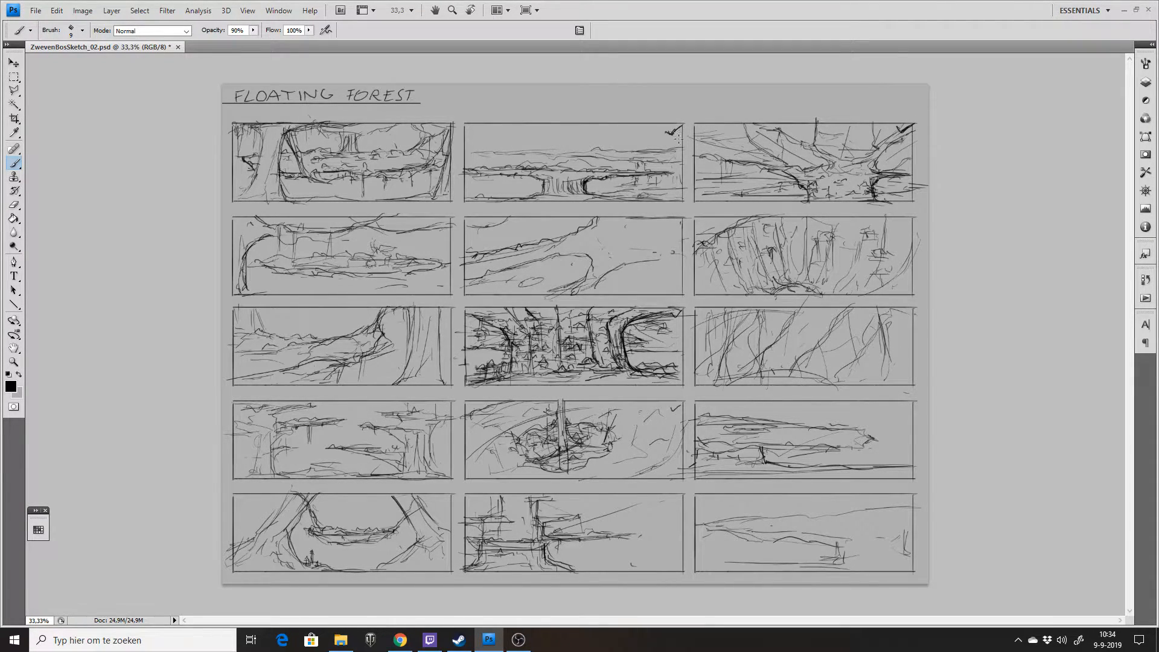
mouse_move(669, 311)
left_mouse_down()
mouse_move(674, 321)
mouse_move(684, 308)
left_mouse_up()
left_click_drag(668, 405, 680, 405)
Develop the treetop line, platform underside and supporting trunks in the third column's fifth frame.
mouse_move(693, 518)
left_mouse_down()
mouse_move(764, 521)
mouse_move(737, 525)
left_mouse_up()
left_click_drag(754, 566, 760, 568)
left_click_drag(729, 518, 913, 504)
left_click_drag(788, 535, 882, 536)
mouse_move(809, 529)
left_mouse_down()
mouse_move(918, 516)
mouse_move(876, 535)
mouse_move(905, 557)
left_mouse_up()
mouse_move(830, 563)
left_mouse_down()
mouse_move(847, 535)
mouse_move(854, 547)
mouse_move(872, 527)
mouse_move(879, 554)
left_mouse_up()
mouse_move(899, 534)
left_mouse_down()
mouse_move(910, 525)
mouse_move(913, 557)
mouse_move(759, 536)
mouse_move(837, 552)
mouse_move(762, 560)
left_mouse_up()
Erase part of the central trunk in the third column's fifth frame and redraw the trunks and canopy lines around it.
key("e")
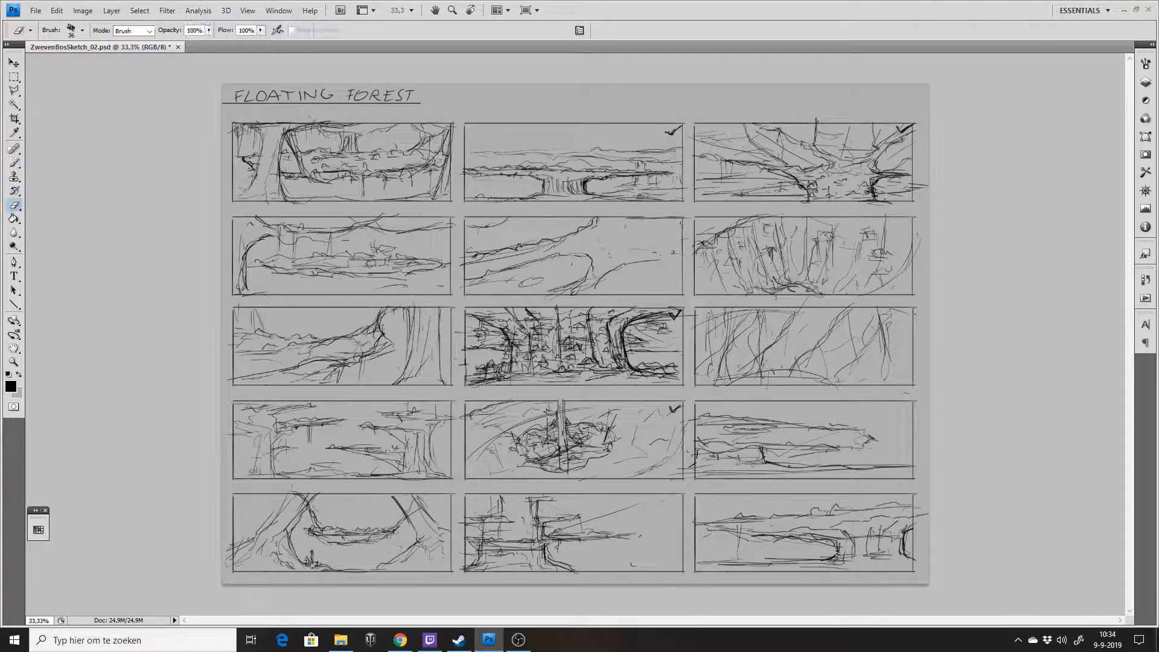
key("b")
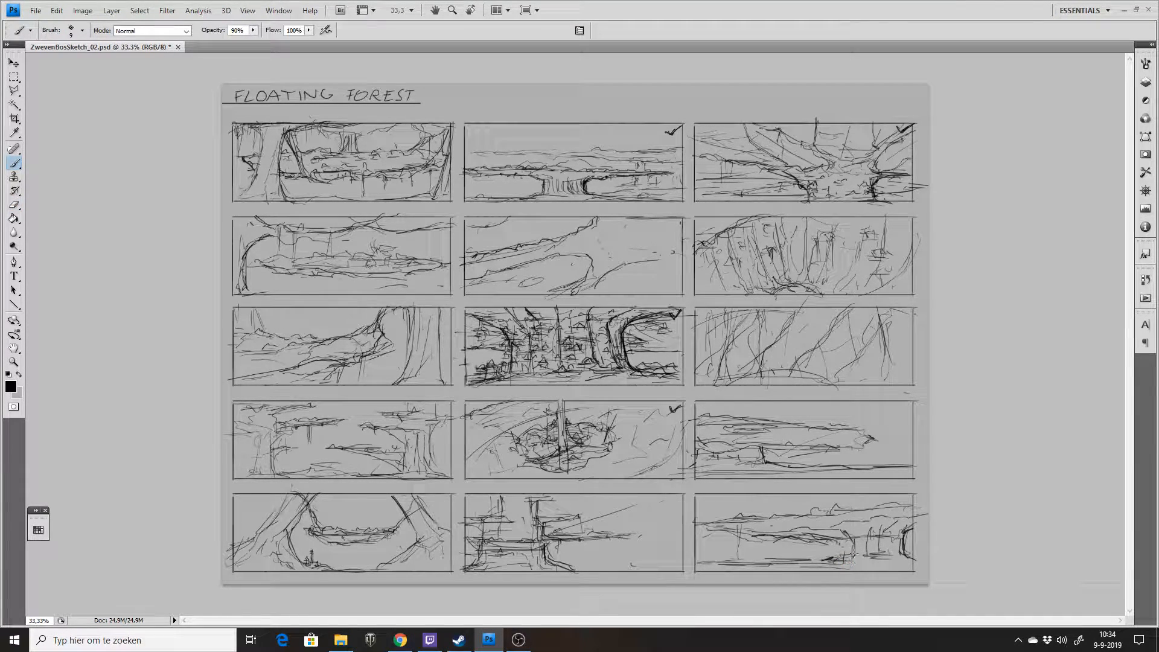
mouse_move(839, 536)
left_mouse_down()
mouse_move(822, 563)
mouse_move(908, 543)
mouse_move(903, 556)
mouse_move(909, 537)
mouse_move(916, 562)
left_mouse_up()
mouse_move(881, 526)
left_mouse_down()
mouse_move(844, 532)
mouse_move(919, 516)
mouse_move(822, 527)
mouse_move(923, 513)
left_mouse_up()
left_click_drag(790, 530, 839, 520)
mouse_move(764, 526)
left_mouse_down()
mouse_move(734, 524)
mouse_move(772, 530)
left_mouse_up()
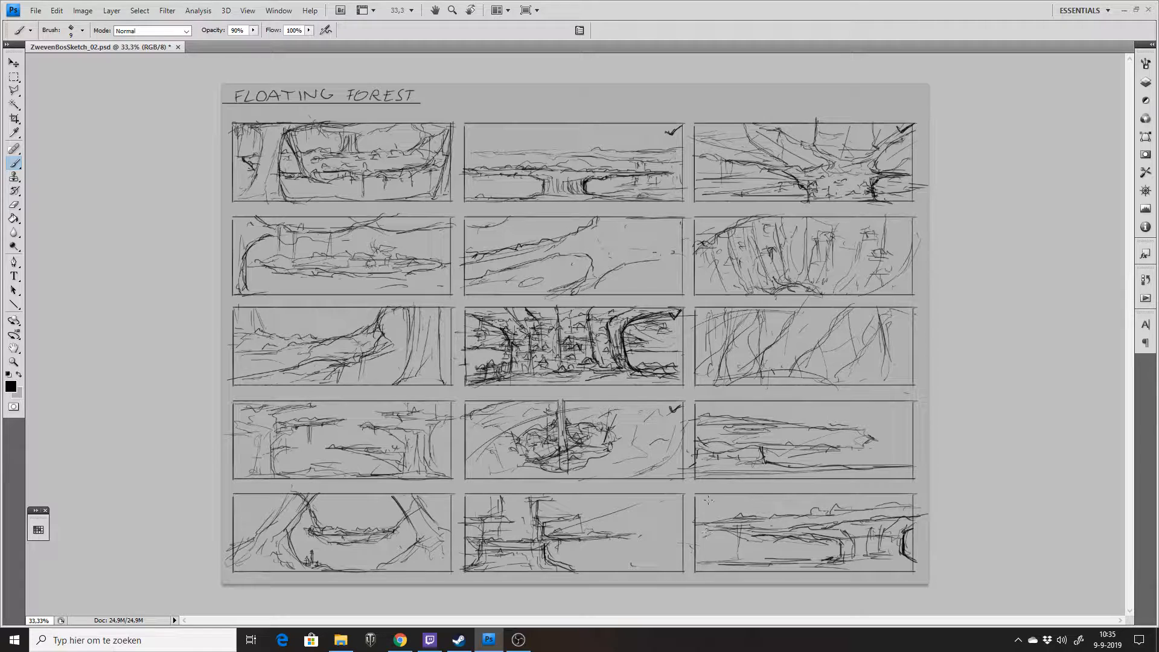
Add small treetop and ground detail strokes to the third column's fifth frame and save the document.
left_click_drag(697, 497, 713, 507)
left_click_drag(731, 508, 756, 513)
left_click_drag(703, 542, 727, 538)
left_click_drag(782, 562, 808, 562)
key("ctrl+s")
Redraw the checkmark in the second column's first frame, darken the one in its fourth frame, and save the document.
key("e")
left_click_drag(664, 134, 681, 123)
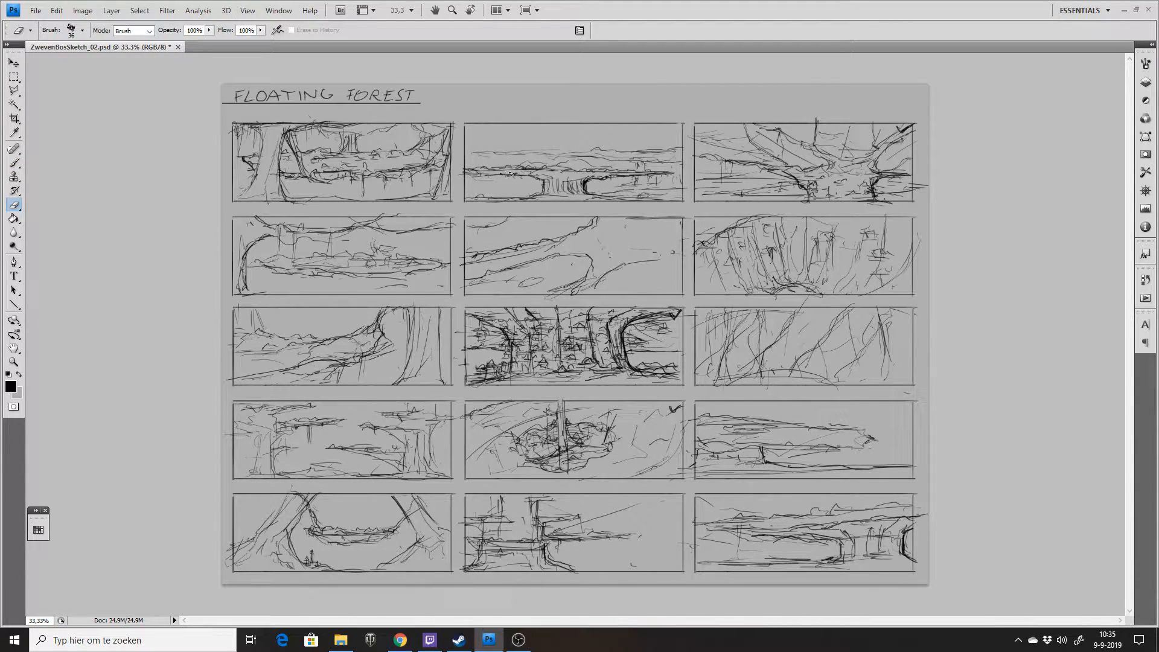
key("b")
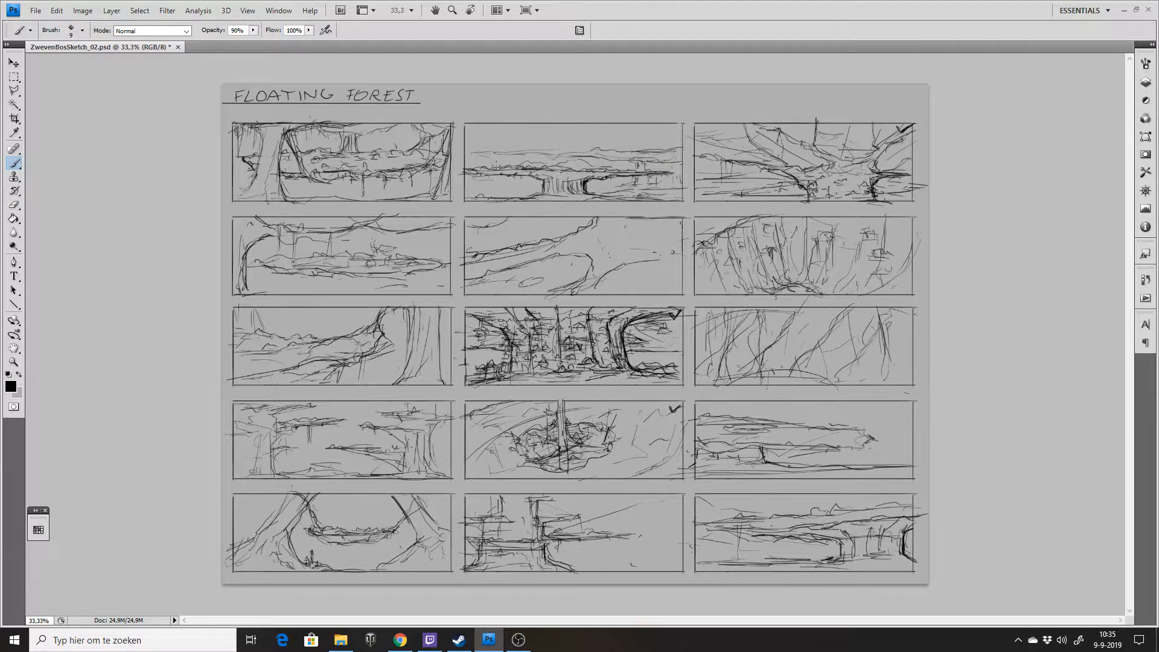
left_click_drag(664, 133, 672, 127)
left_click_drag(668, 405, 681, 405)
key("ctrl+s")
left_click(14, 77)
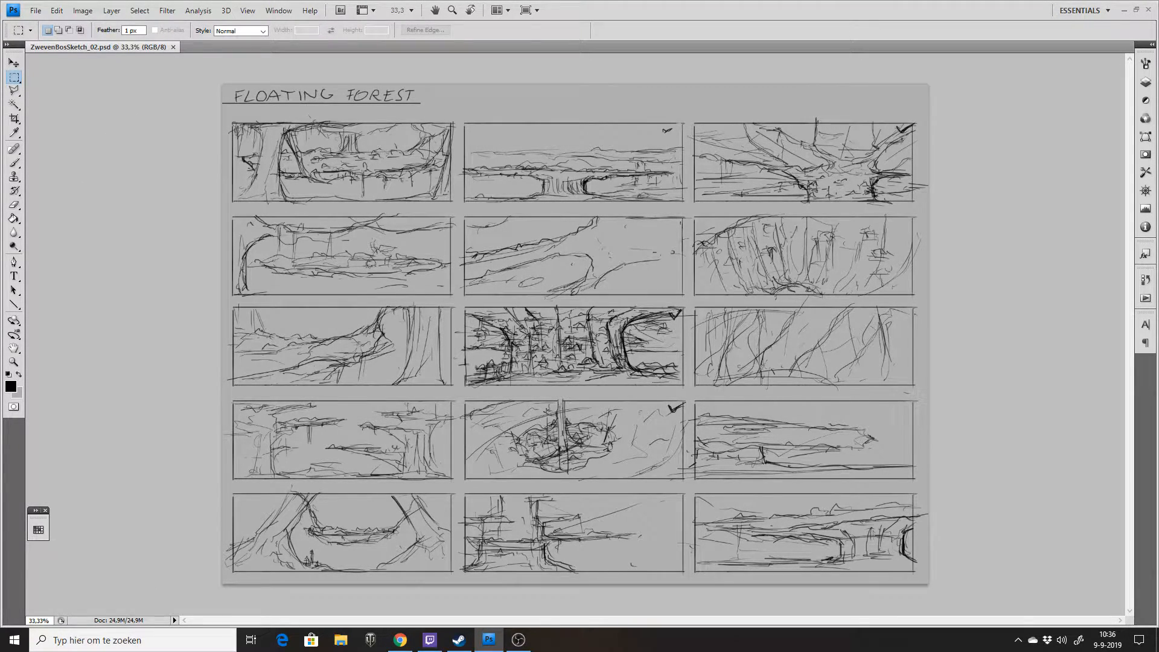
key("alt+Tab")
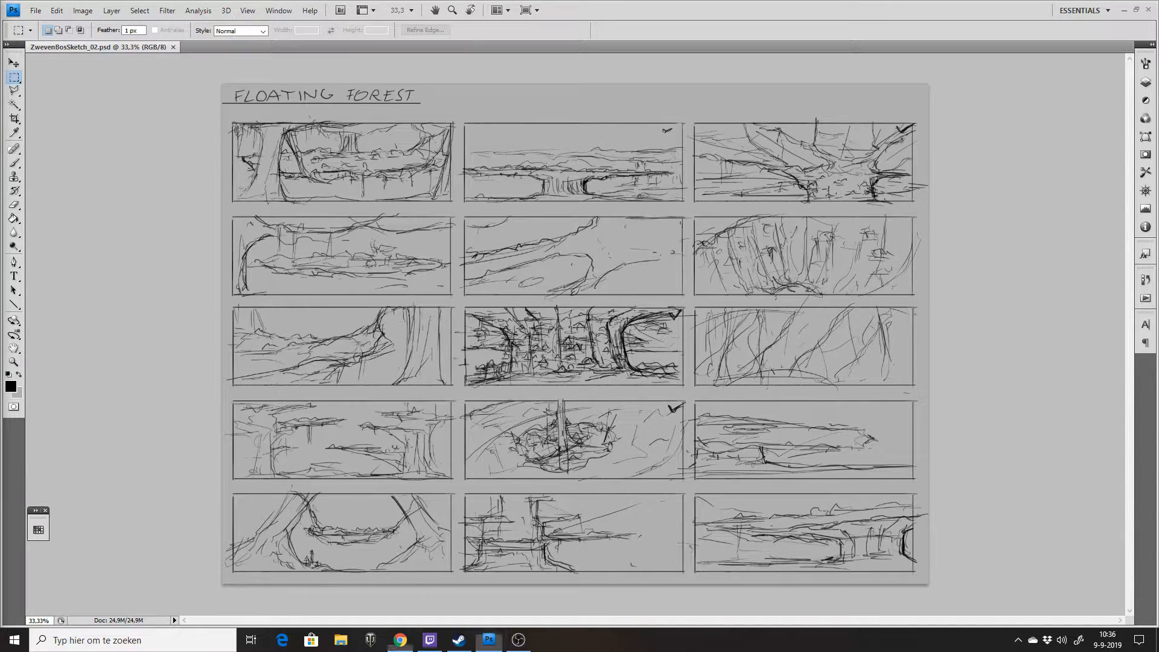